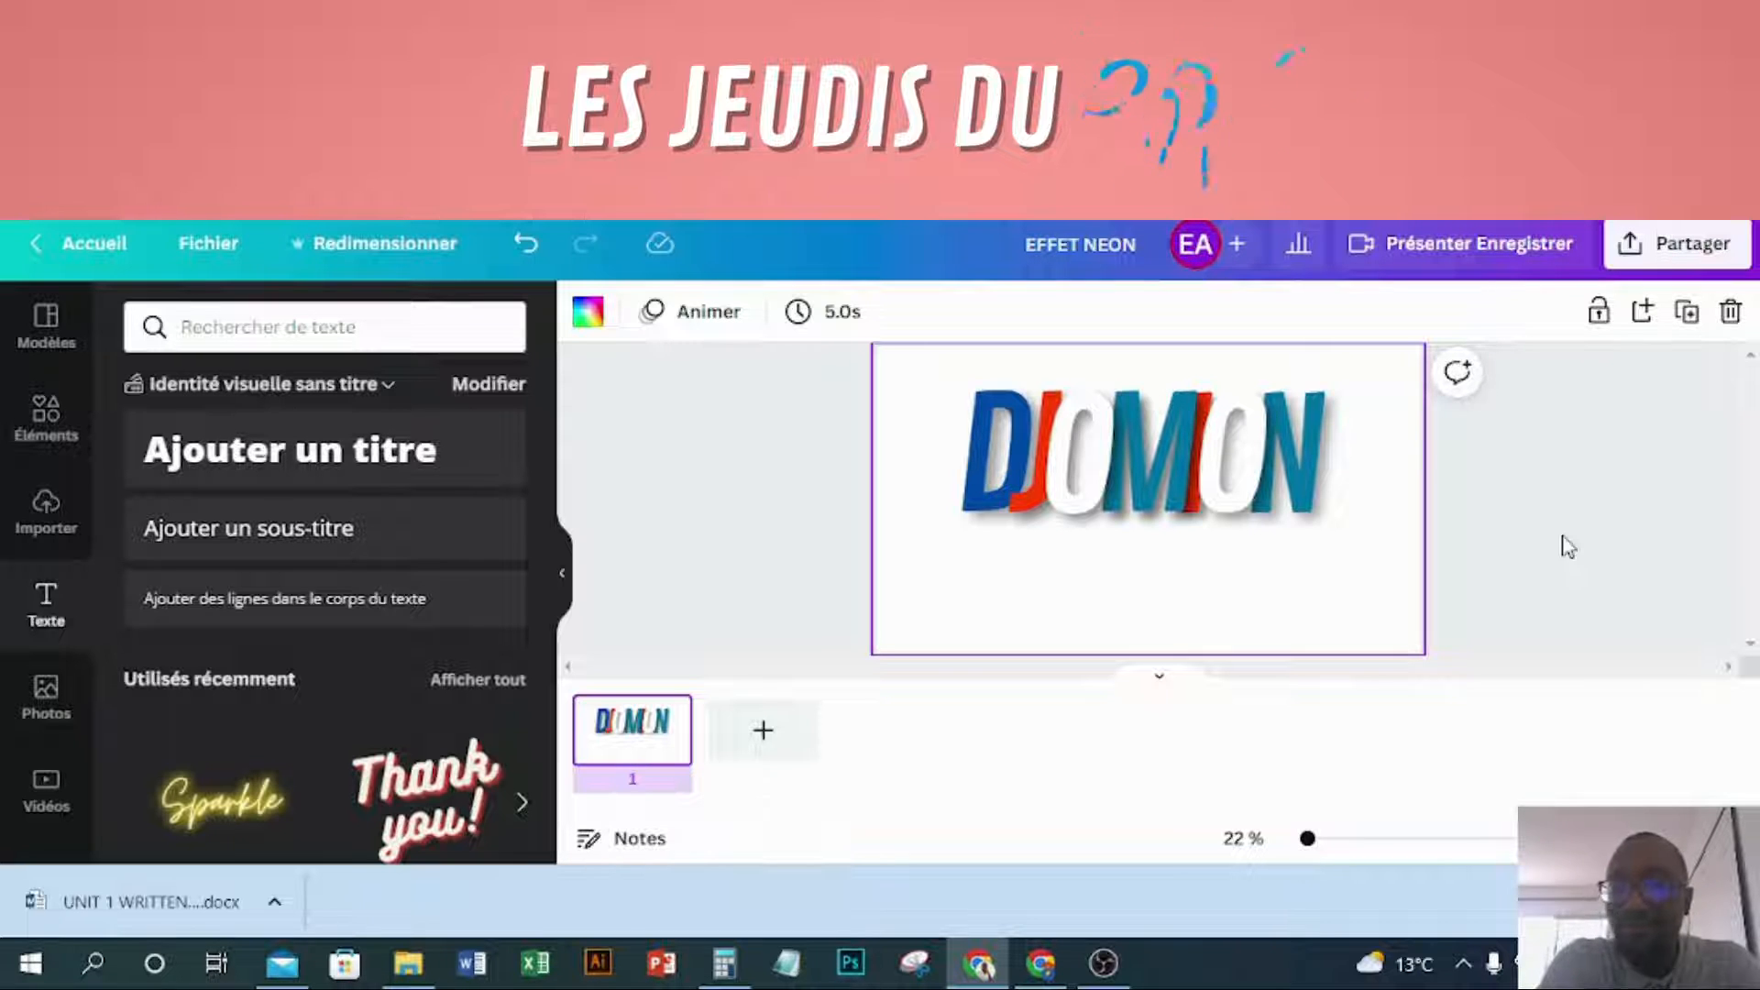
- Add a second blank page and insert a title text box on it containing only the letter D
click(773, 745)
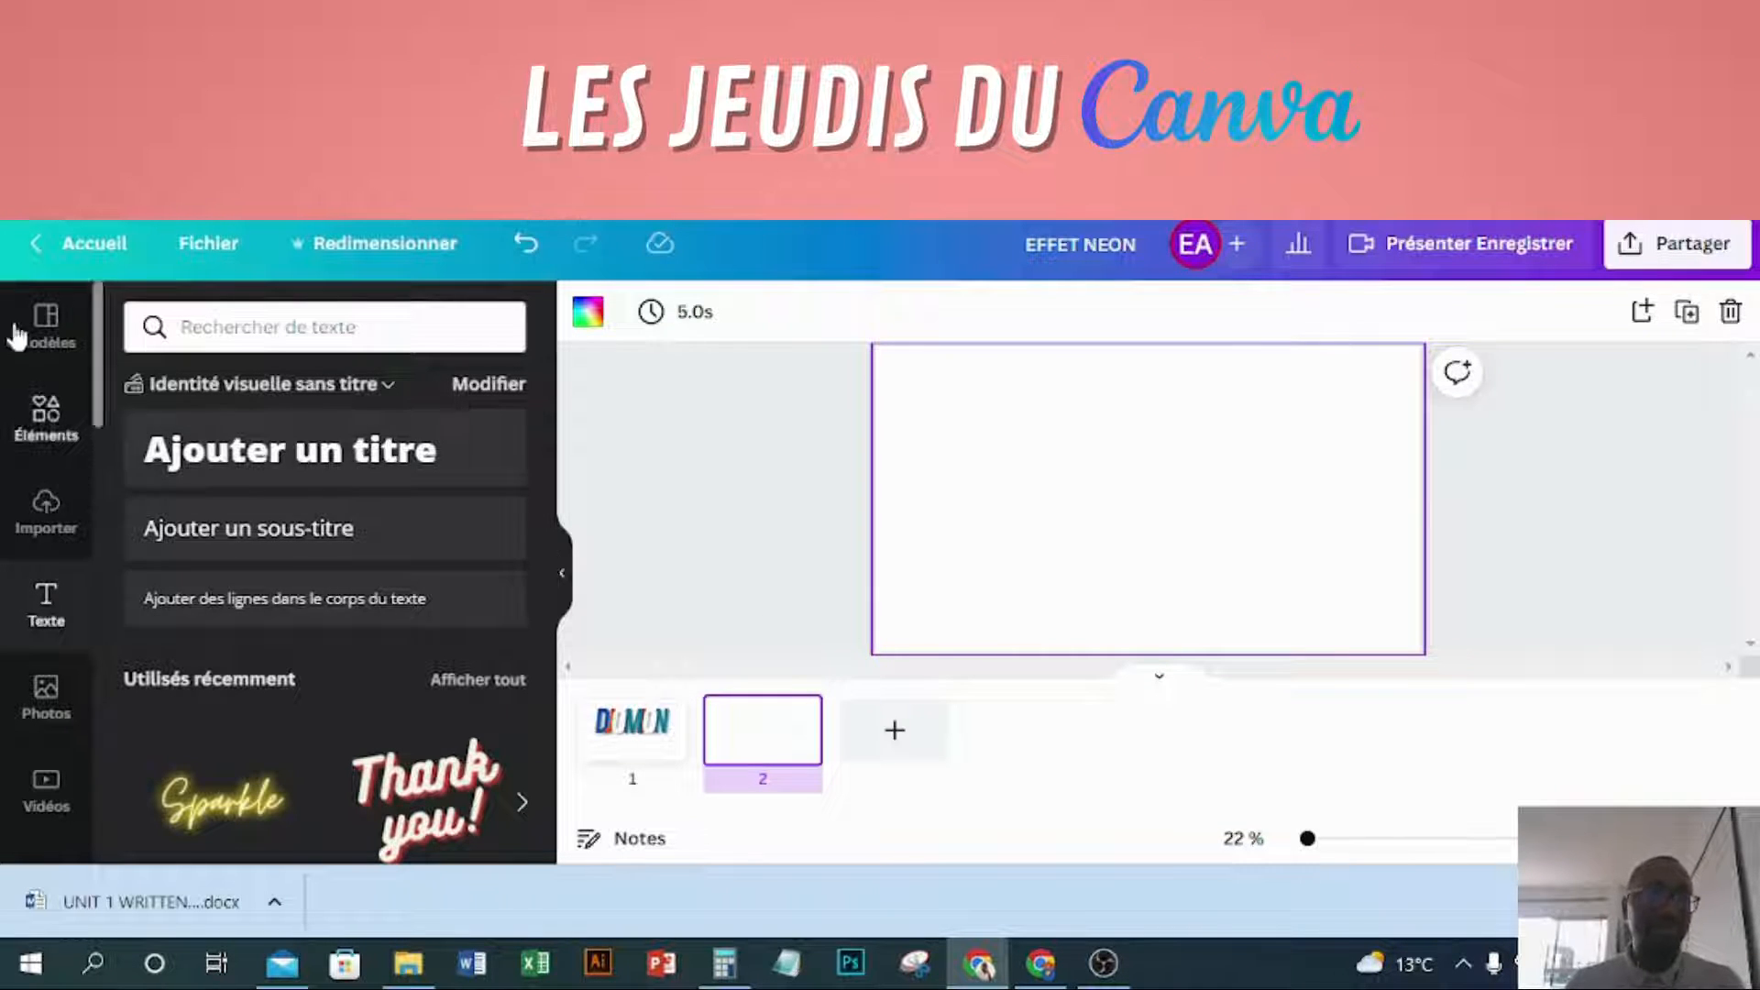
click(301, 454)
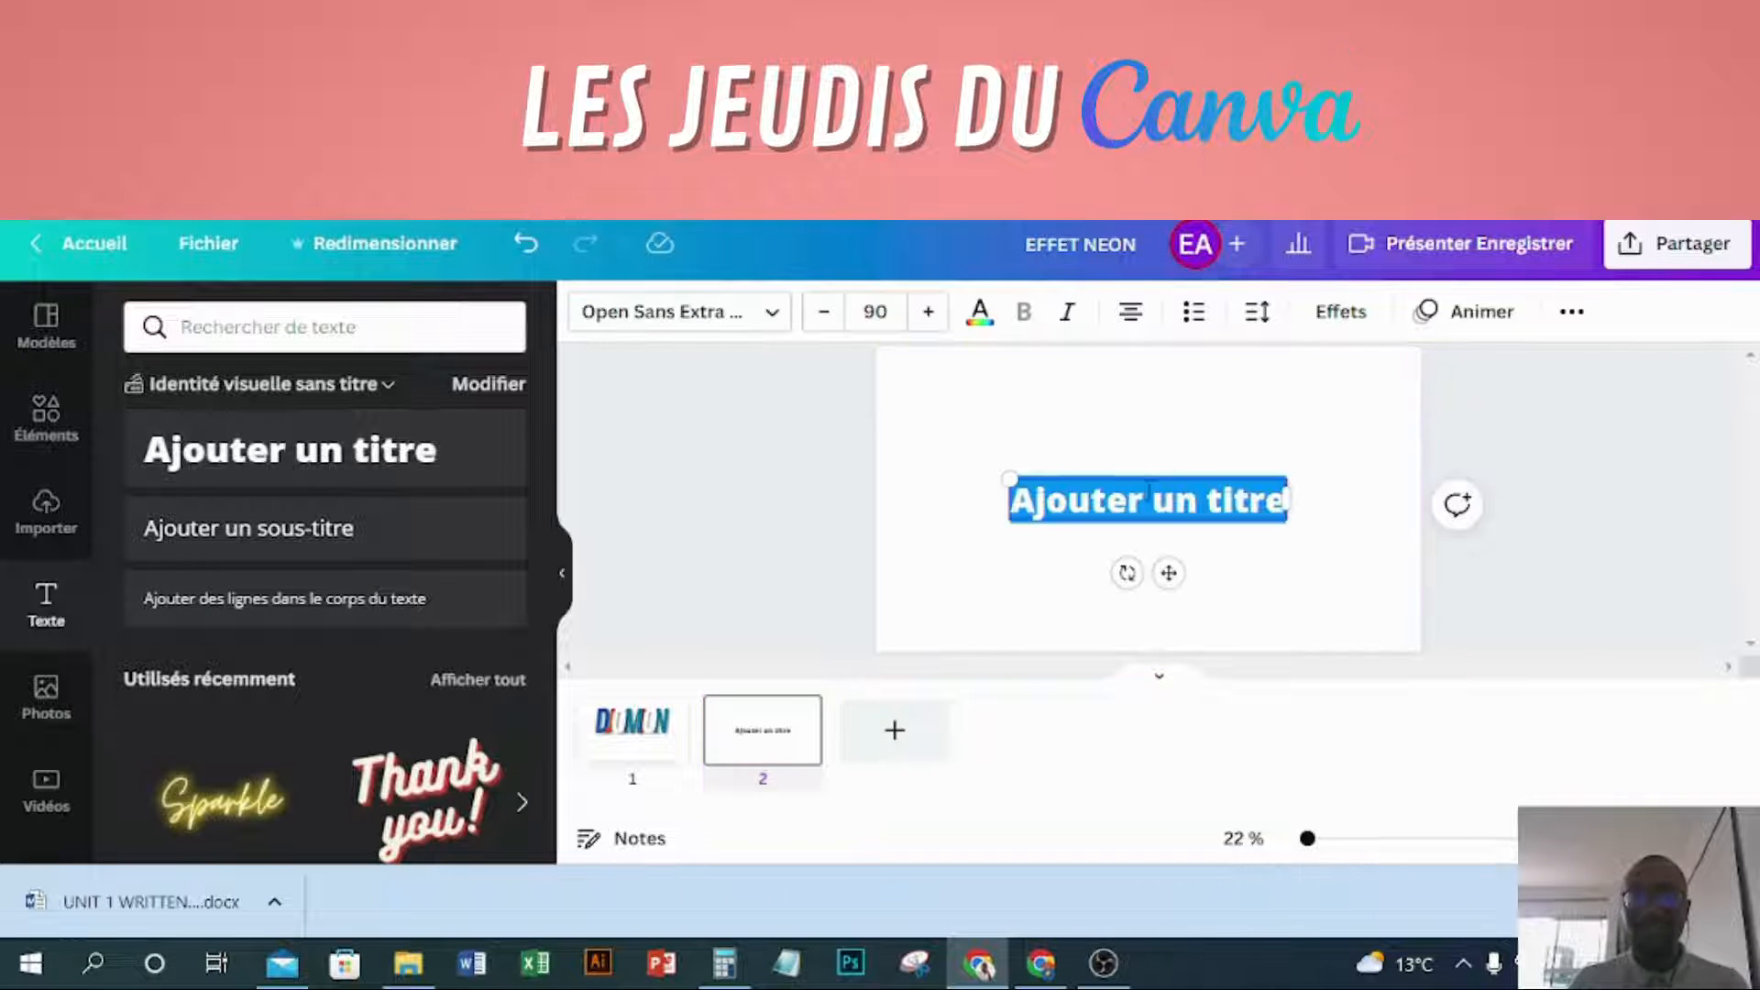
click(1136, 500)
key(ctrl+a)
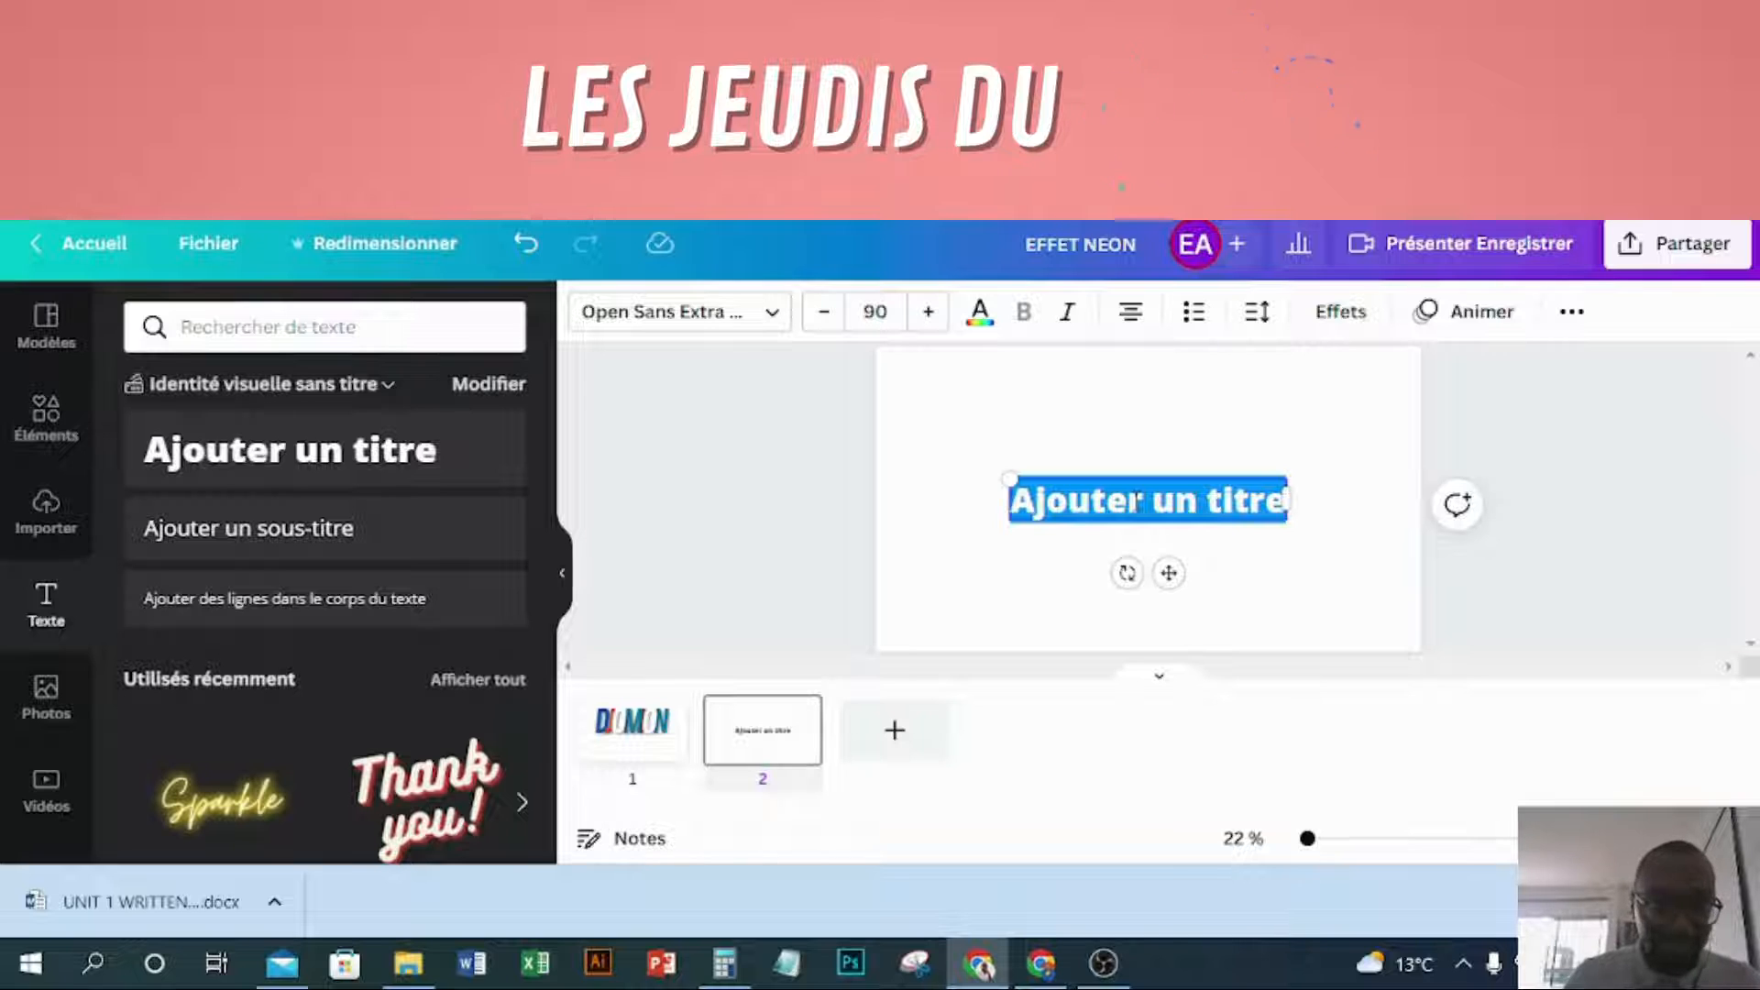
key(BackSpace)
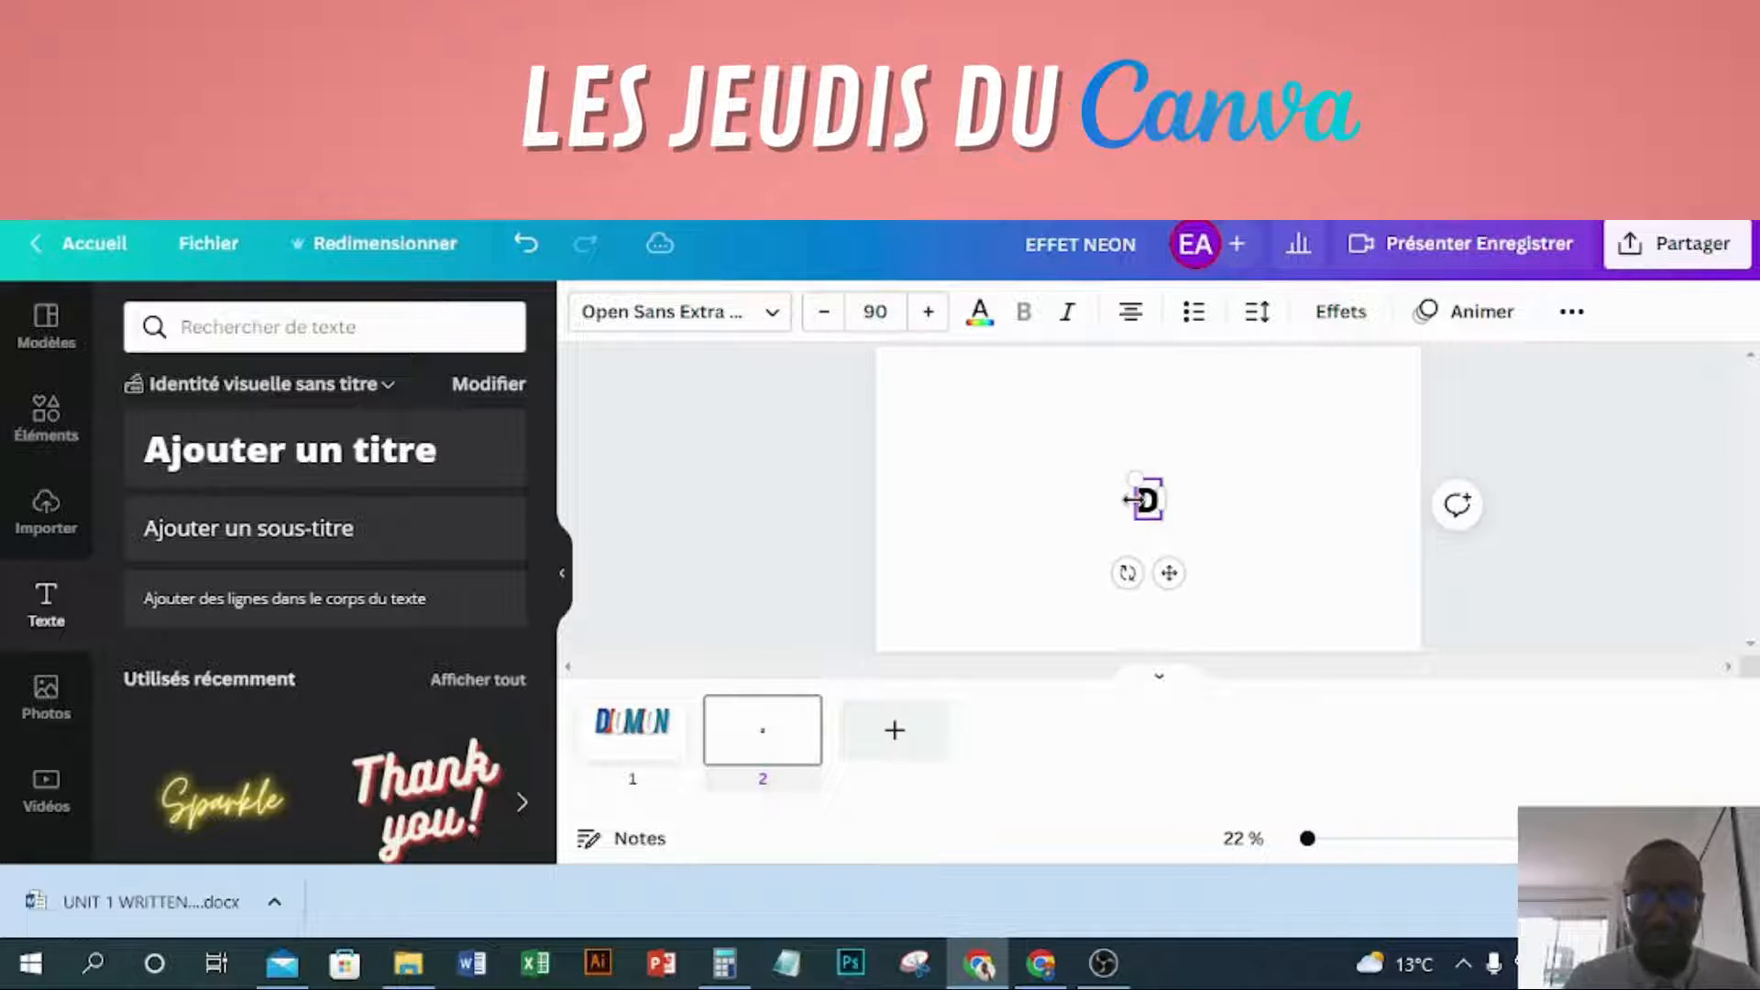
- Enlarge the letter D to font size 125 and move it to the left side of the page
drag(1134, 477, 1128, 464)
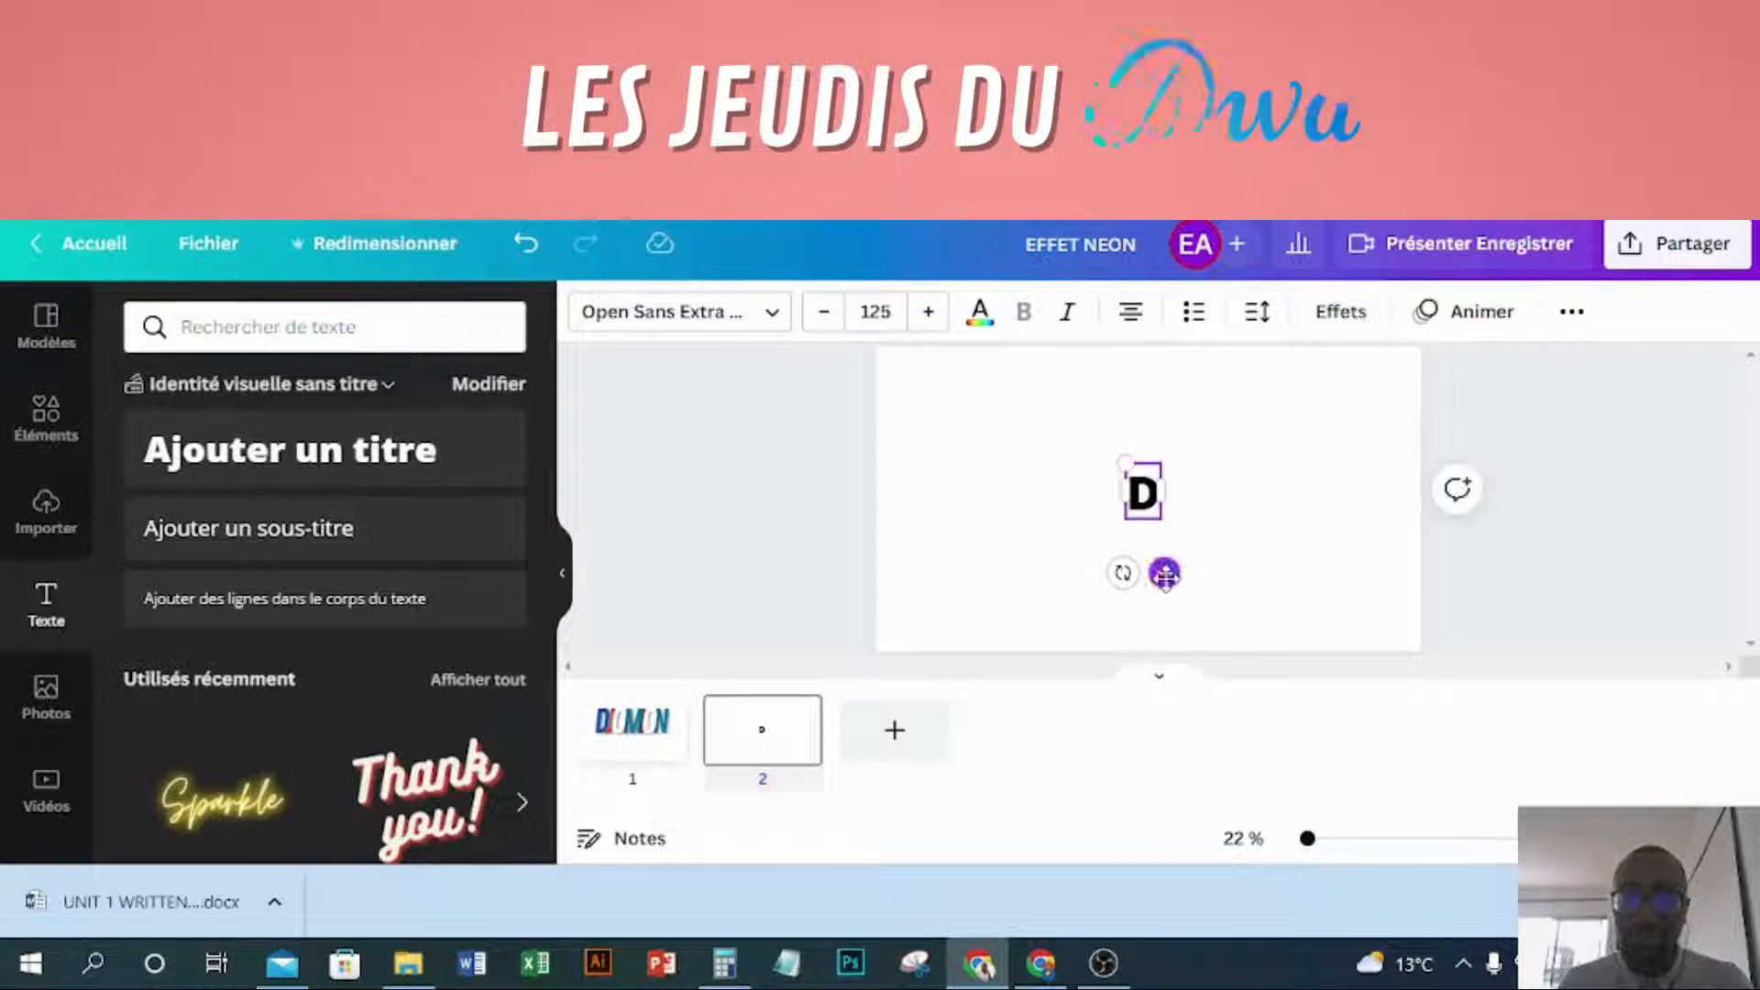
drag(1165, 574, 938, 561)
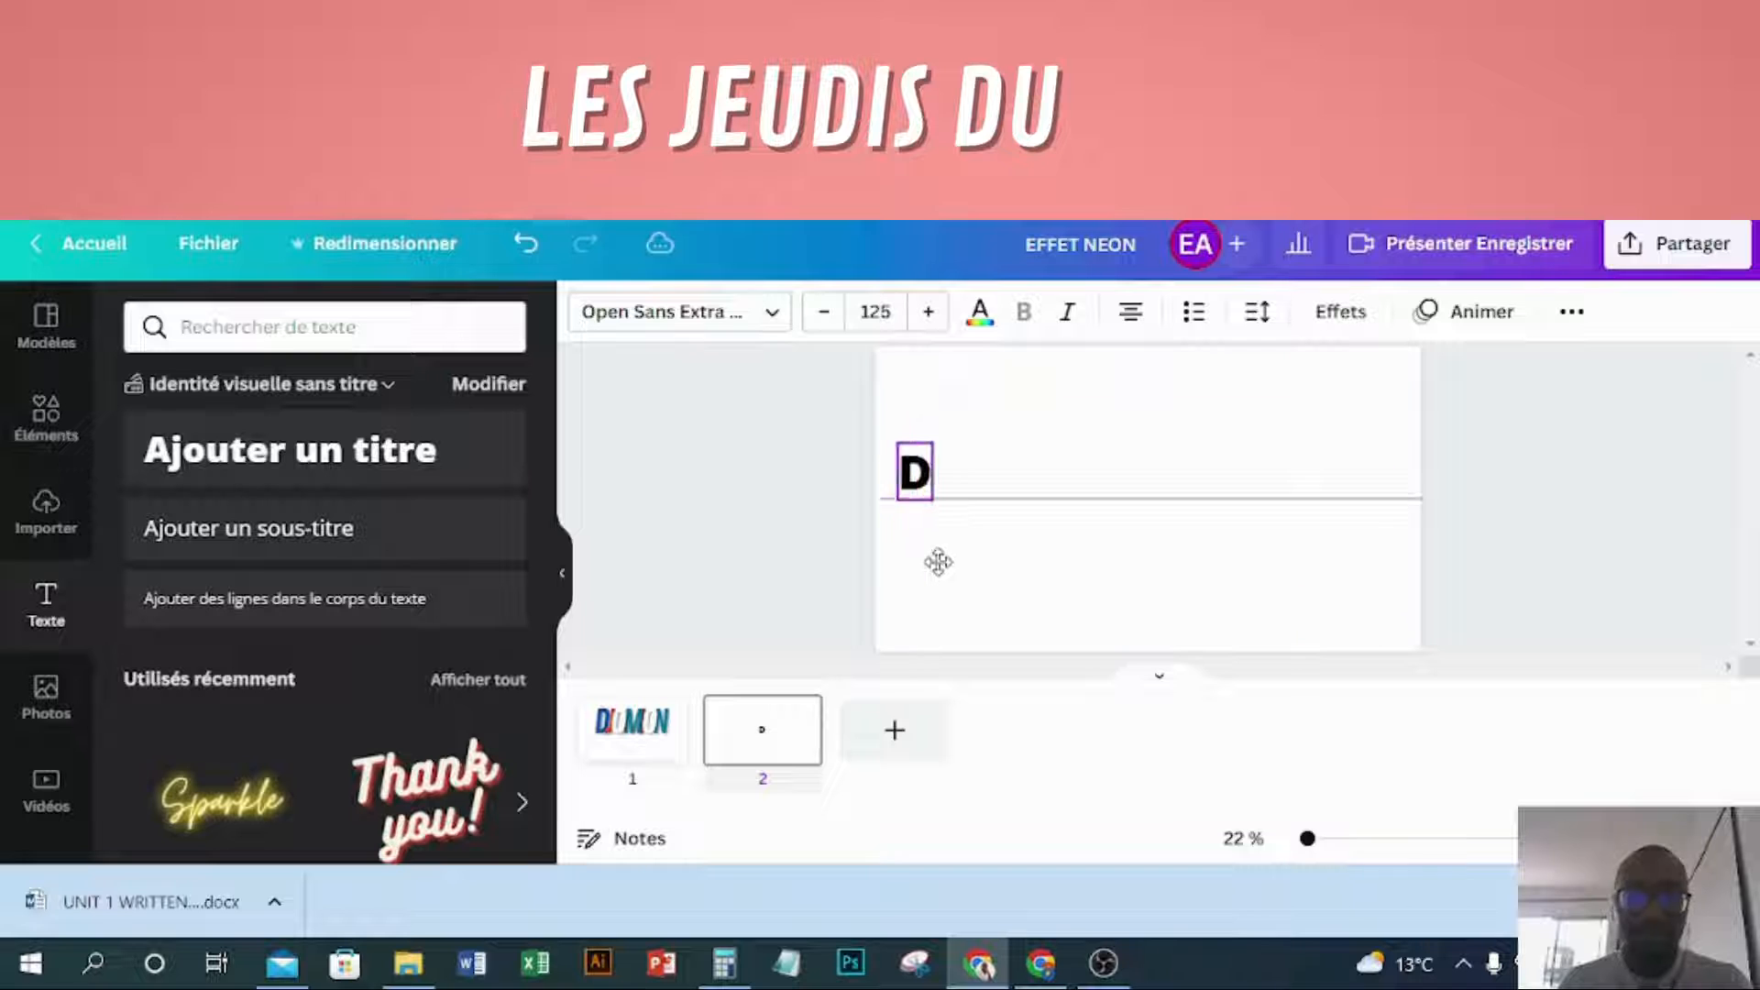
- Check the lettering on page 1, and set the font of the letter D on page 2 to Ruda Black
click(772, 319)
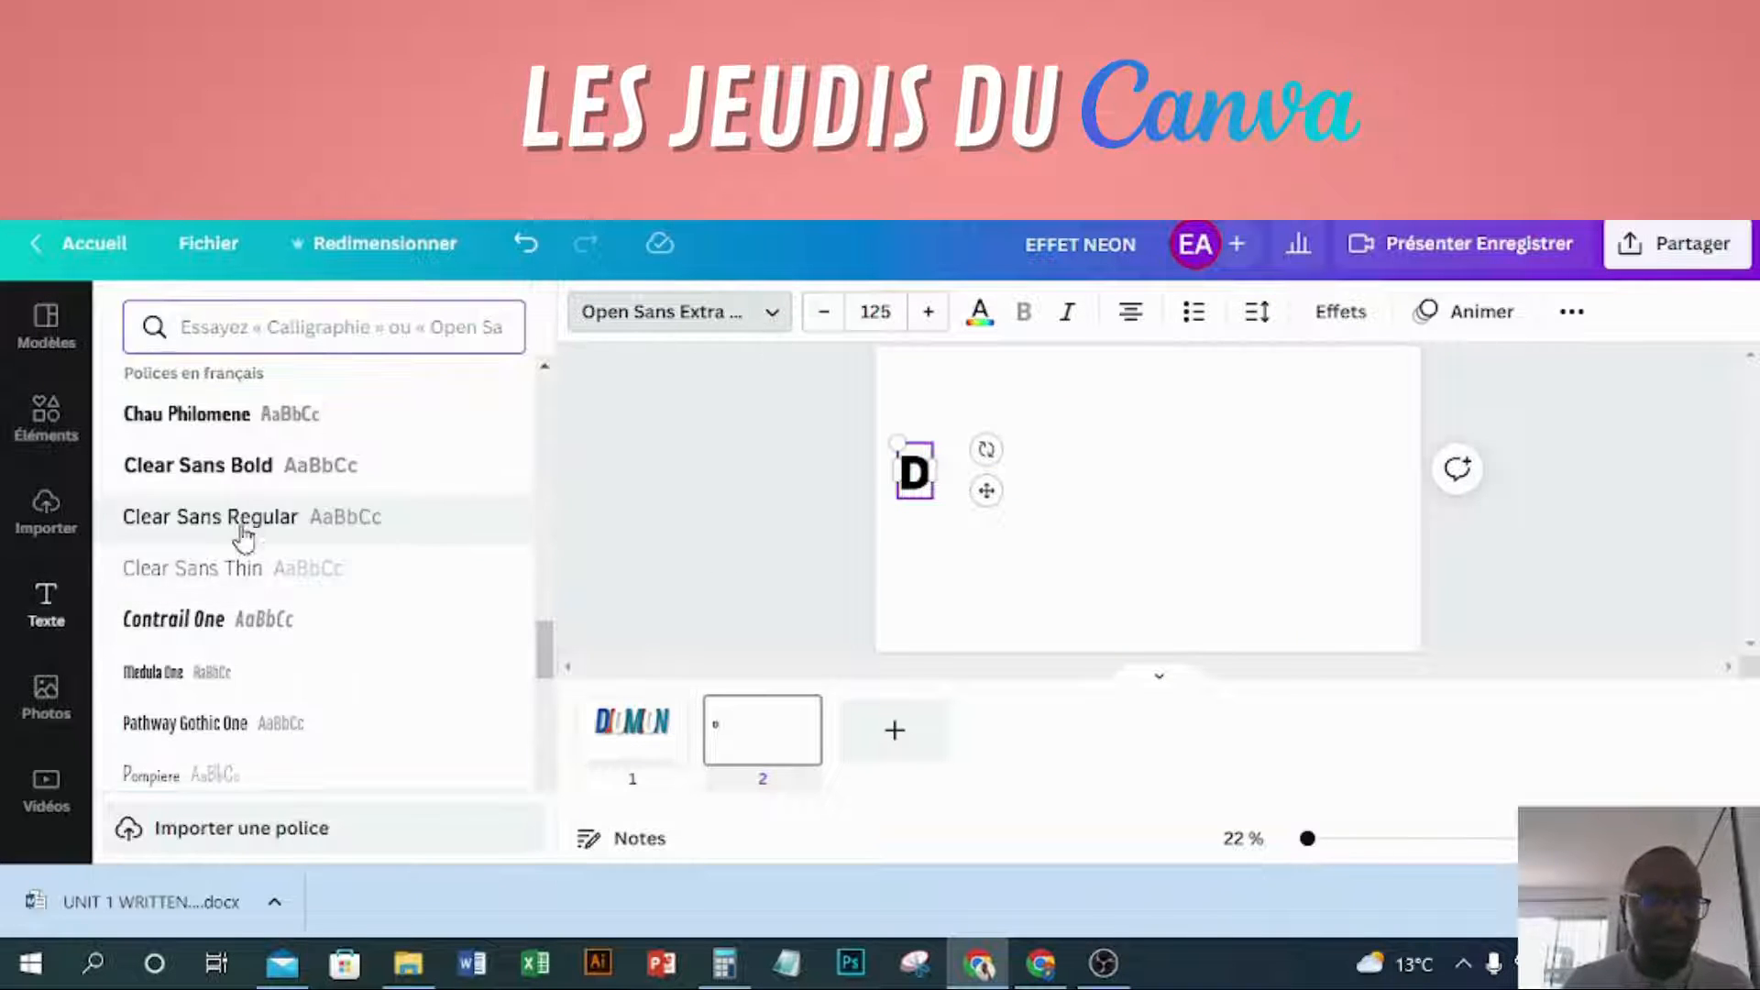
click(622, 732)
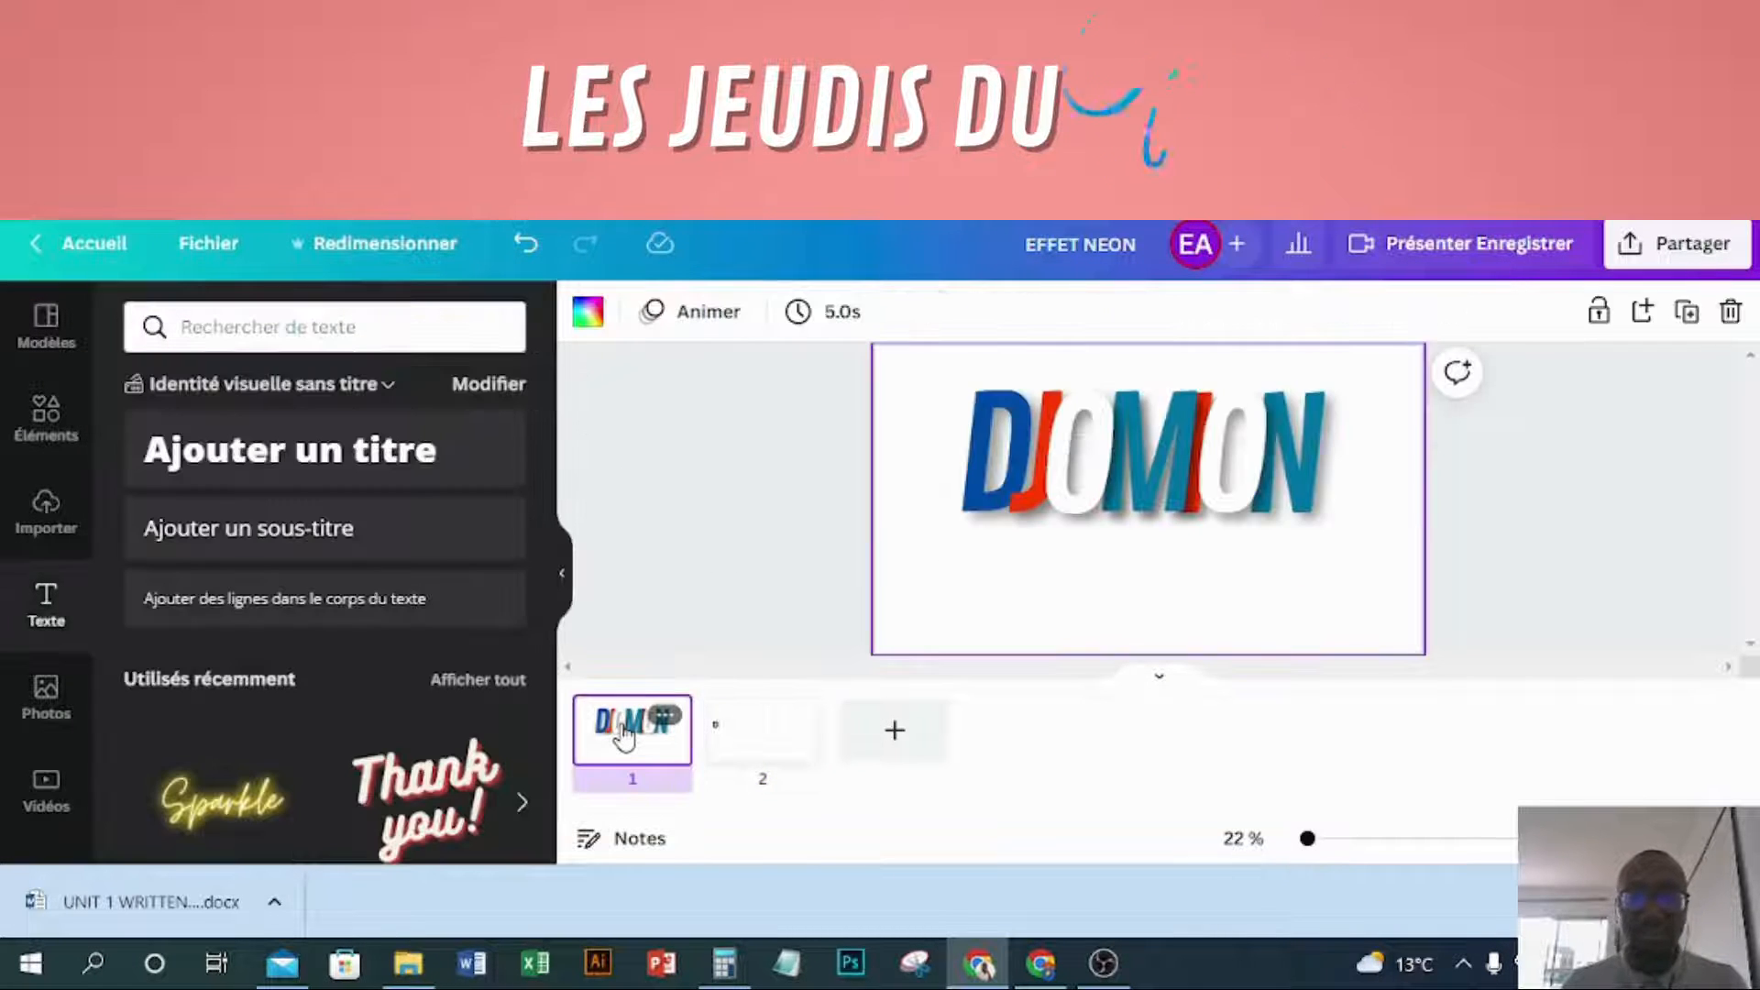
click(762, 733)
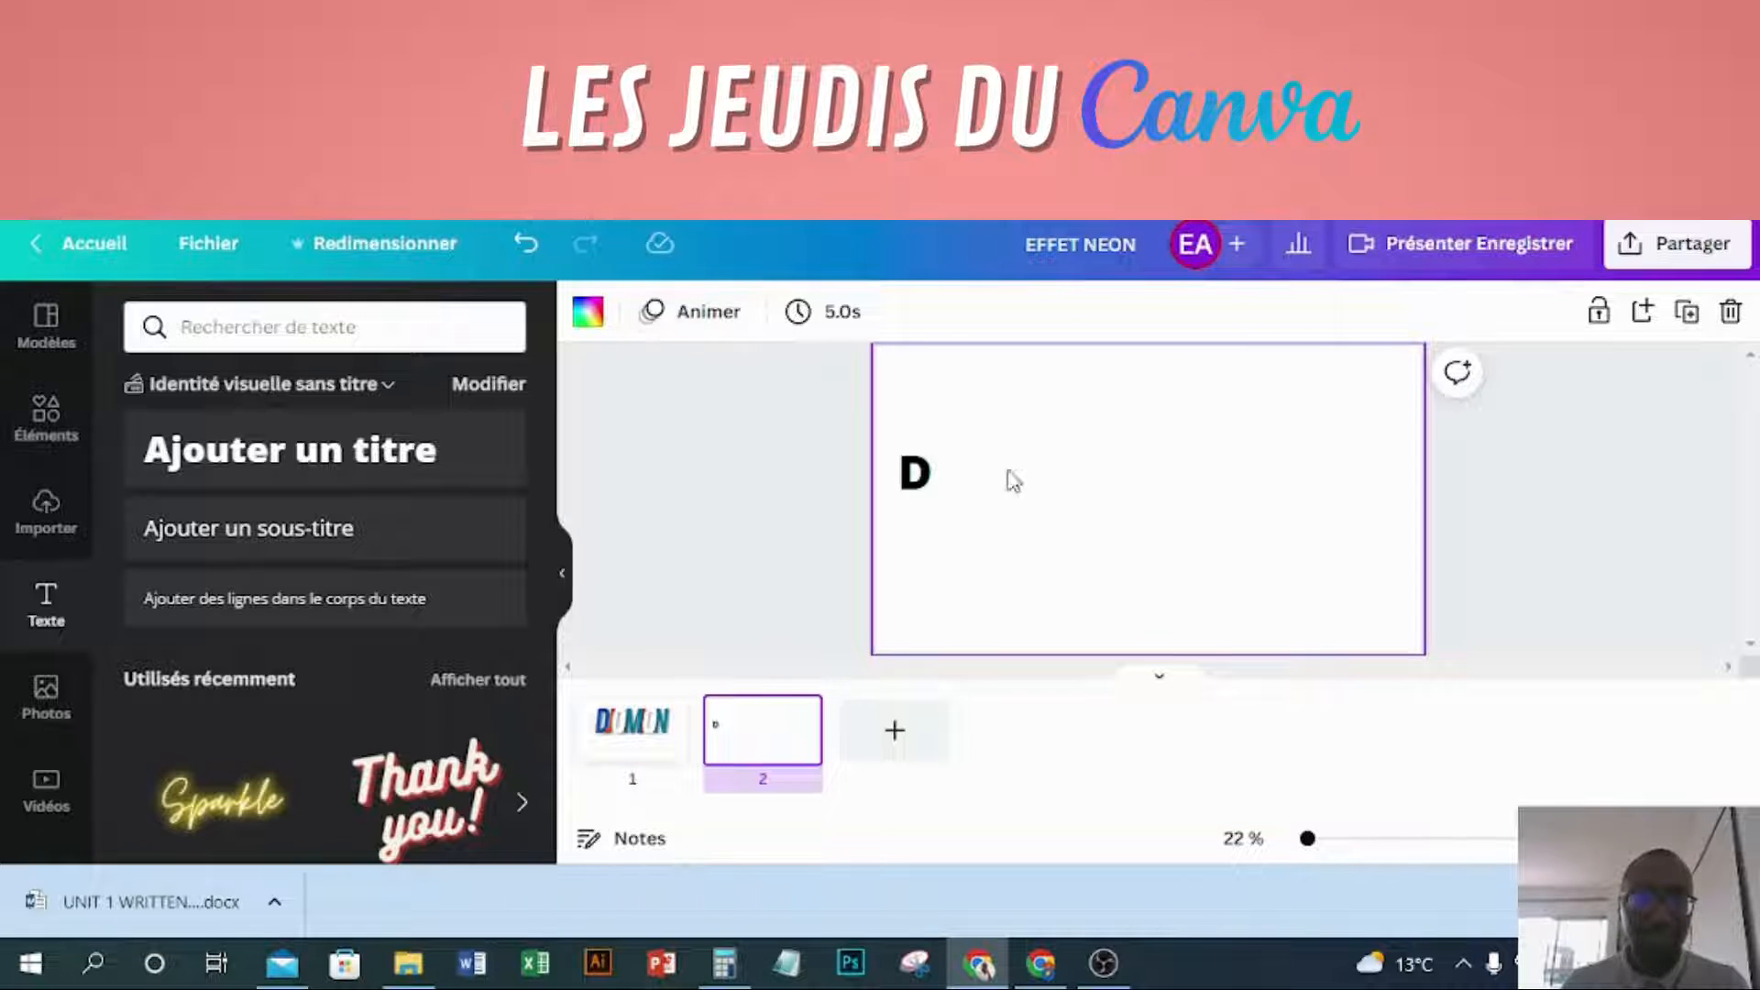
click(928, 478)
click(604, 312)
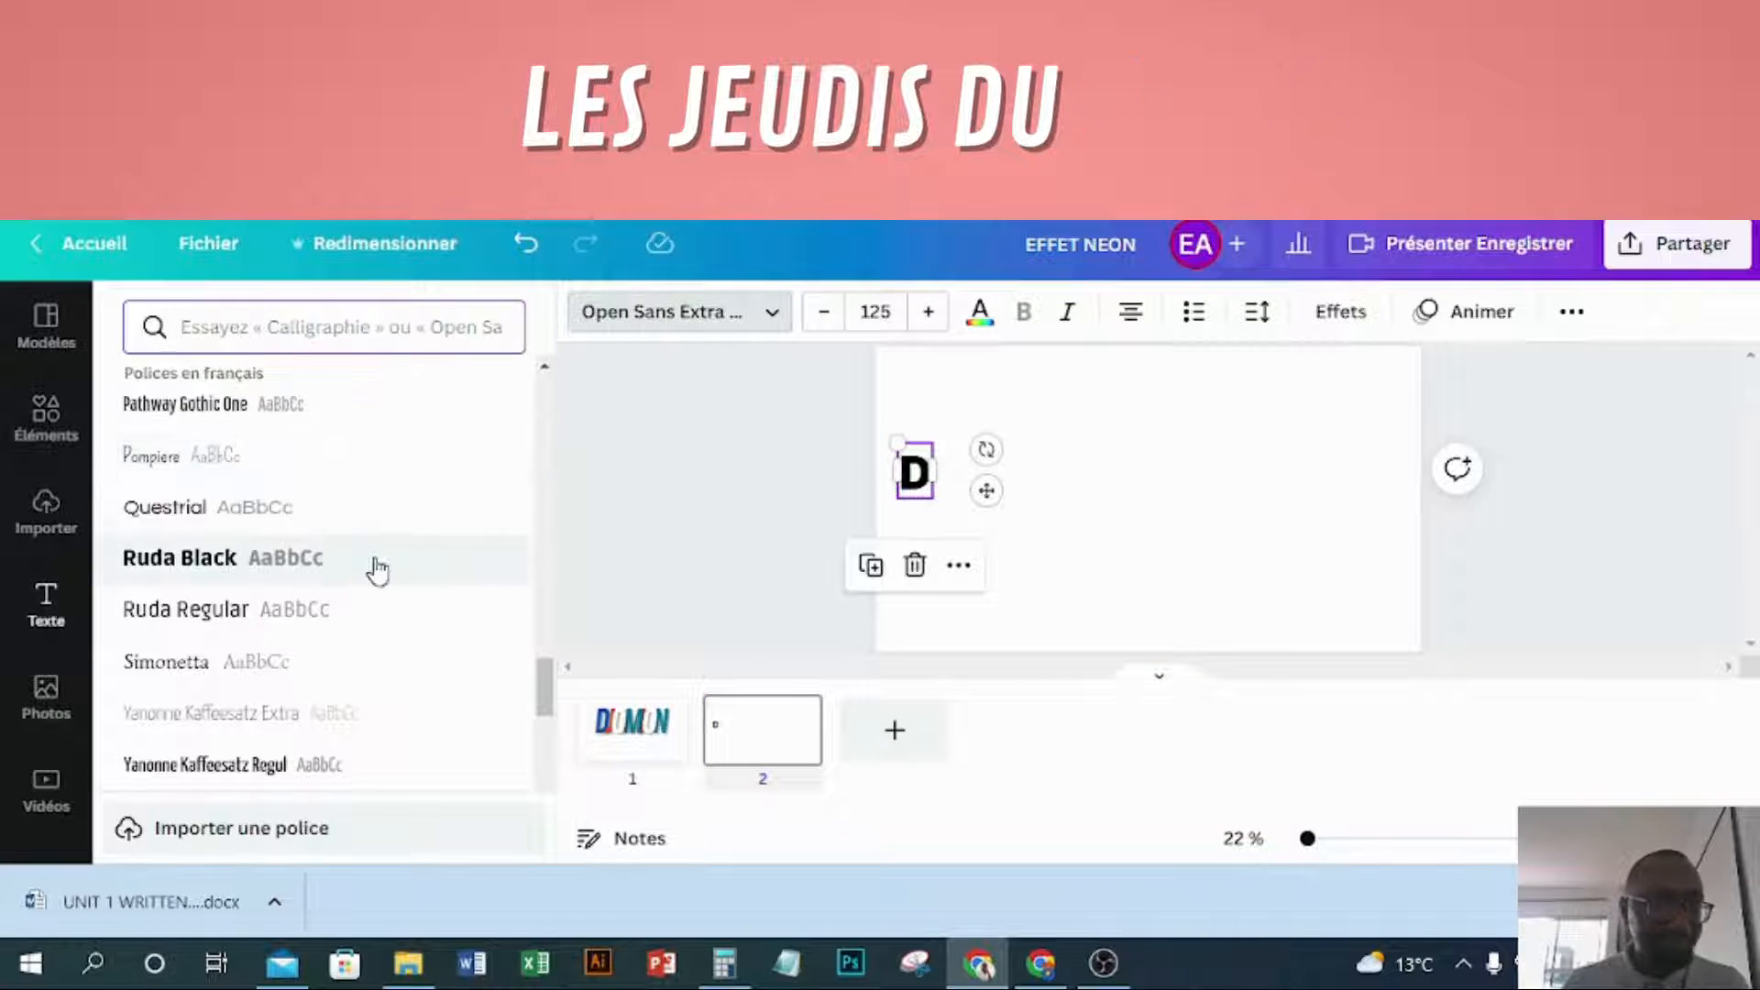
scroll(374, 569, down, 2)
scroll(374, 569, up, 3)
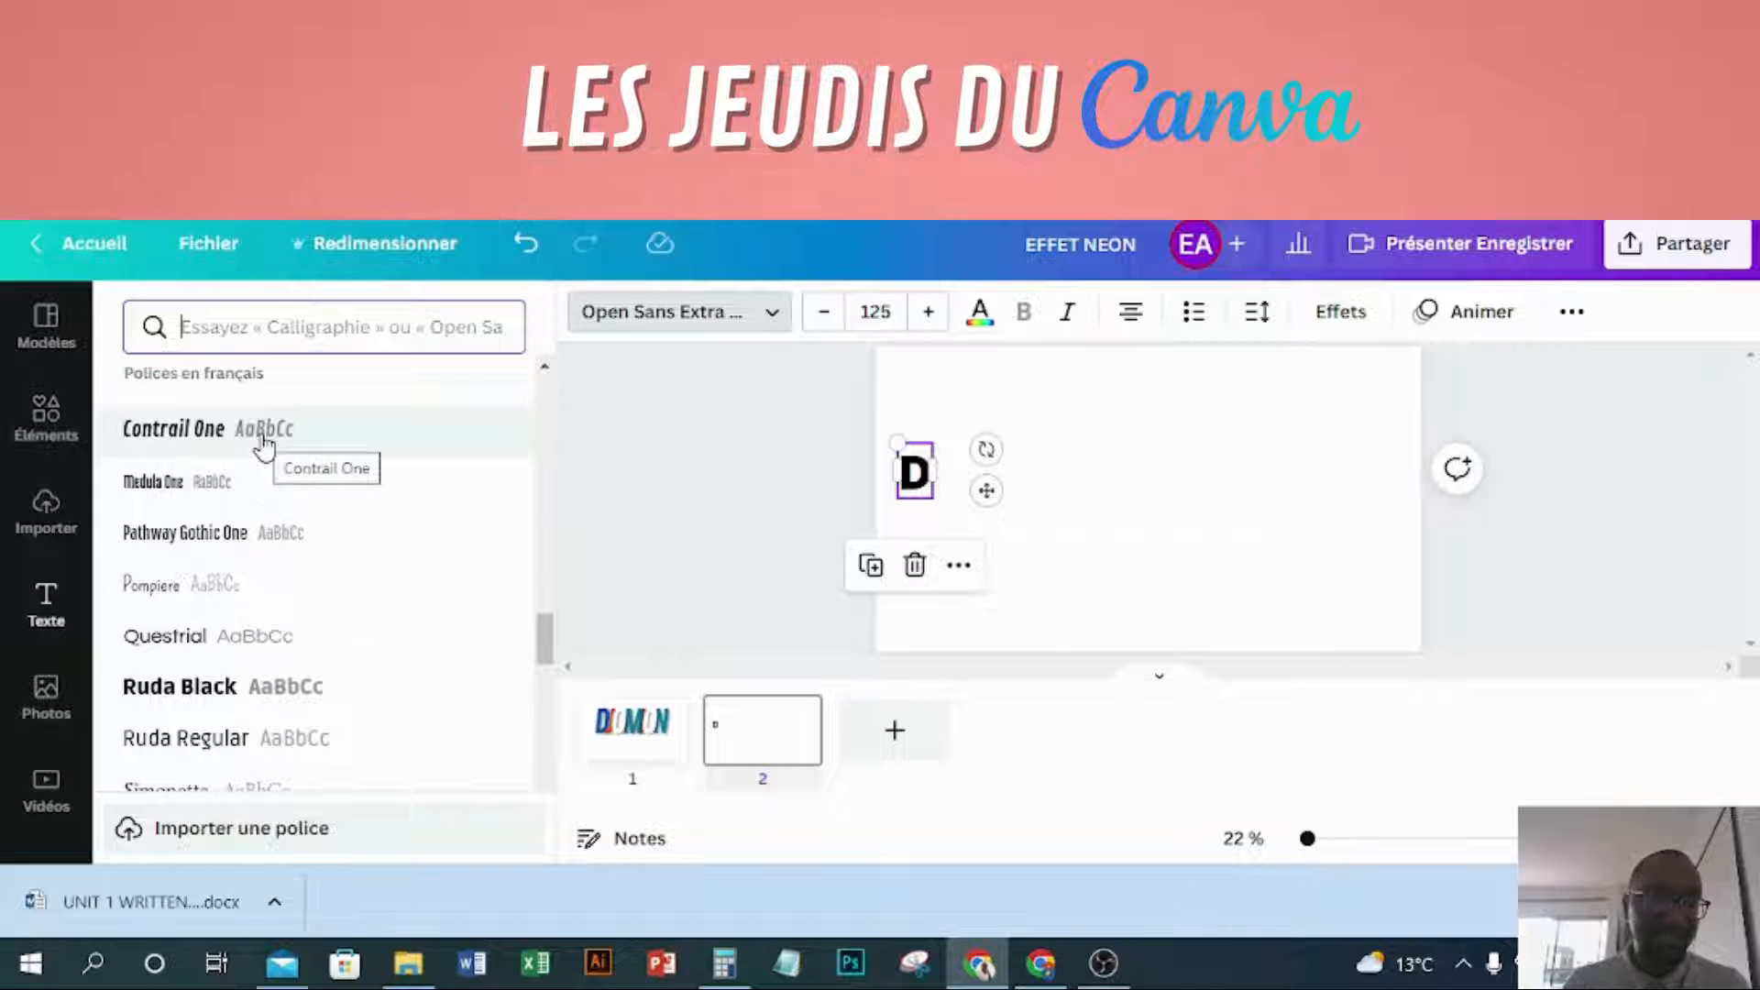
scroll(393, 547, down, 2)
click(244, 569)
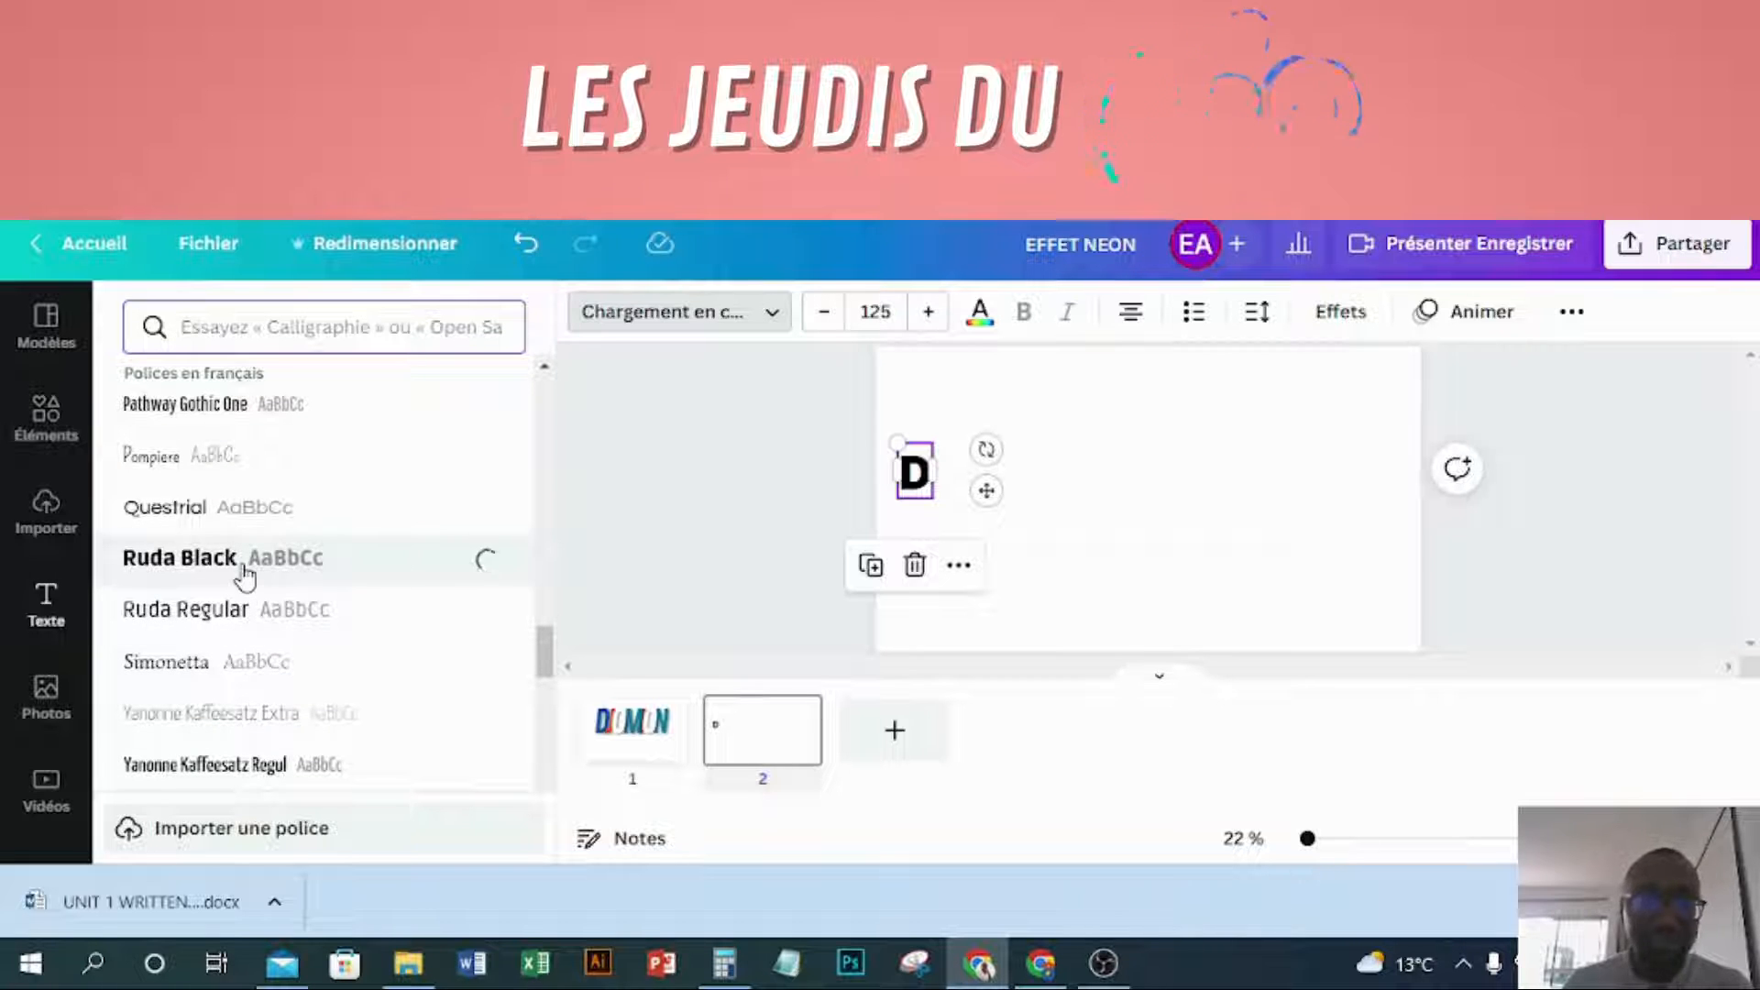
- Browse the font list and the En-têtes font category for a suitable typeface for the letter D
scroll(271, 564, down, 4)
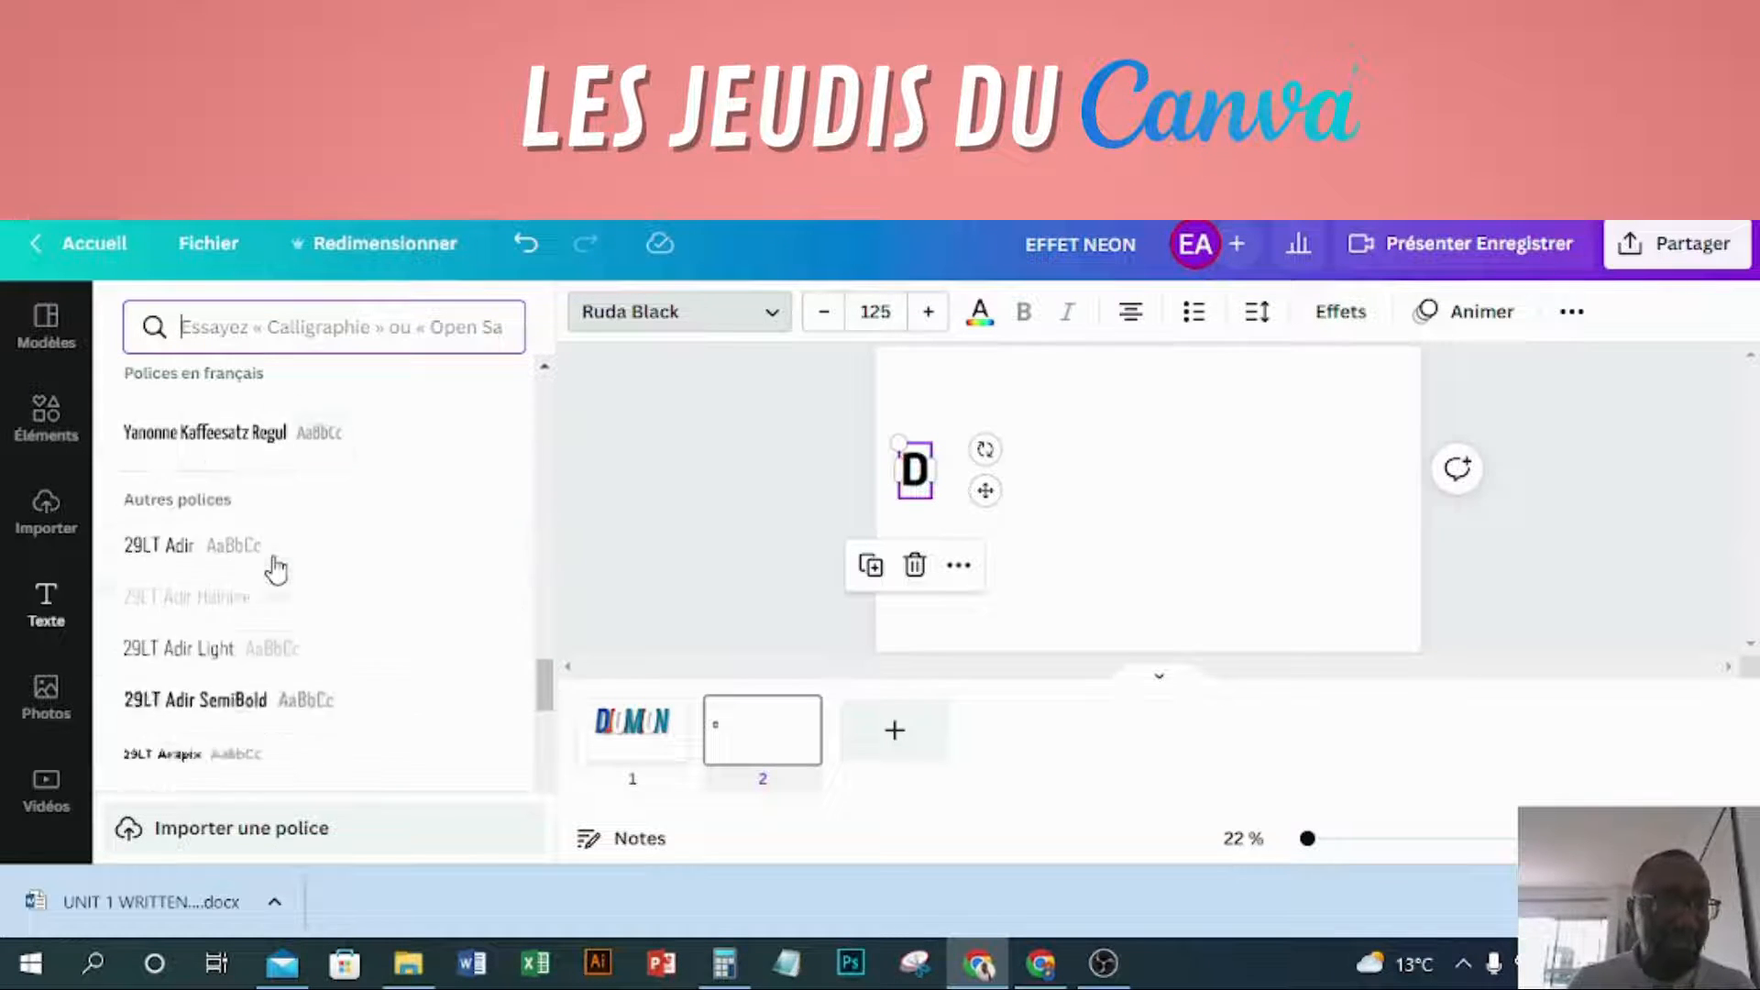
scroll(275, 569, down, 8)
scroll(276, 570, up, 10)
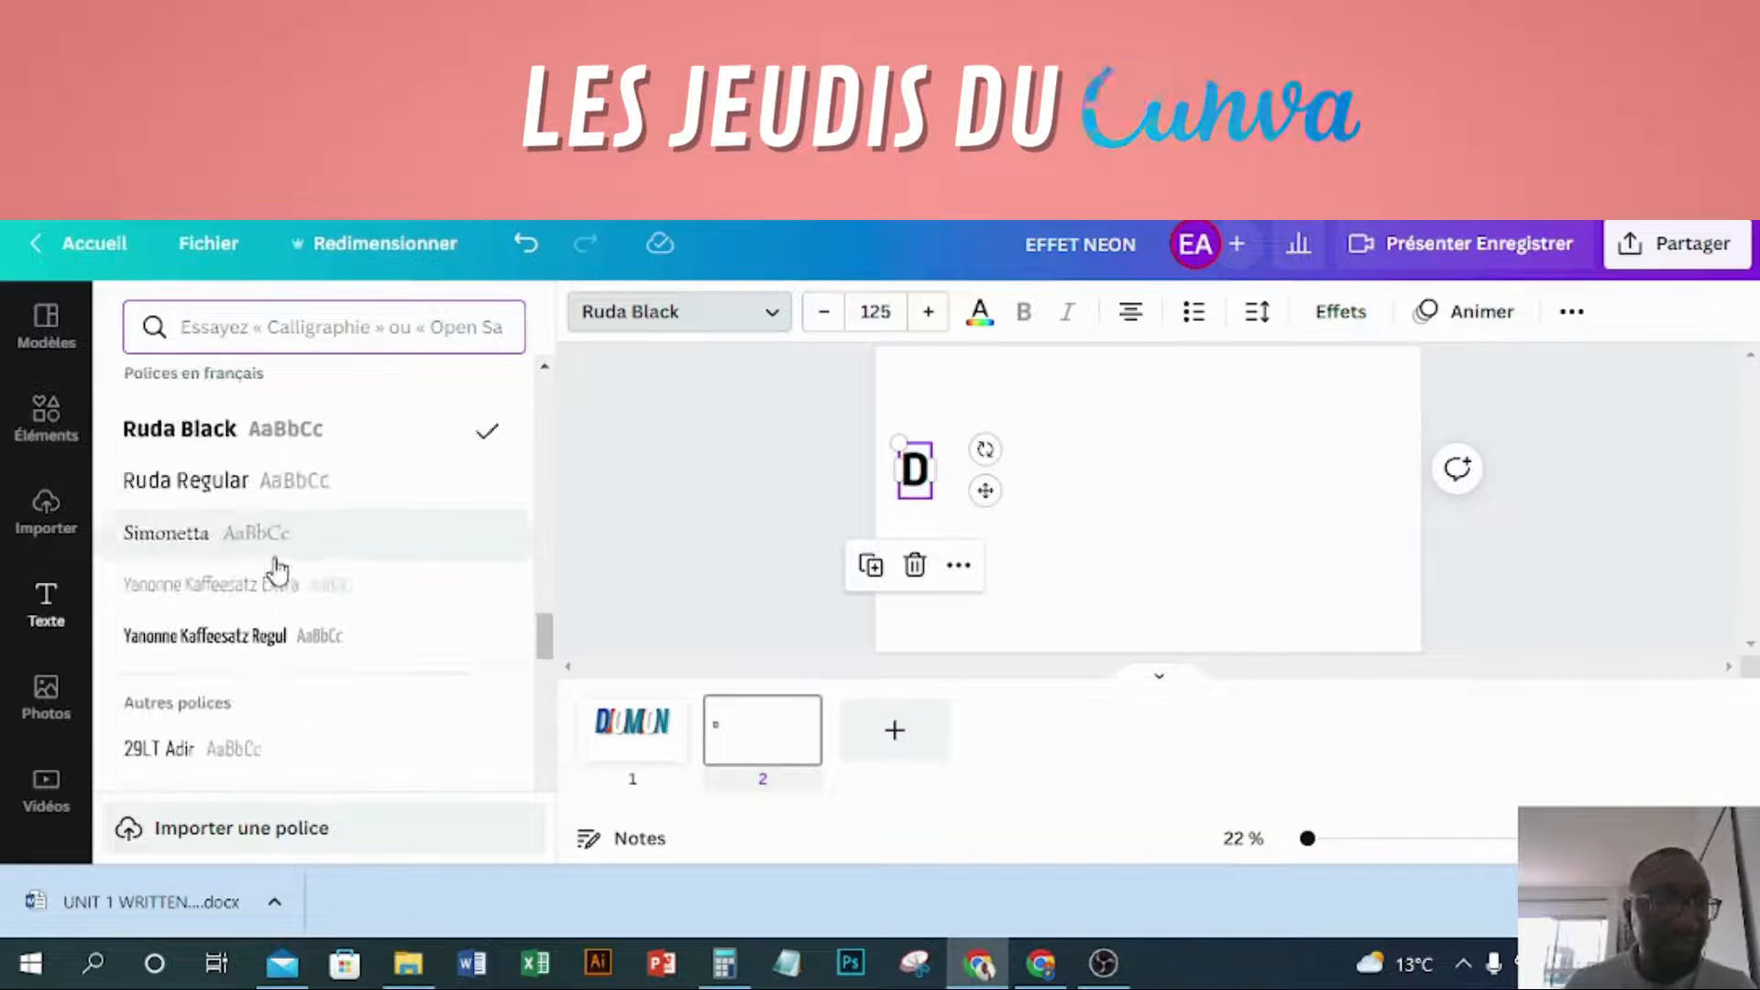
click(308, 327)
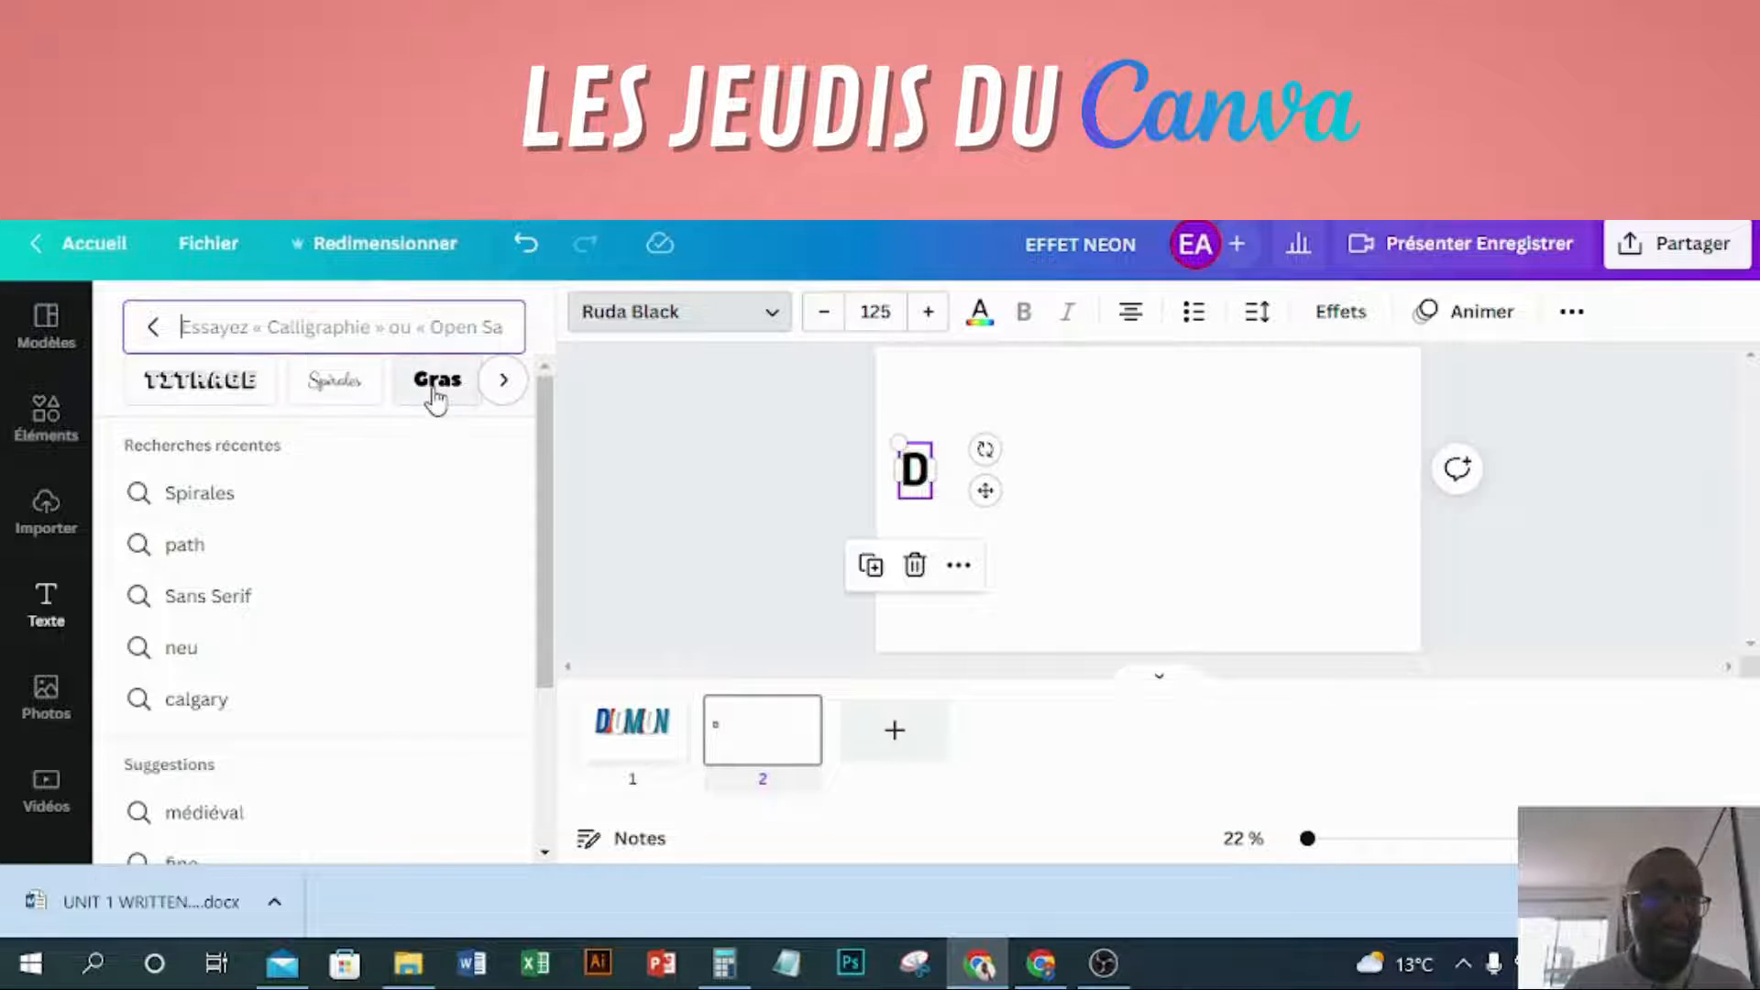
click(502, 380)
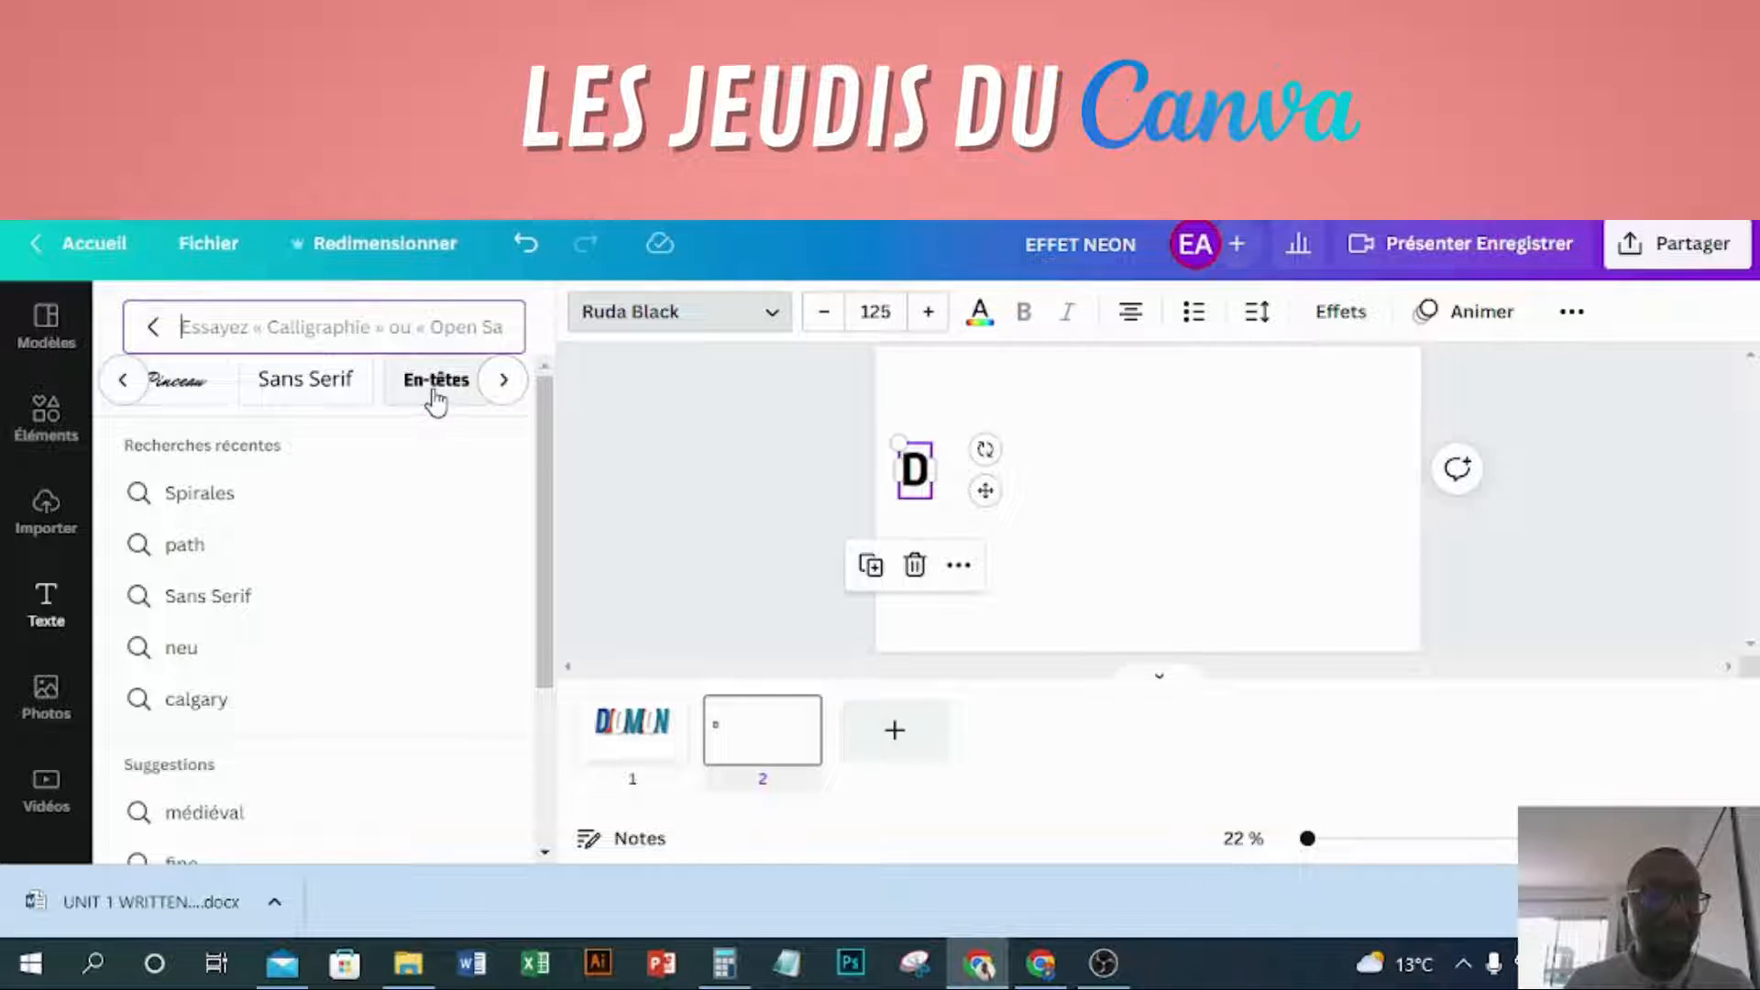
click(502, 380)
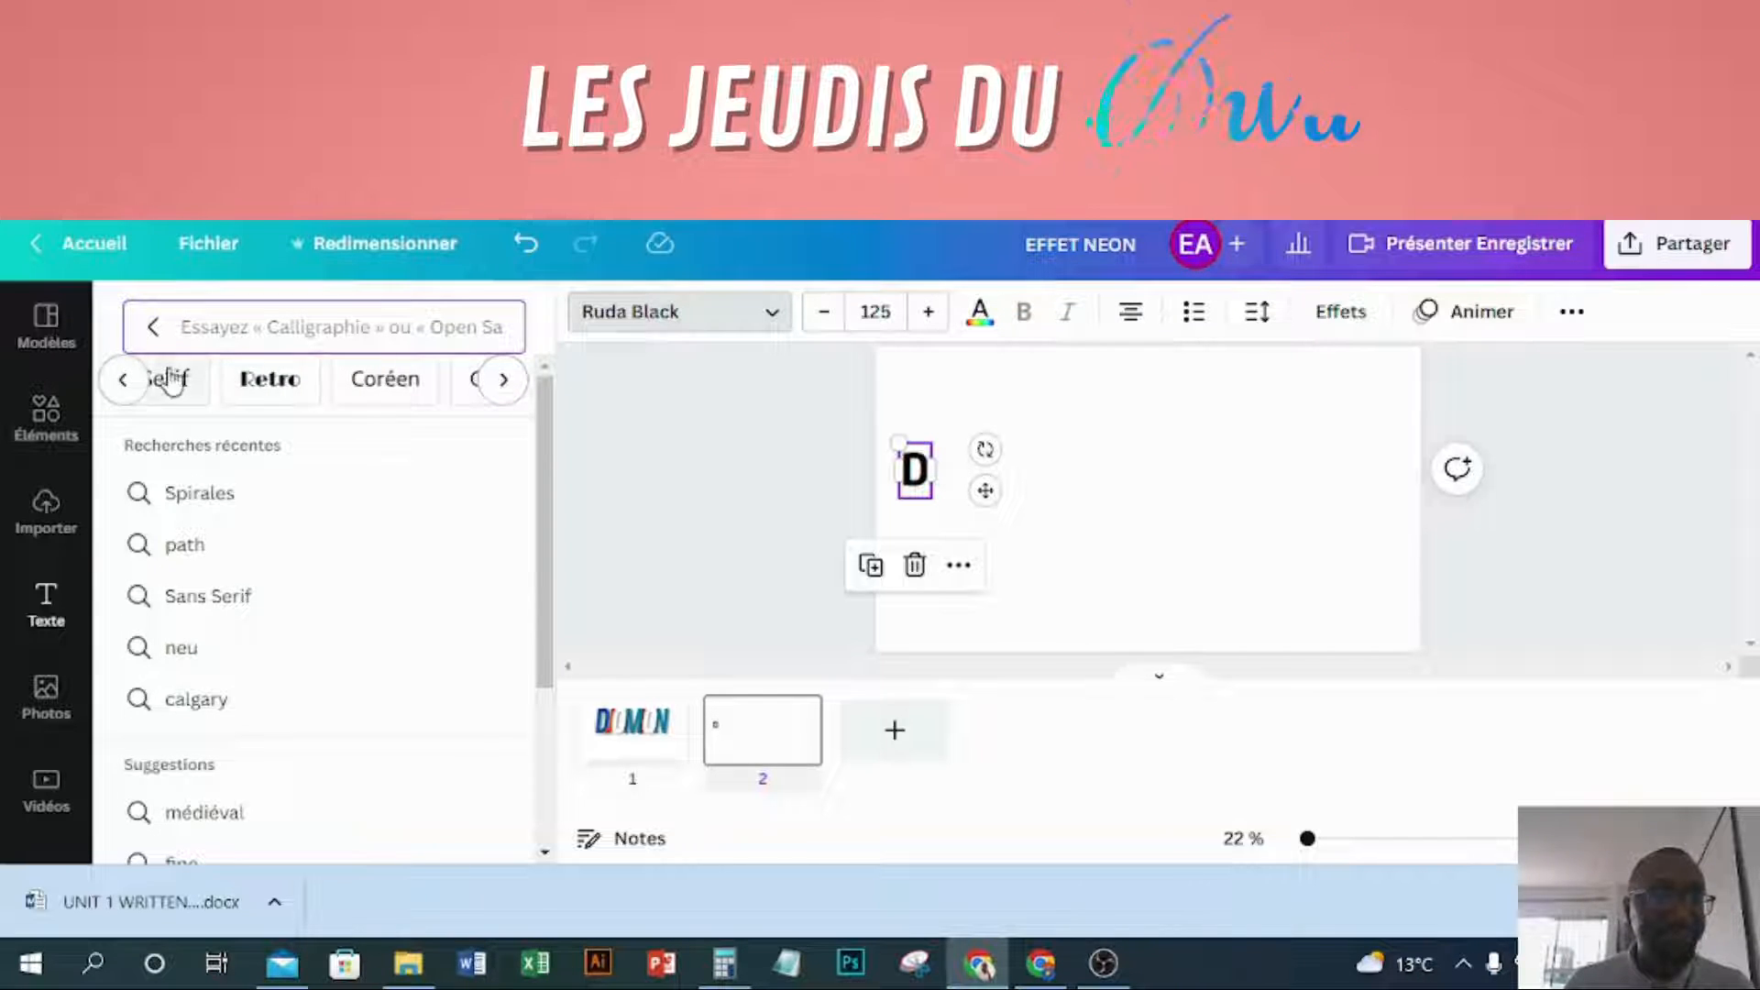
click(126, 383)
click(422, 385)
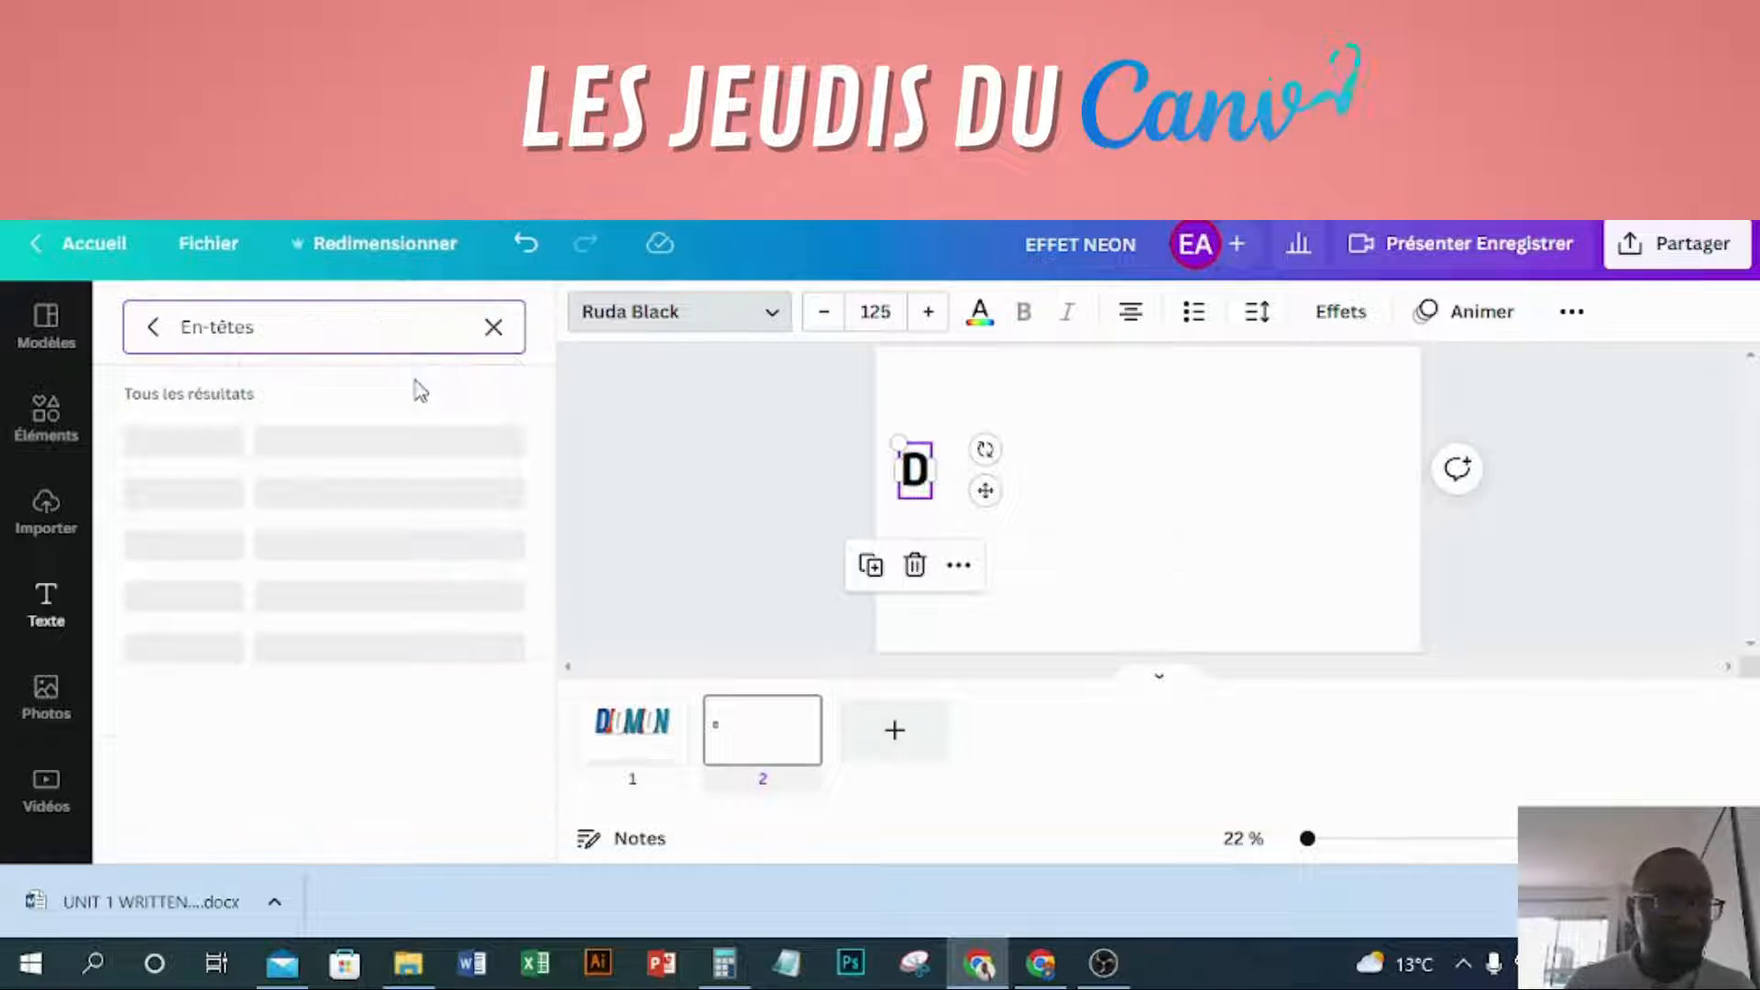
scroll(409, 528, down, 5)
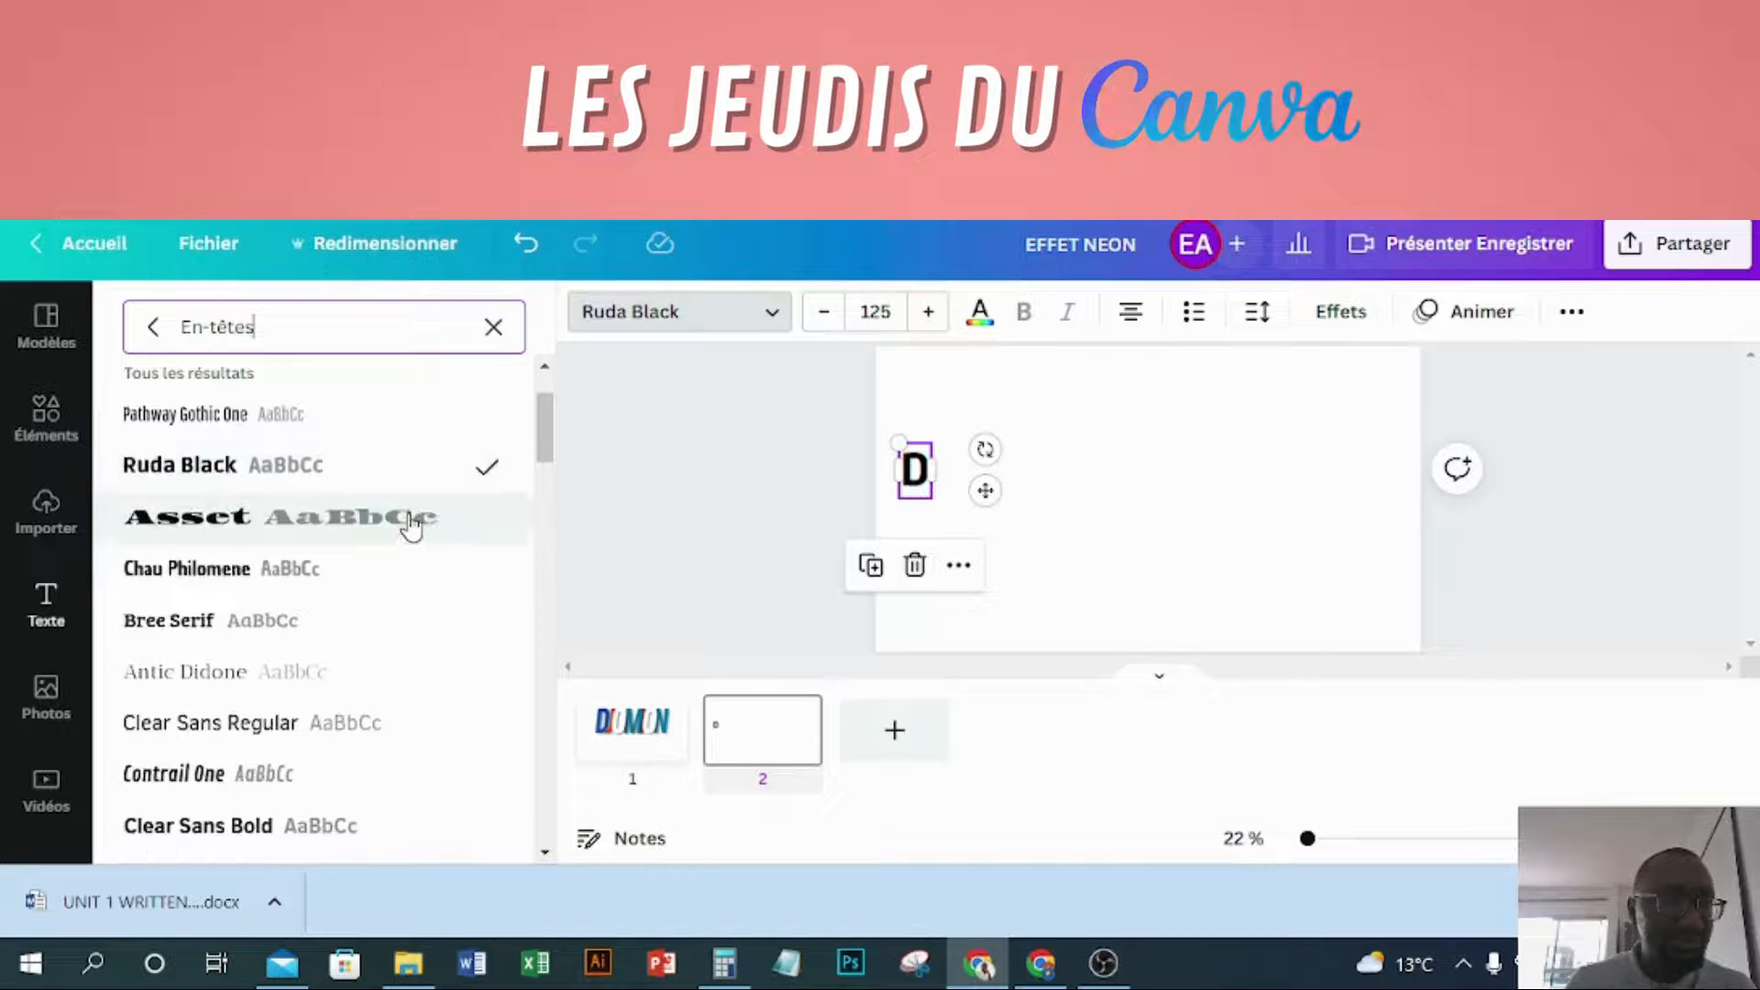
scroll(409, 523, up, 5)
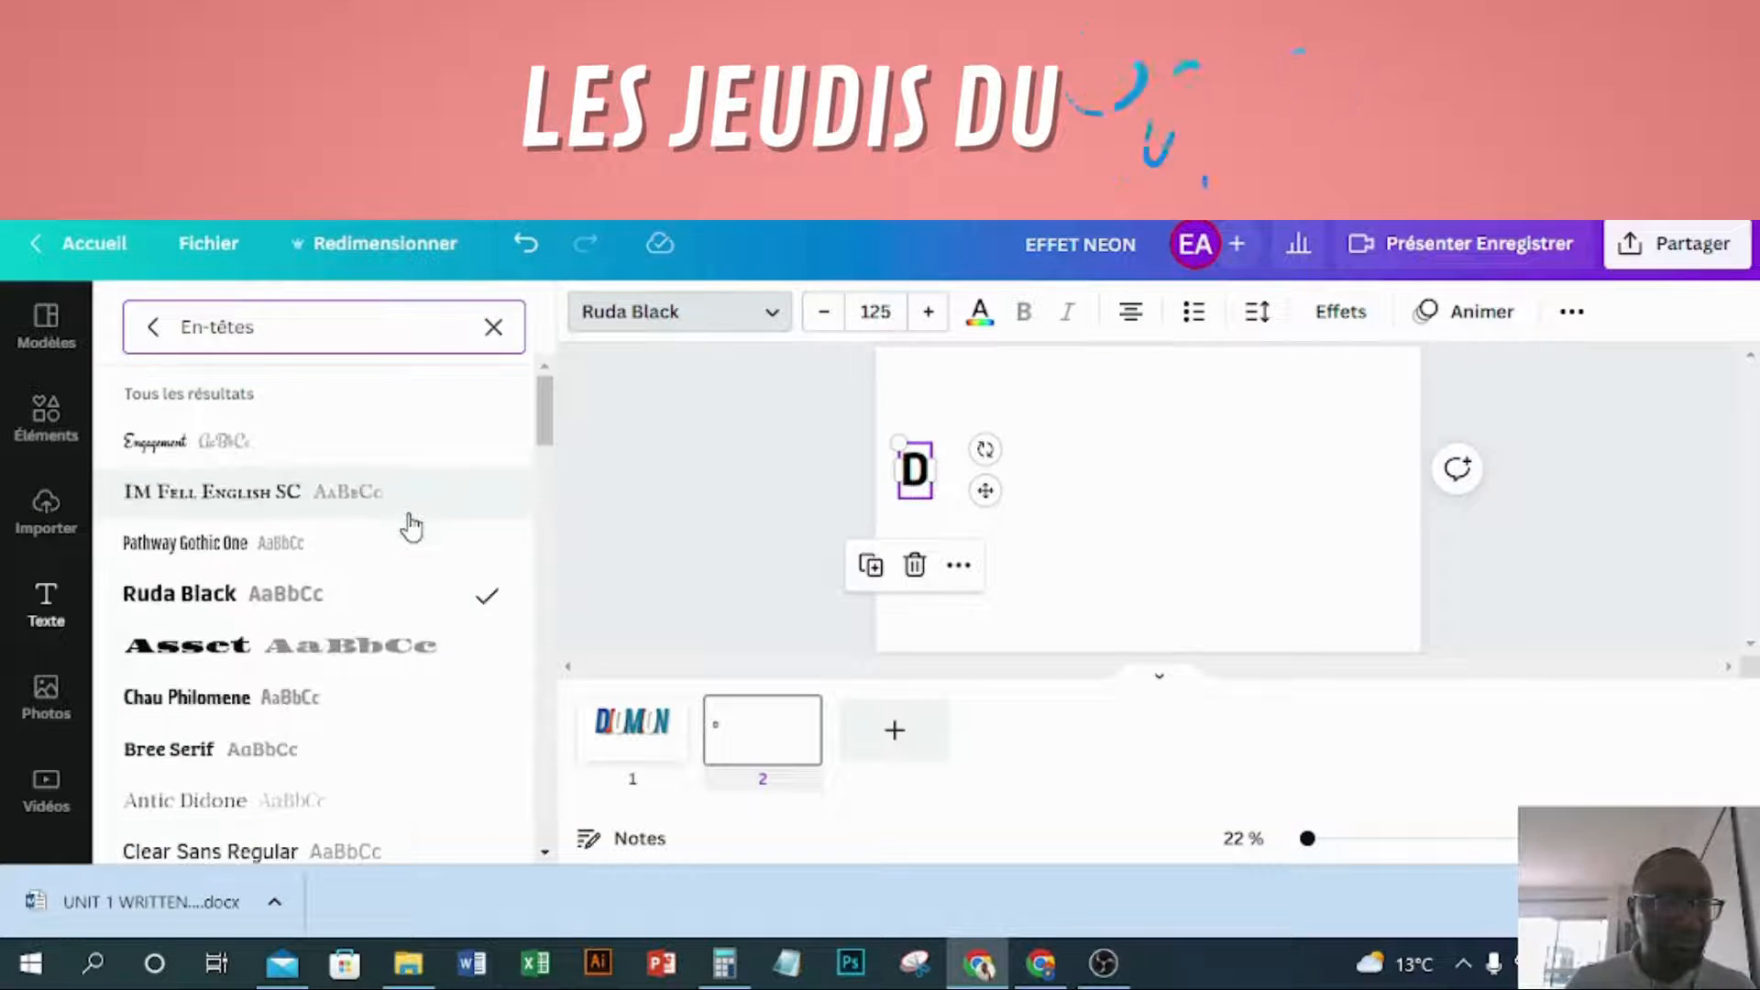
click(149, 328)
scroll(421, 402, up, 13)
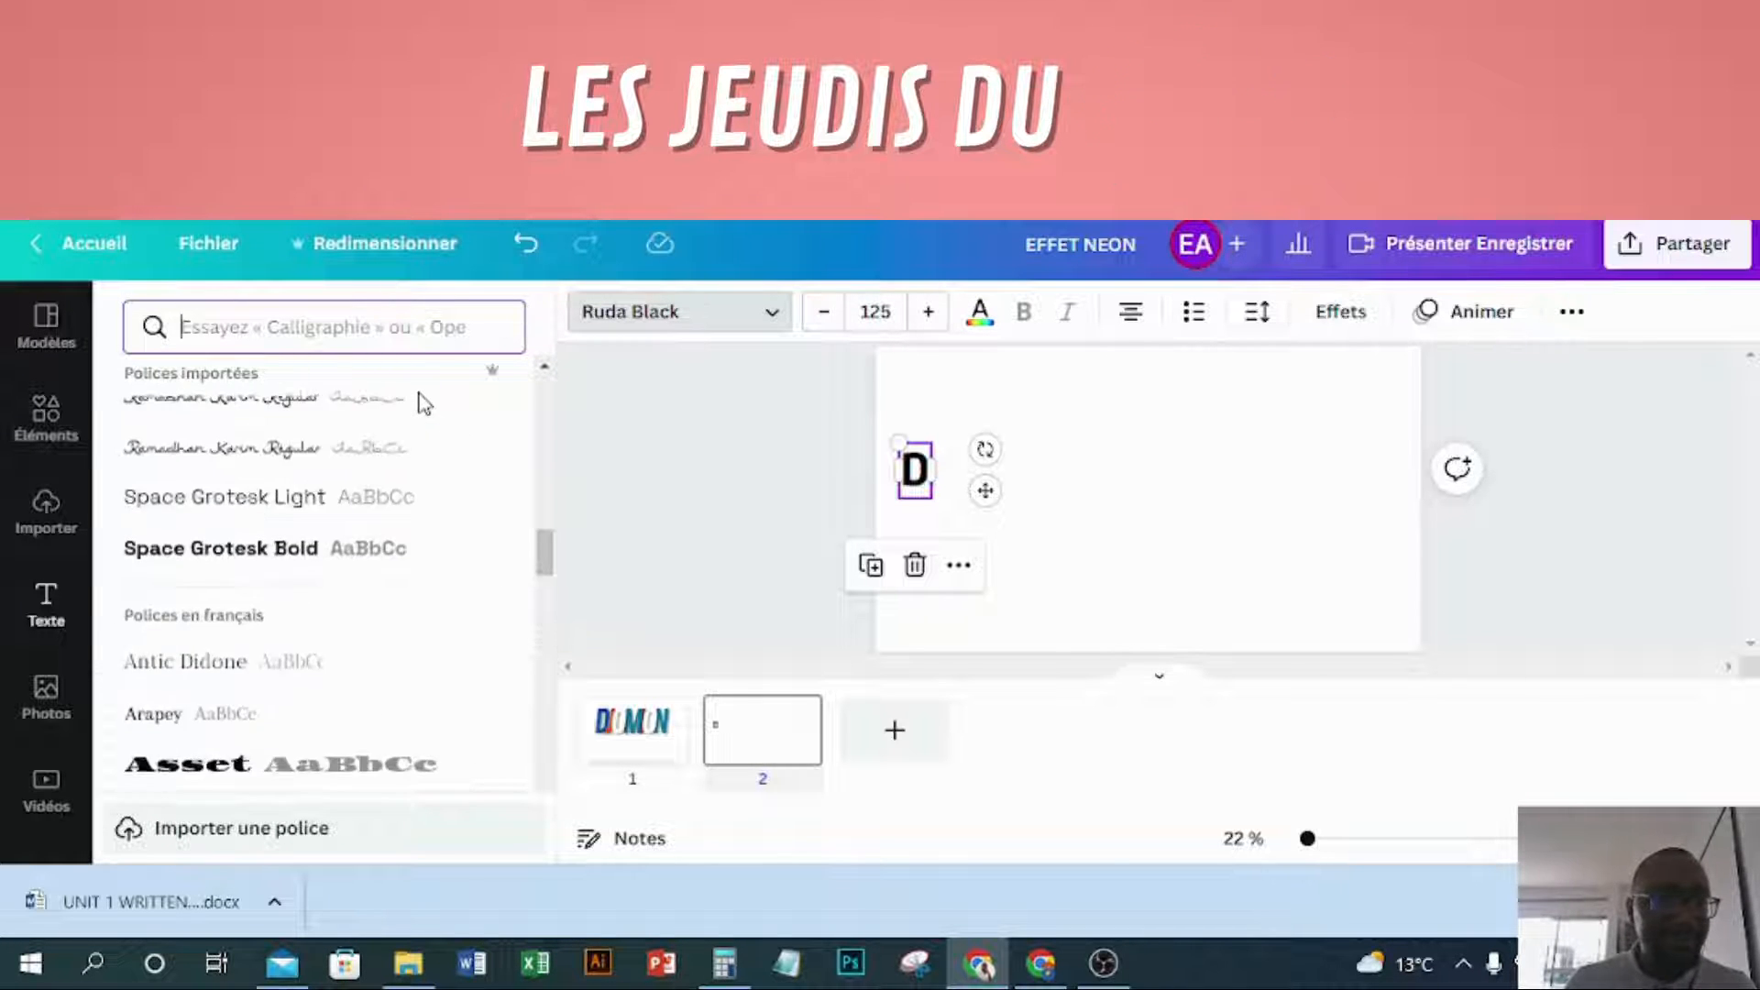
drag(546, 453, 544, 395)
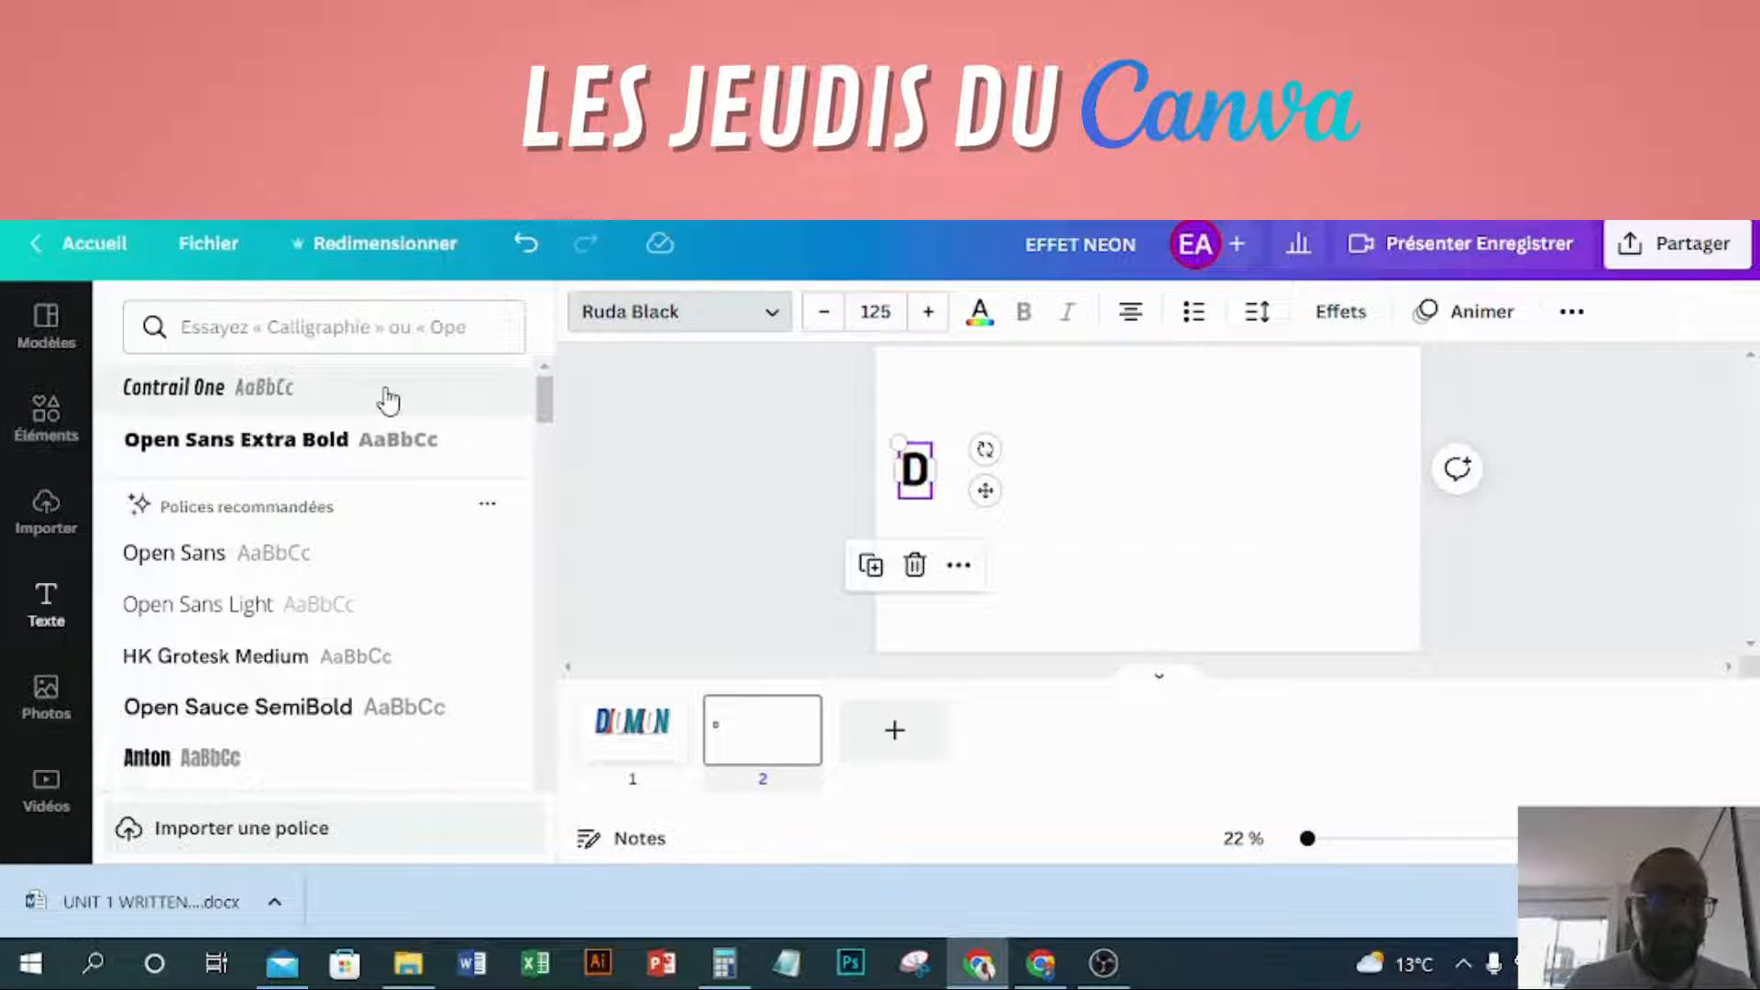
- Filter the fonts by the Gras category and apply Hagrid Text Heavy to the letter D
click(412, 327)
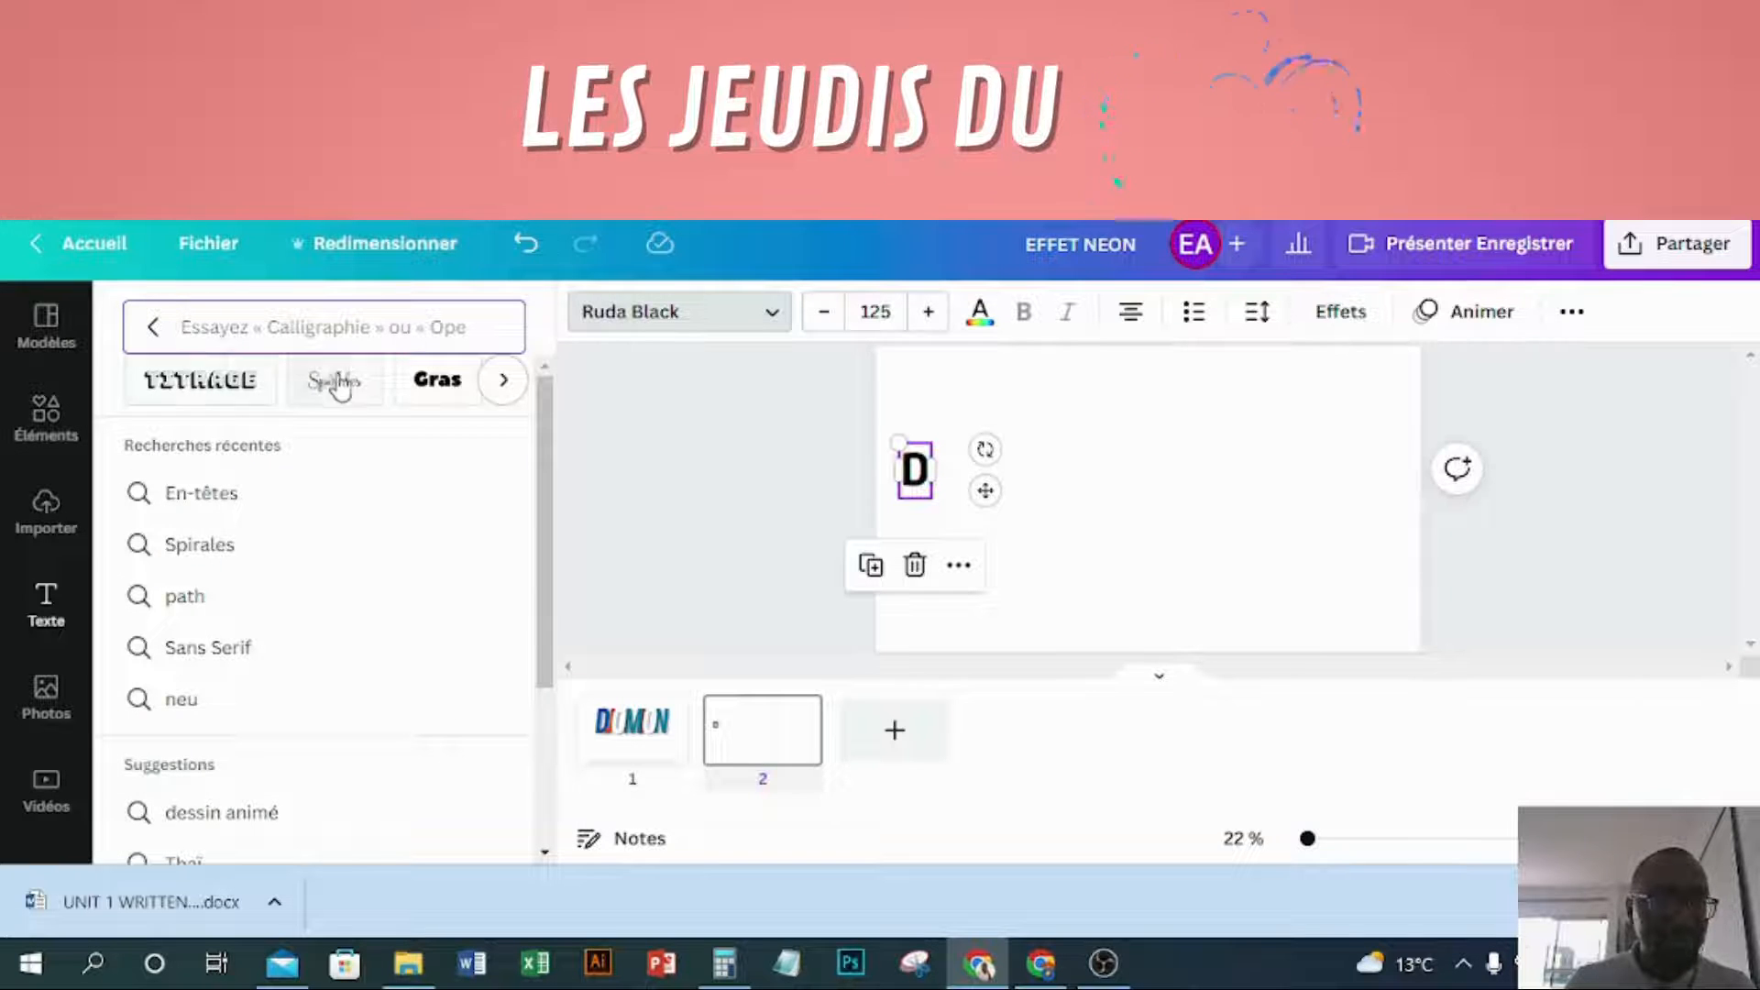
click(430, 389)
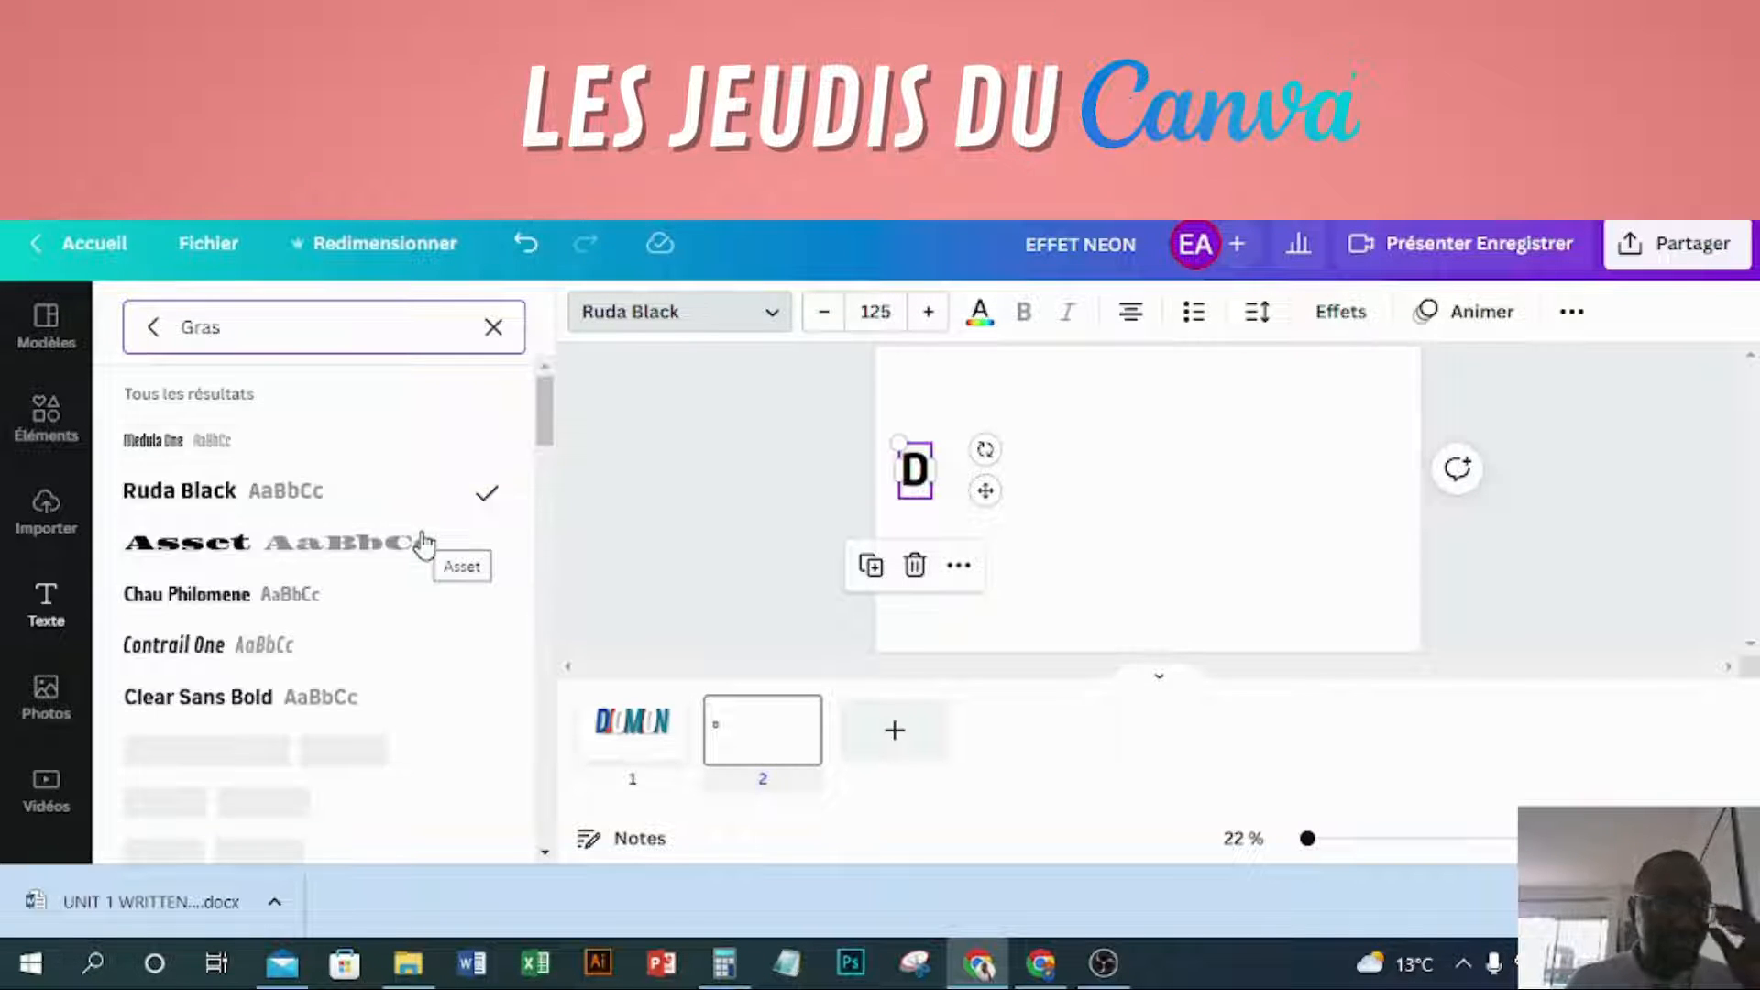
scroll(422, 543, down, 5)
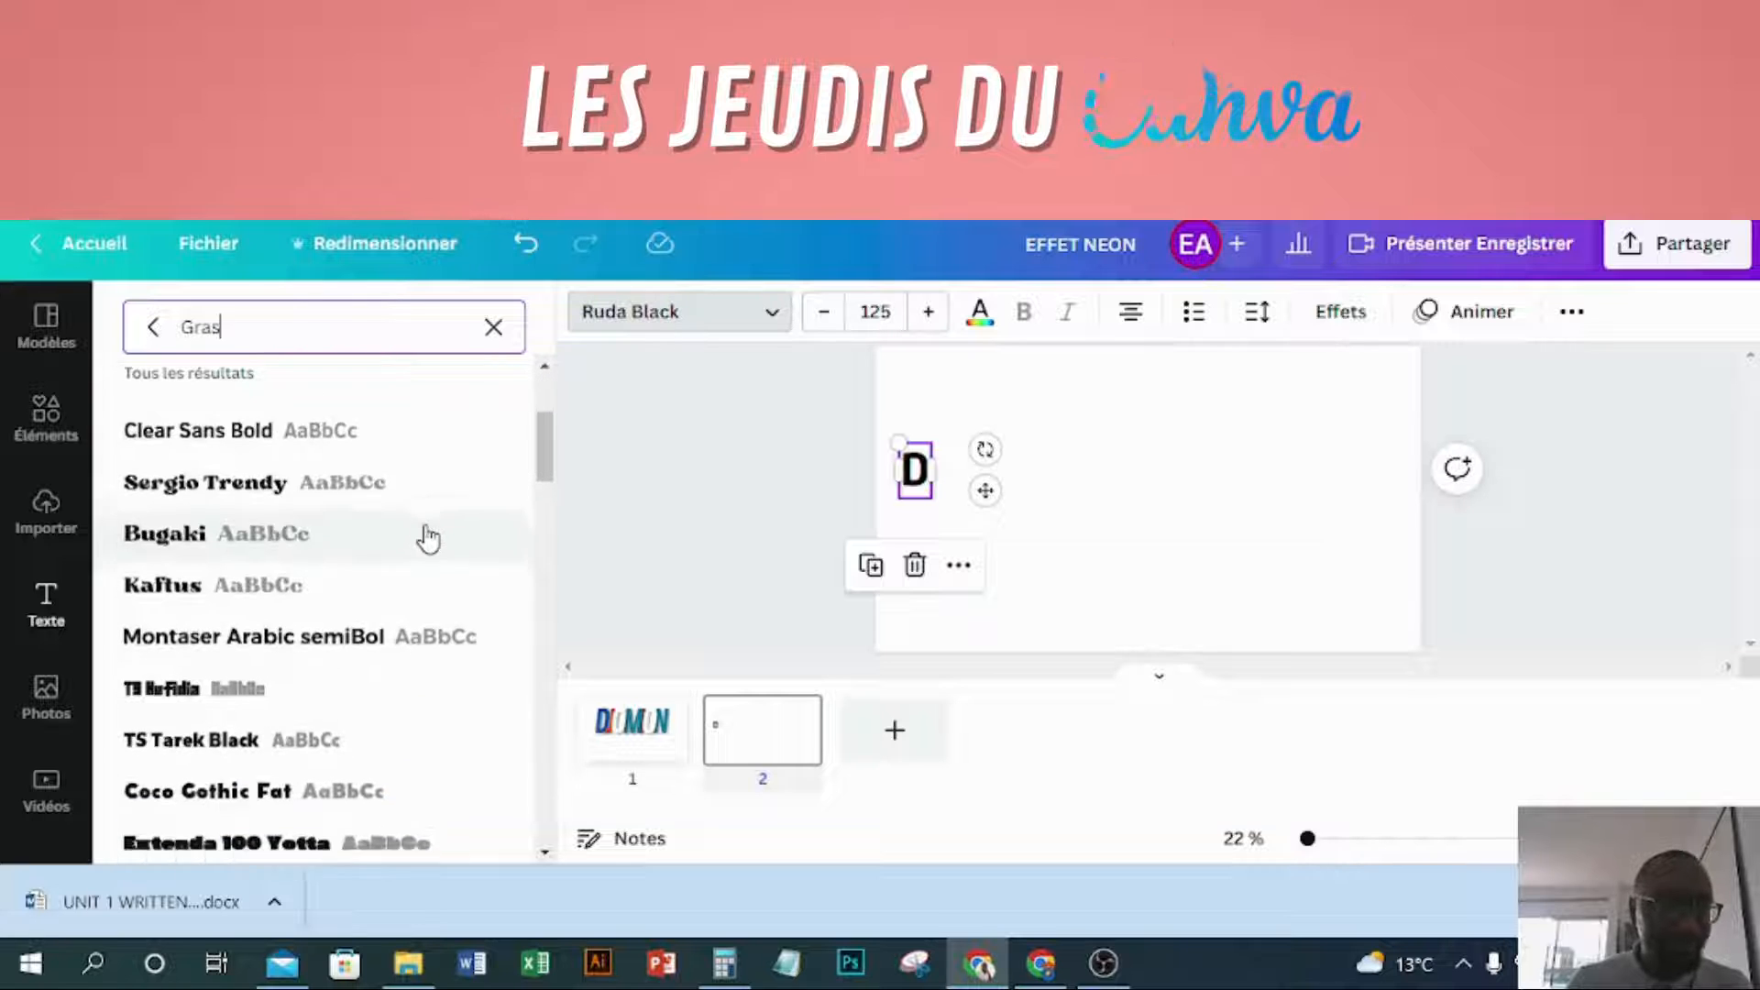
scroll(428, 539, down, 3)
scroll(428, 539, down, 3)
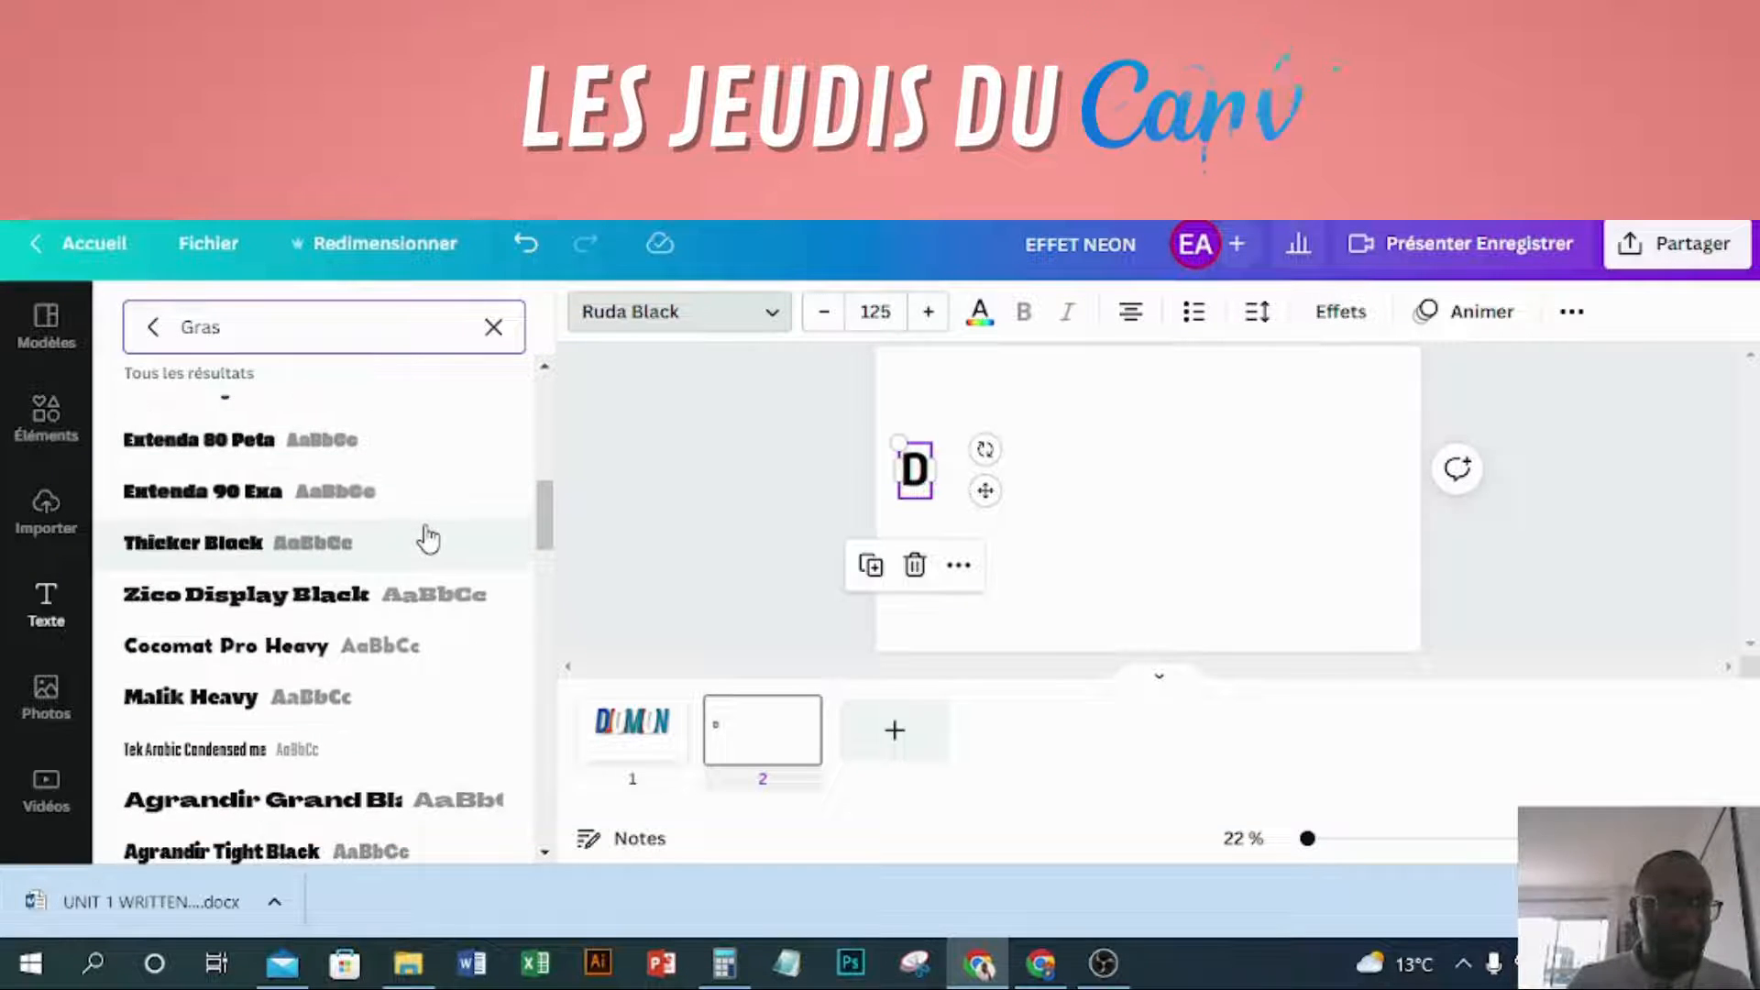
scroll(428, 539, down, 3)
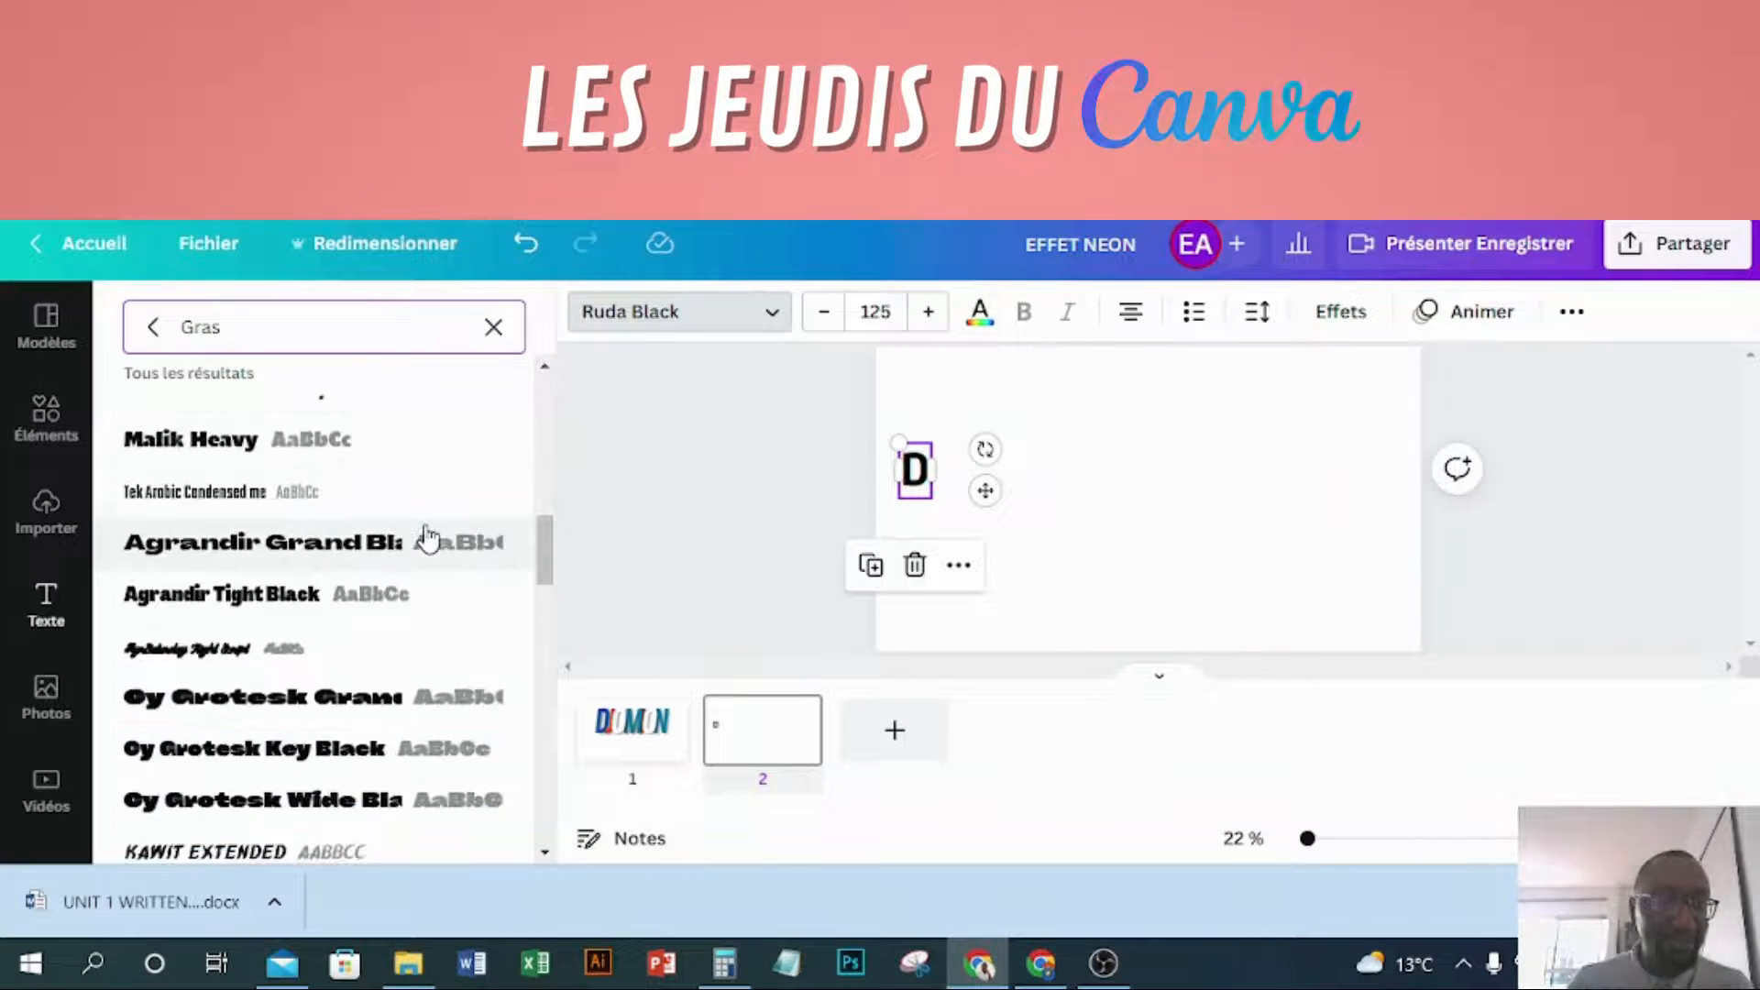
scroll(428, 539, down, 3)
scroll(428, 539, up, 10)
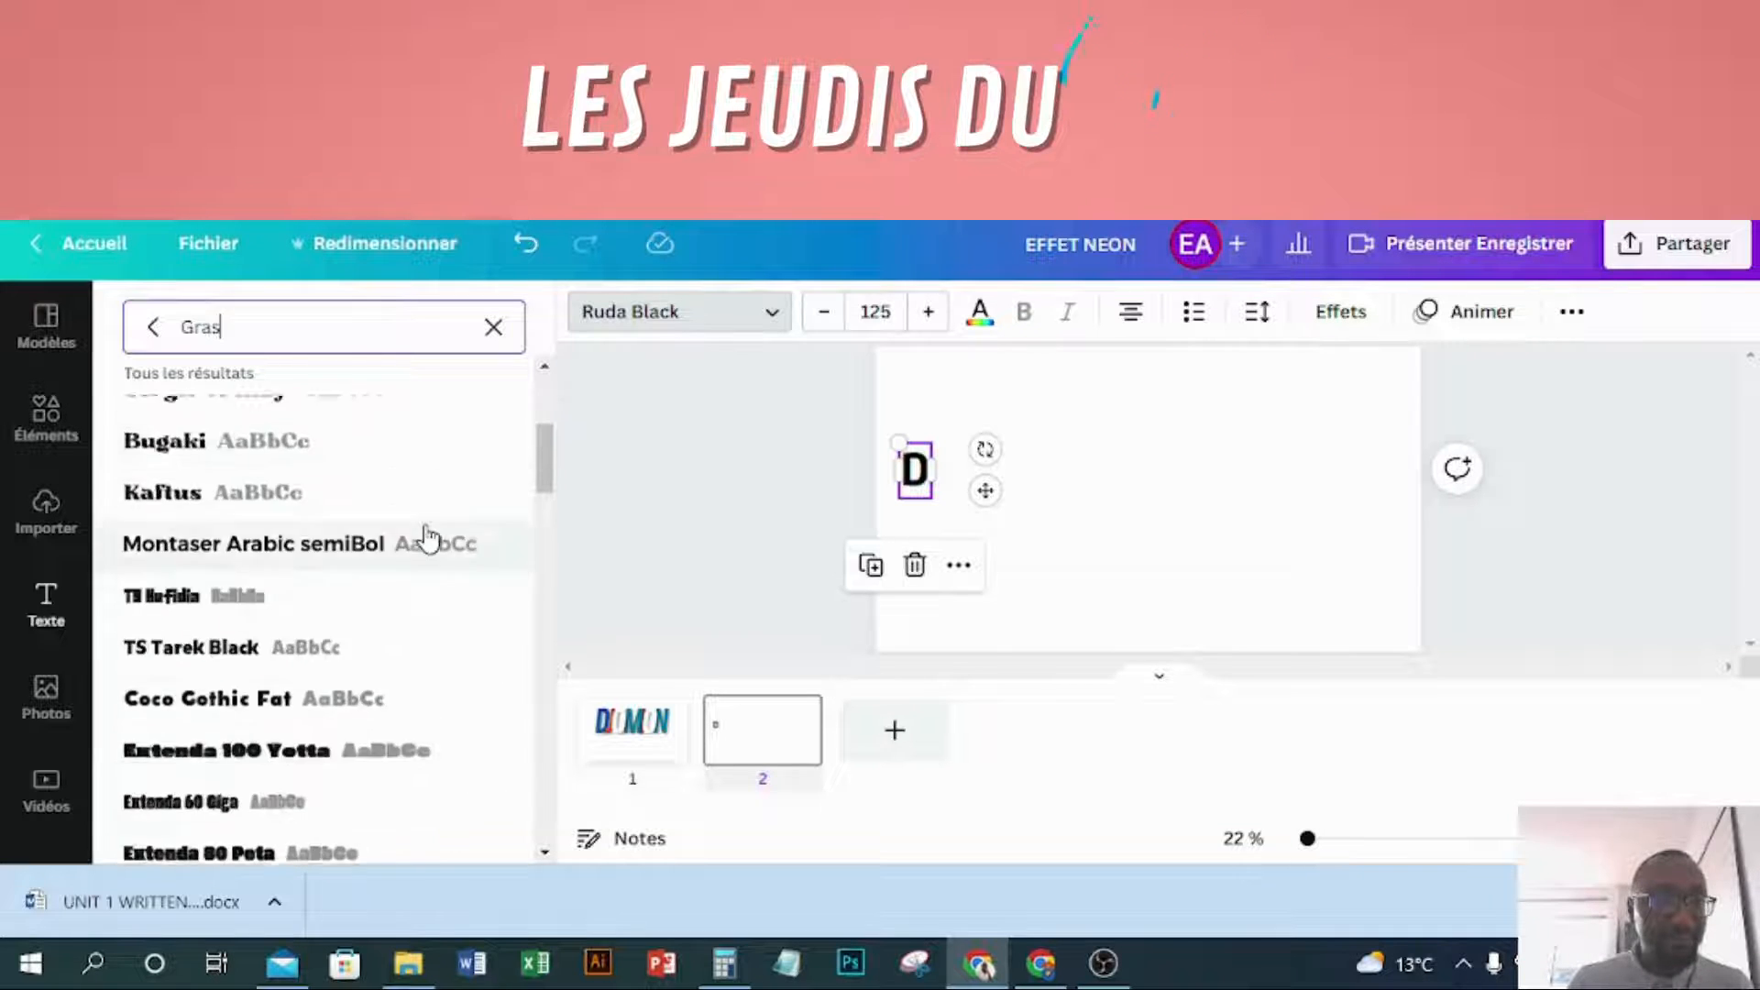
scroll(428, 539, up, 2)
scroll(326, 581, down, 3)
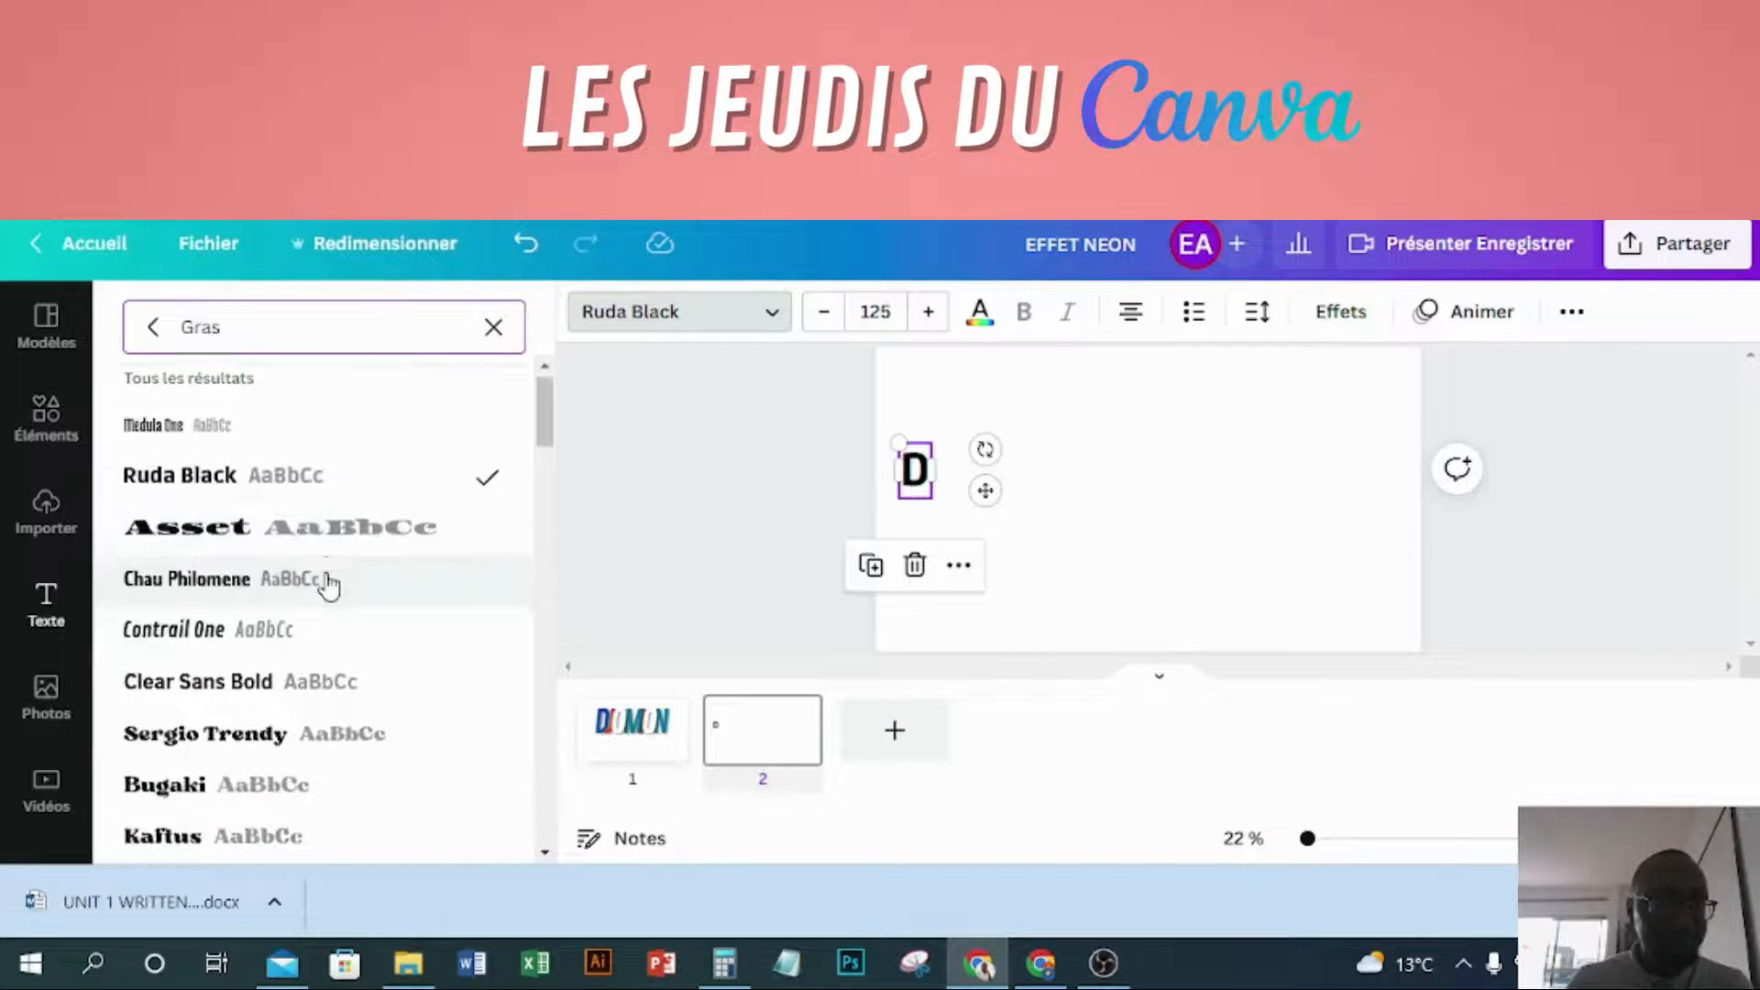
scroll(328, 585, down, 6)
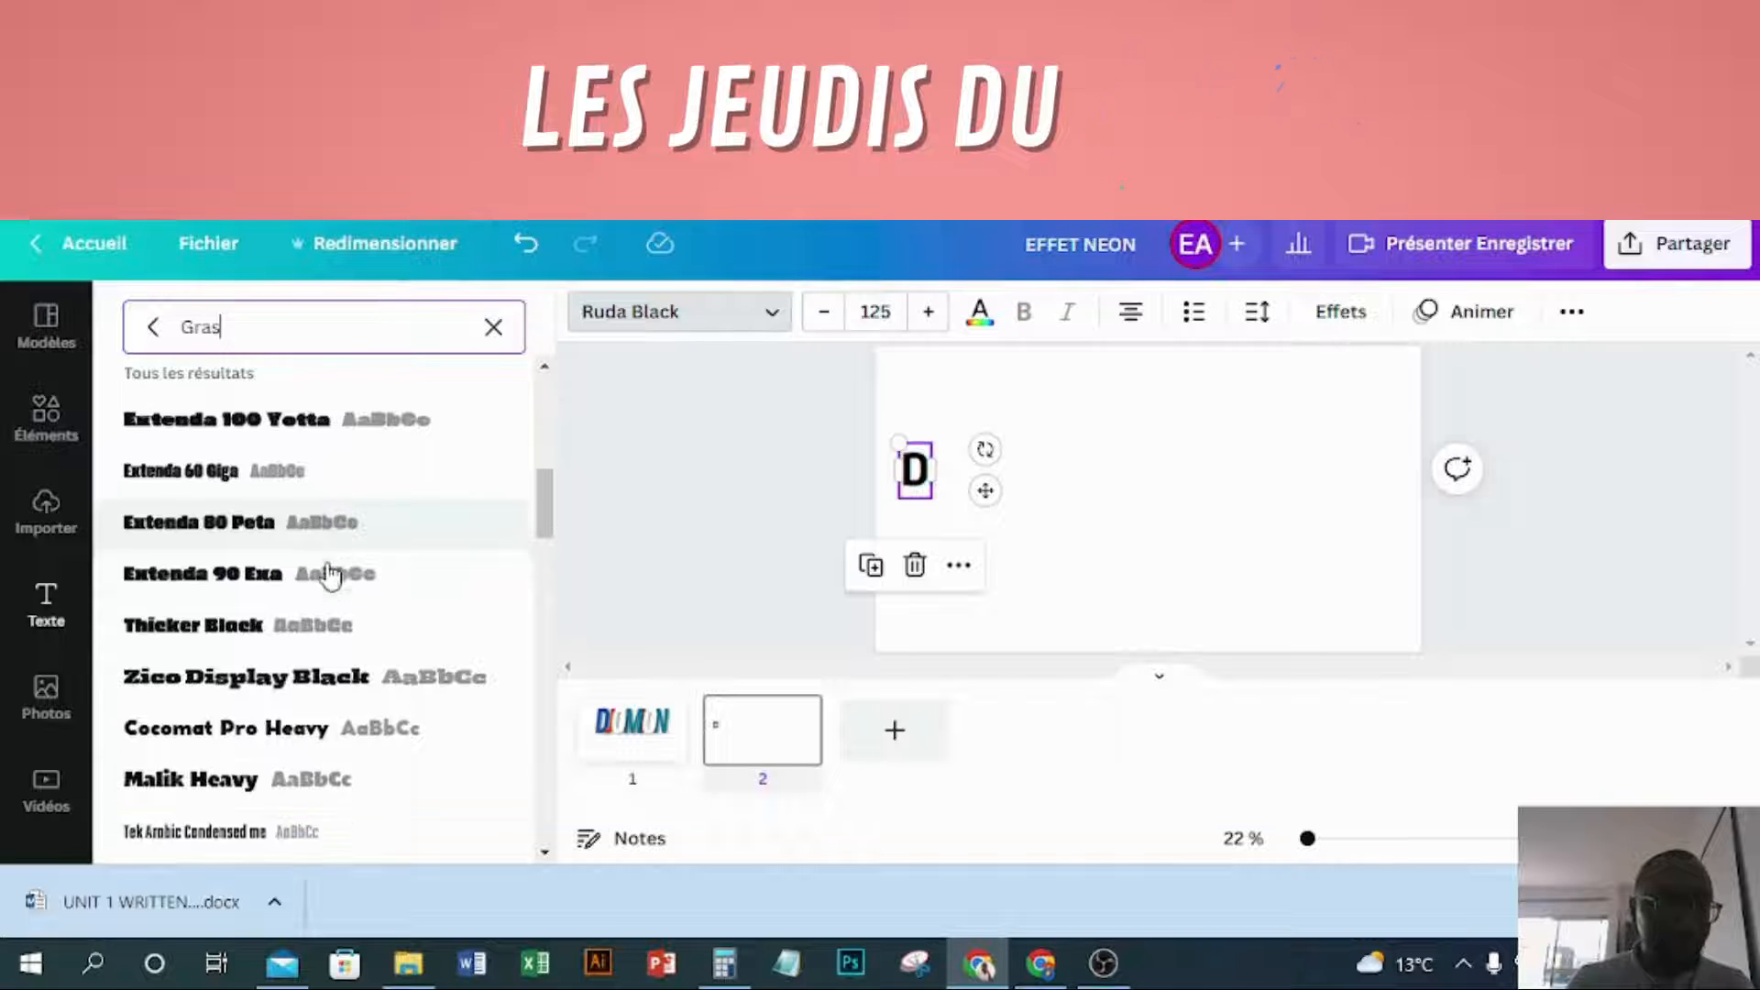
scroll(330, 578, down, 6)
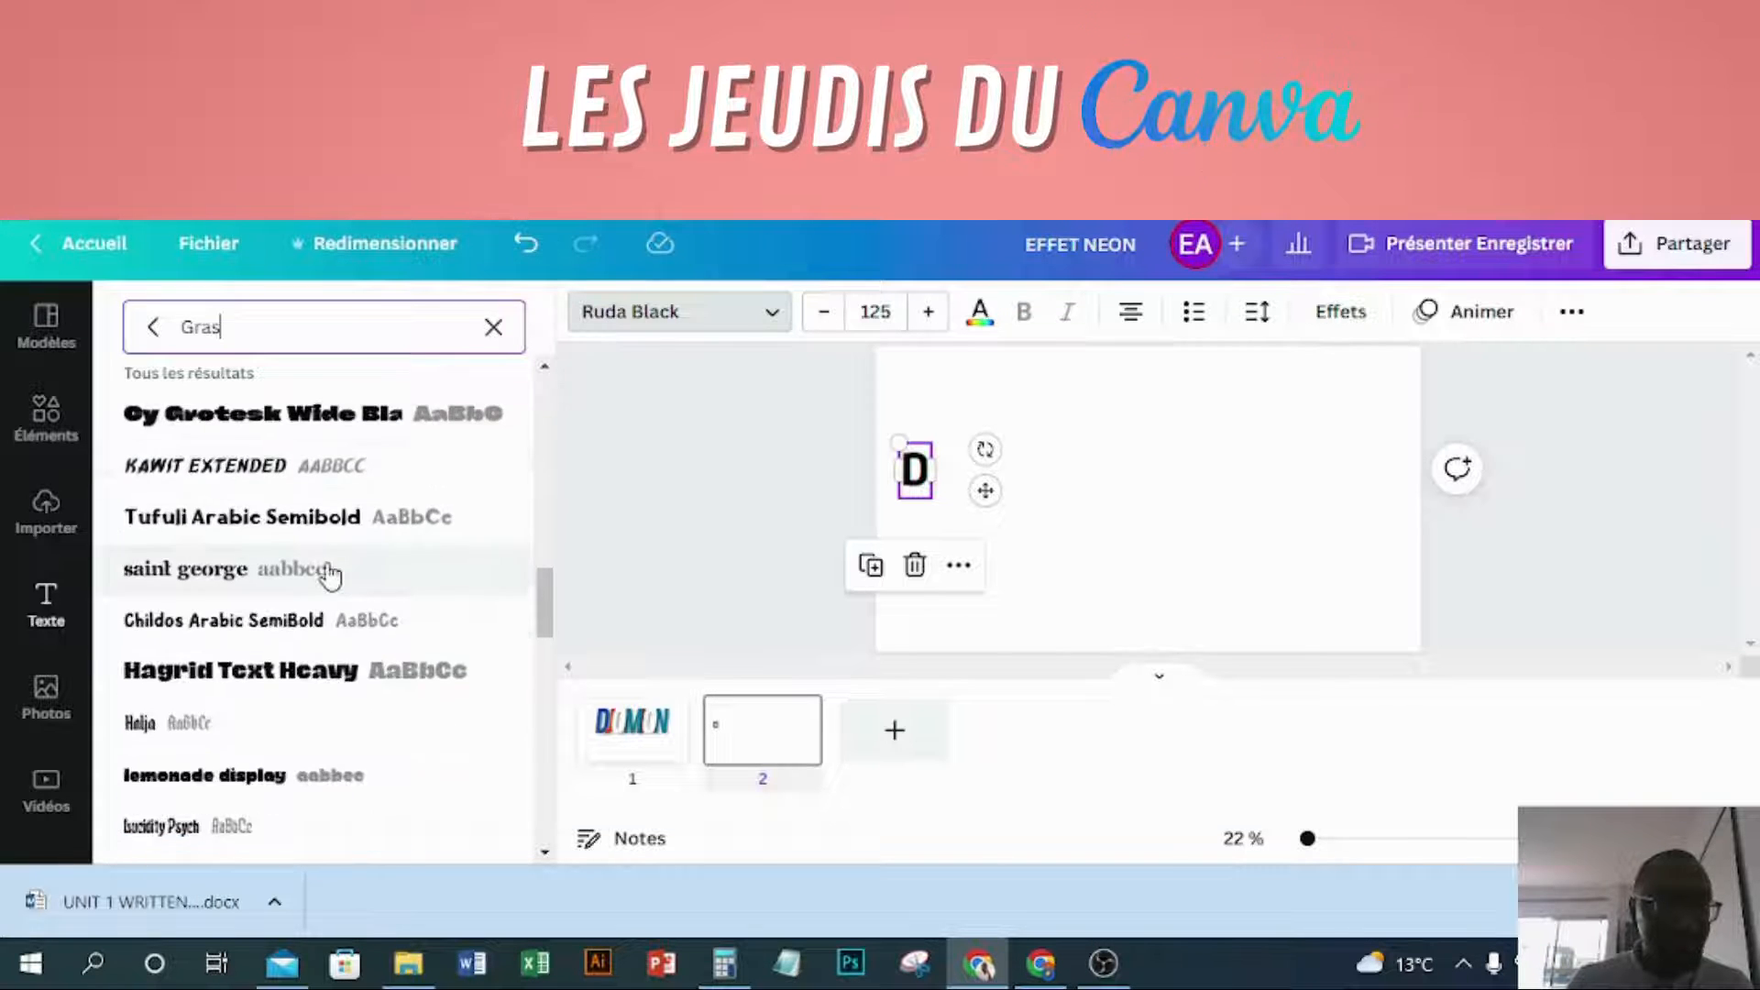
scroll(330, 577, down, 1)
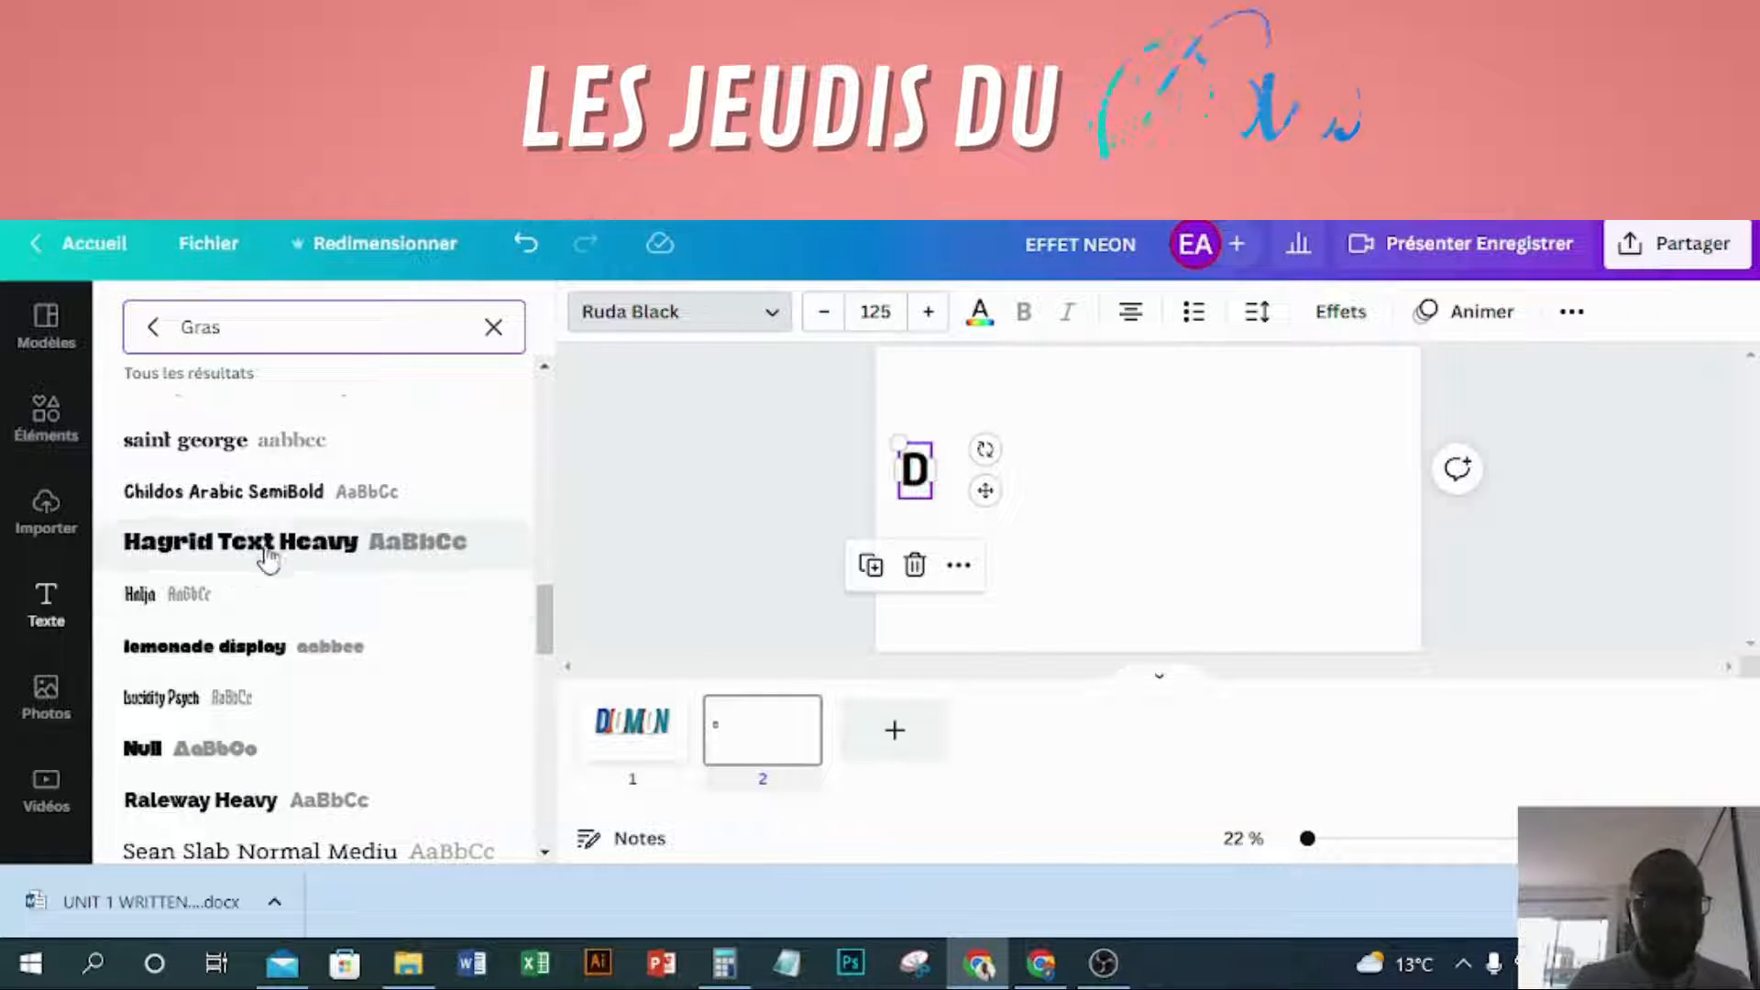
click(285, 568)
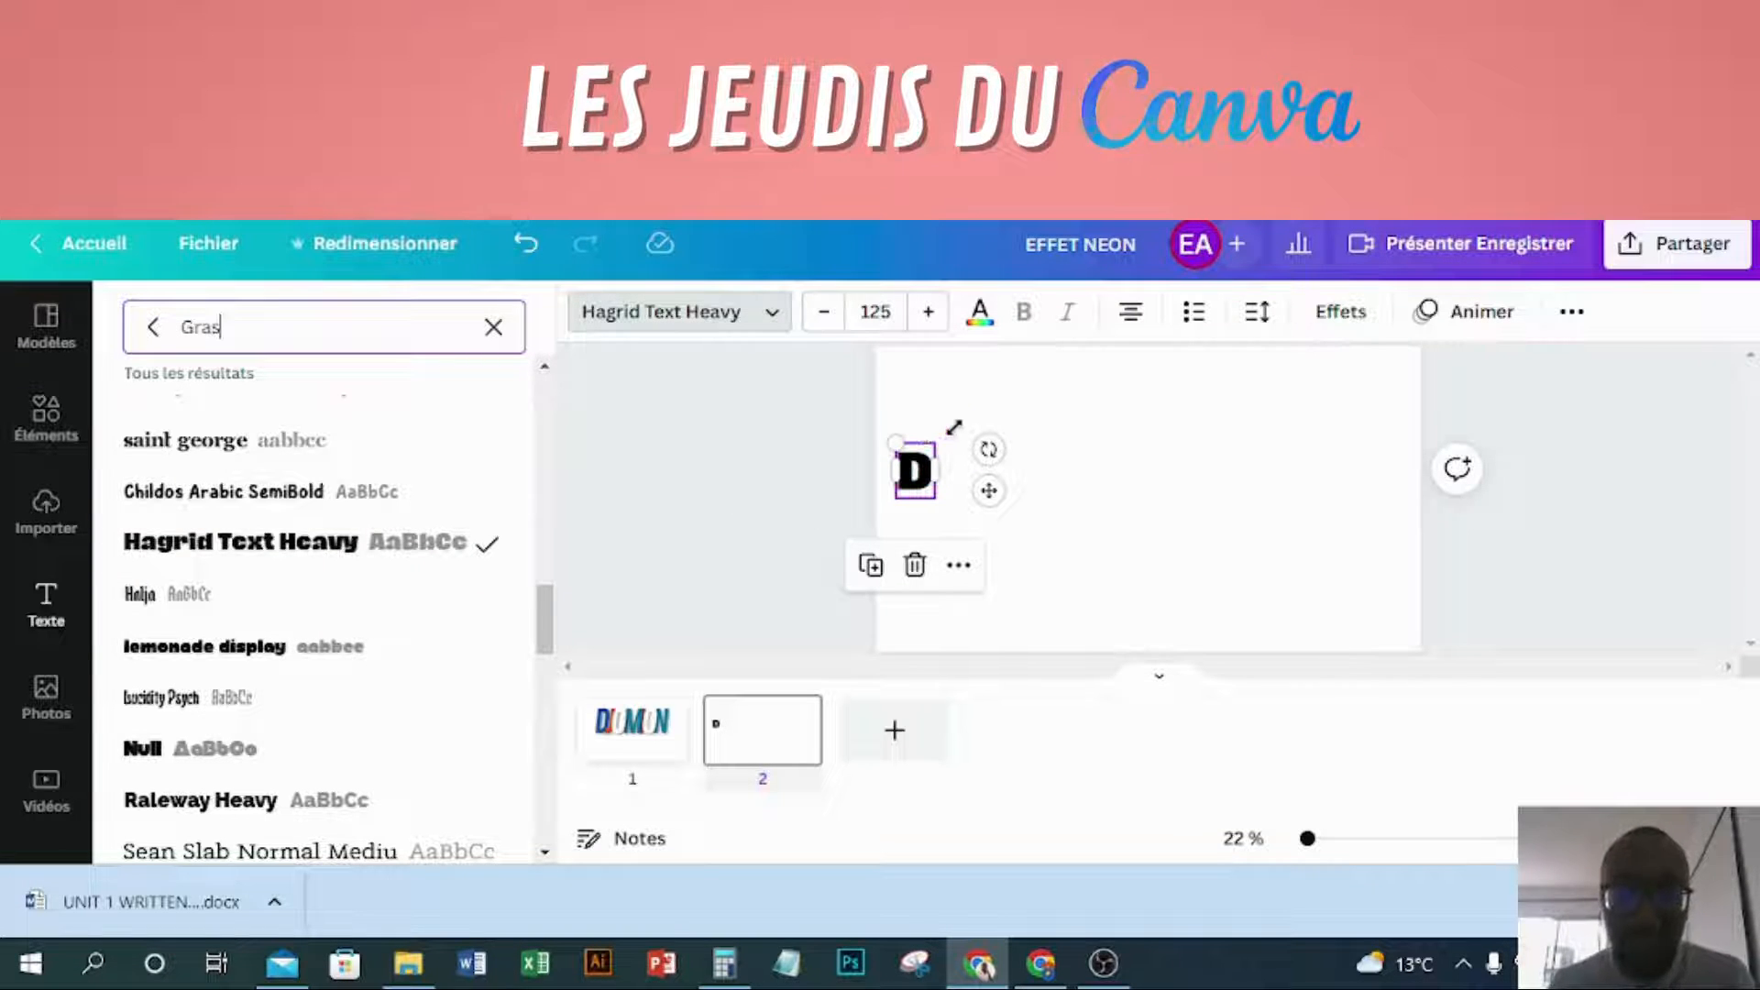
- Enlarge the letter D to font size 203 and nudge it into position near the page's left edge
drag(953, 427, 969, 404)
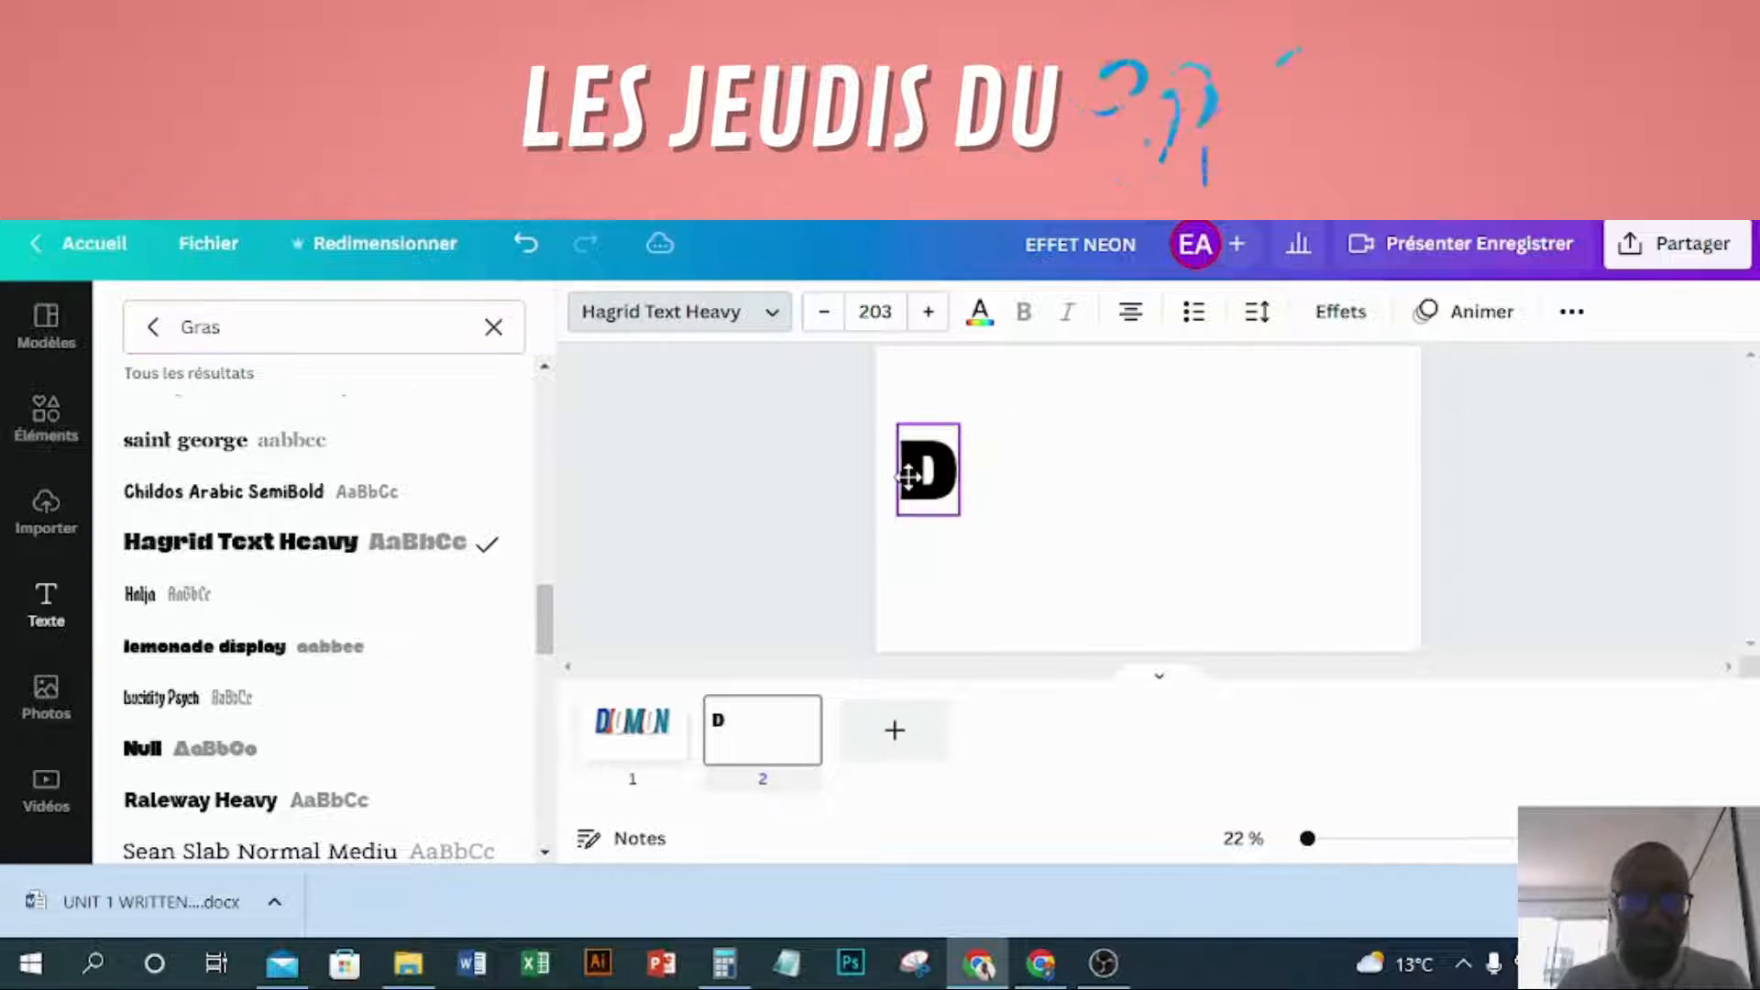
drag(907, 474, 906, 477)
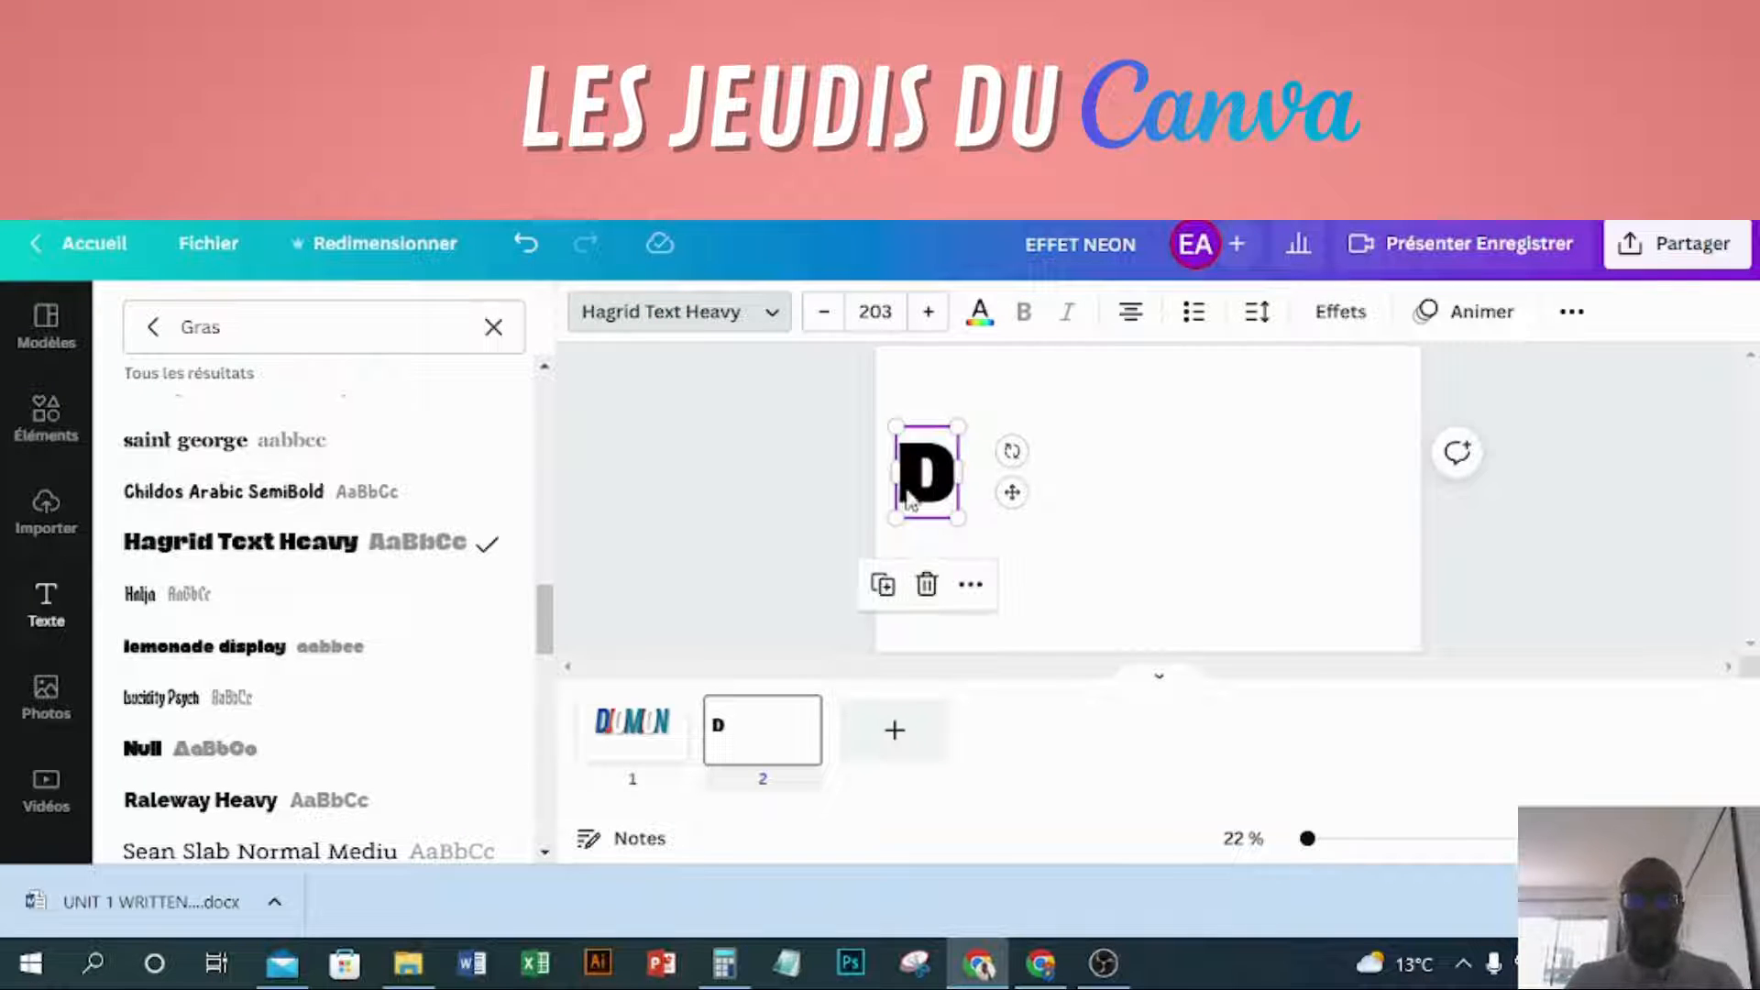
- Duplicate the letter D on page 2 and change the copy to J
click(1099, 523)
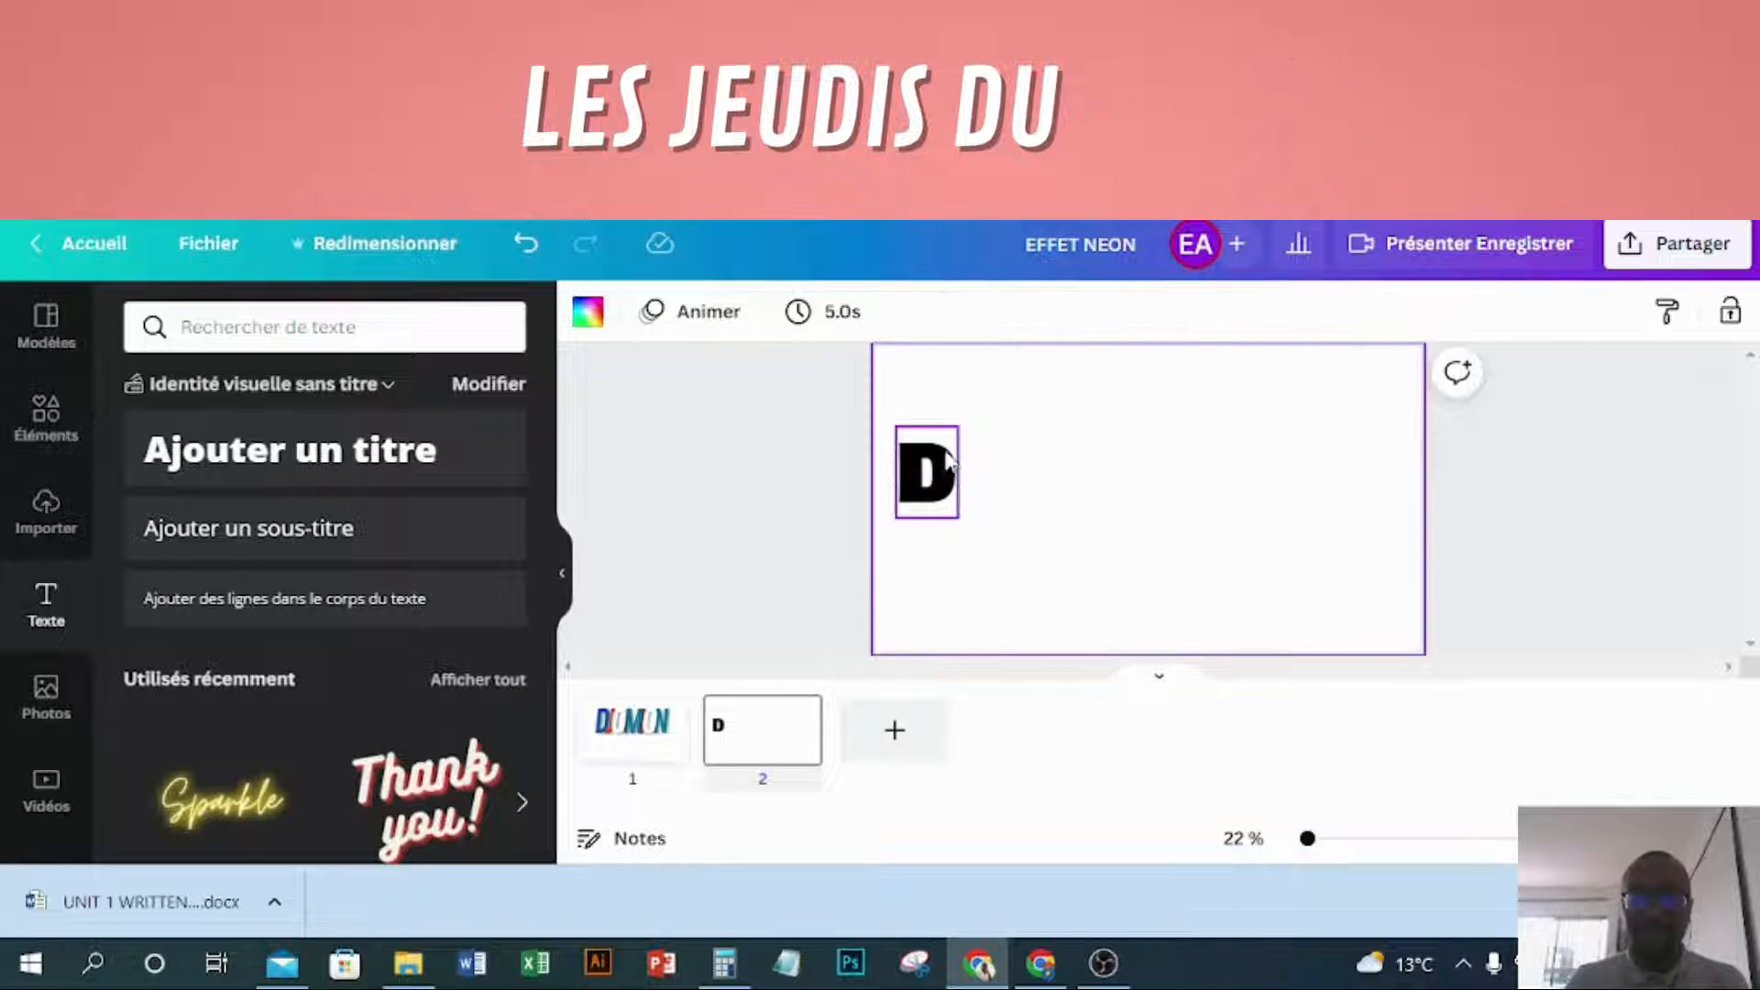
click(949, 461)
click(881, 583)
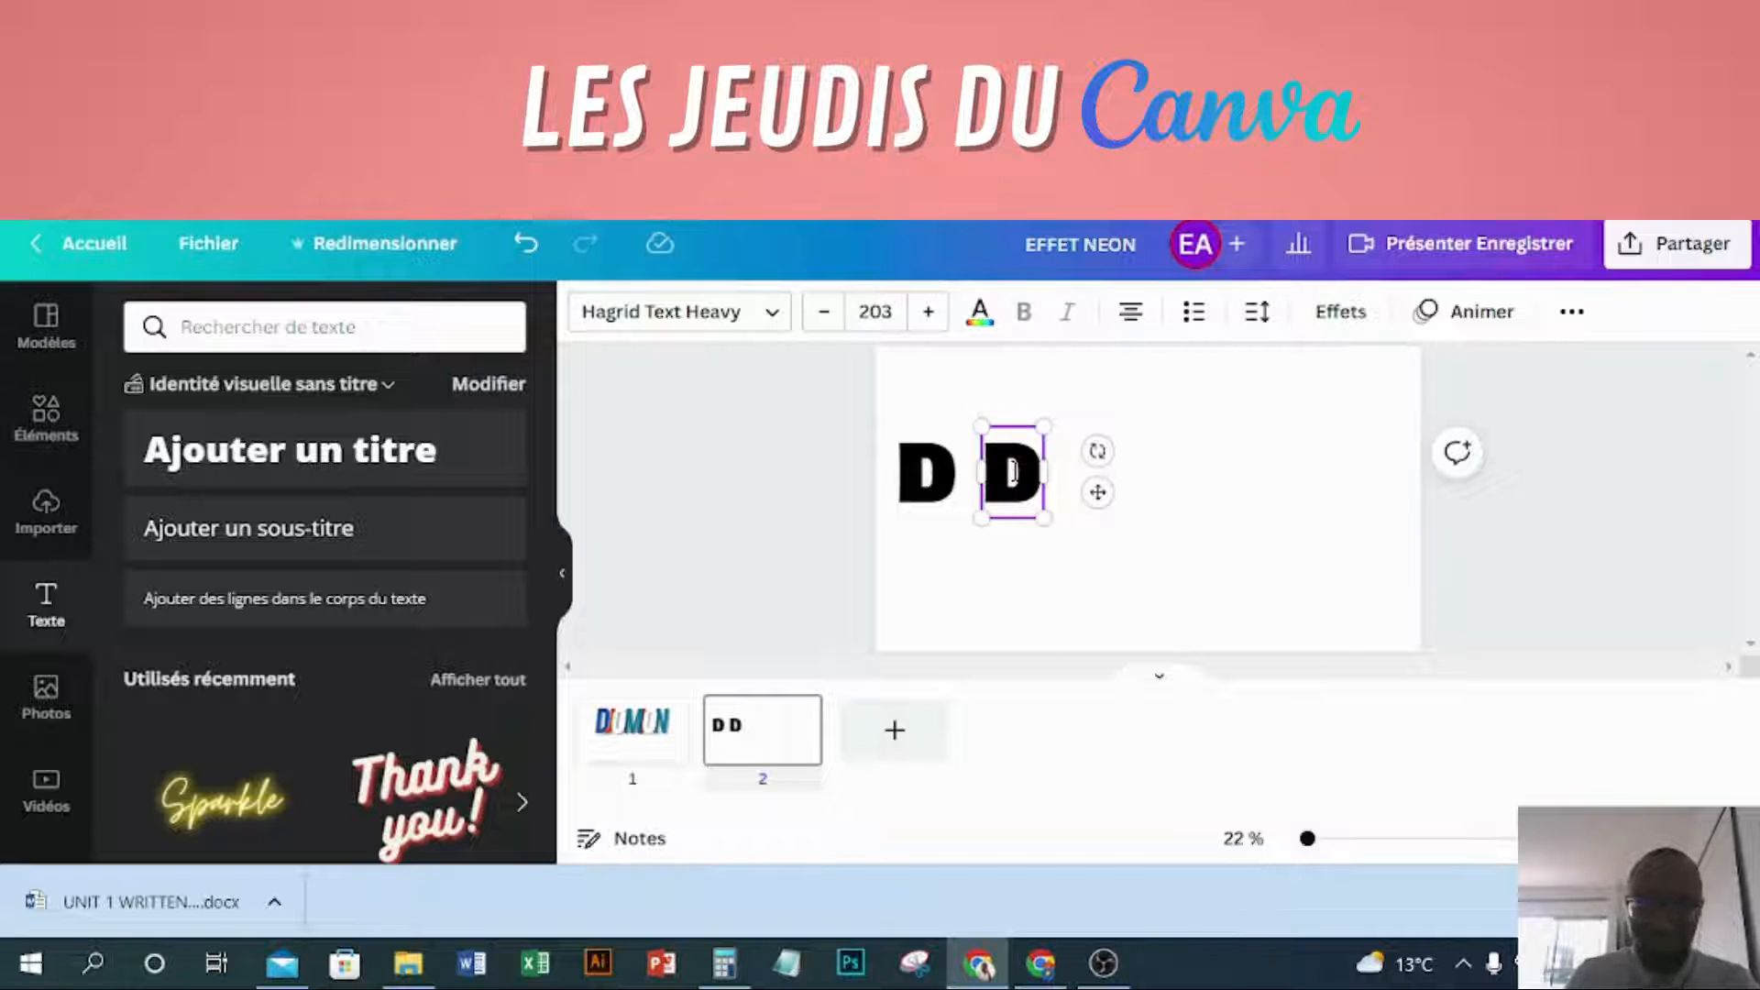
double_click(1012, 472)
text(J)
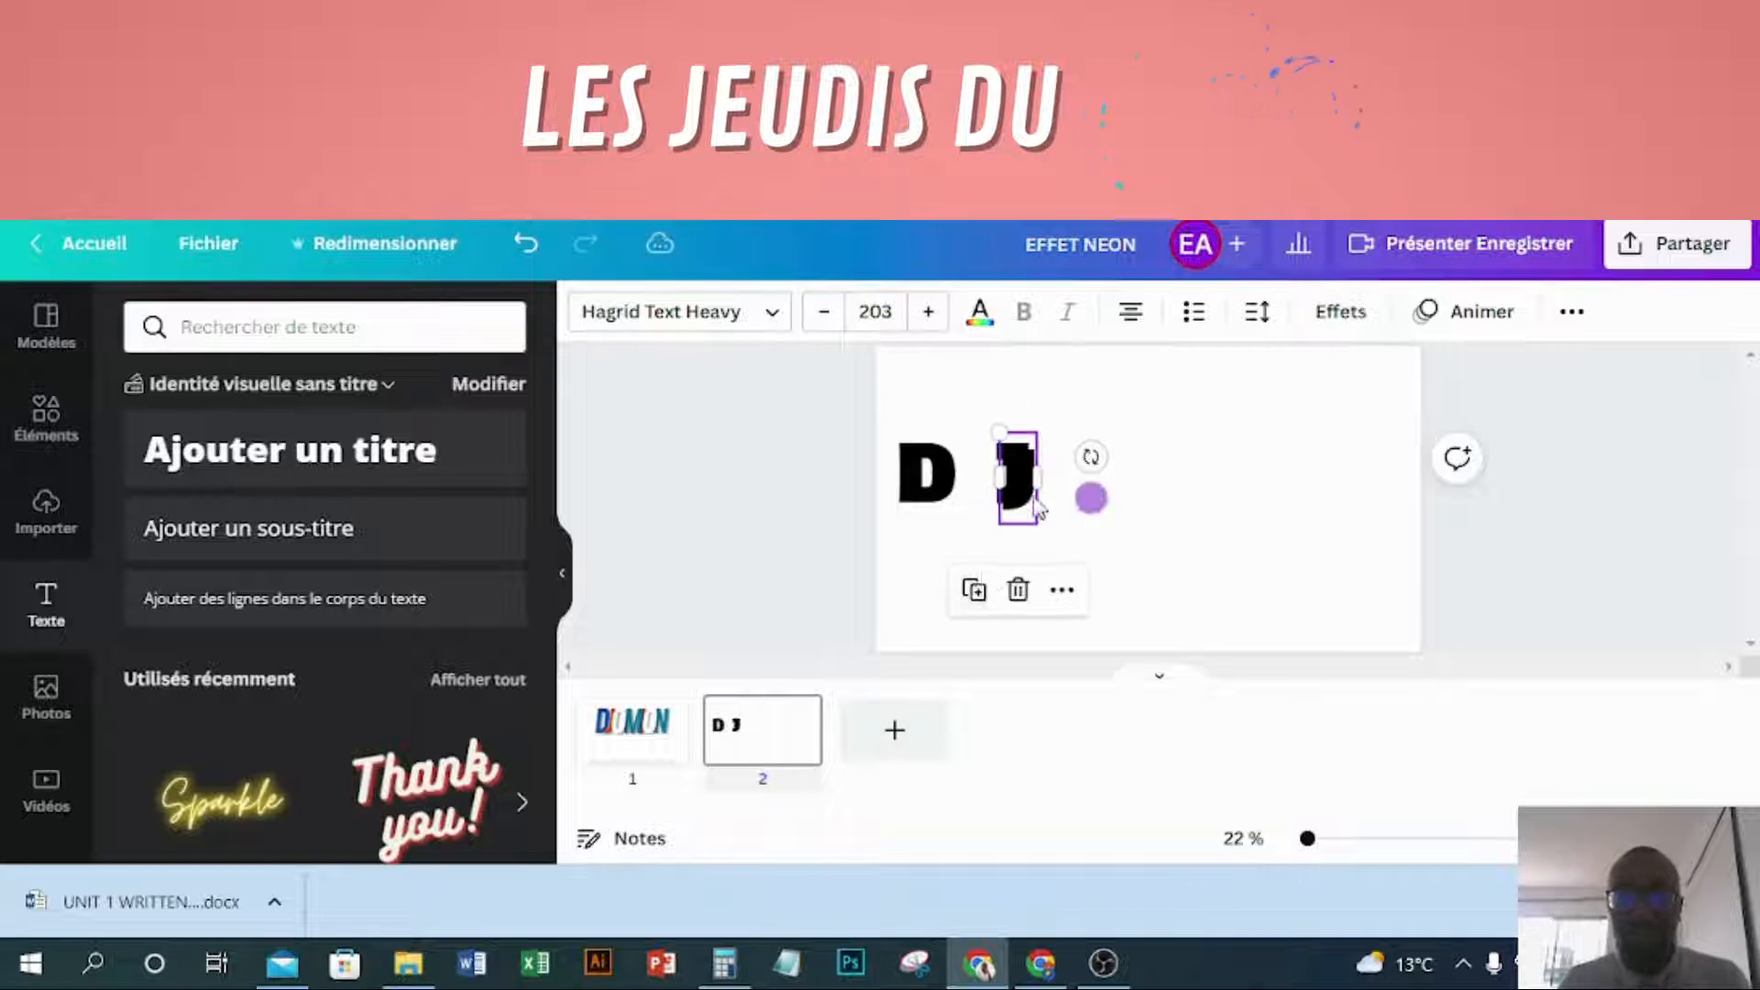
- Duplicate the letter J and change the copy to O
click(973, 589)
double_click(1118, 472)
text(O)
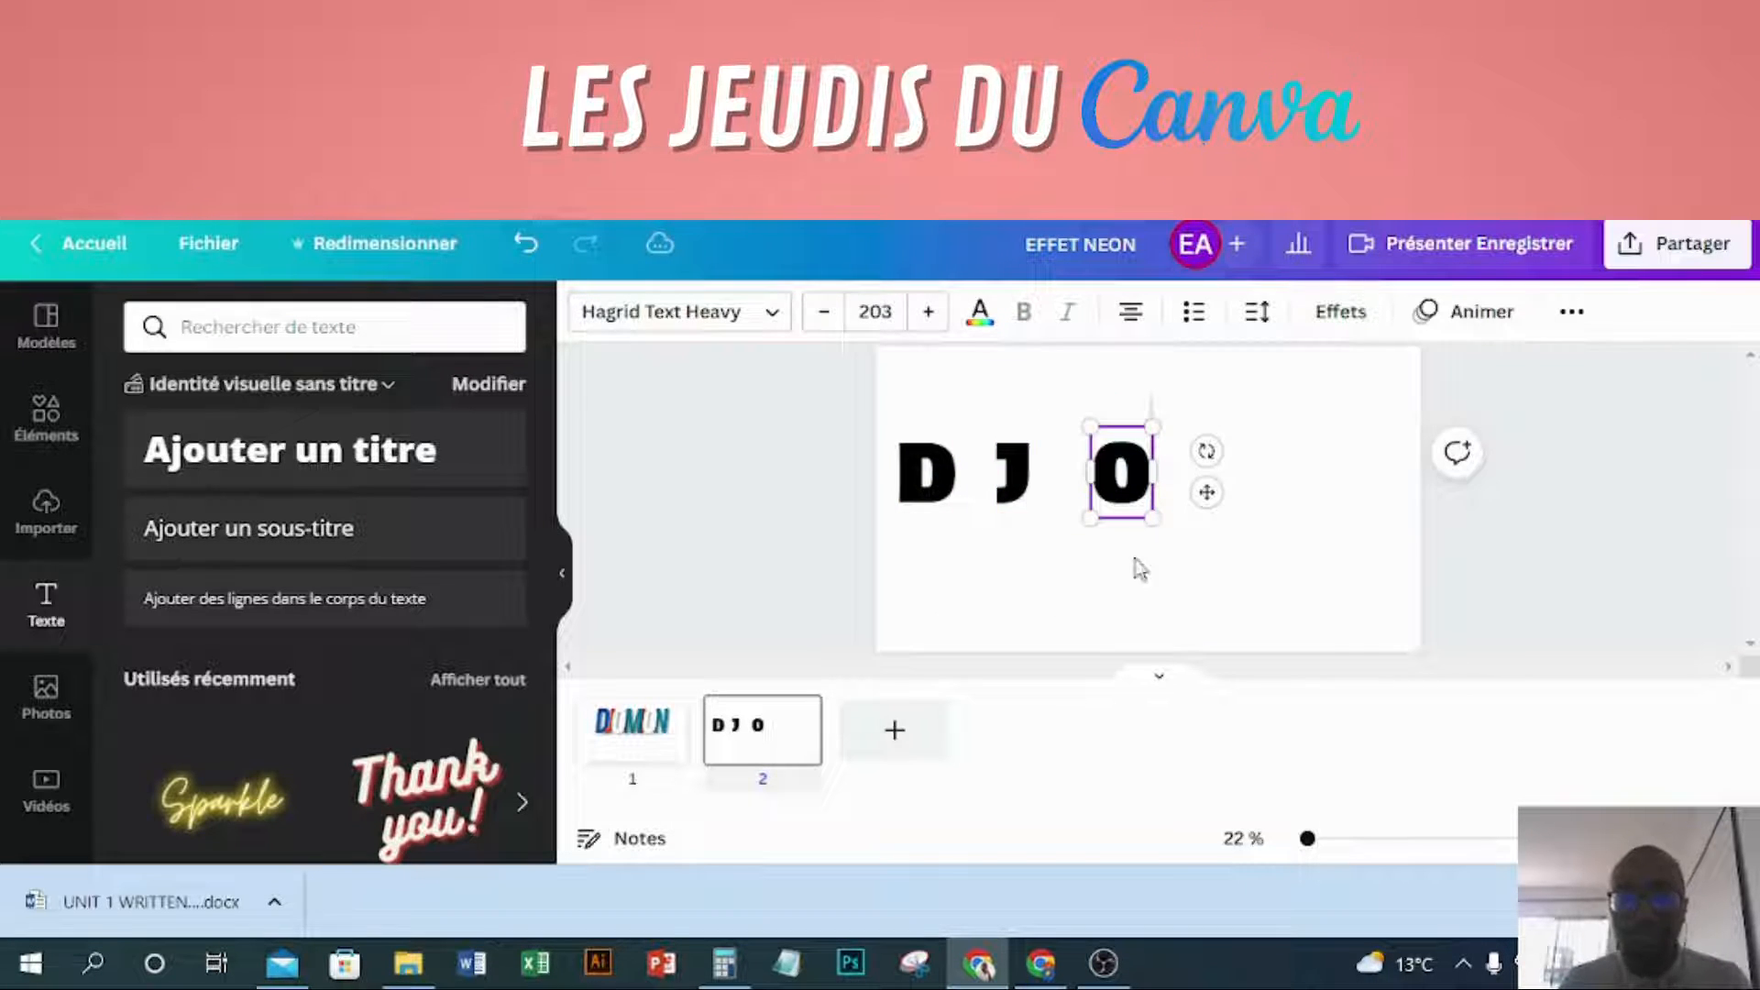
- Duplicate the letter O, change the copy to M and place it just after the O
click(1028, 585)
double_click(1111, 484)
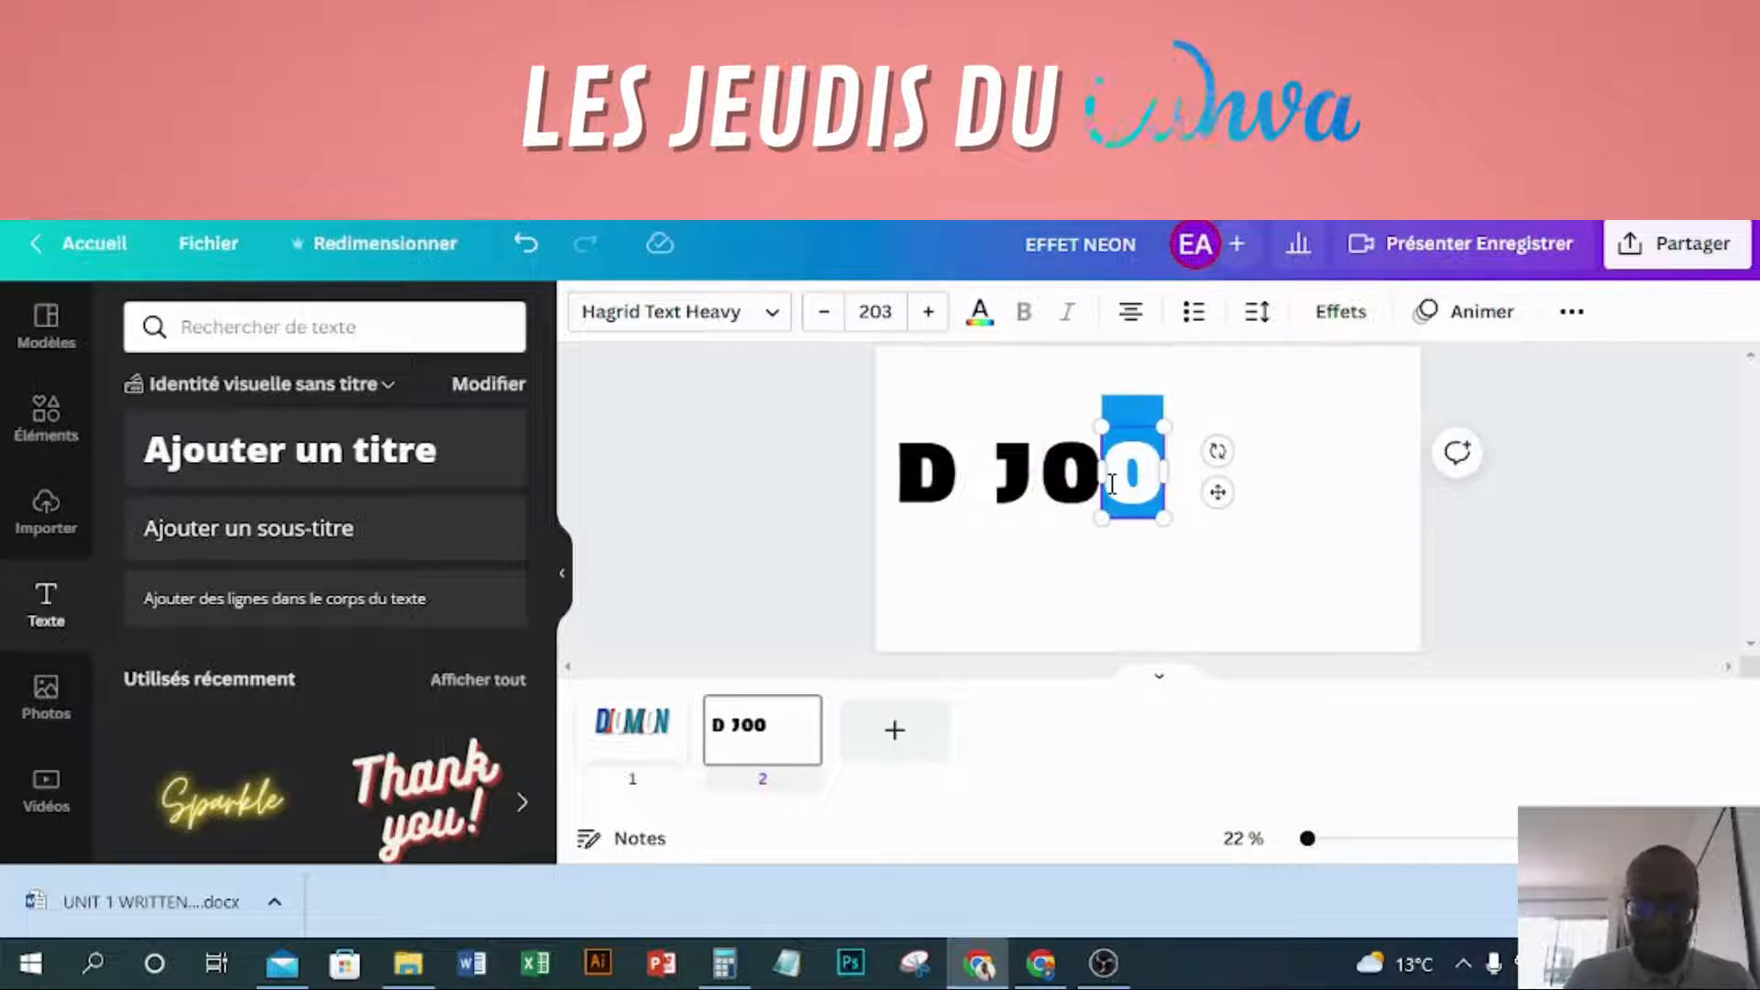
text(M)
mouse_move(1127, 484)
mouse_down()
mouse_move(1187, 486)
mouse_move(1153, 485)
mouse_up()
click(1246, 550)
click(1173, 475)
- Duplicate the letter M and change the copy to I
click(1110, 585)
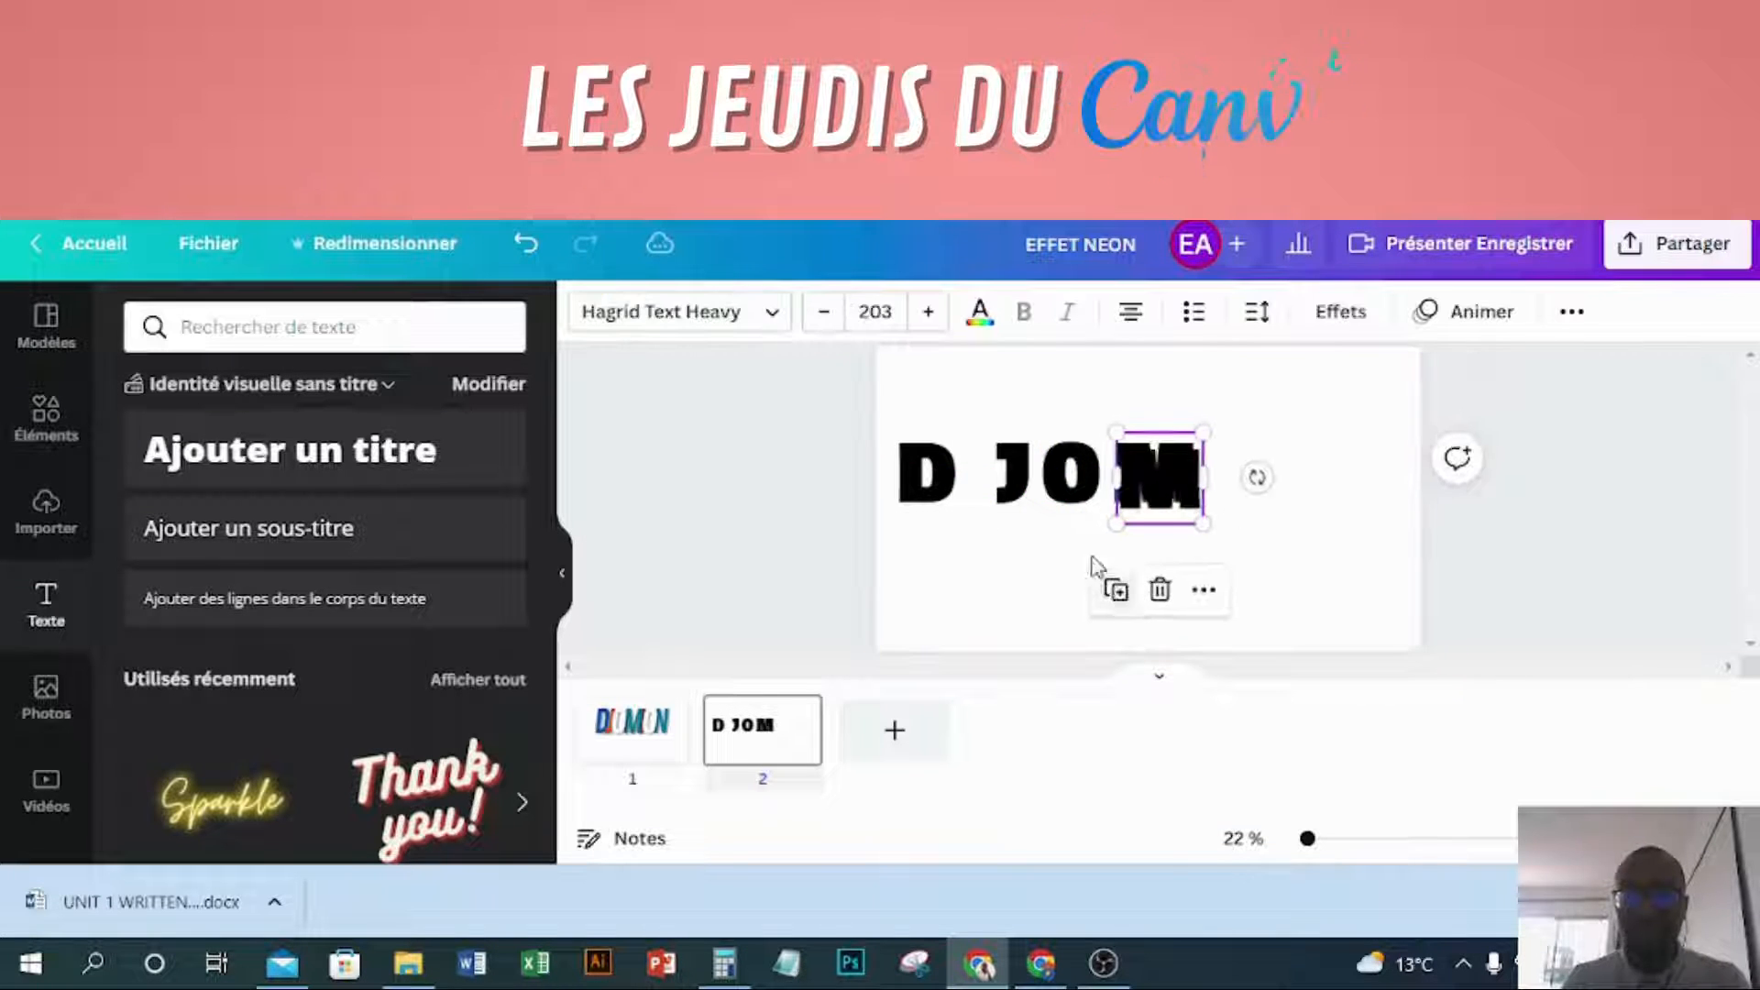
double_click(1248, 475)
text(I)
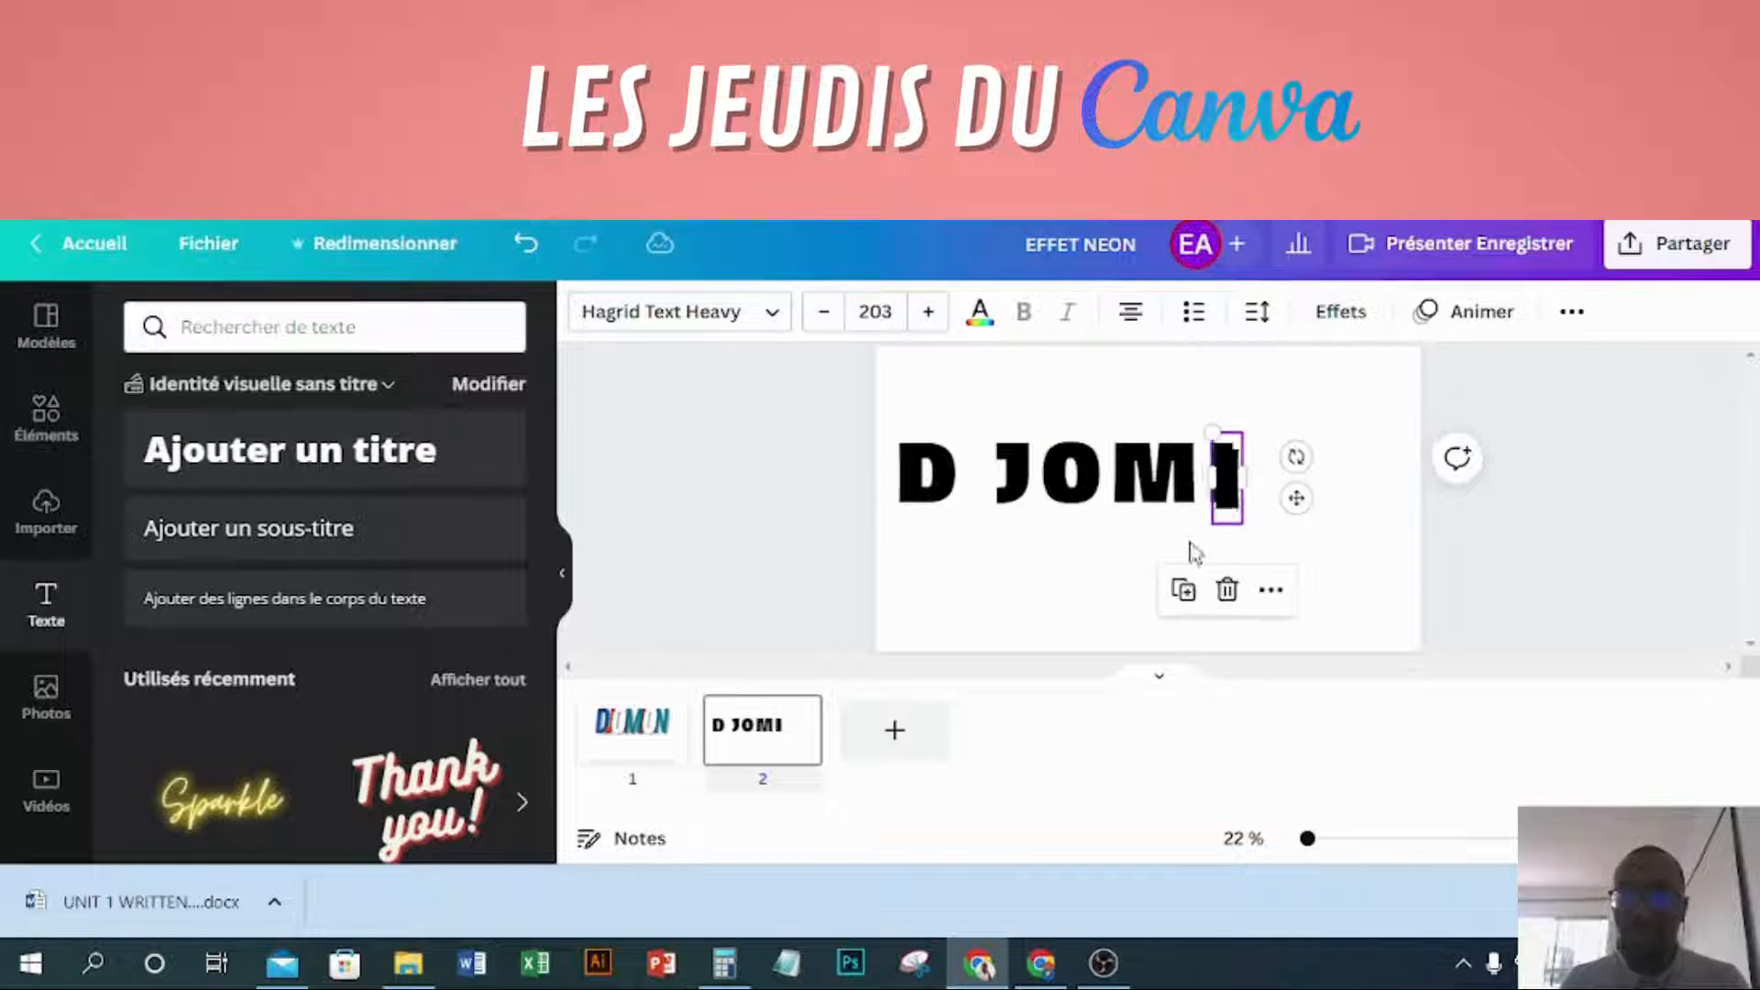
- Add another copy of the letter after the I and change it to O
double_click(1286, 481)
drag(1228, 485, 1354, 492)
text(O)
click(1167, 596)
click(1287, 486)
- Duplicate the last letter O and change the copy to a capital N at the end of the word
click(1248, 589)
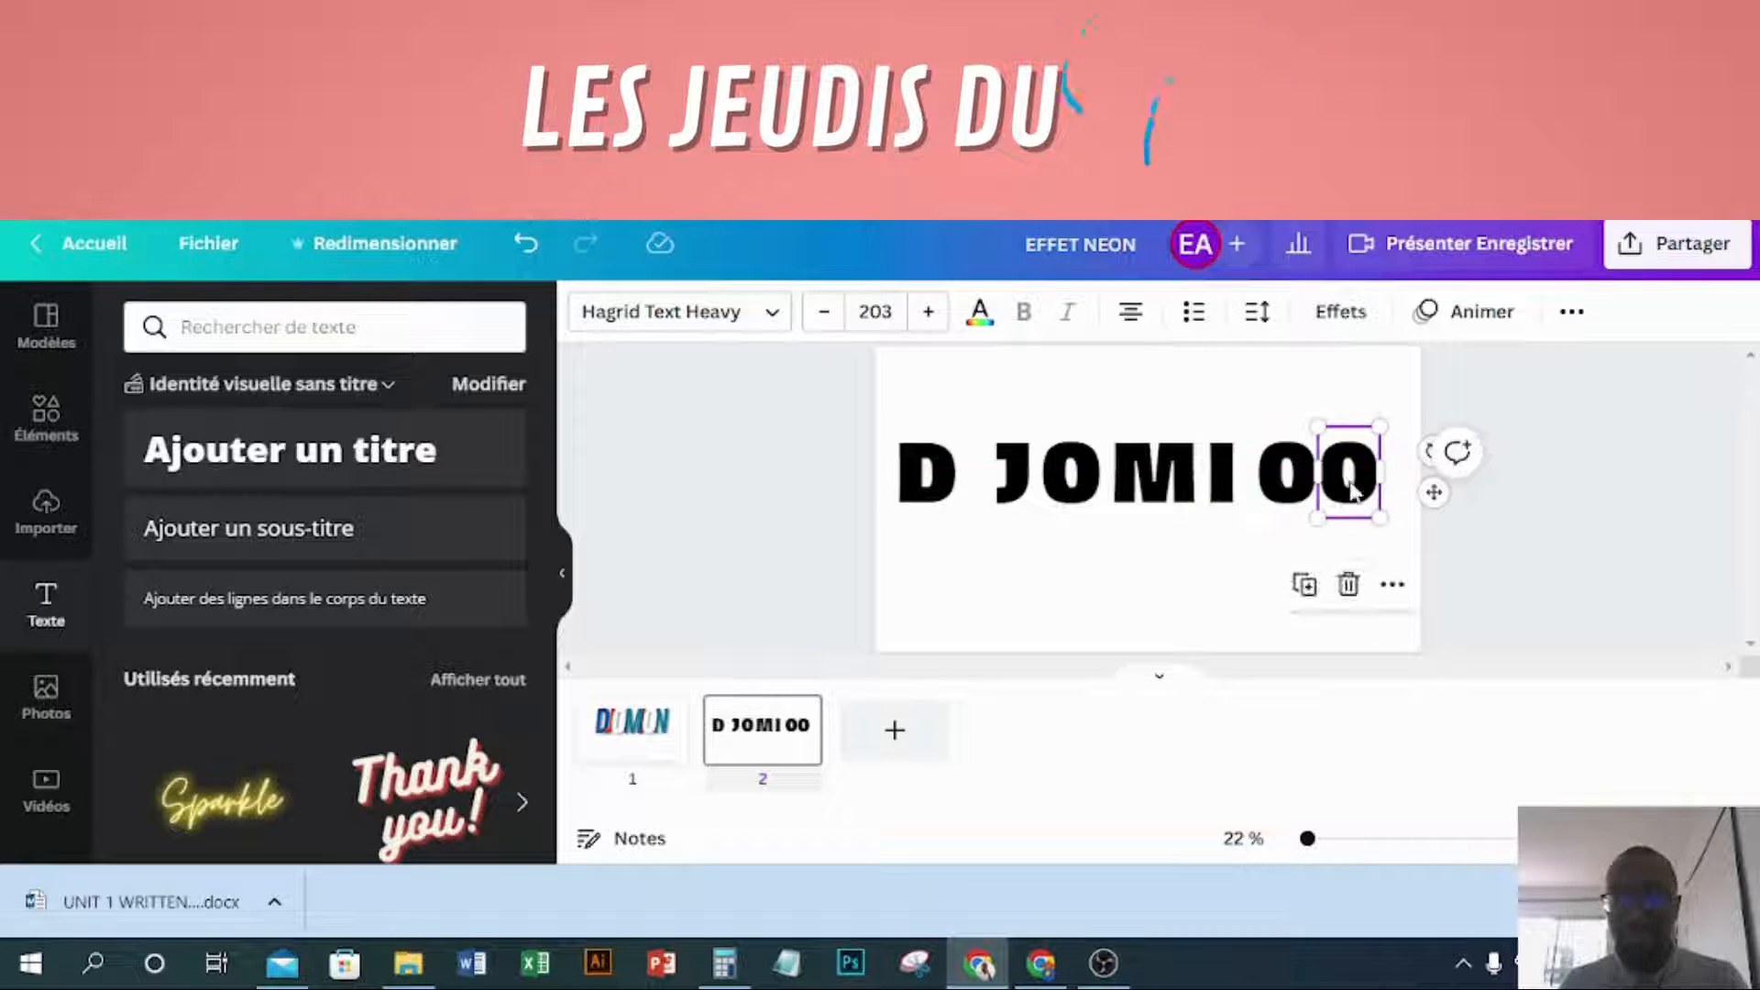
click(1352, 485)
text(n)
key(BackSpace)
key(BackSpace)
text(N)
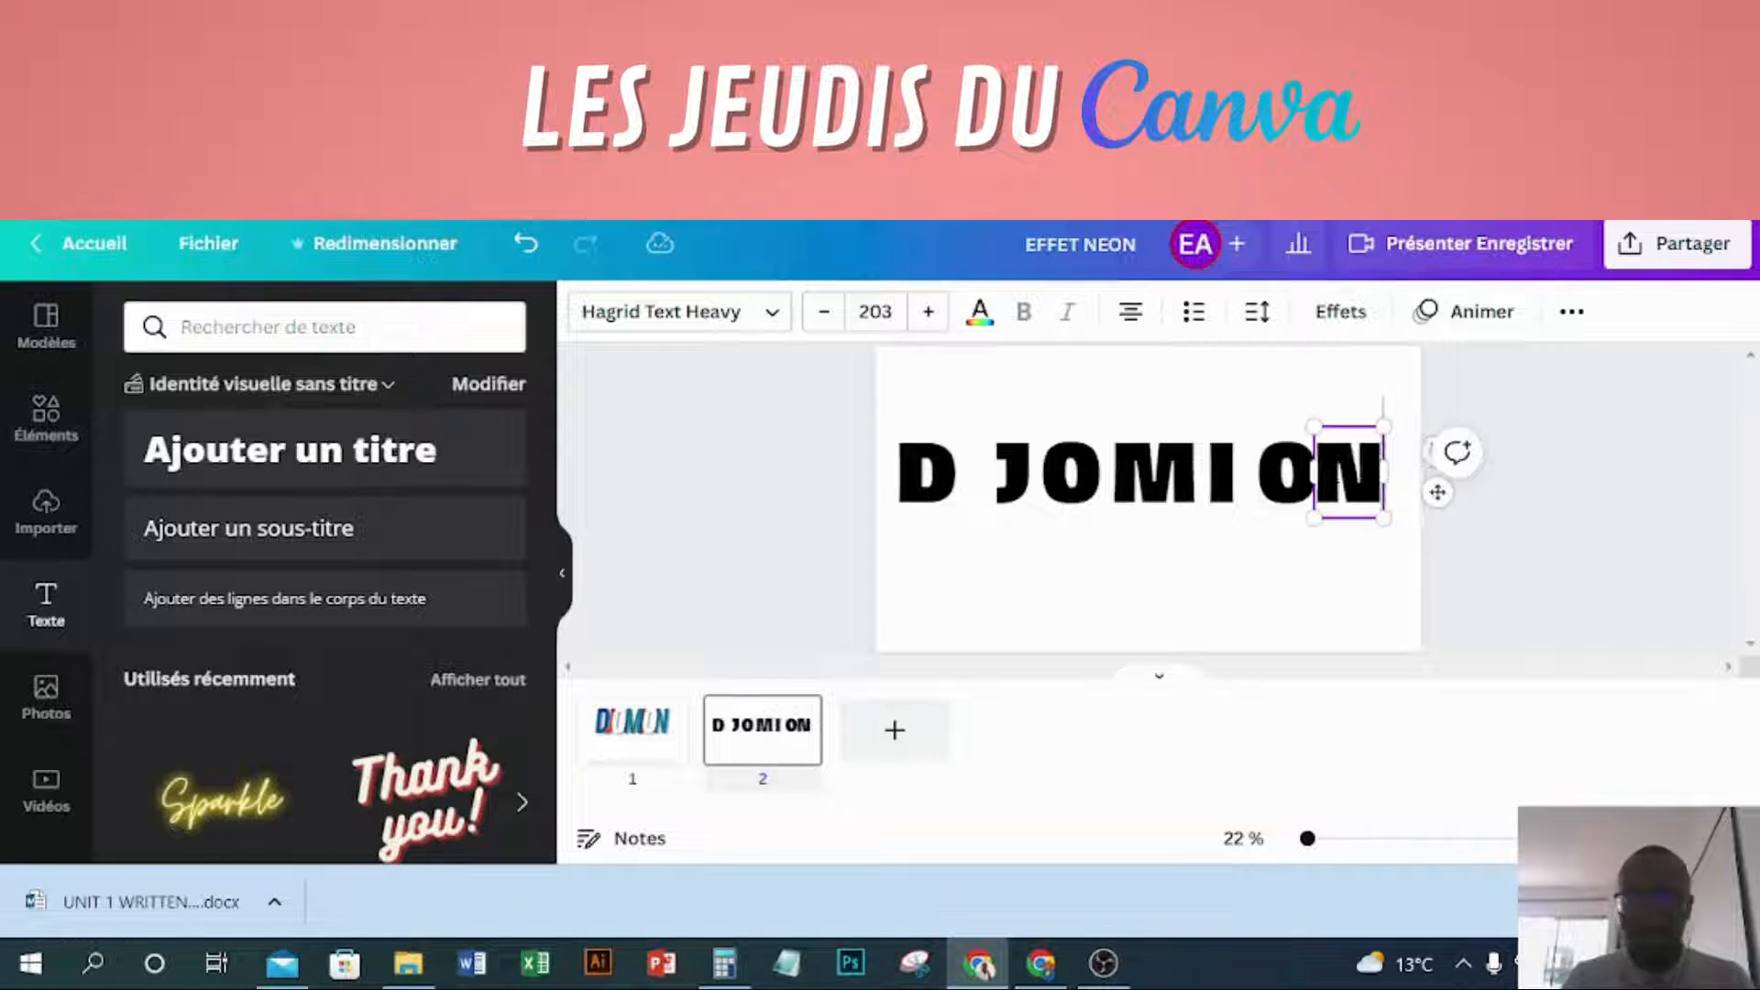
click(1213, 562)
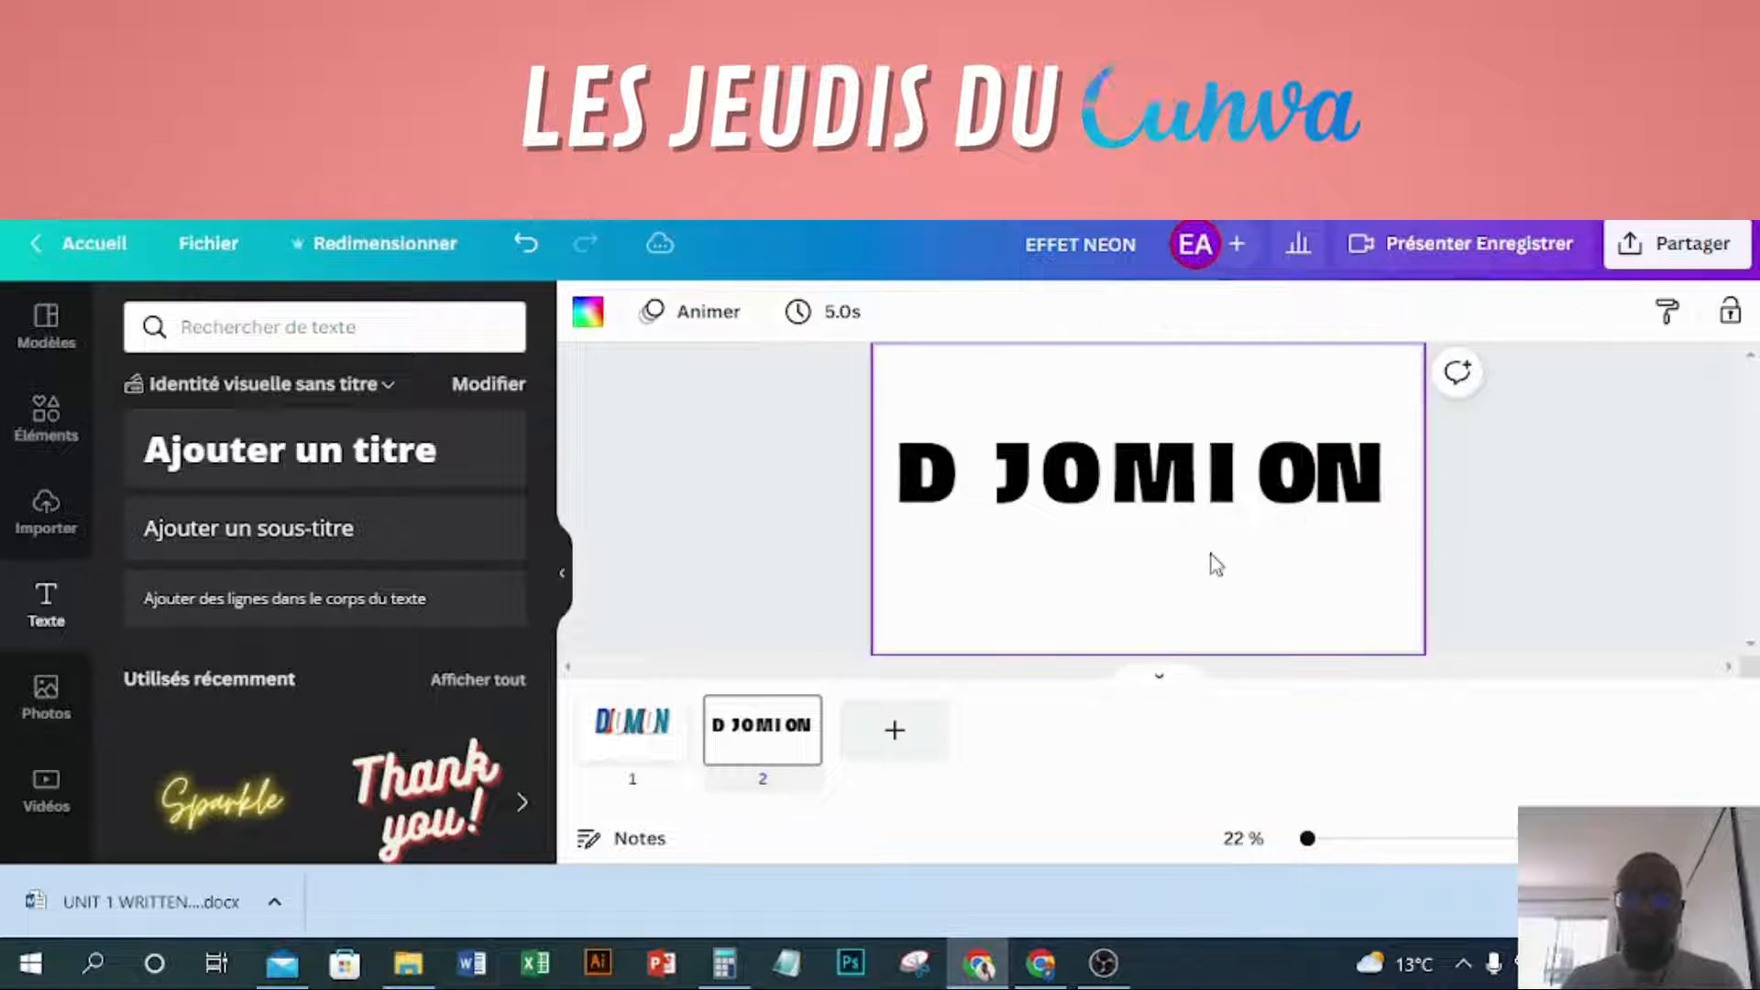
- Move the letters J, O and M closer to the D, keeping them on the same baseline
click(997, 502)
mouse_move(997, 495)
mouse_down()
mouse_move(954, 479)
mouse_move(969, 492)
mouse_up()
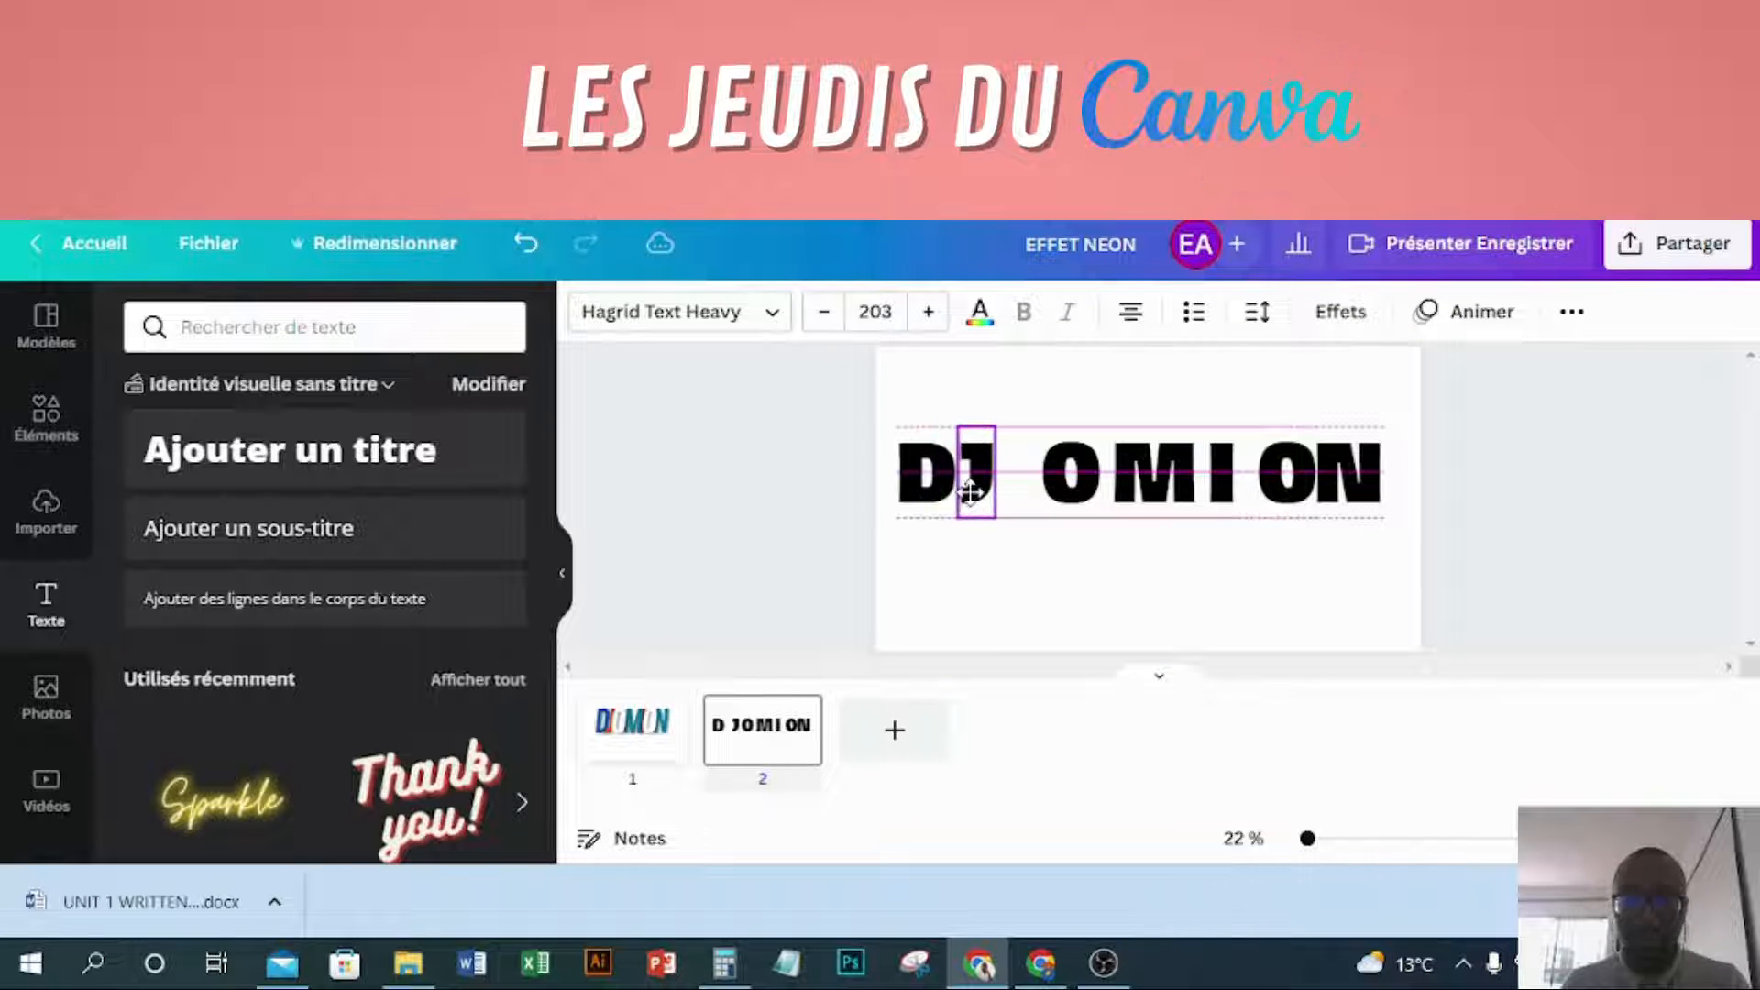
click(1081, 475)
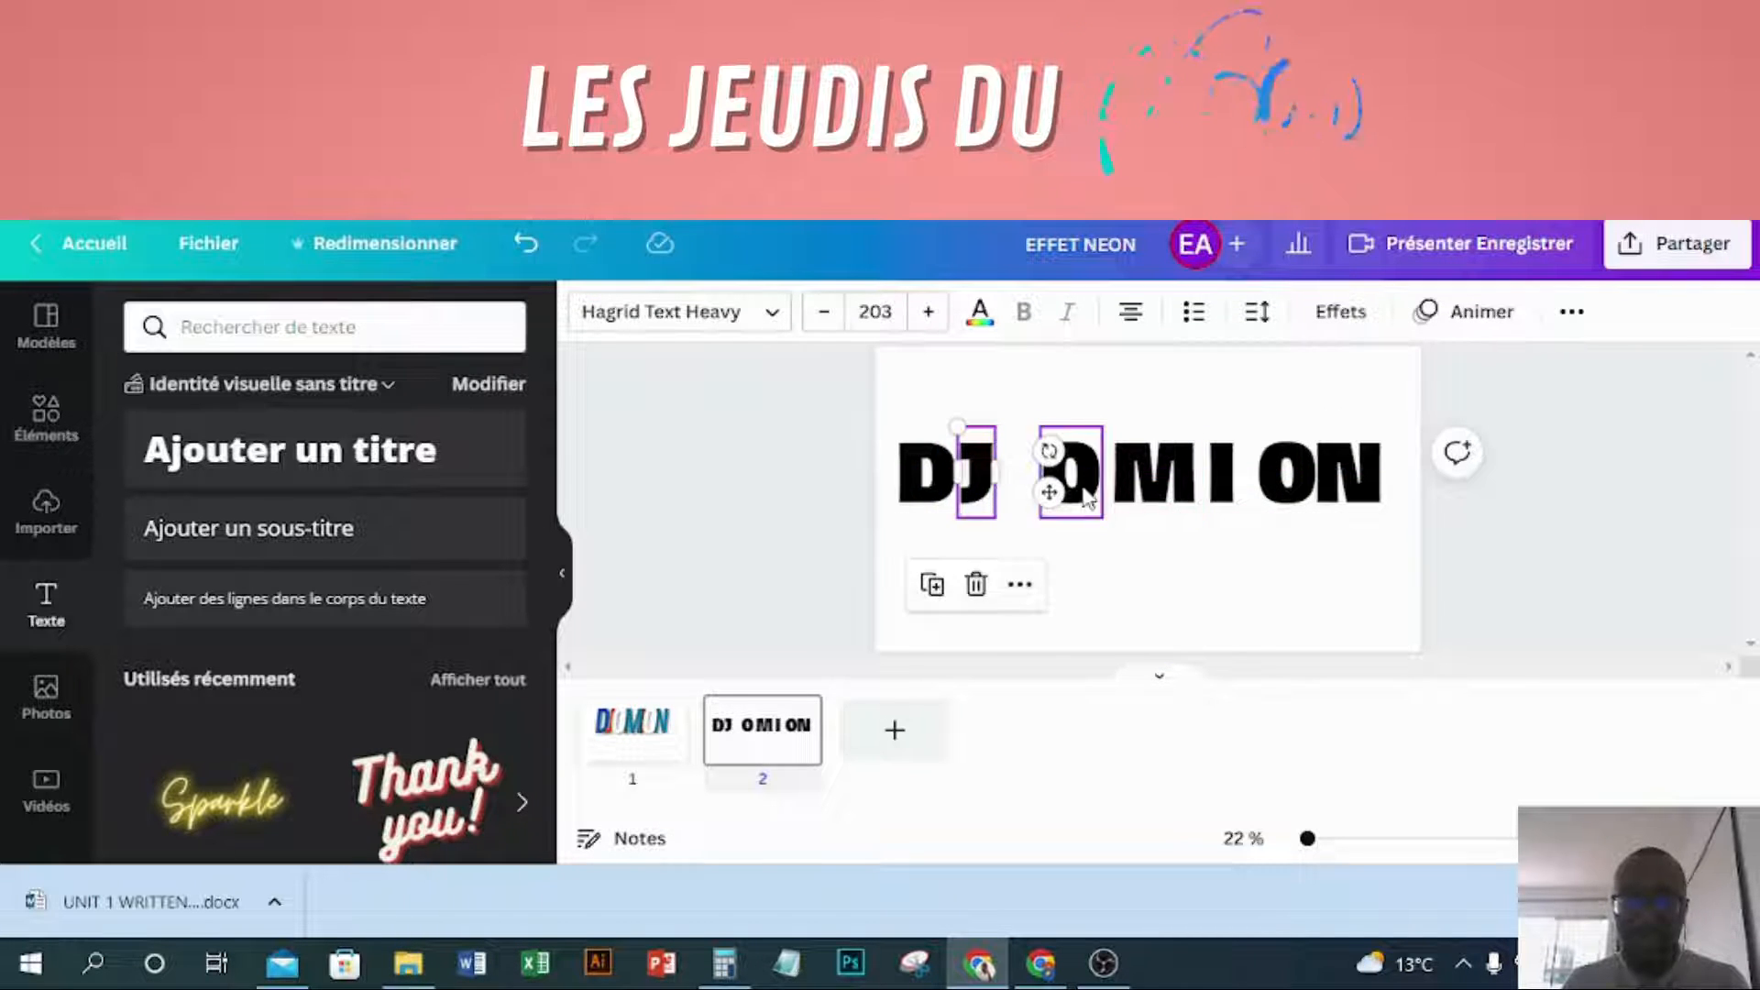
drag(1082, 475, 1045, 482)
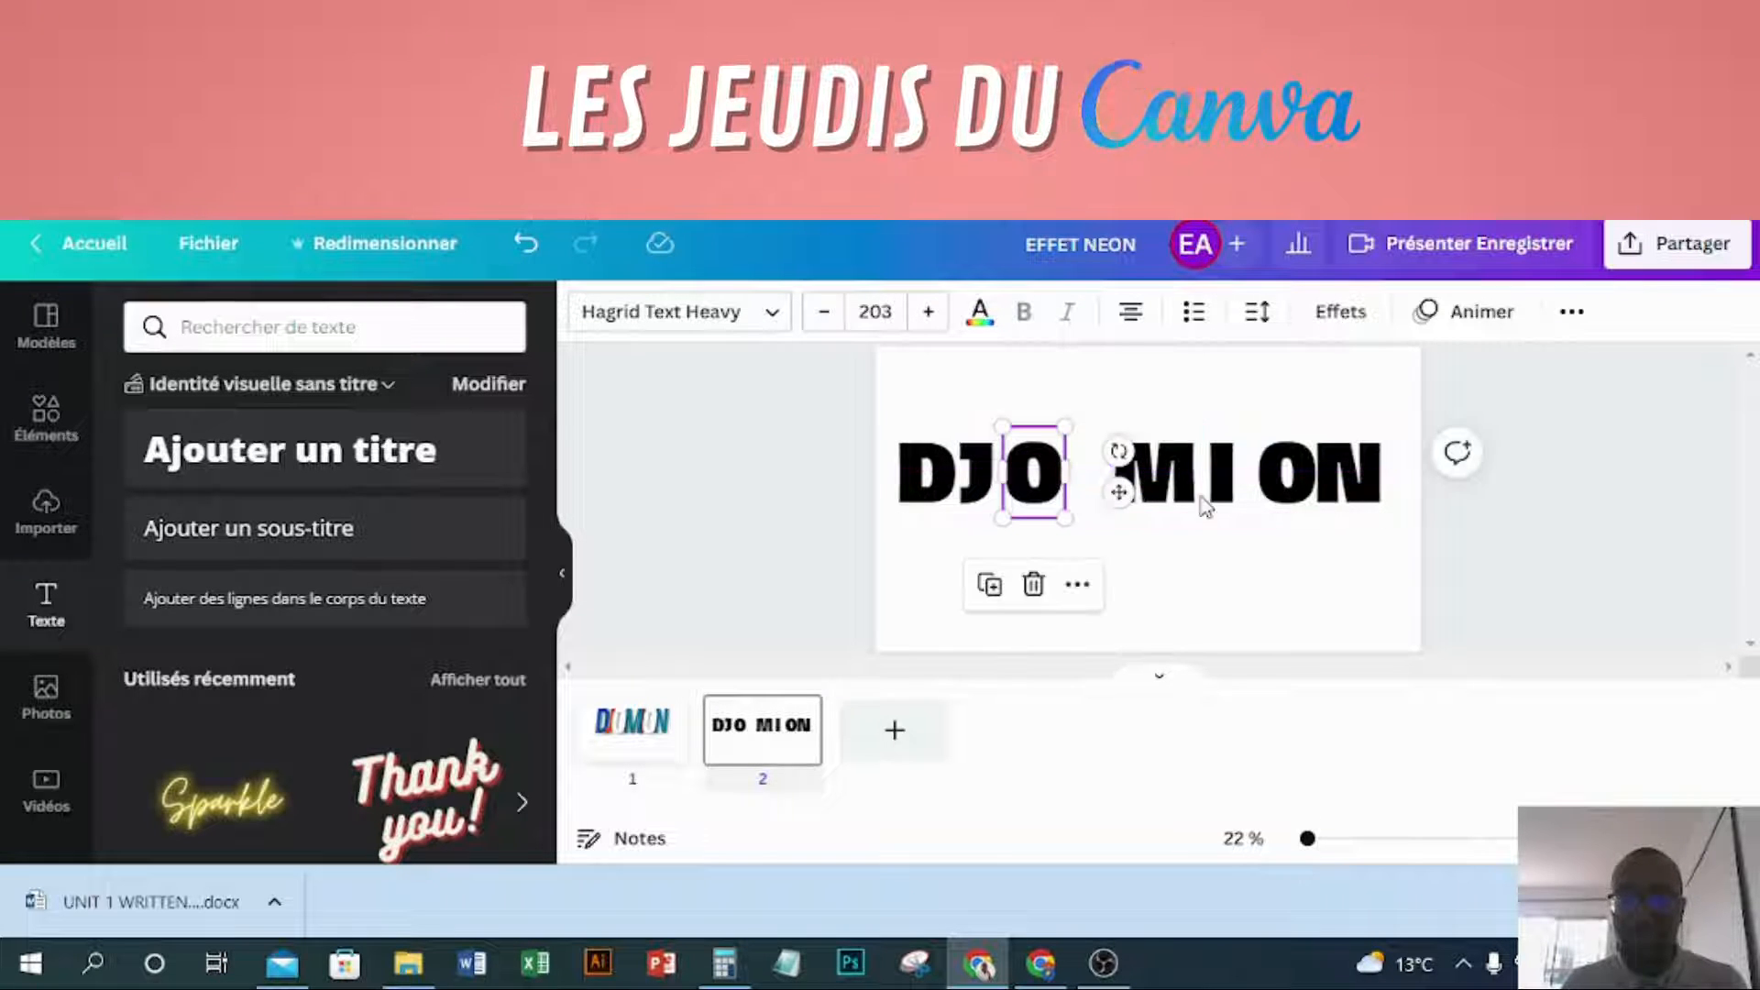
drag(1183, 484, 1144, 476)
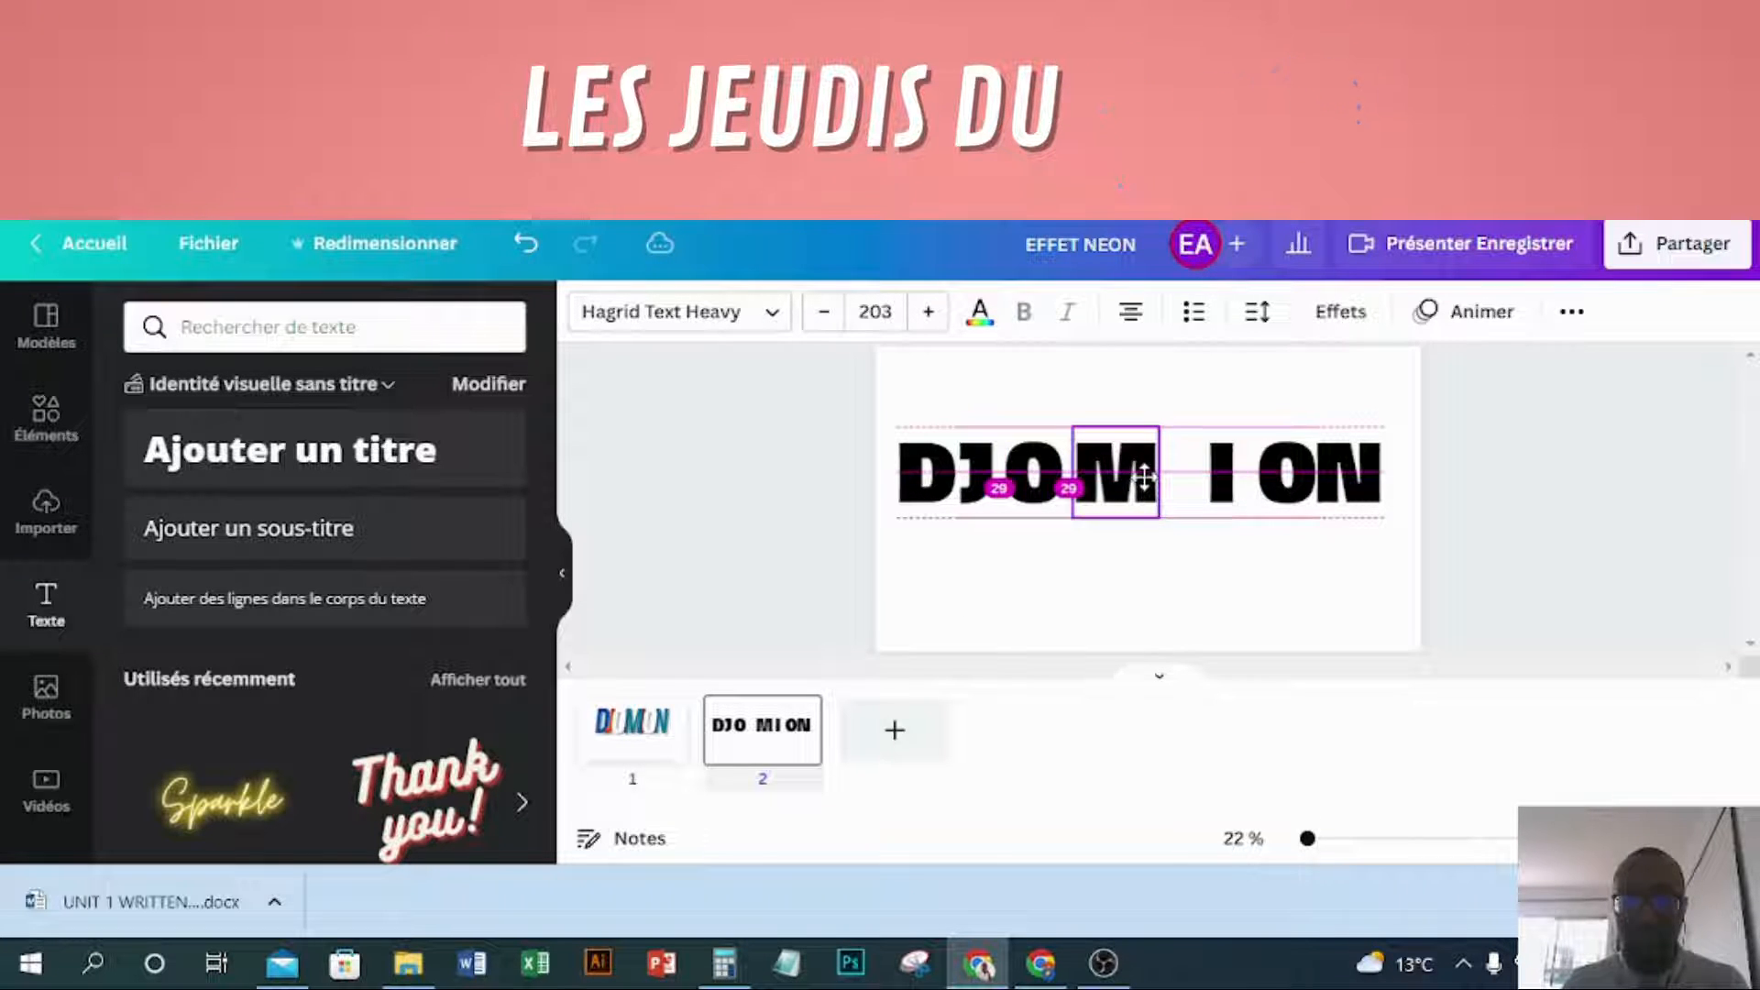
- Move the remaining letters I, O and N closer so that the whole word DJOMION is evenly spaced
click(990, 481)
drag(1039, 482, 1097, 475)
drag(1228, 493, 1186, 493)
drag(1292, 477, 1240, 480)
drag(1350, 479, 1317, 488)
click(1071, 547)
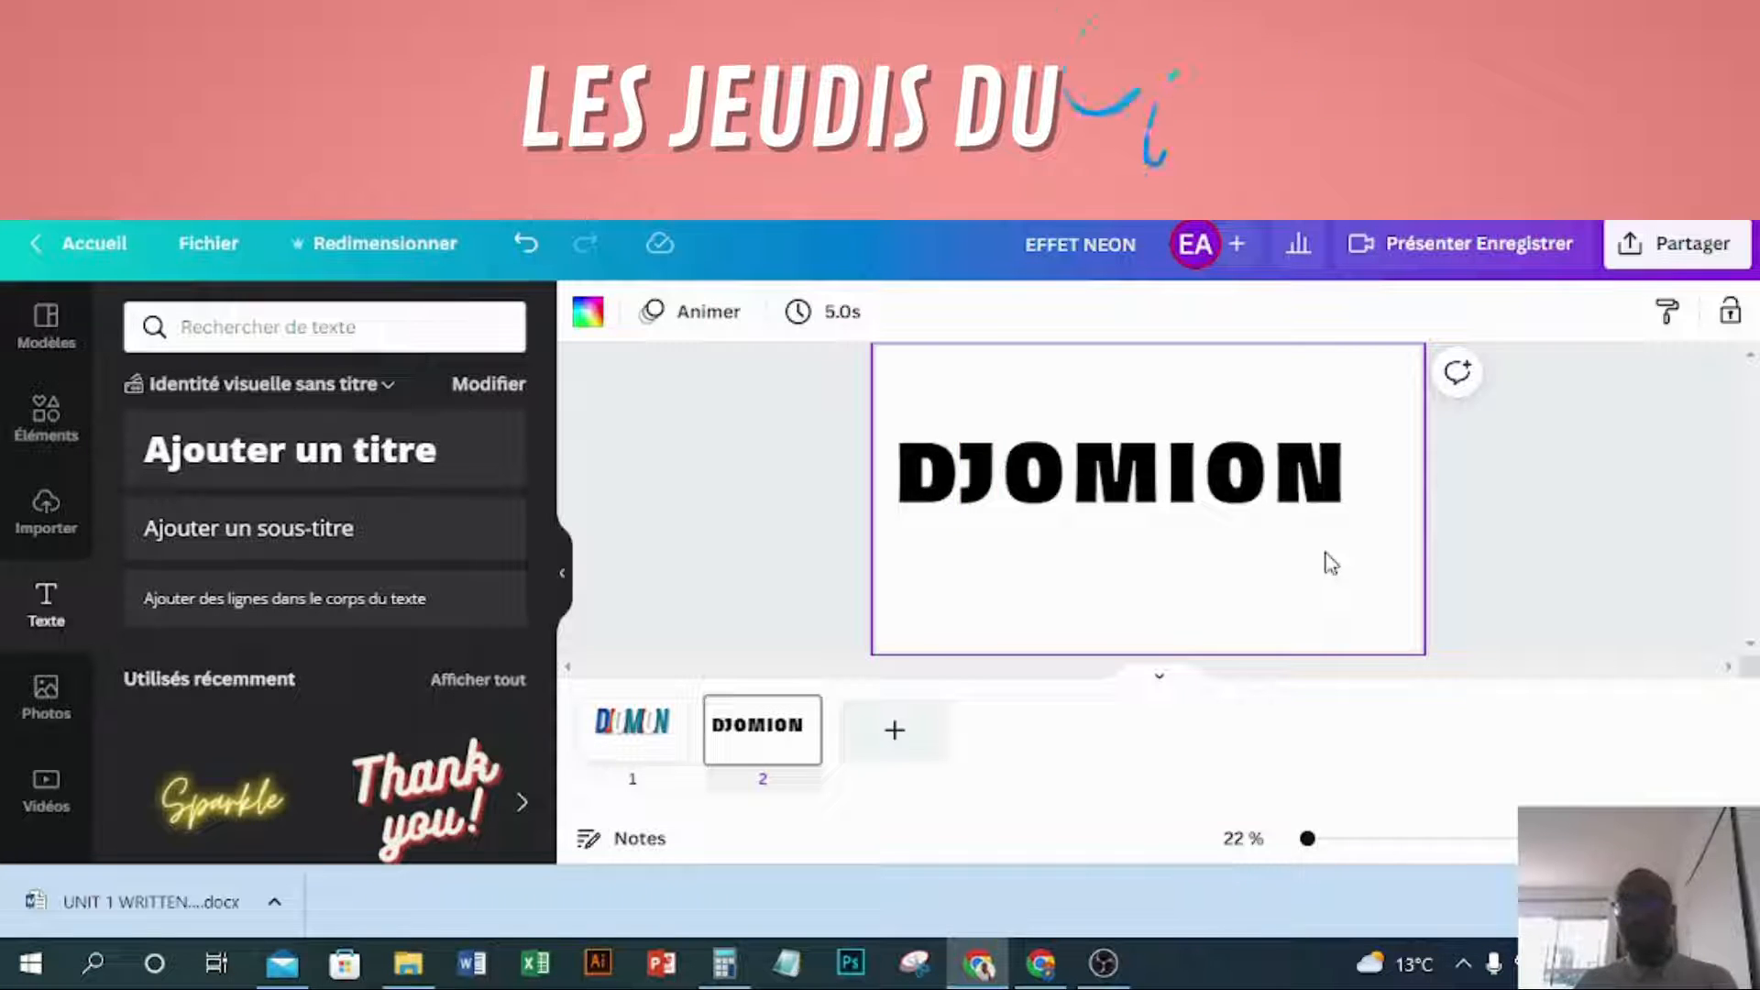
- Try a single title text box reading DJOMION below the separate letters, and delete it
scroll(1327, 553, up, 1)
scroll(1326, 554, down, 1)
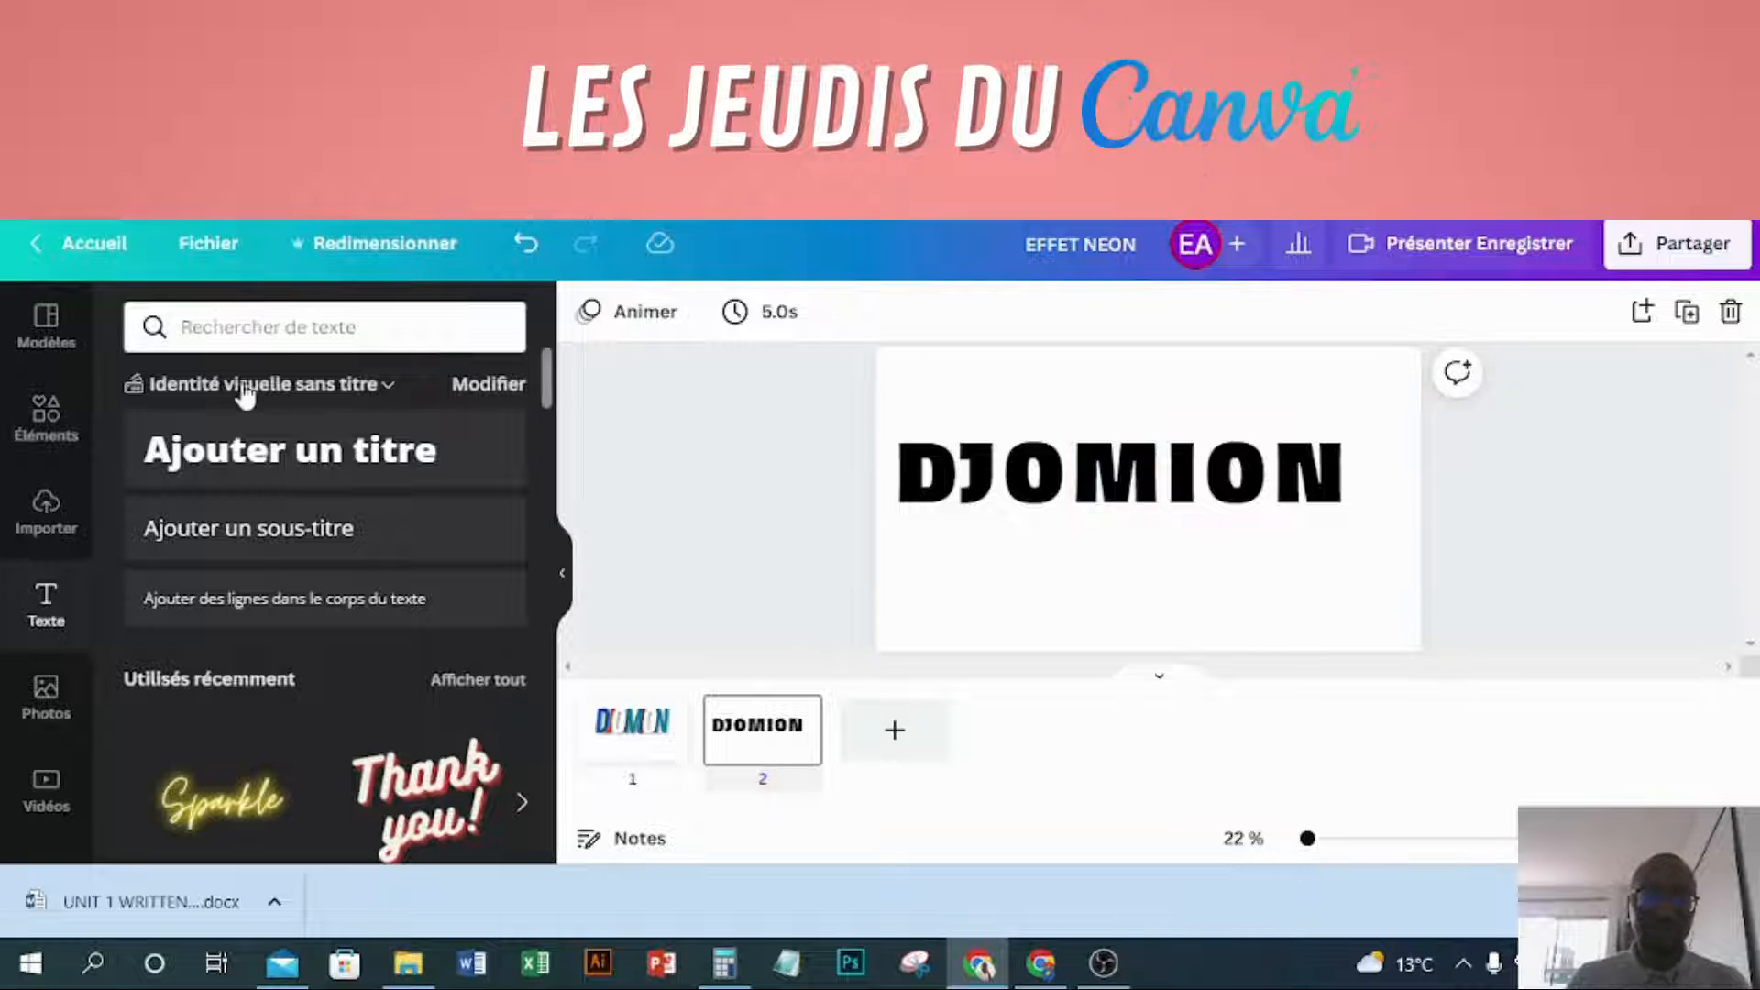
click(290, 449)
drag(1169, 614, 1169, 665)
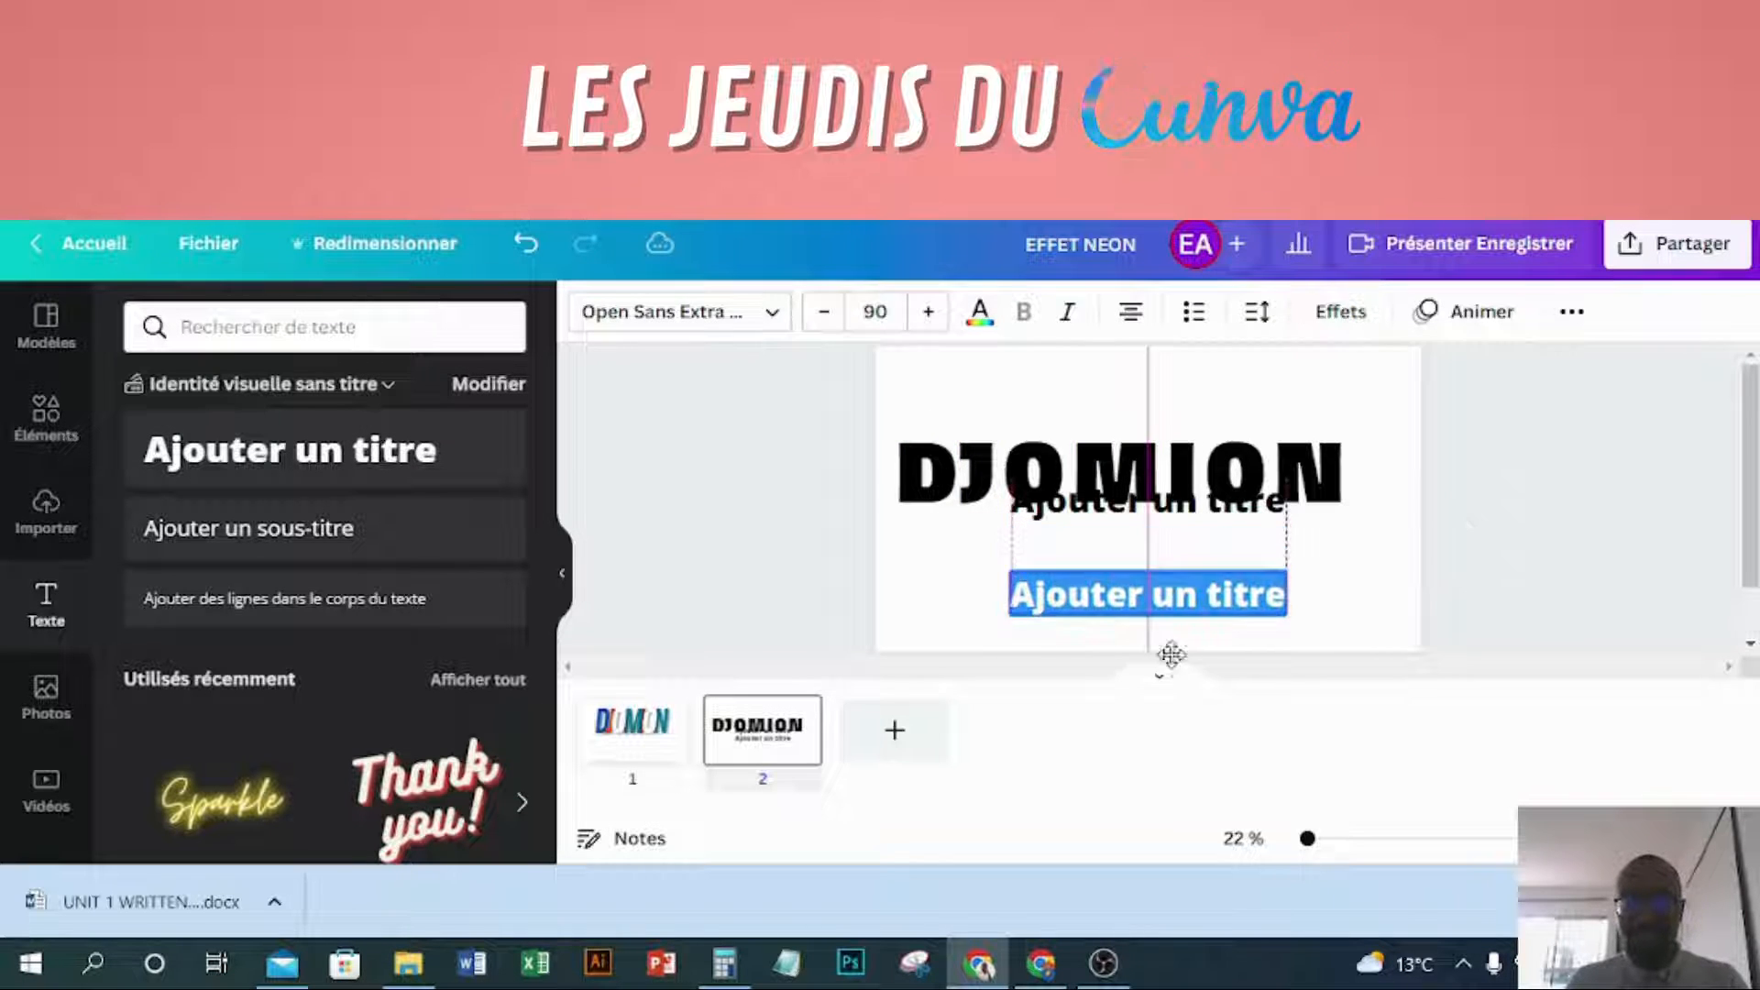
key(Delete)
double_click(1202, 593)
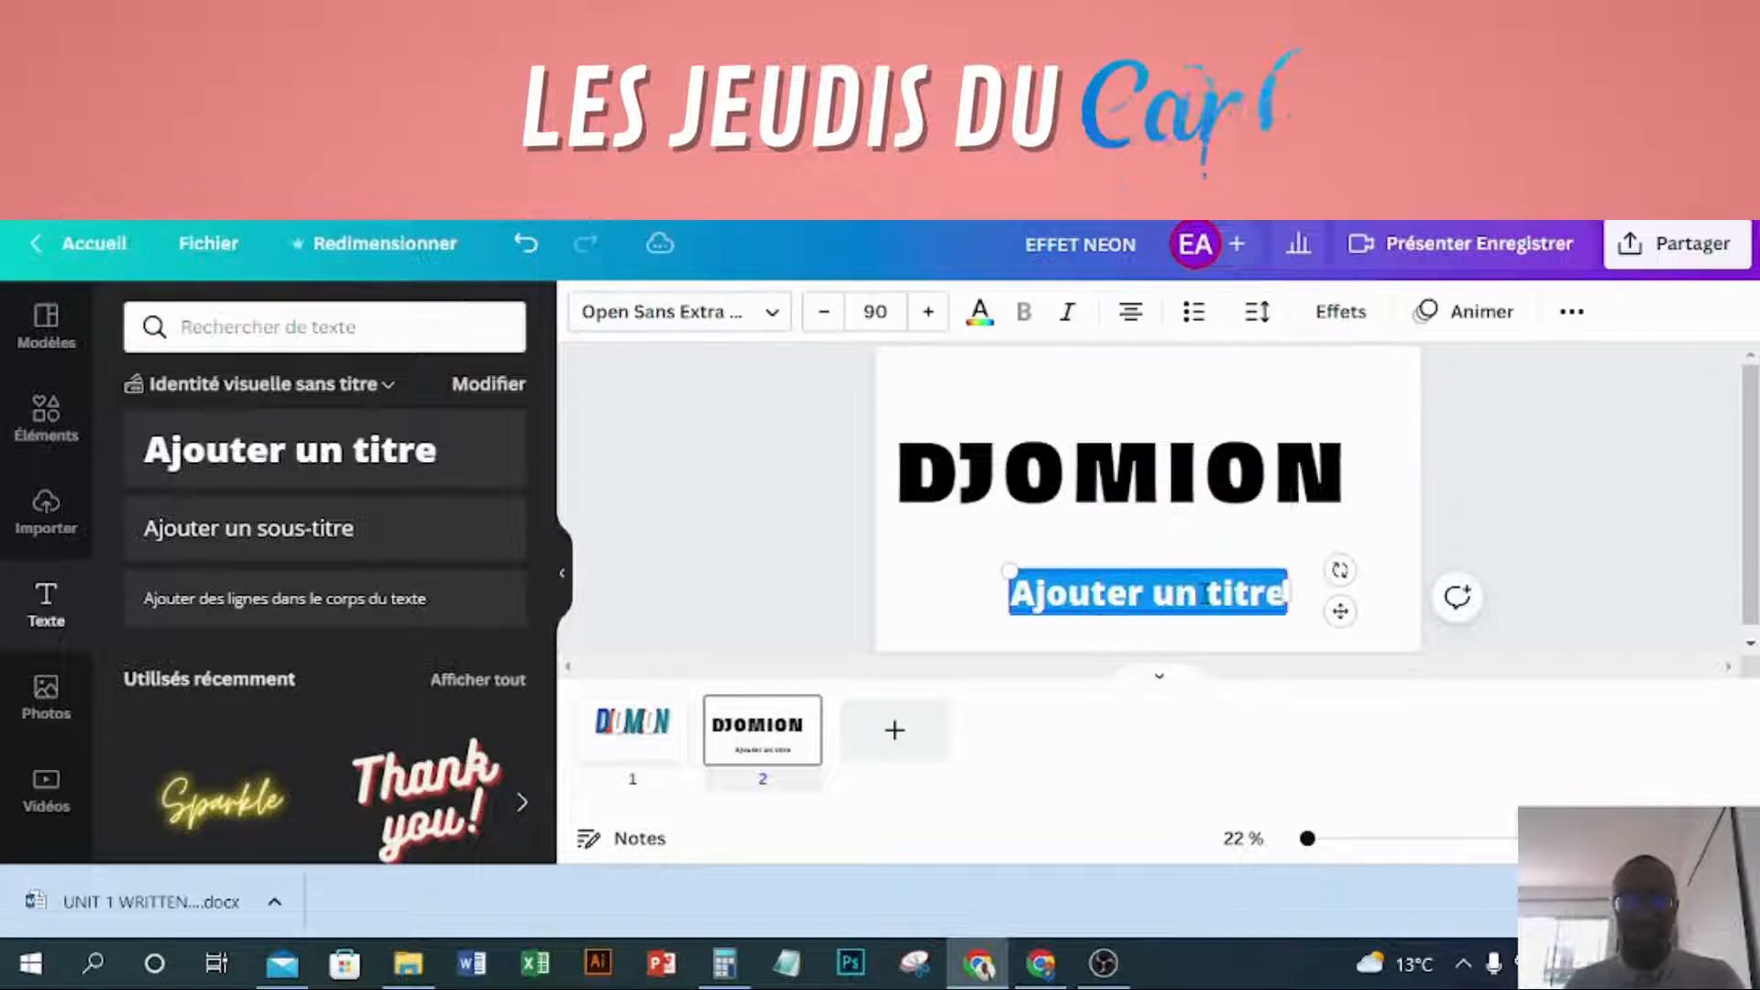
text(d)
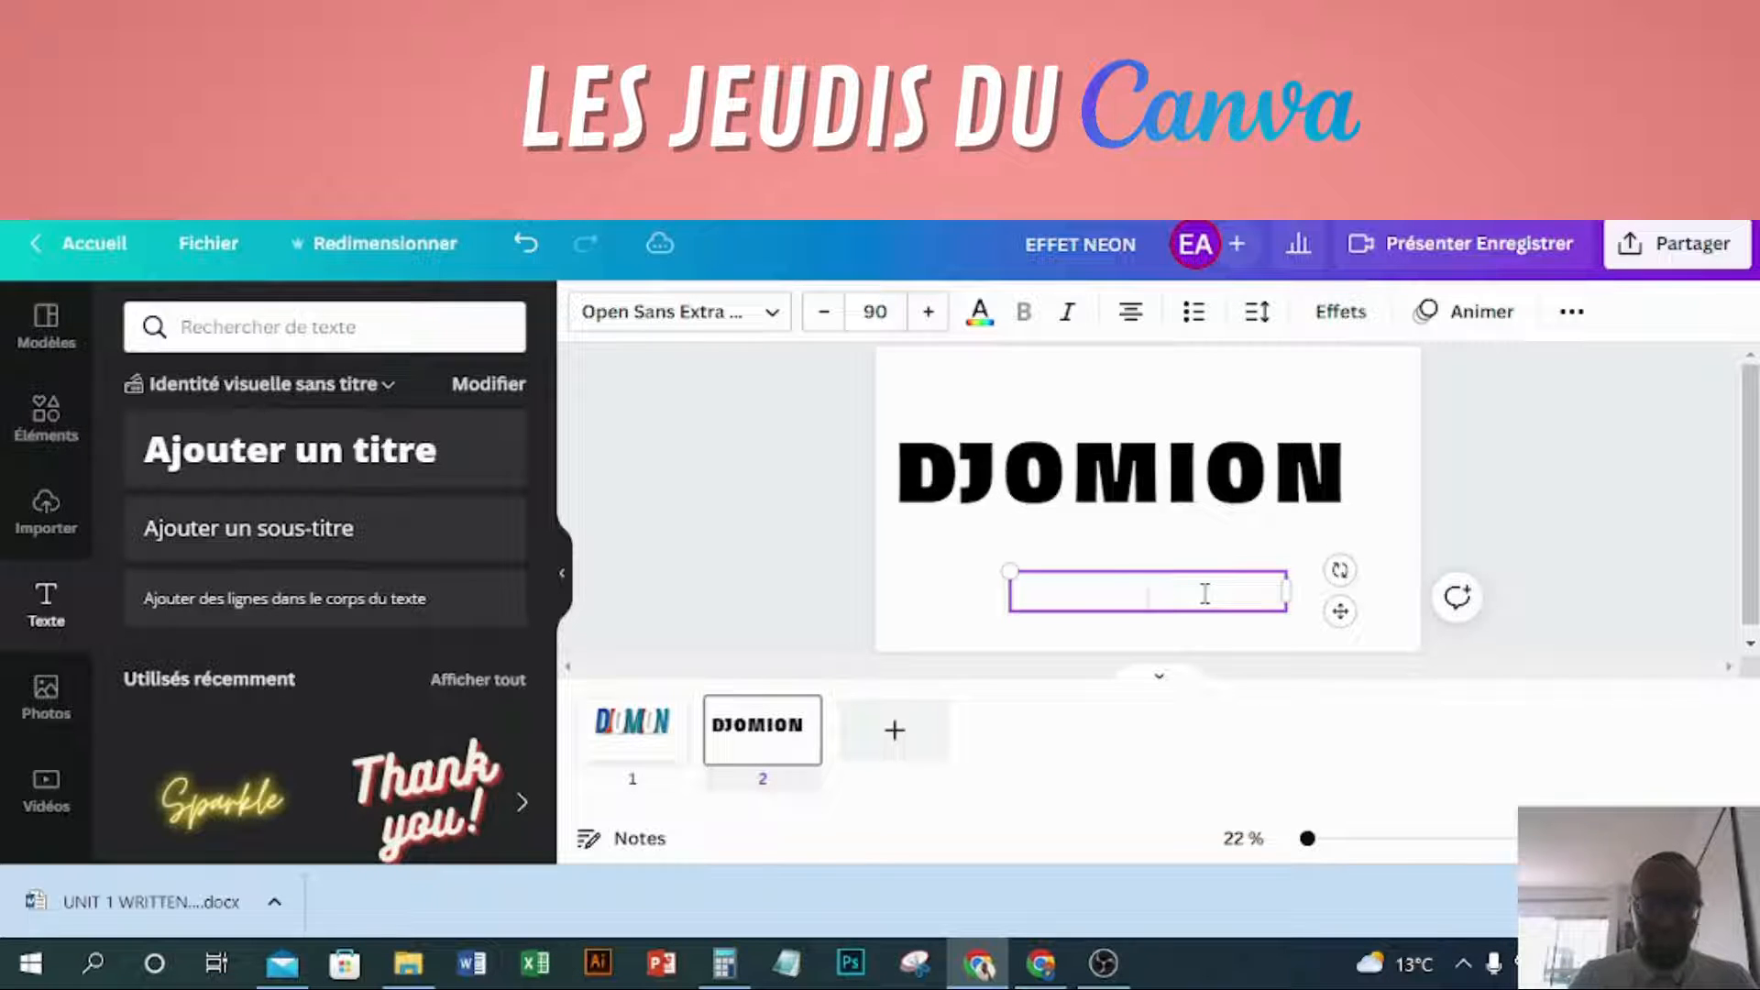
text(DJOMION)
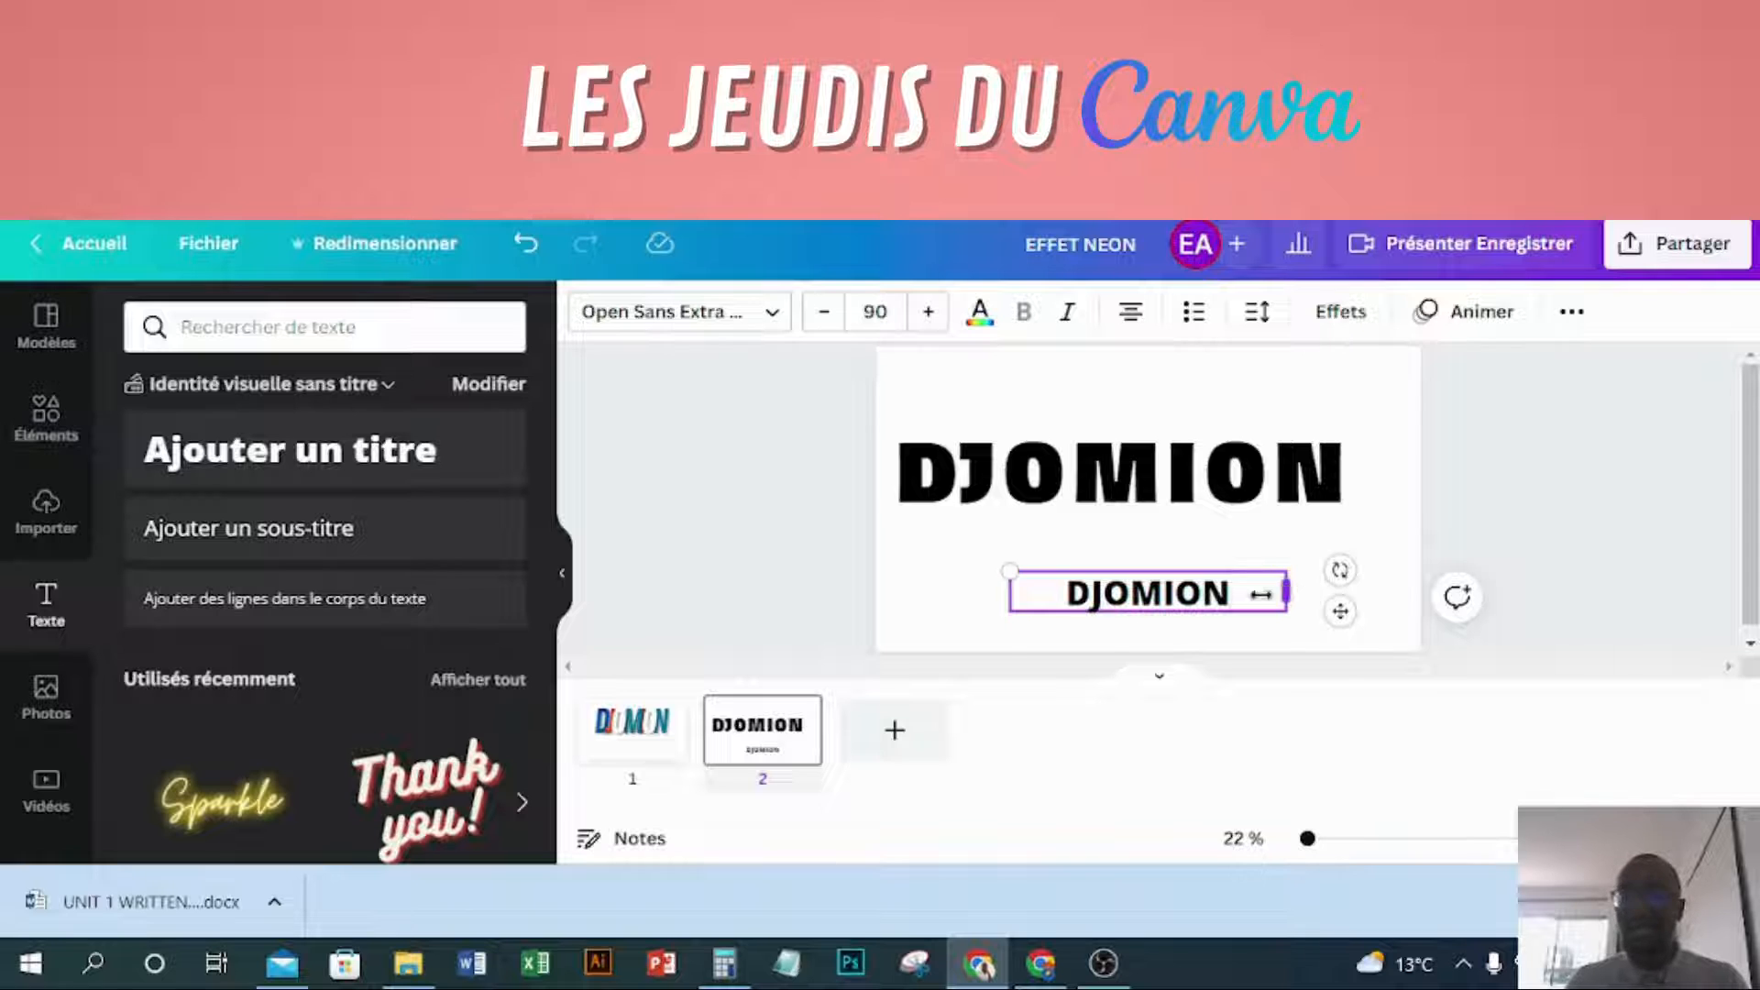
drag(1285, 593, 1226, 592)
click(1308, 612)
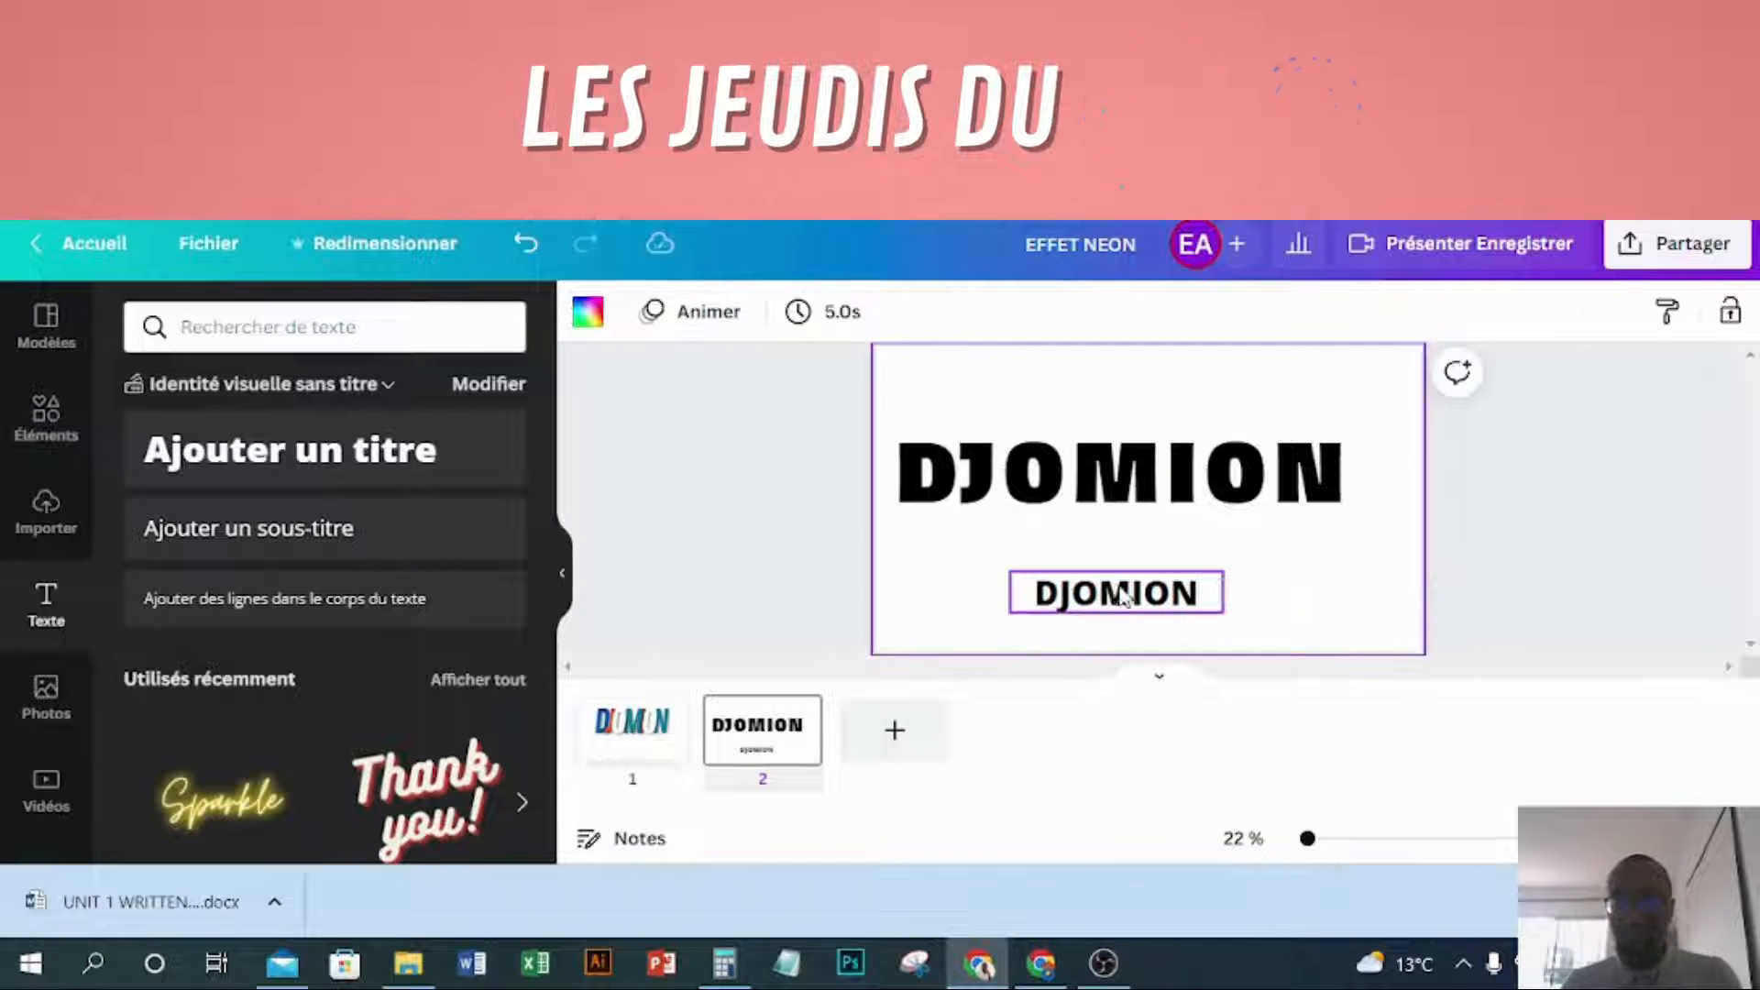
click(1126, 595)
key(Delete)
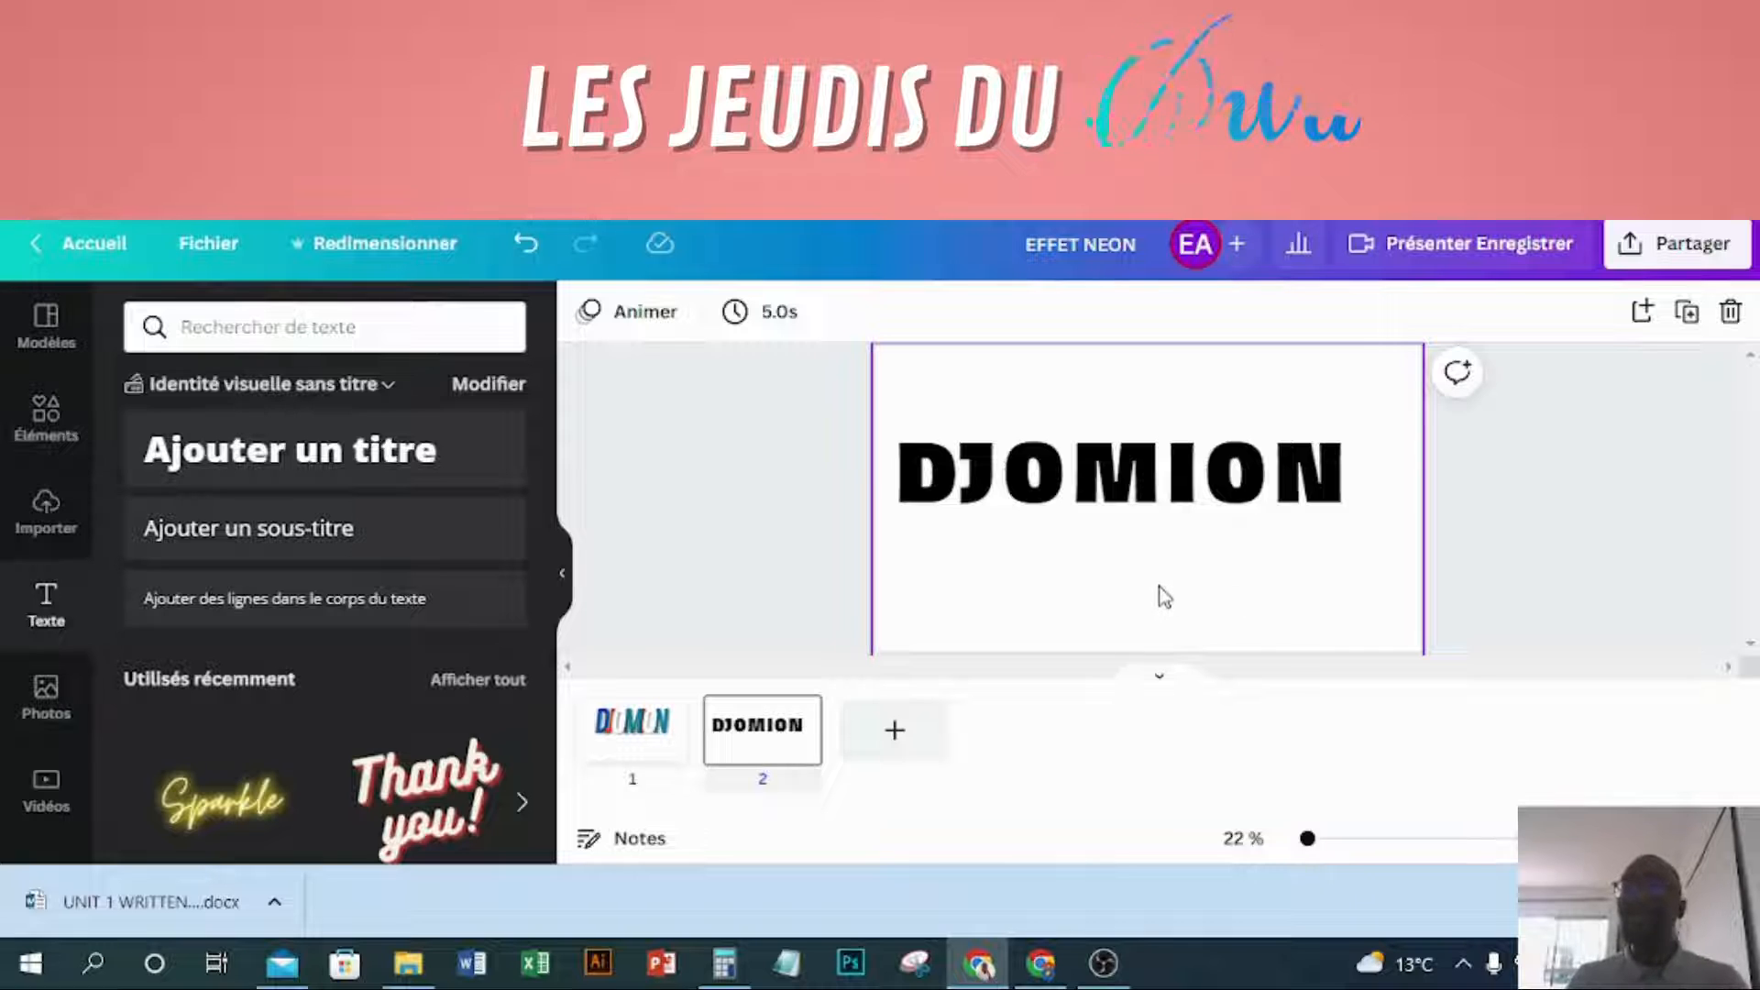
- Try the Contour, Biseautage, Écho, Glitch, Néon and Arrière-plan text effects on the letter D
click(926, 486)
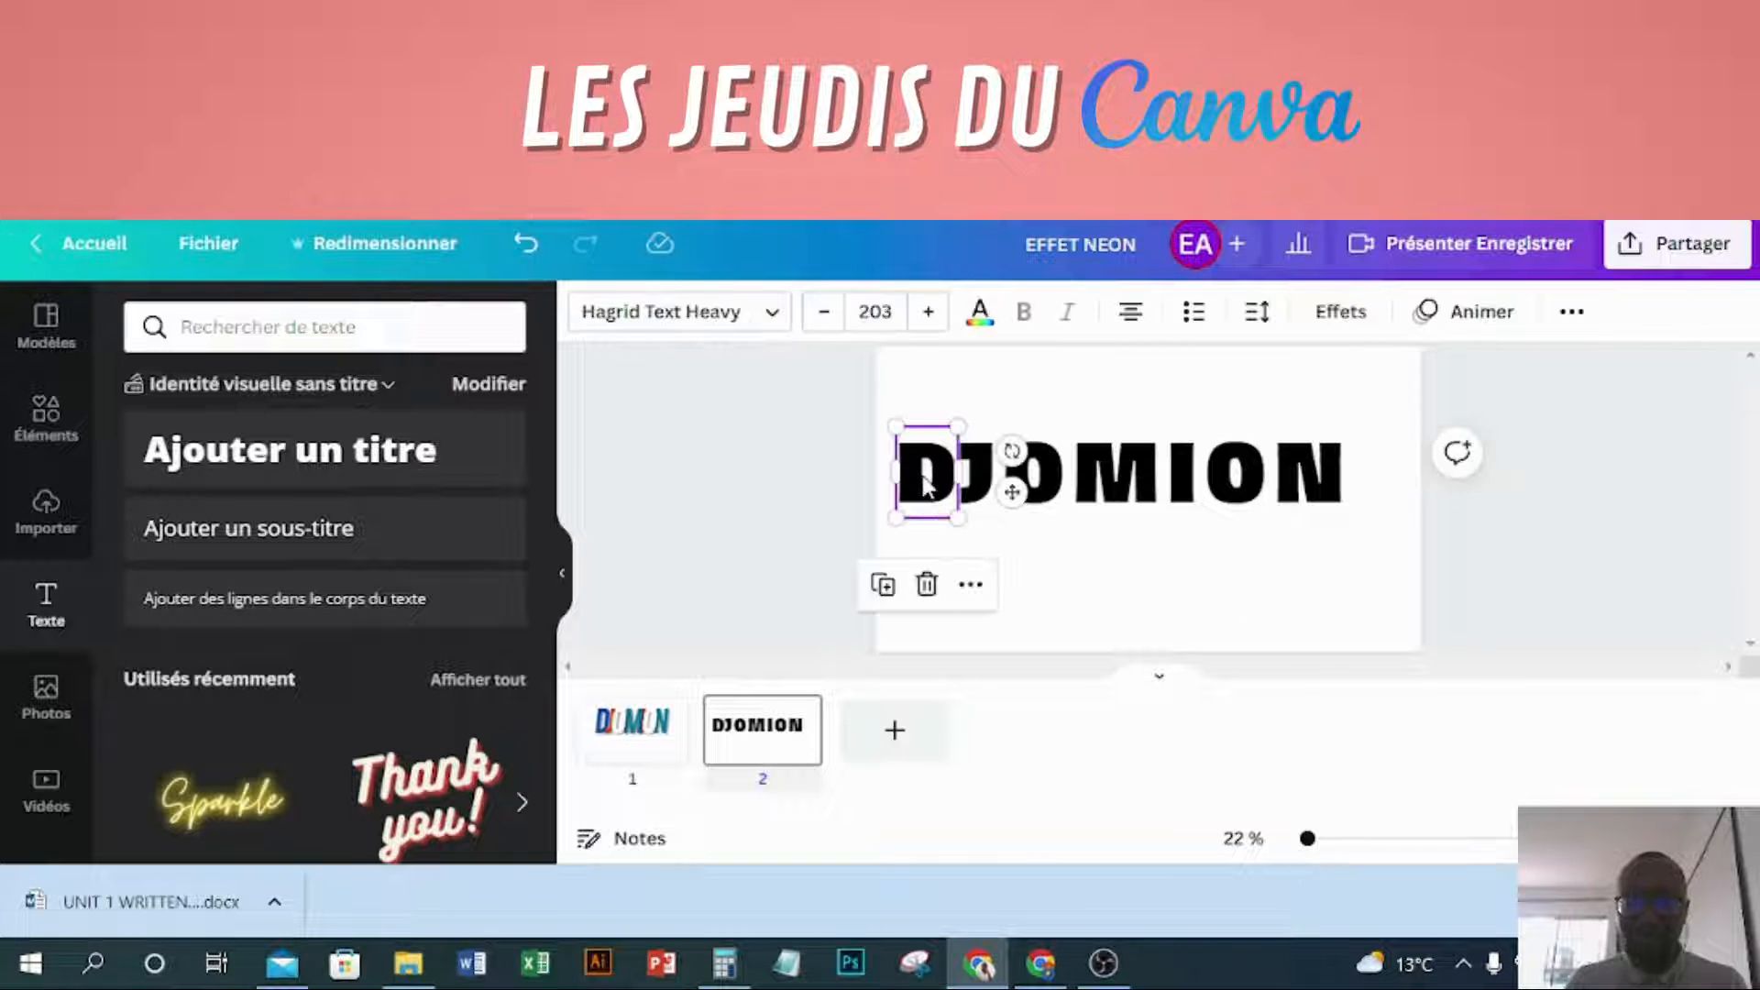
click(1342, 314)
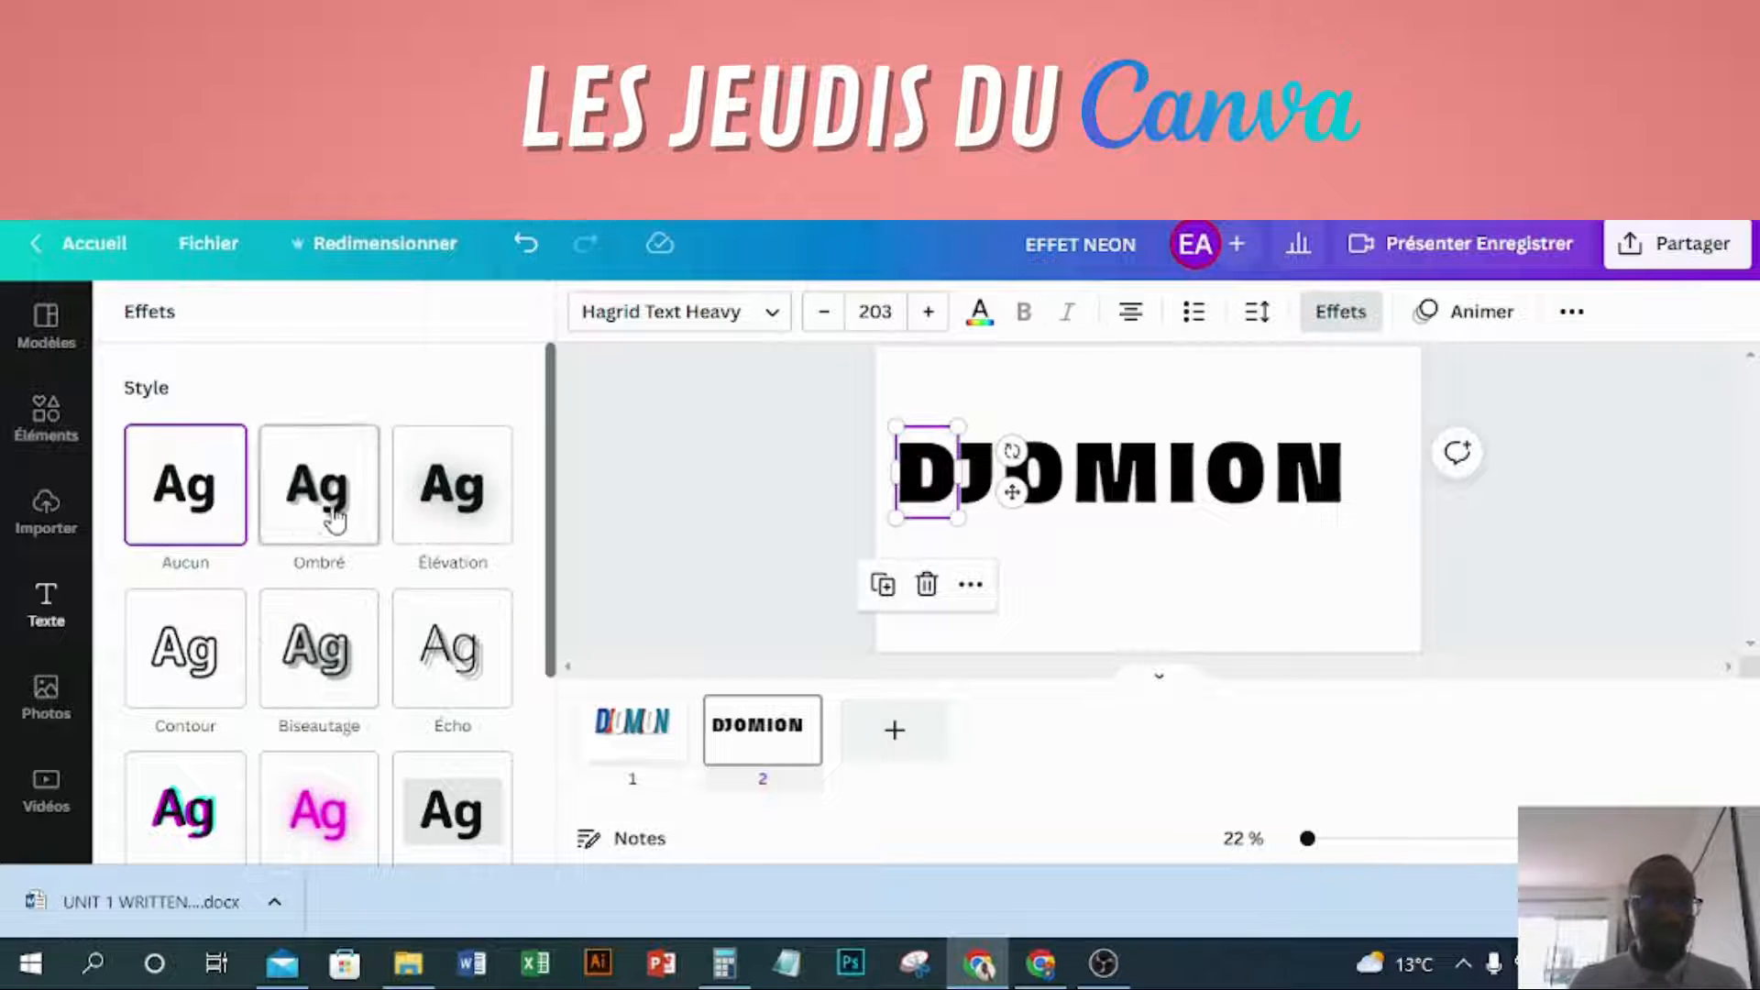
click(180, 636)
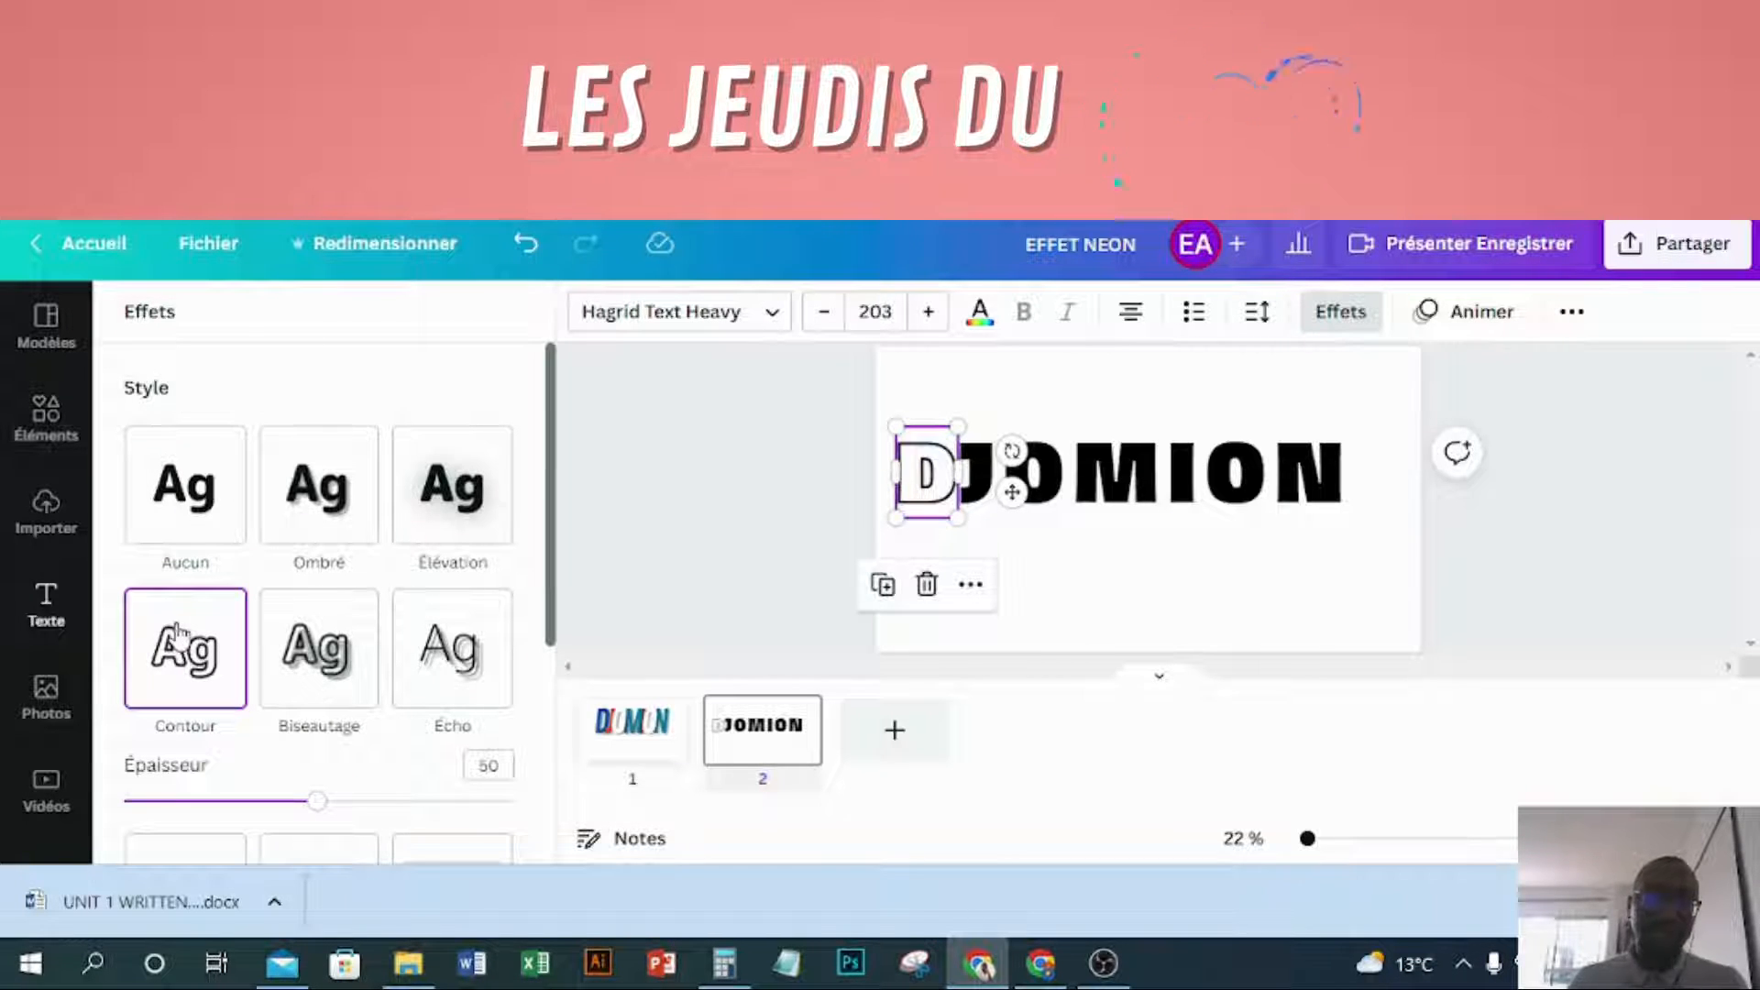
click(315, 646)
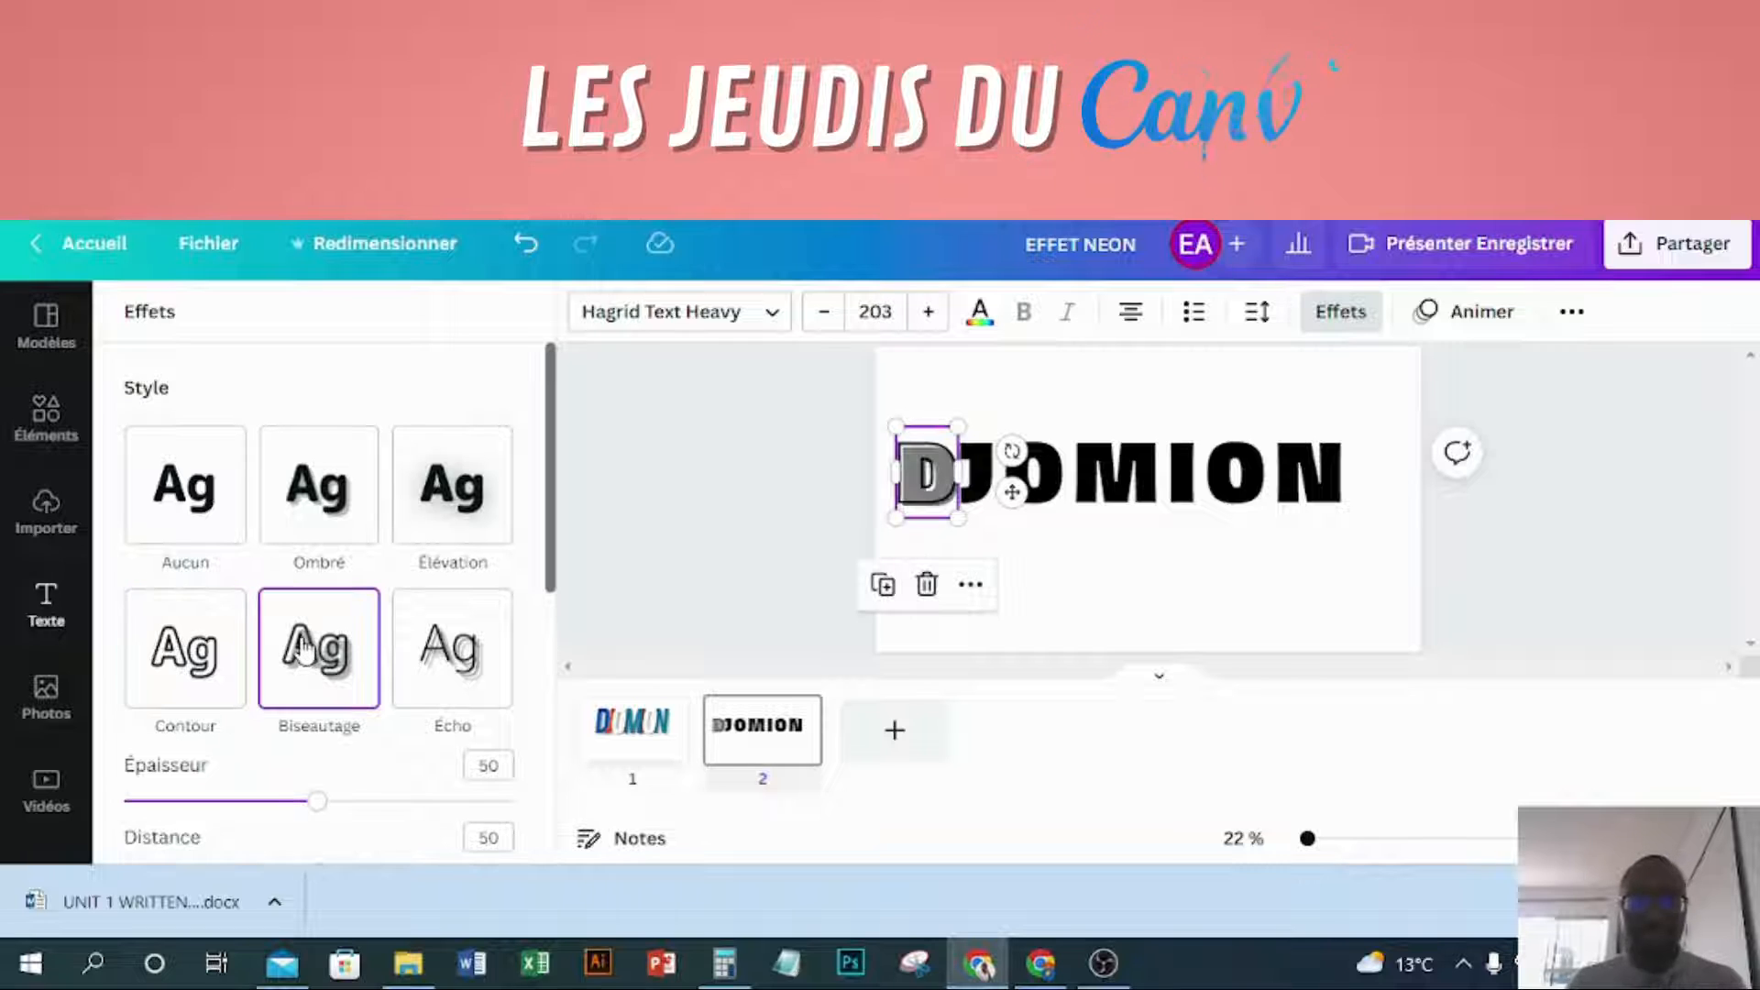
click(449, 658)
scroll(424, 641, down, 3)
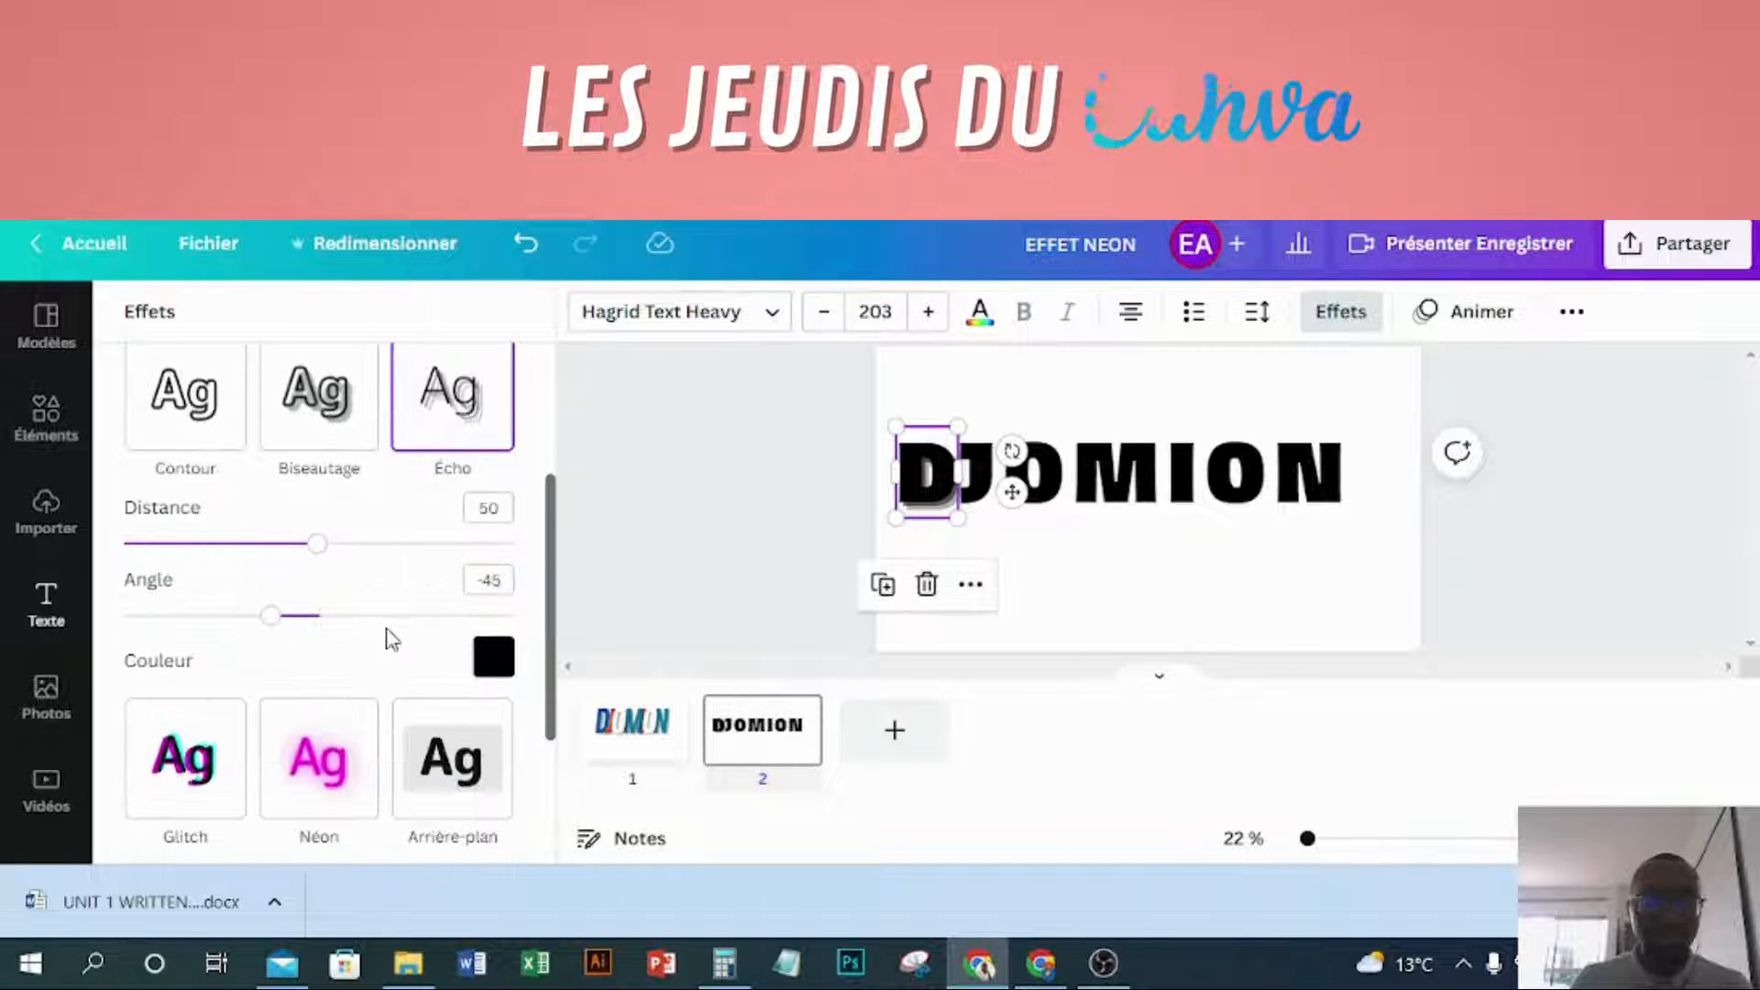
scroll(322, 667, down, 2)
click(183, 513)
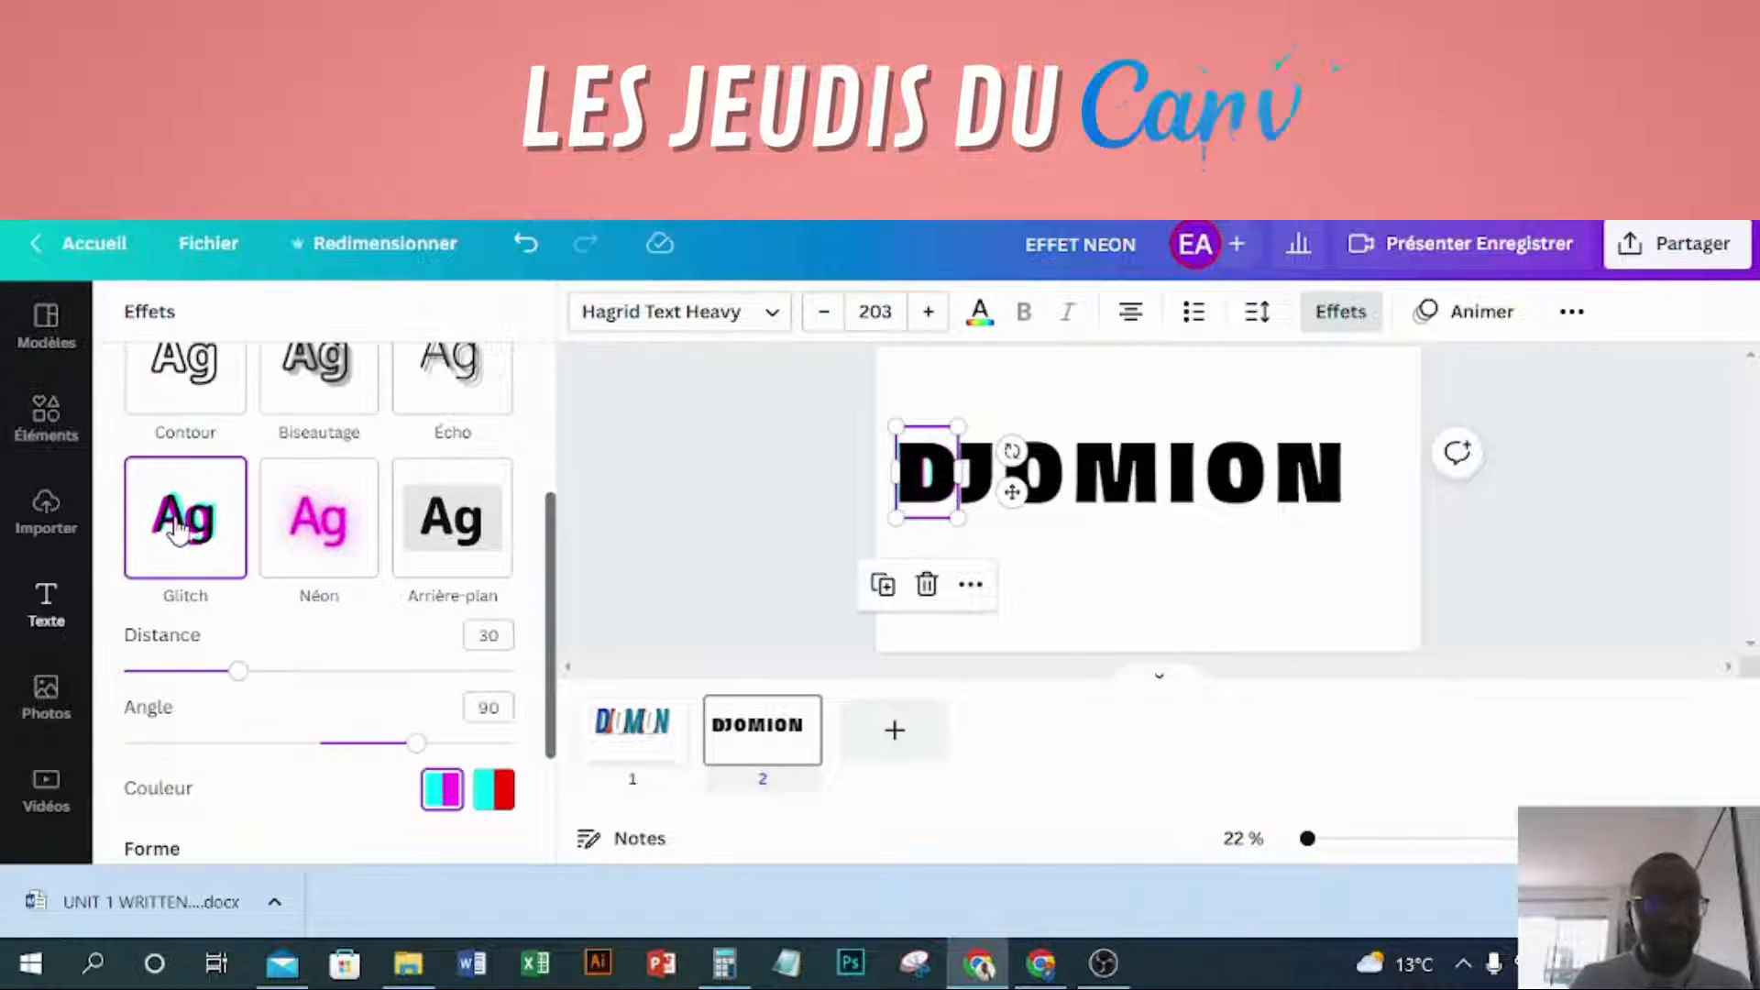
click(317, 541)
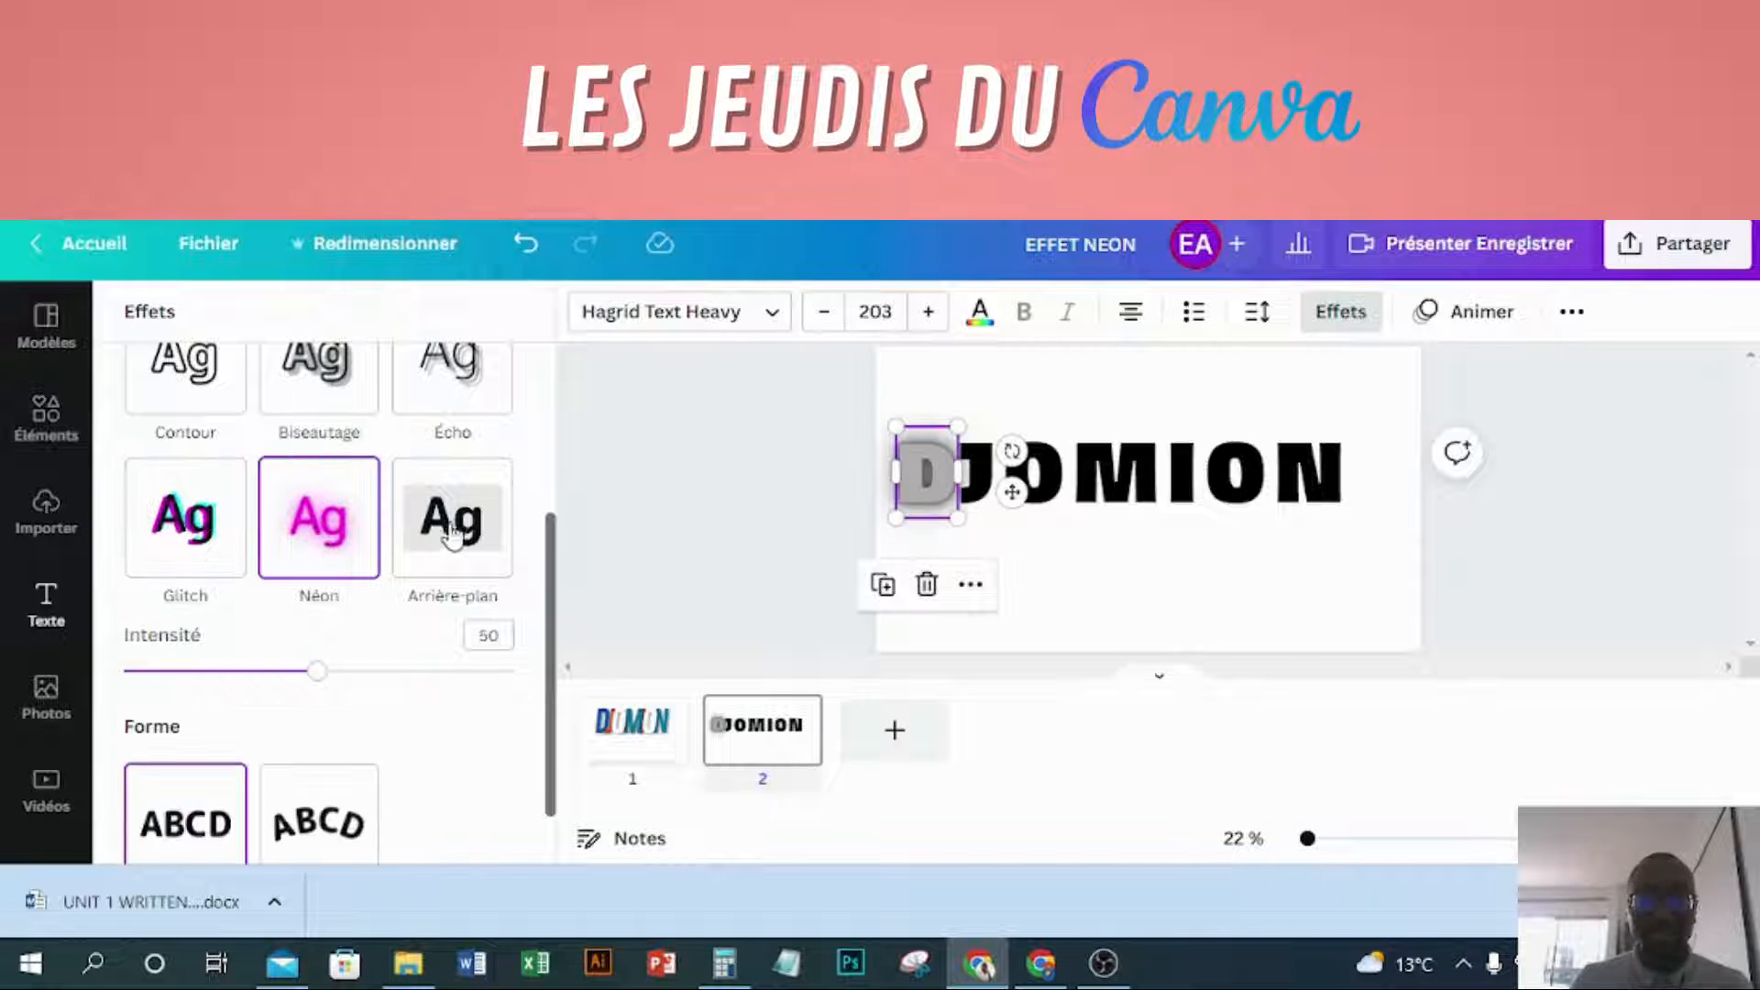
click(442, 559)
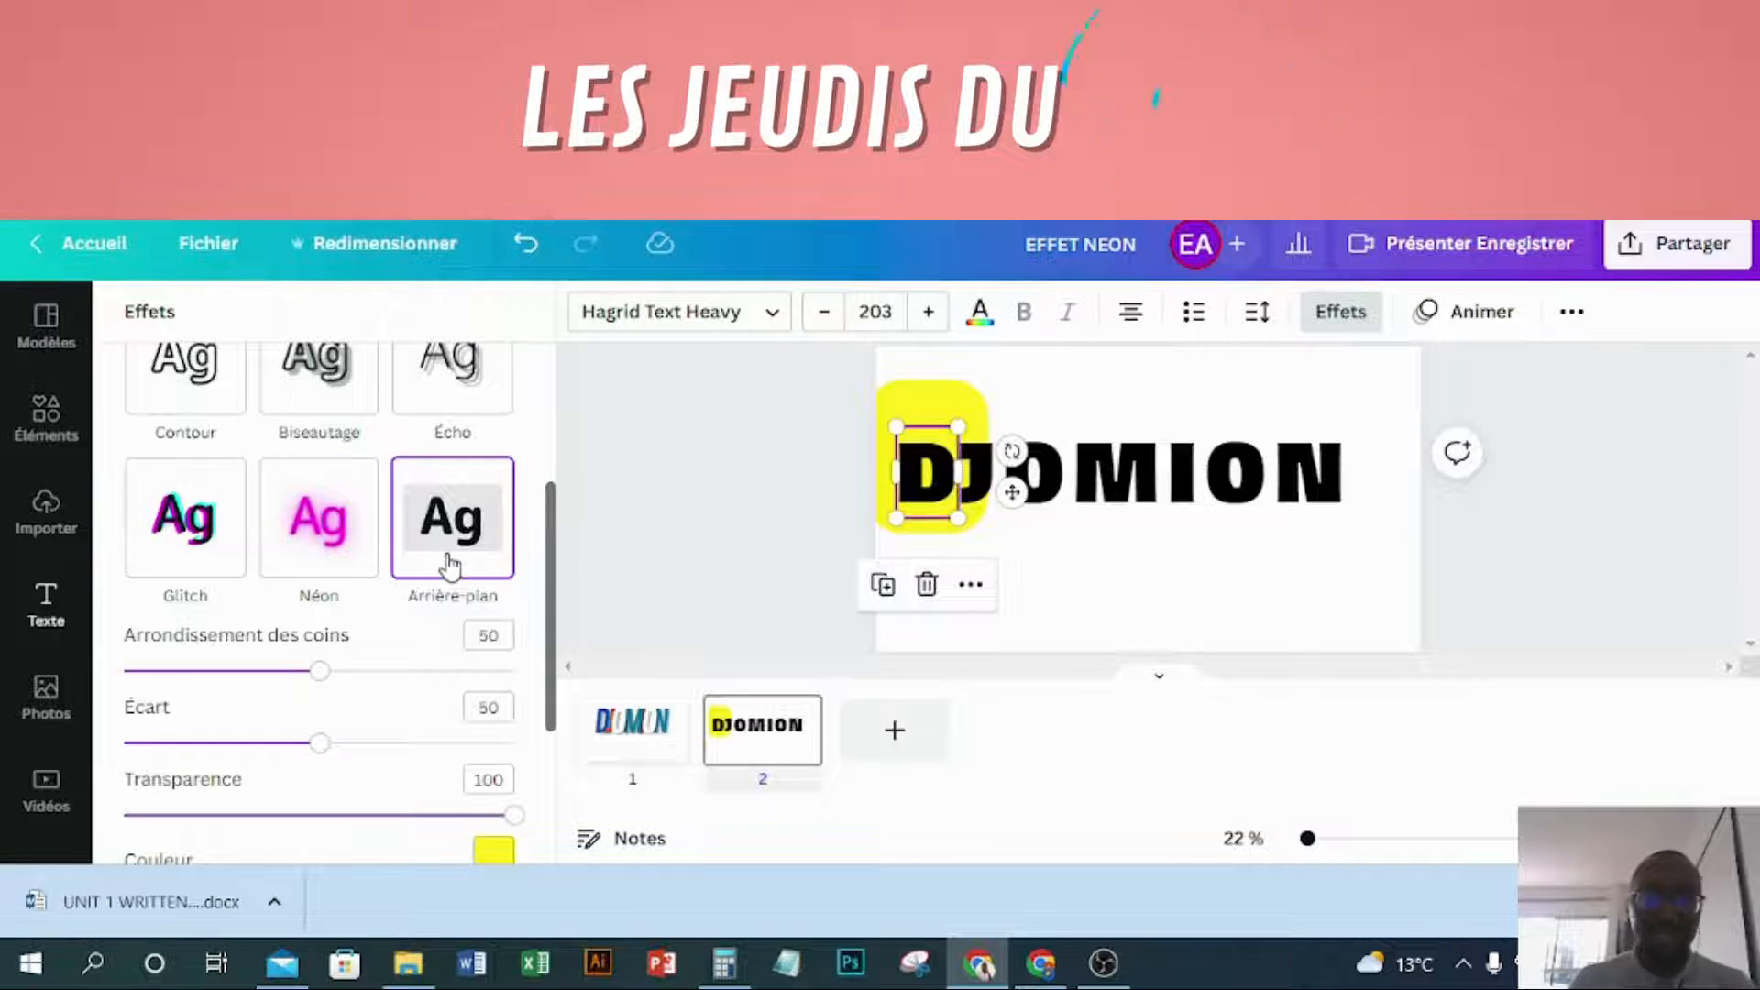
scroll(449, 564, up, 3)
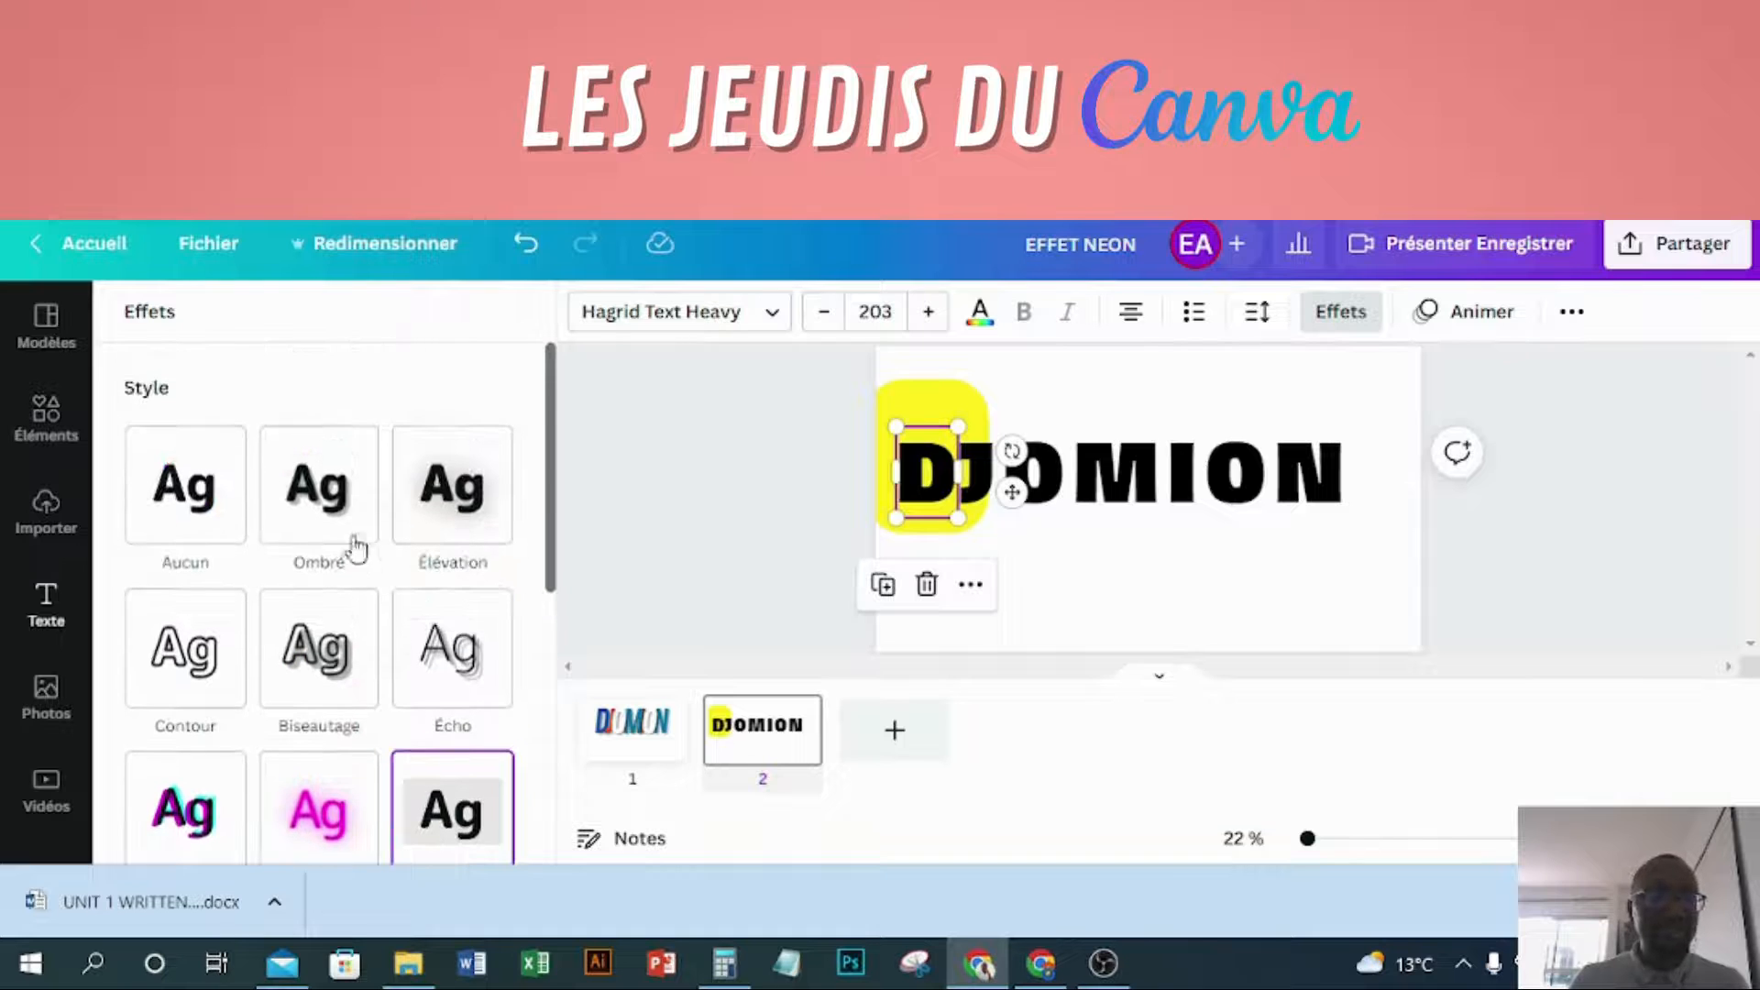
- Apply the Ombré effect to the letter D and colour its shadow light grey after trying teal
click(319, 505)
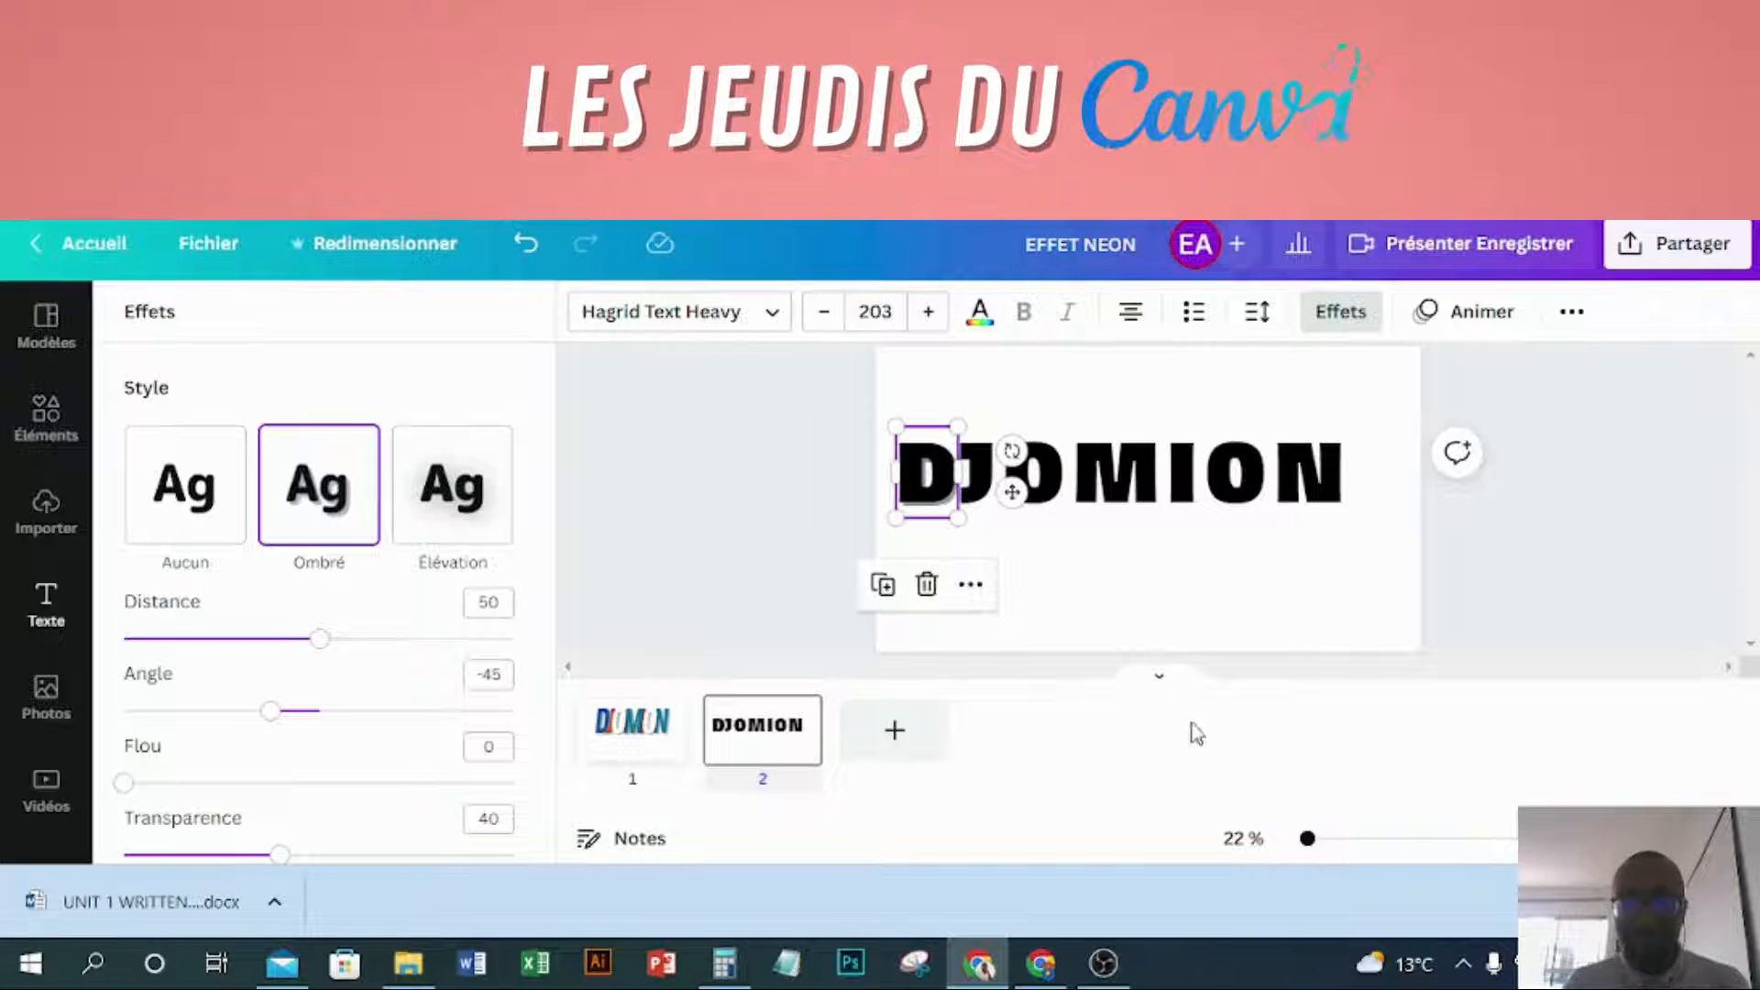
drag(1308, 839, 1319, 839)
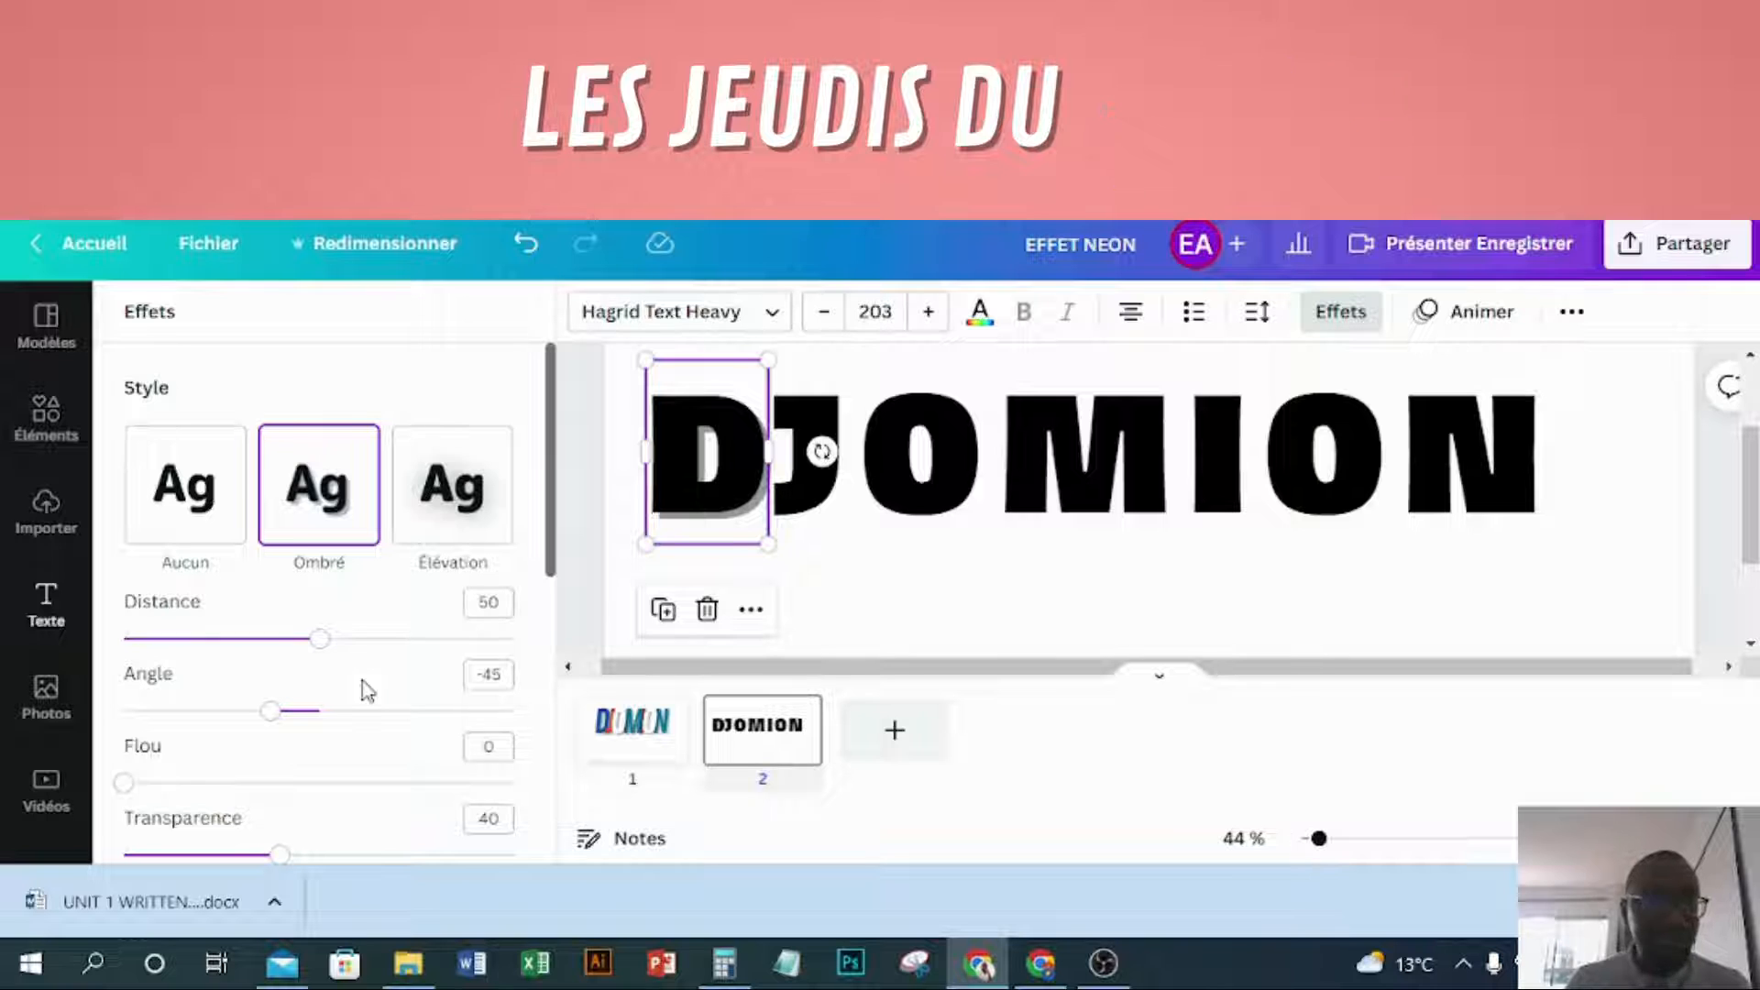
scroll(366, 683, down, 3)
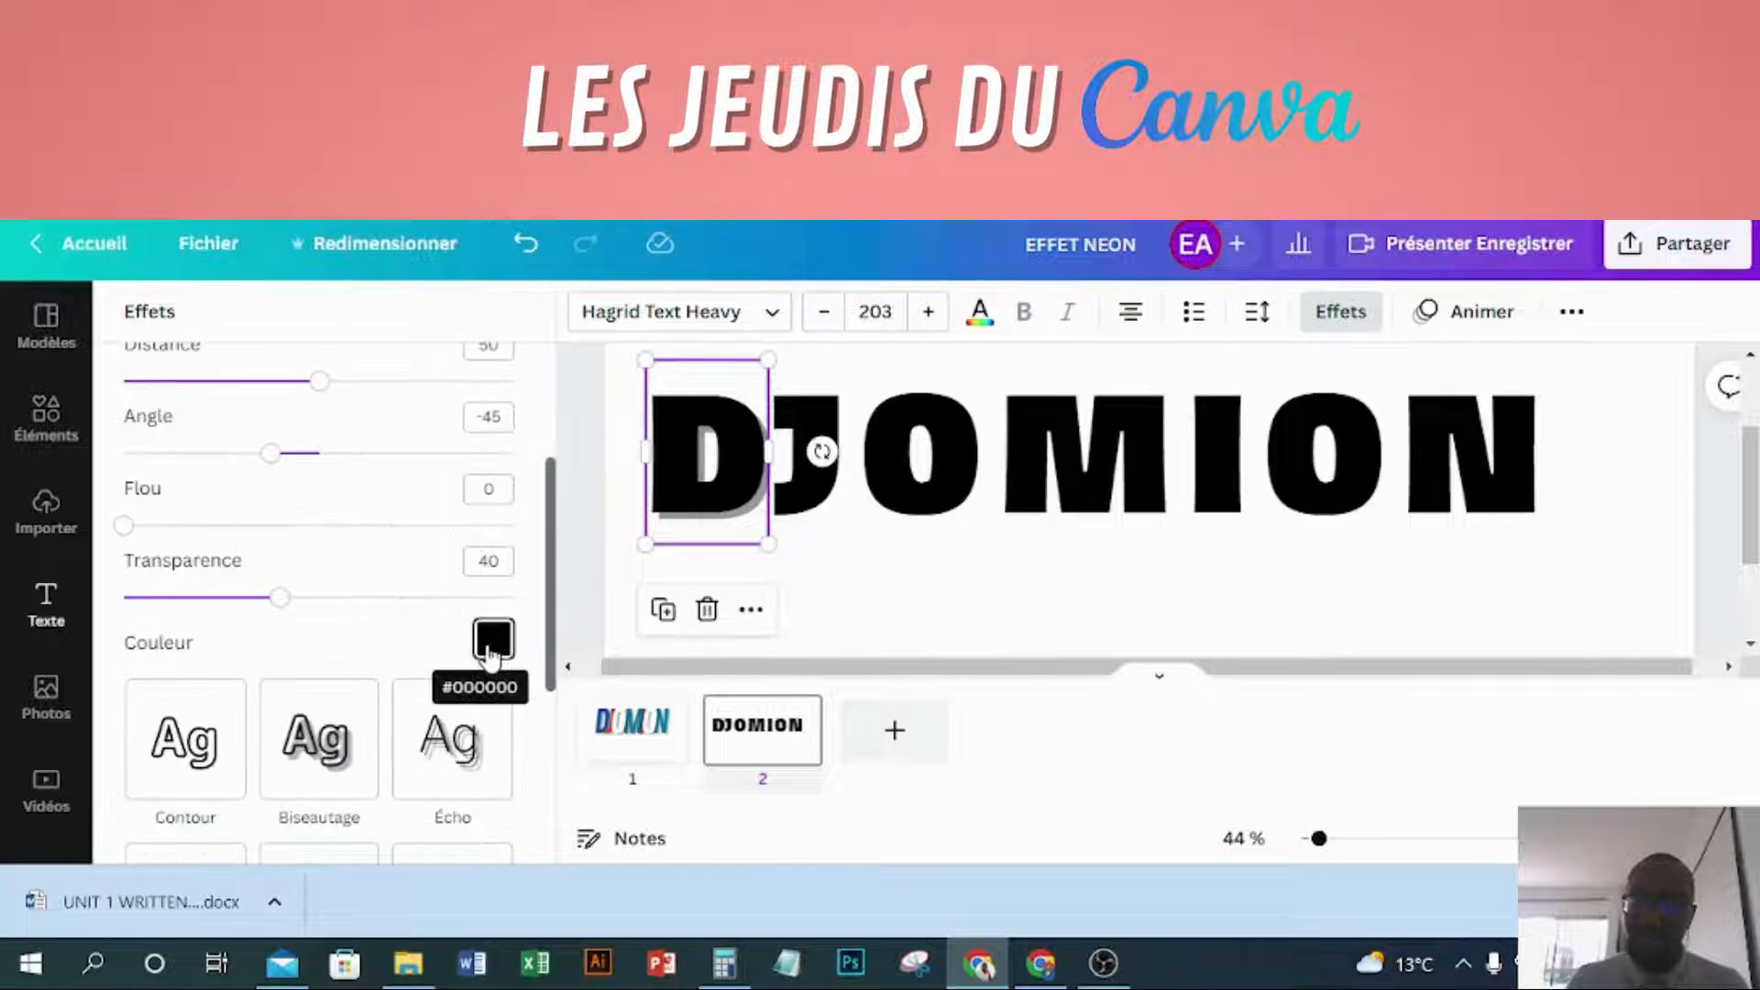
click(492, 647)
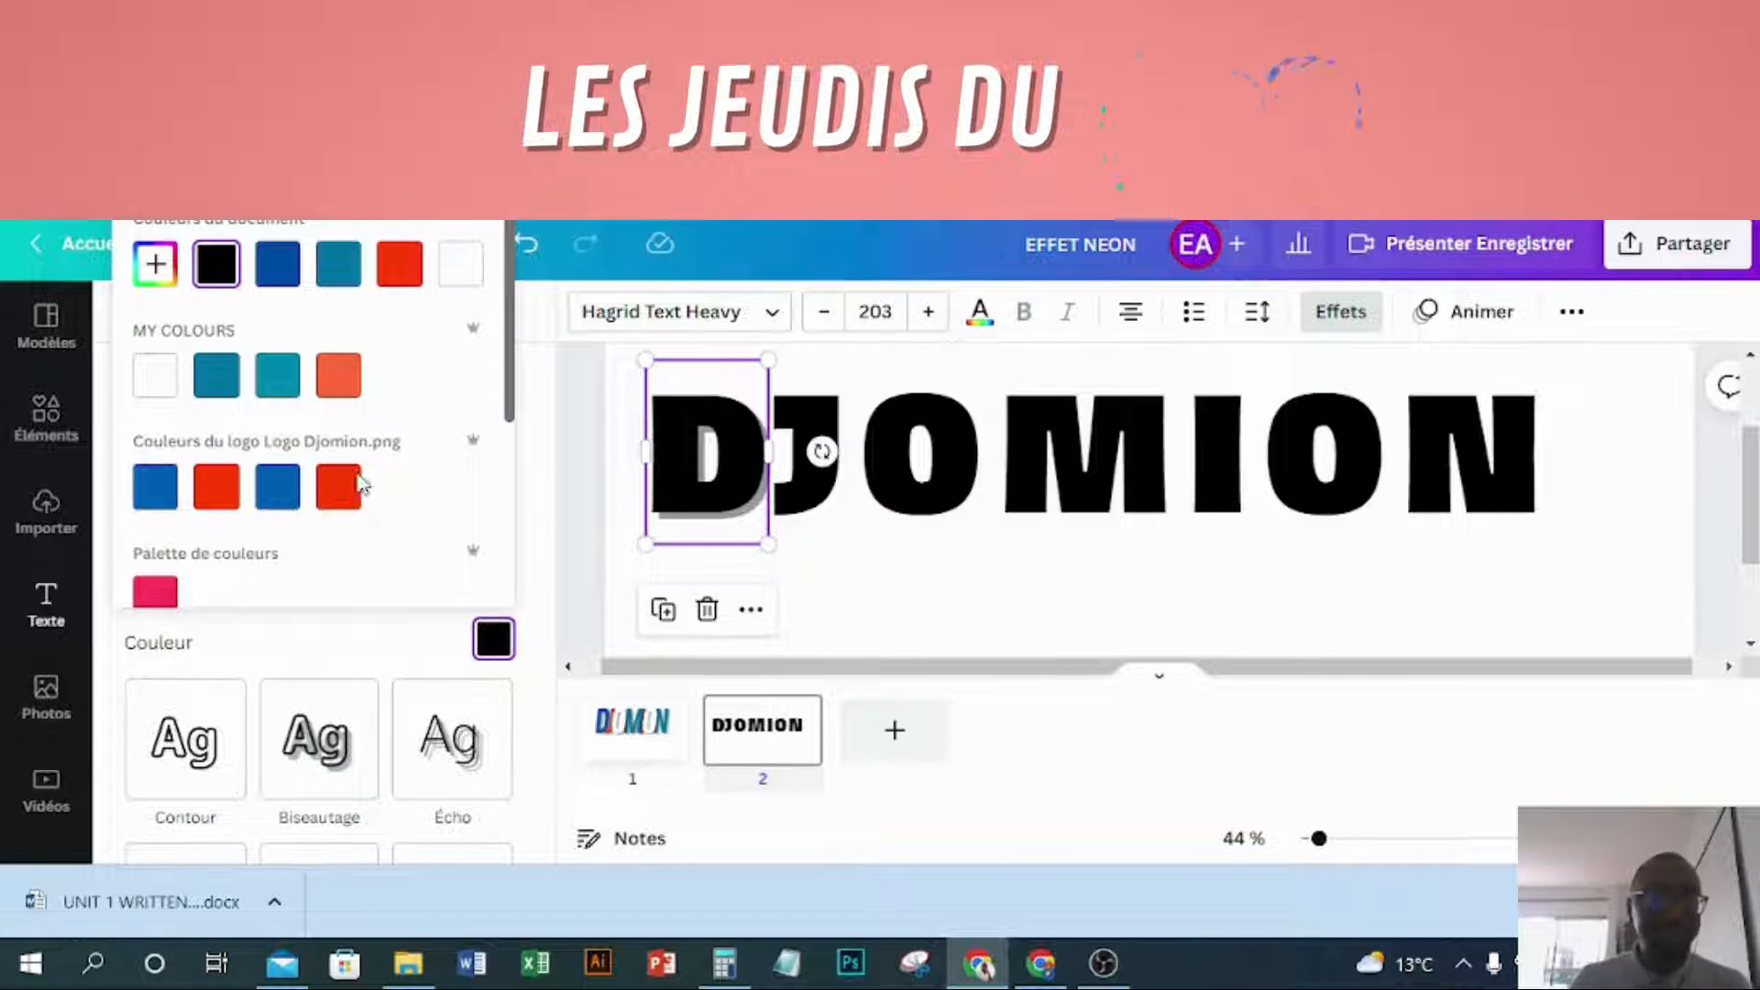
click(338, 266)
scroll(409, 440, down, 3)
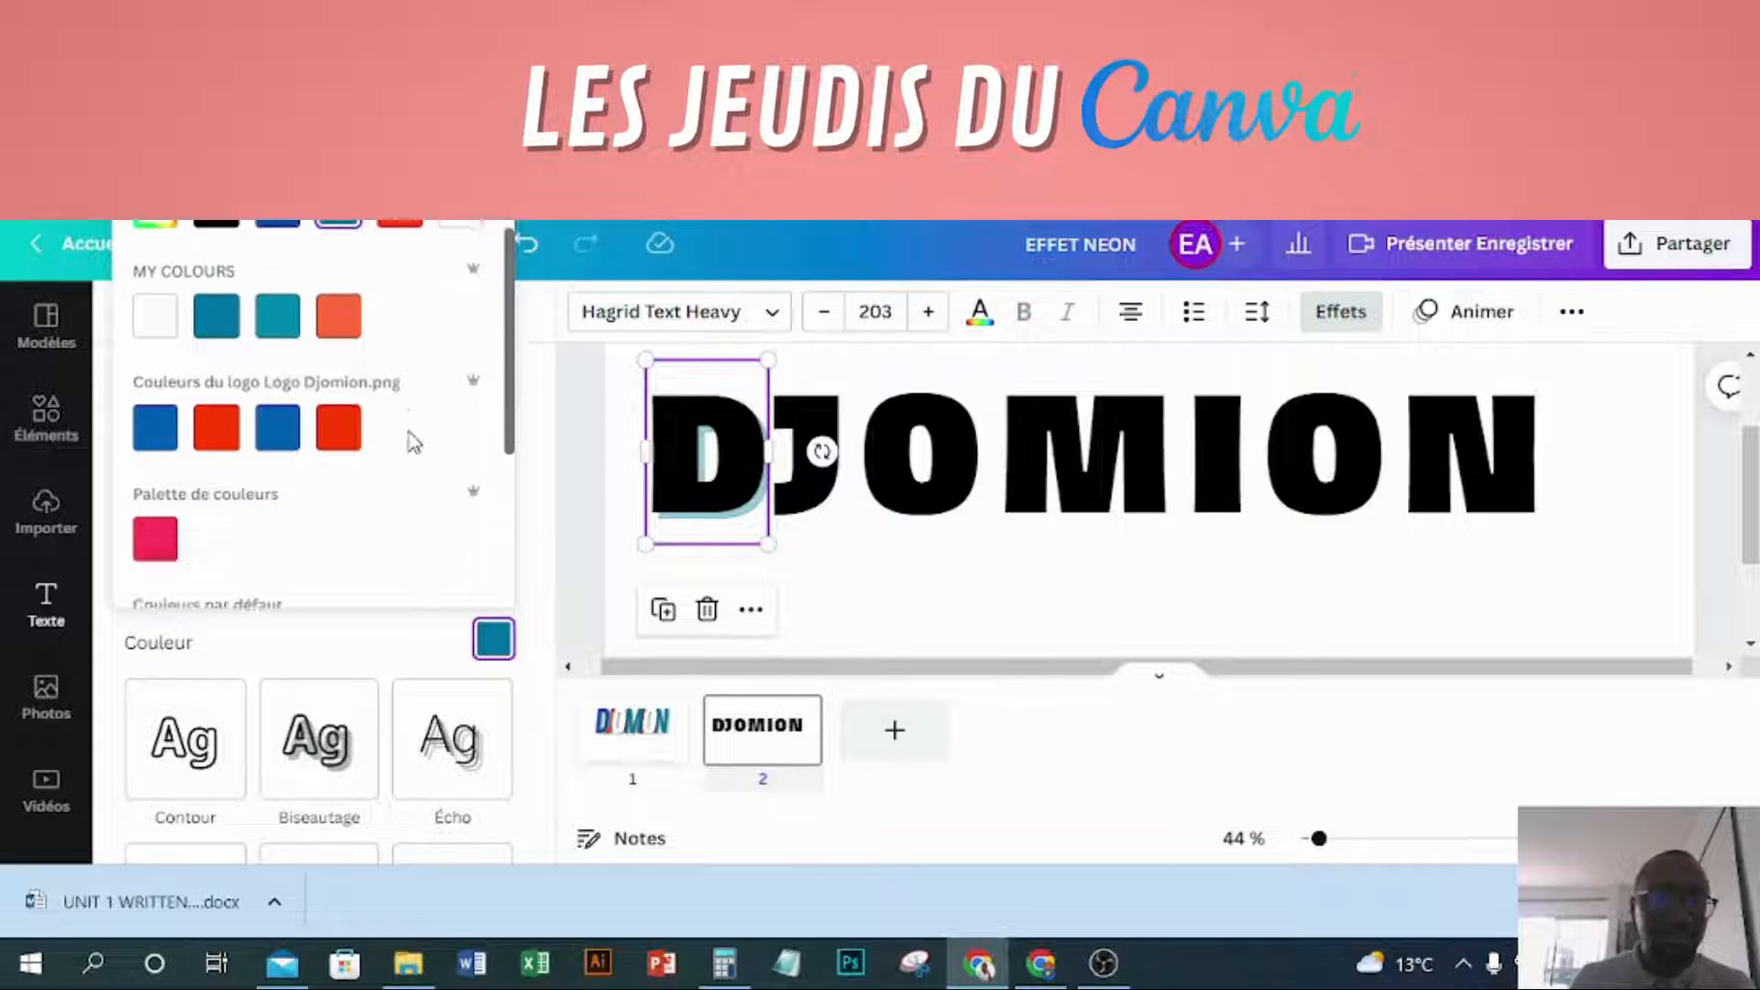
click(408, 447)
scroll(403, 454, up, 3)
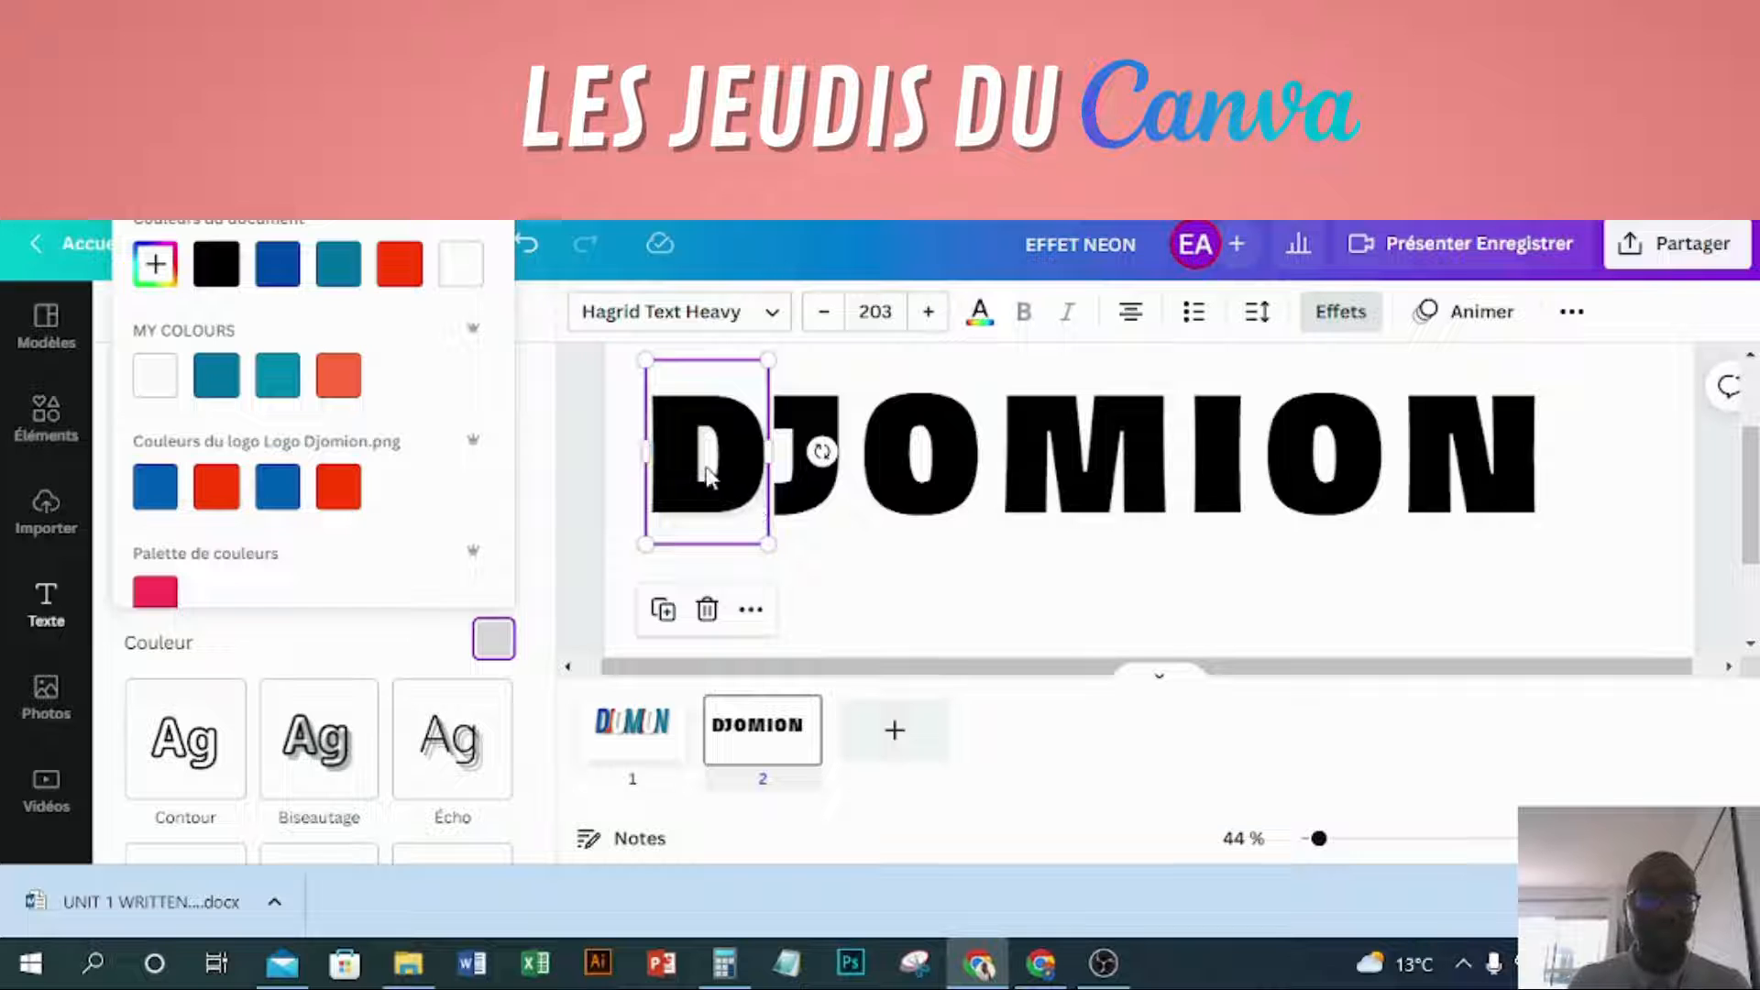
- Check the letter colours on page 1 and set the letter D on page 2 to the document's dark blue
click(625, 733)
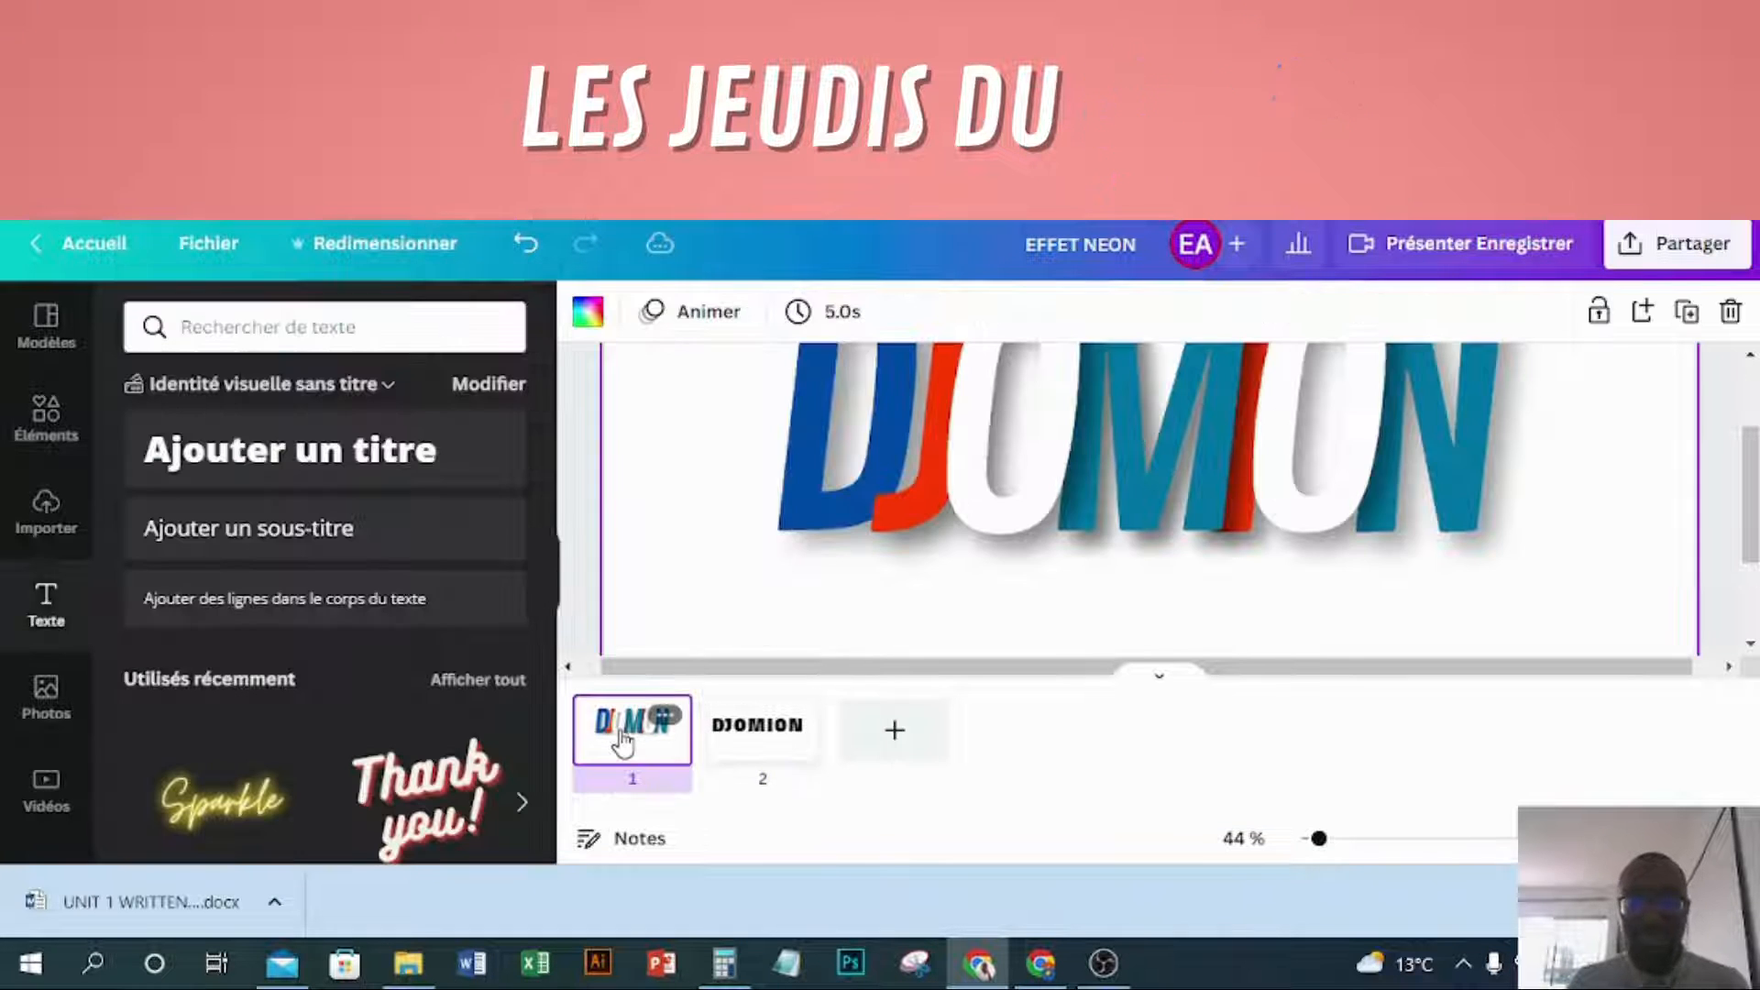
click(758, 734)
click(673, 471)
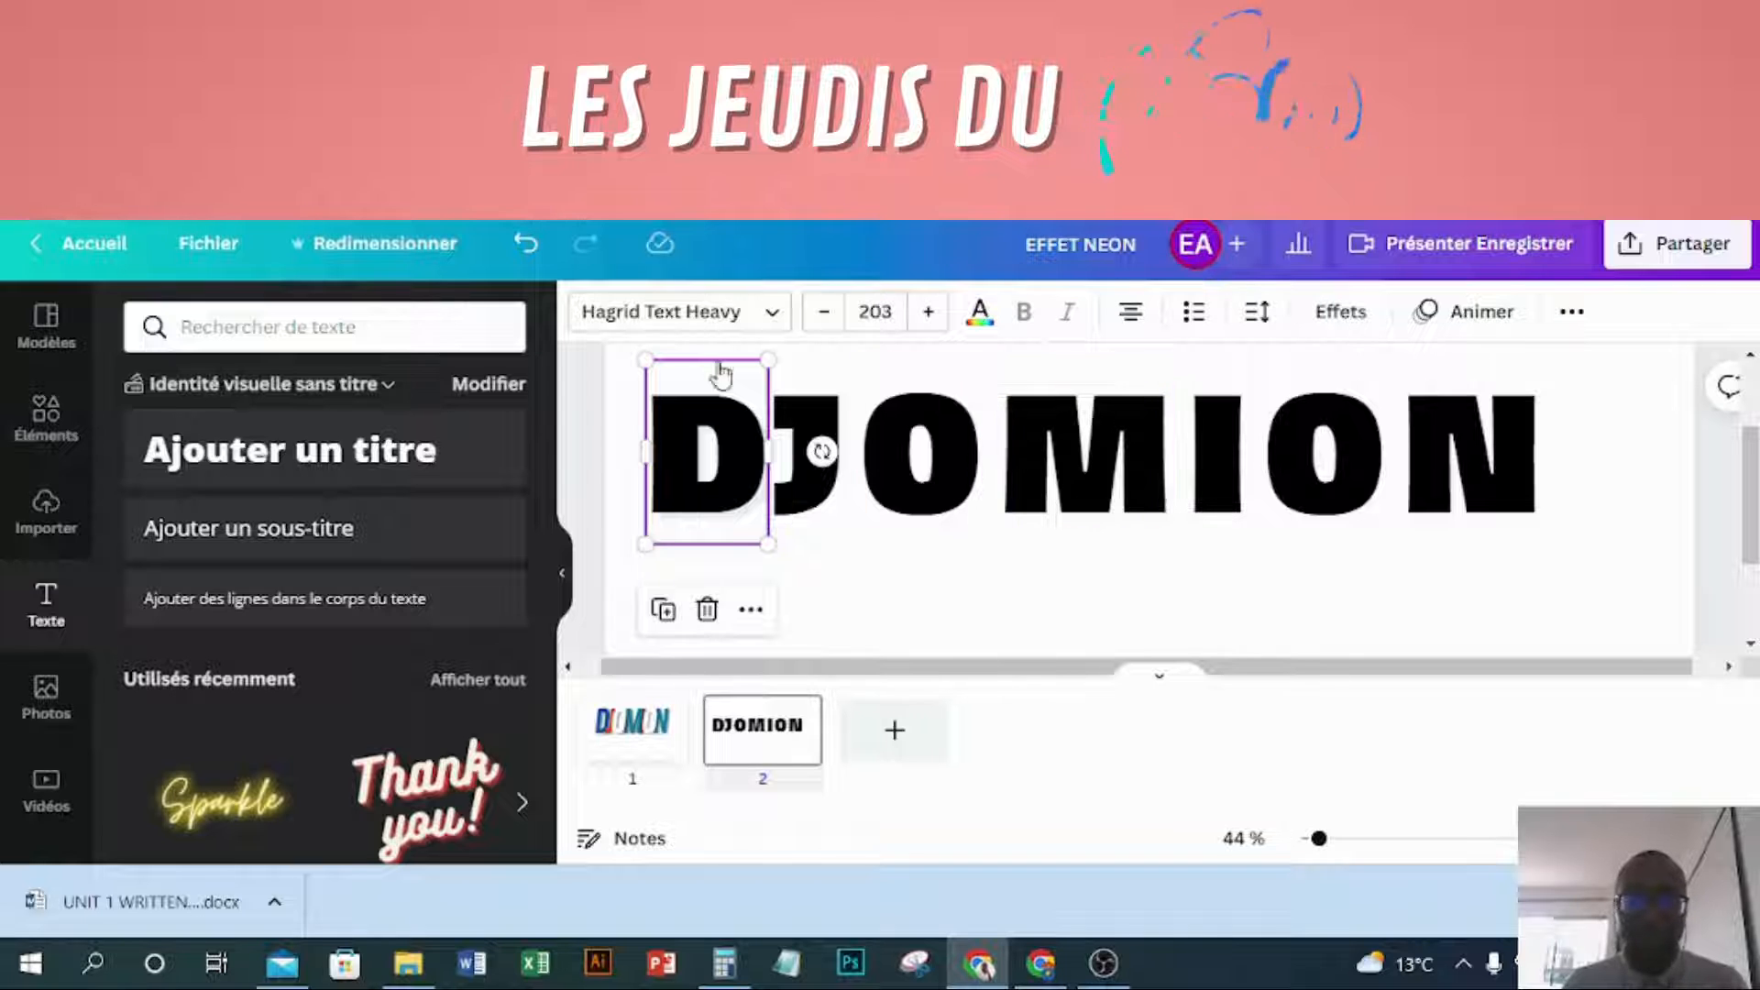
click(979, 313)
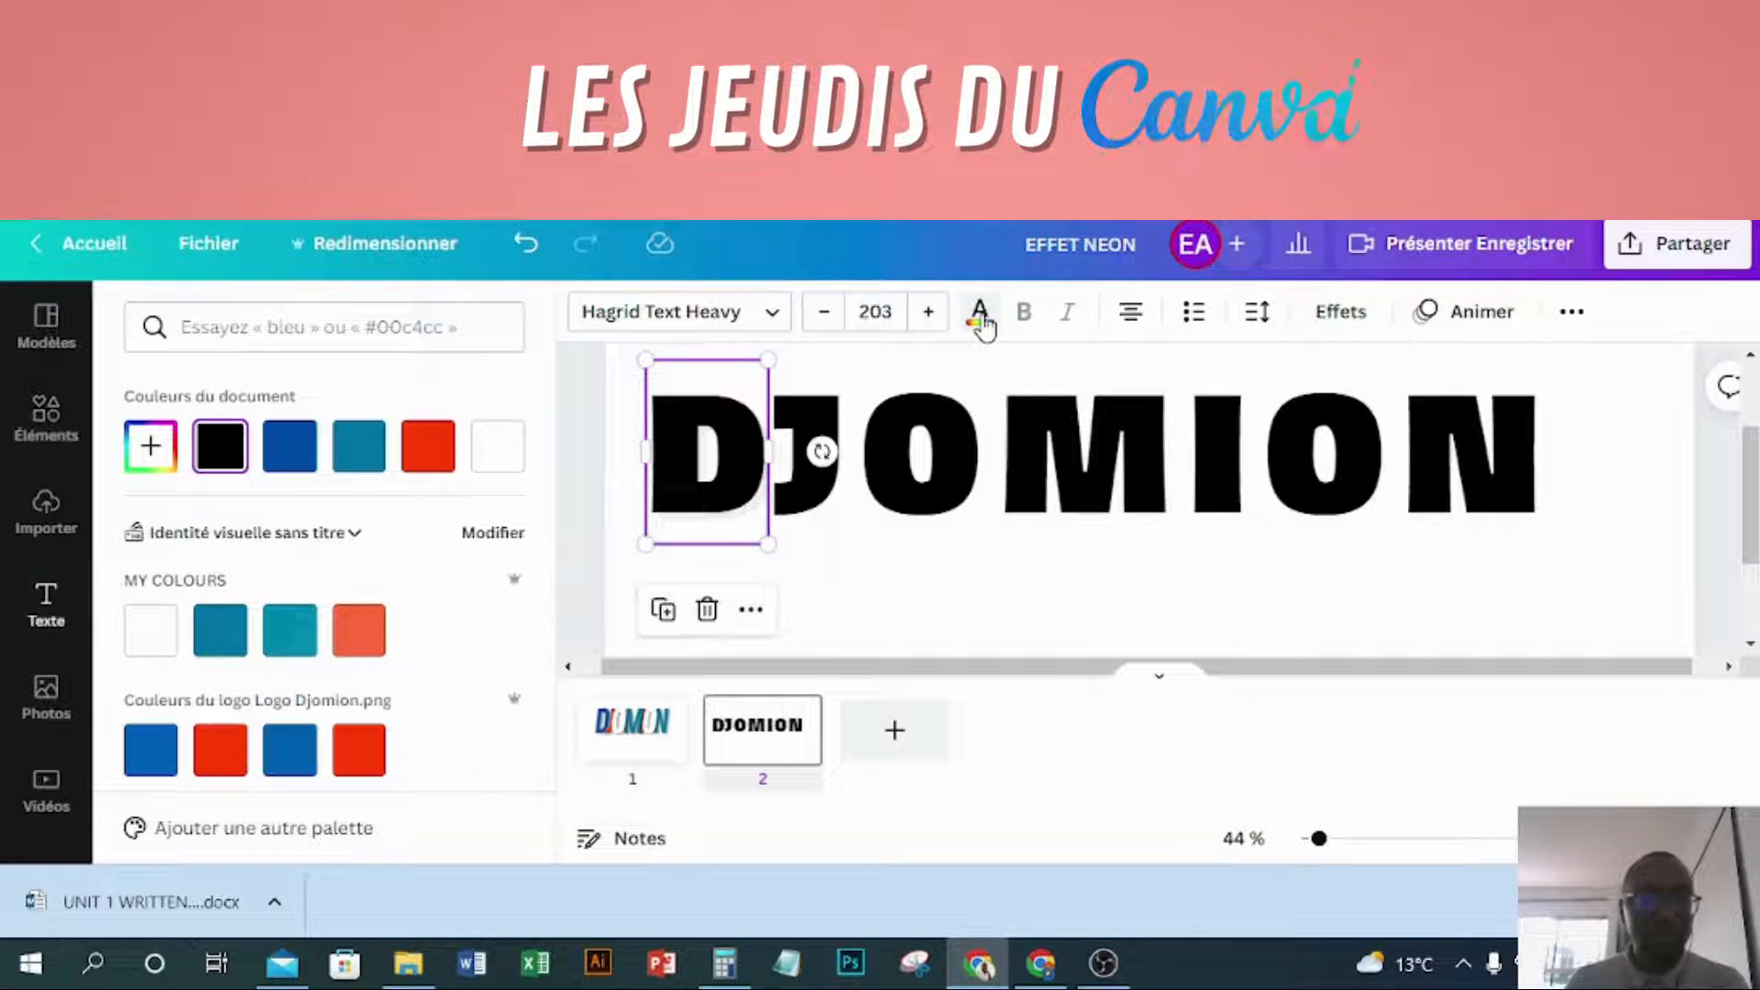
click(290, 447)
- Set the shadow colour of the blue D to dark grey from the default colours, after trying lighter greys
click(1340, 312)
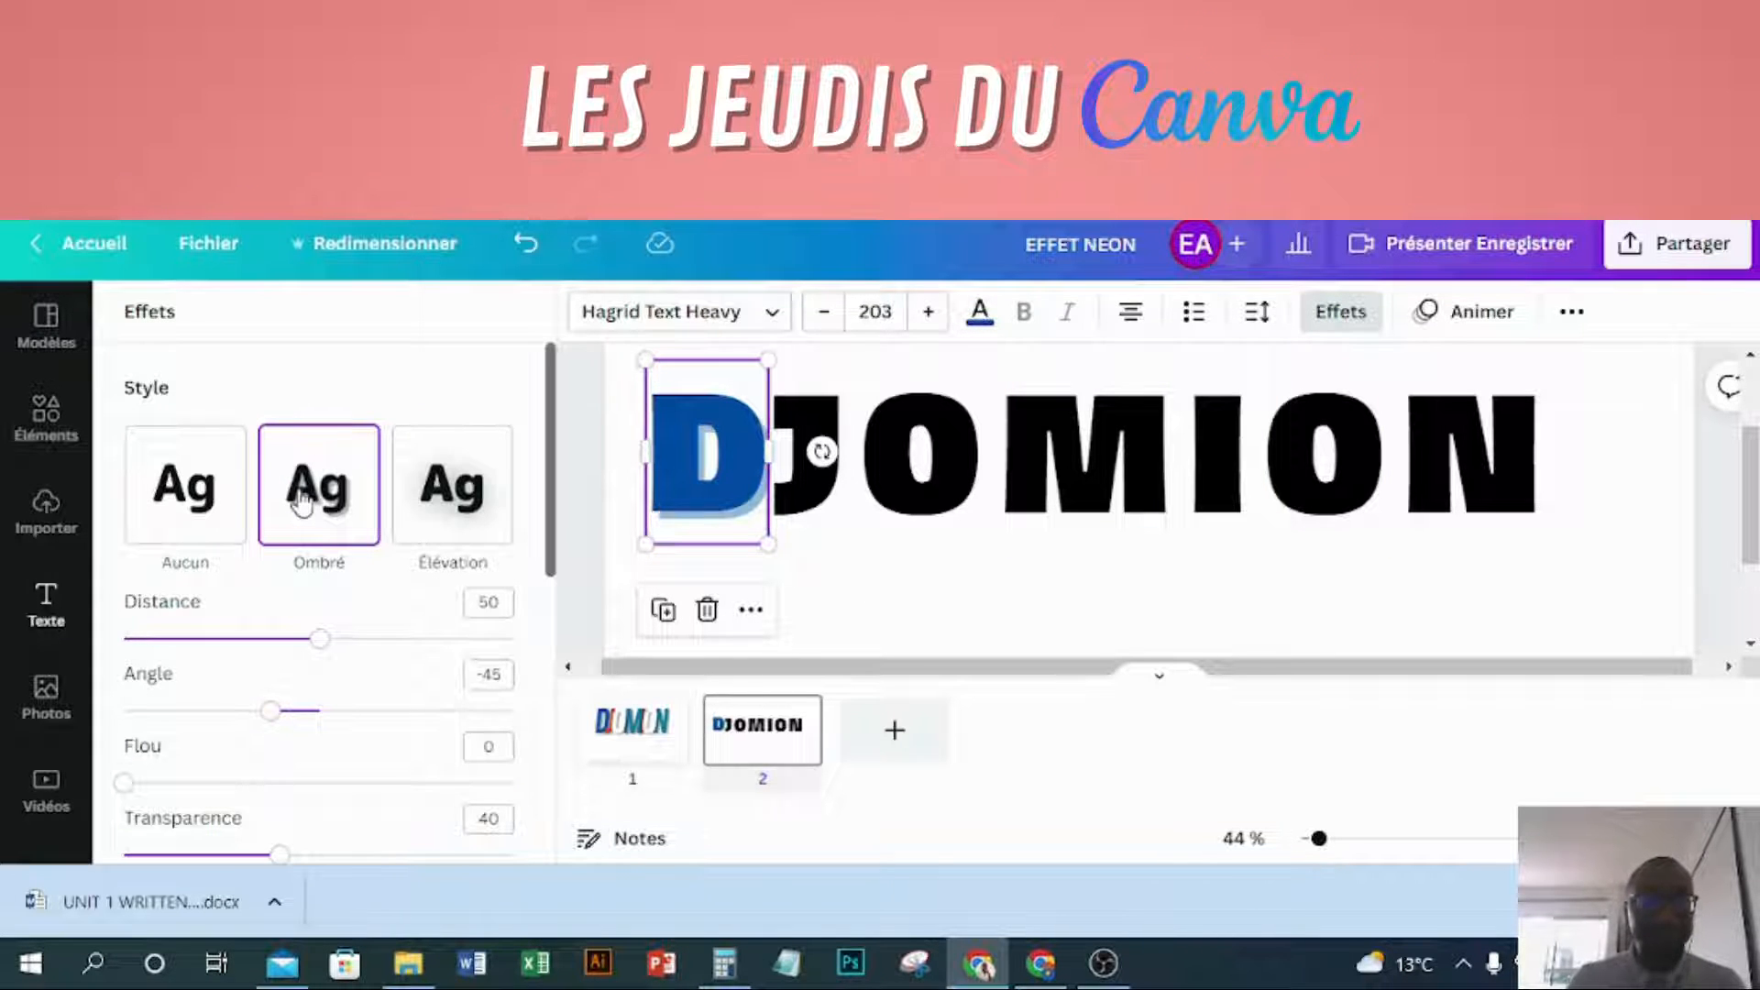
scroll(380, 612, down, 4)
click(491, 509)
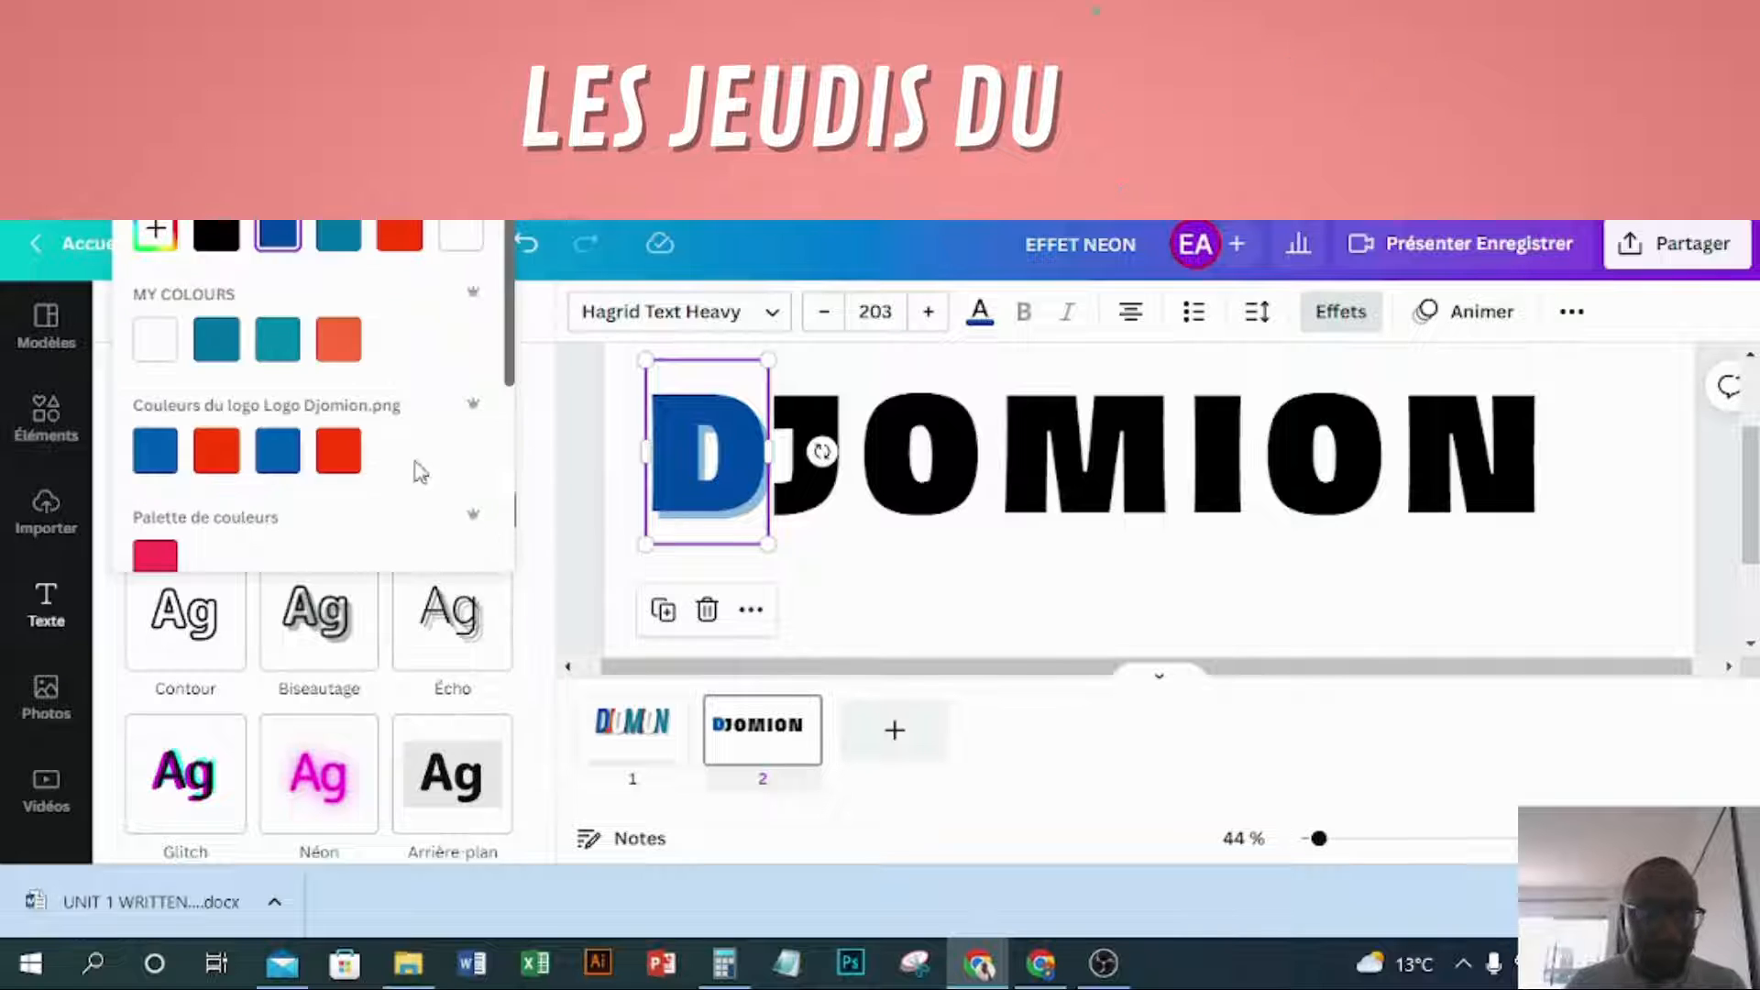
scroll(397, 357, down, 3)
click(392, 417)
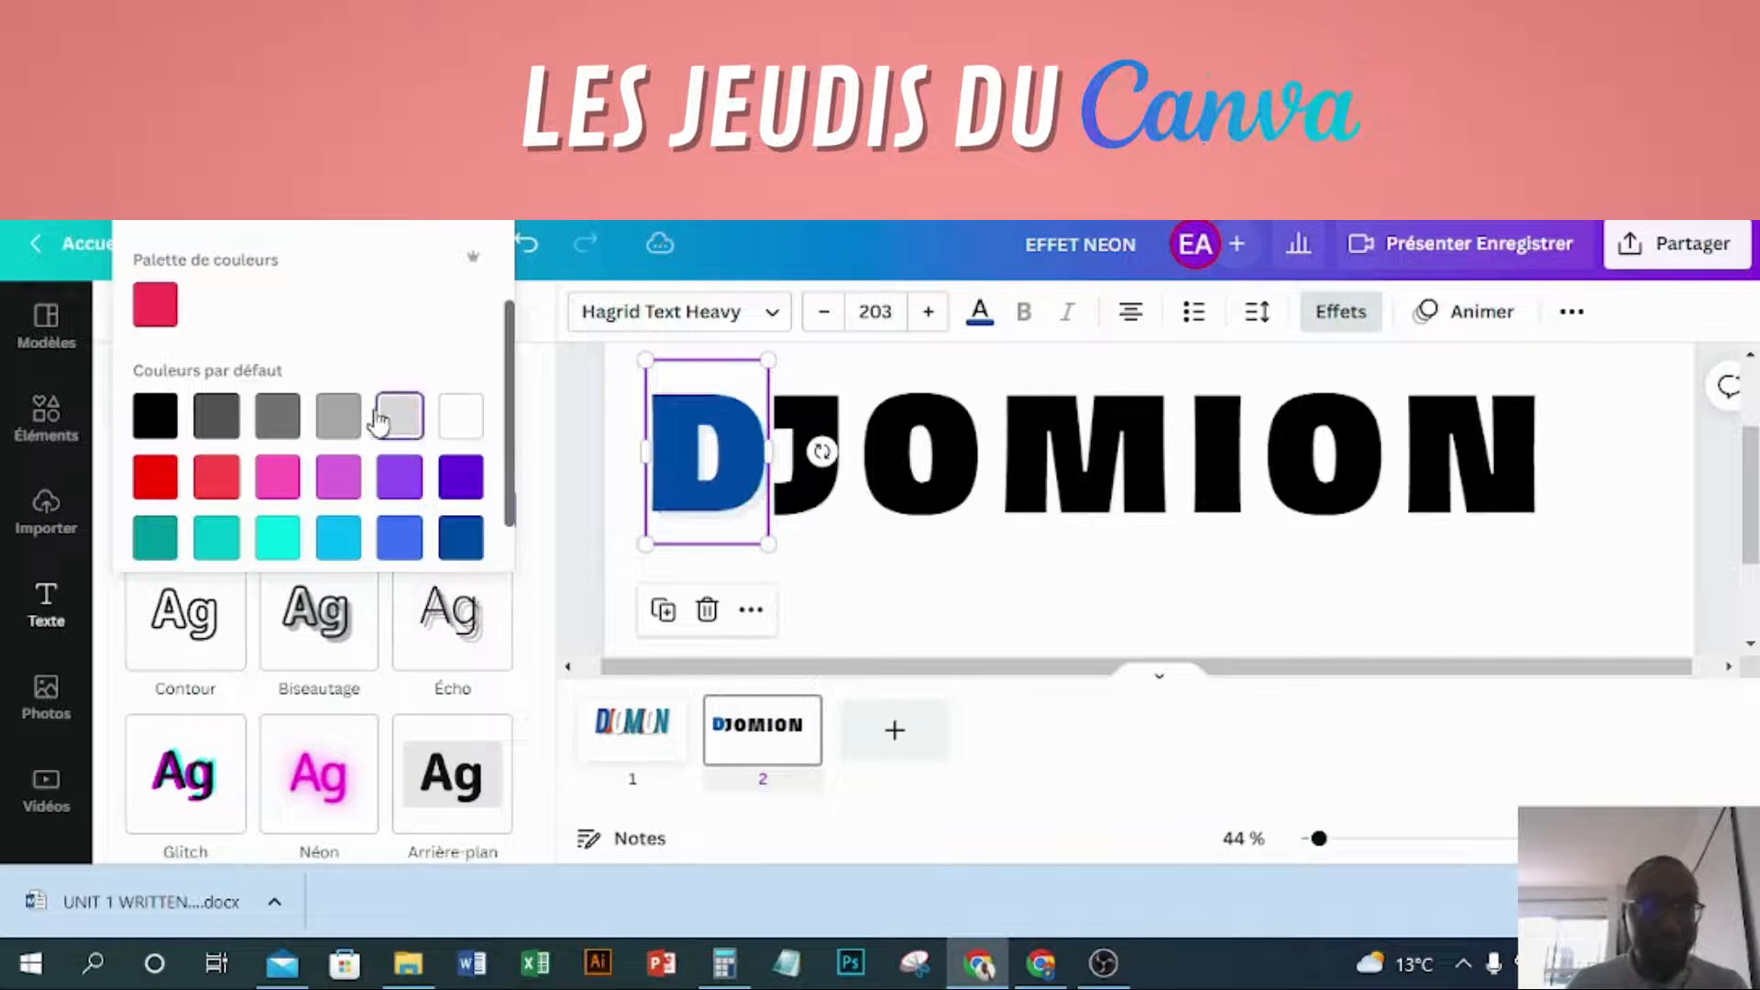
click(277, 417)
click(234, 427)
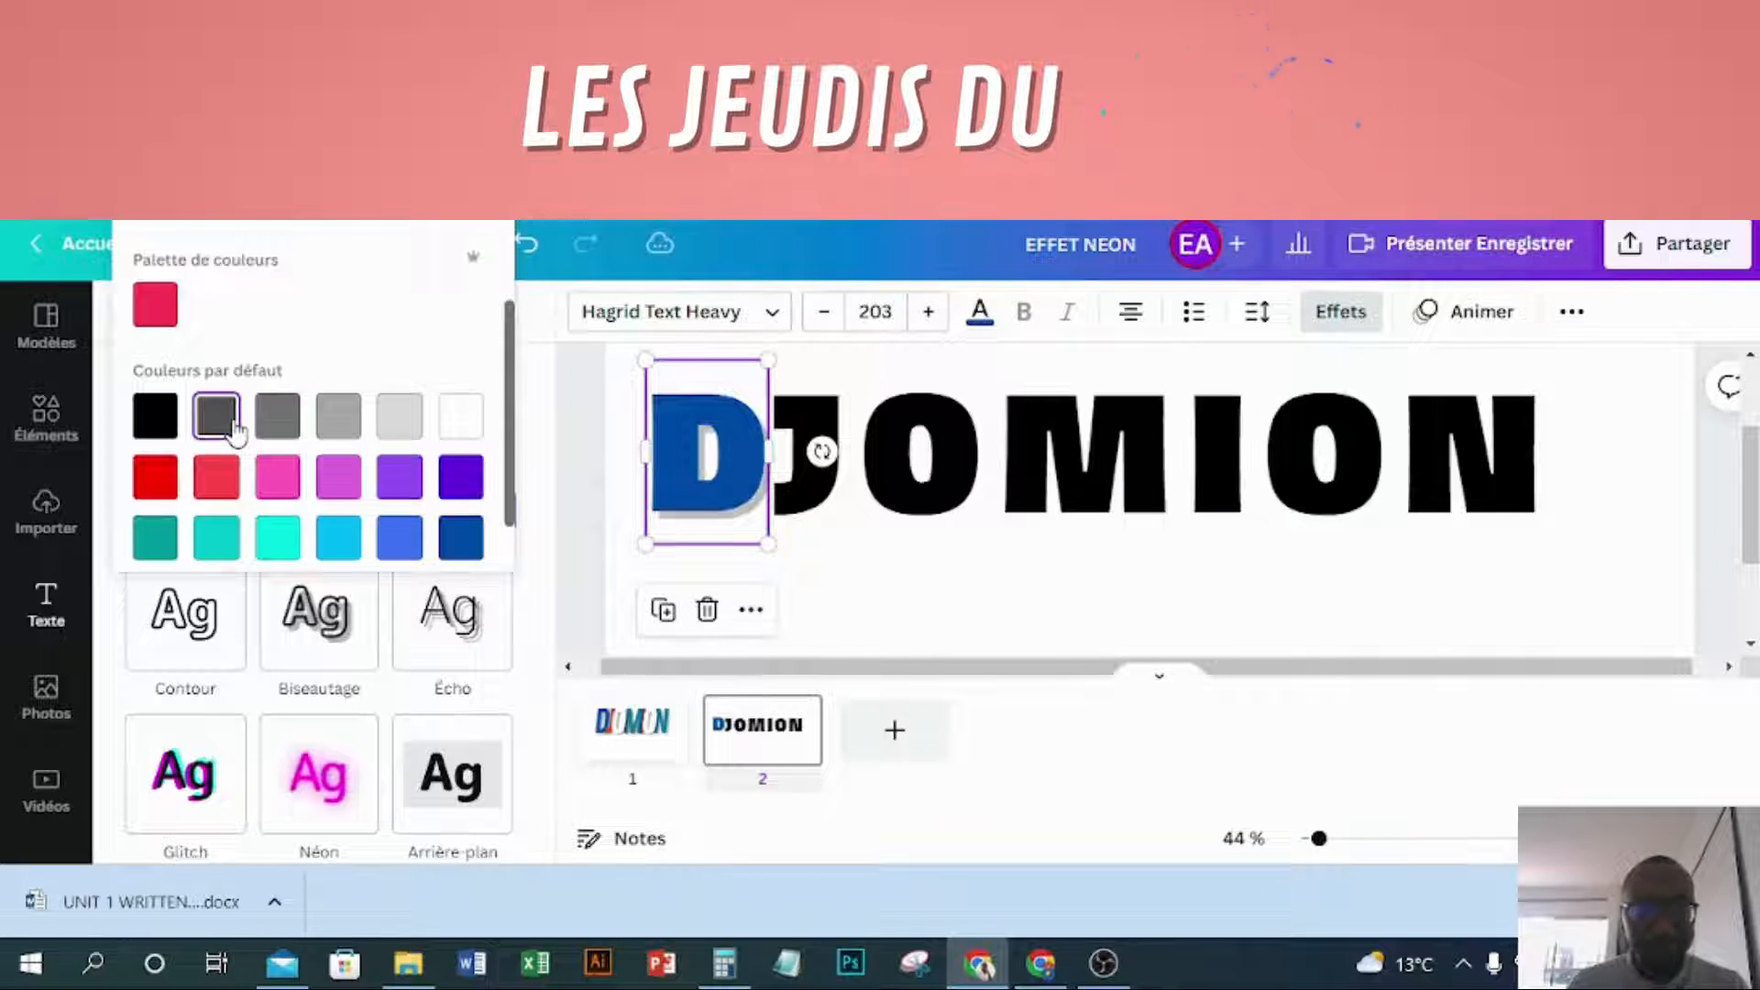
scroll(357, 392, up, 3)
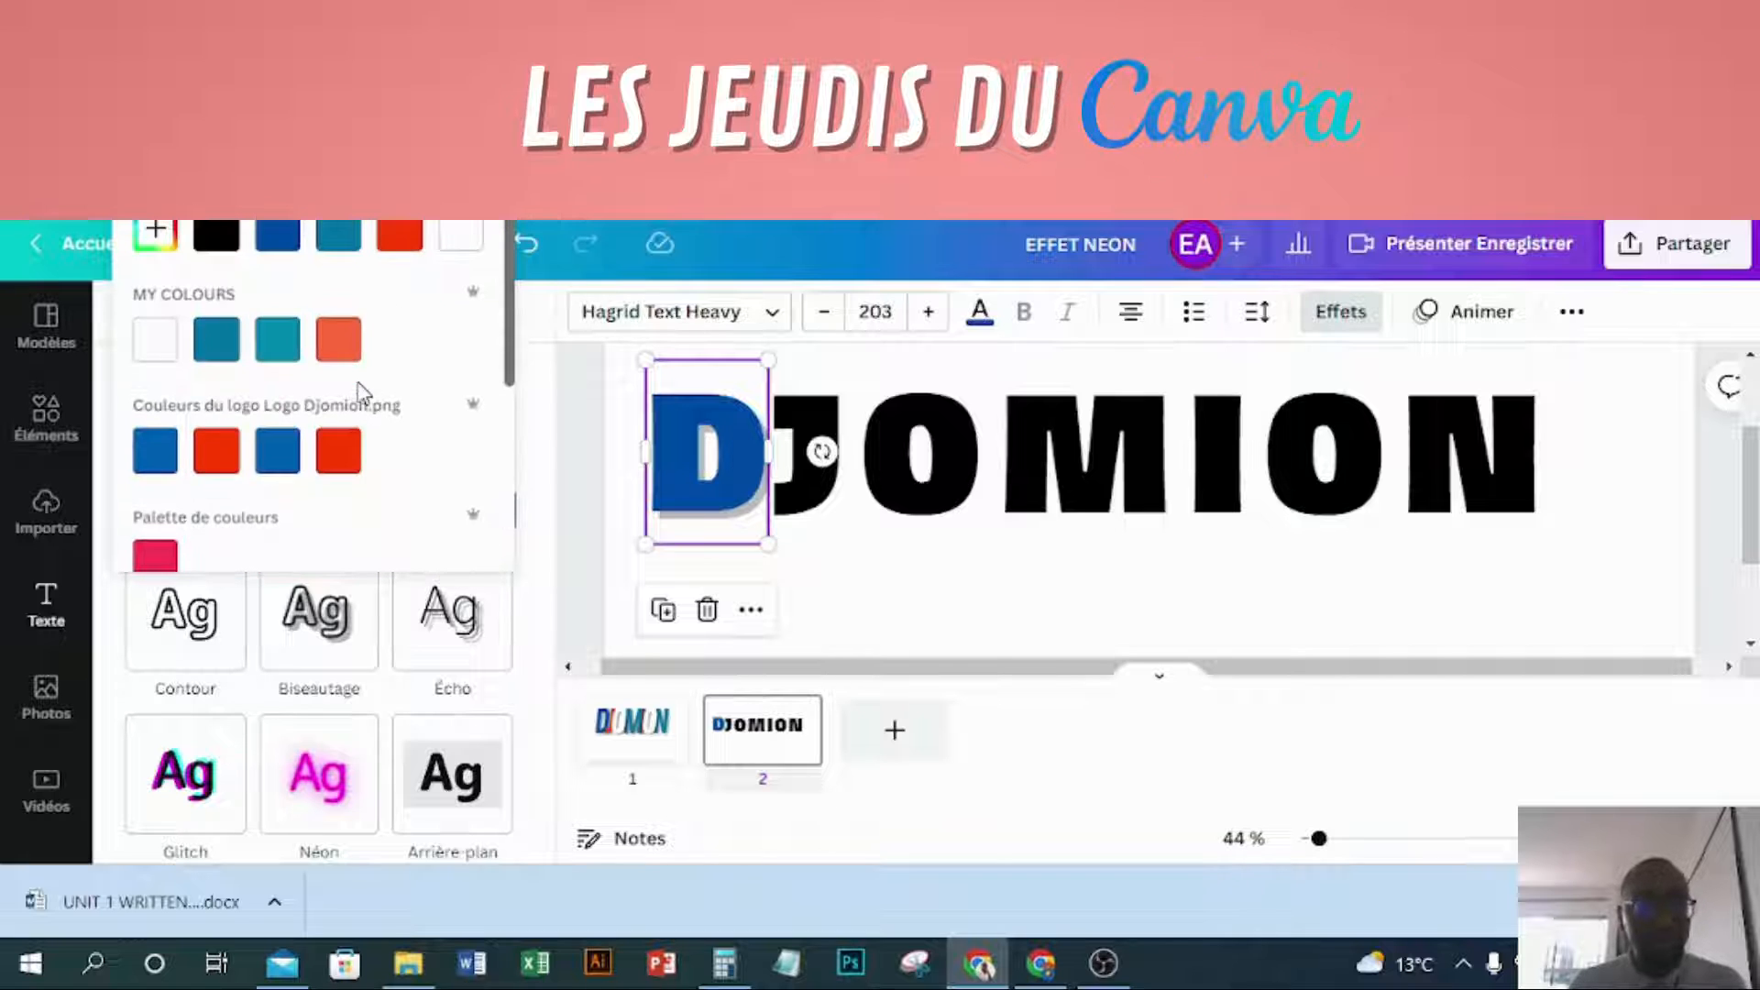
scroll(384, 385, down, 1)
scroll(396, 374, up, 2)
- Set the D's shadow to distance 55, angle -36, blur (Flou) 46 and transparency 57
click(719, 460)
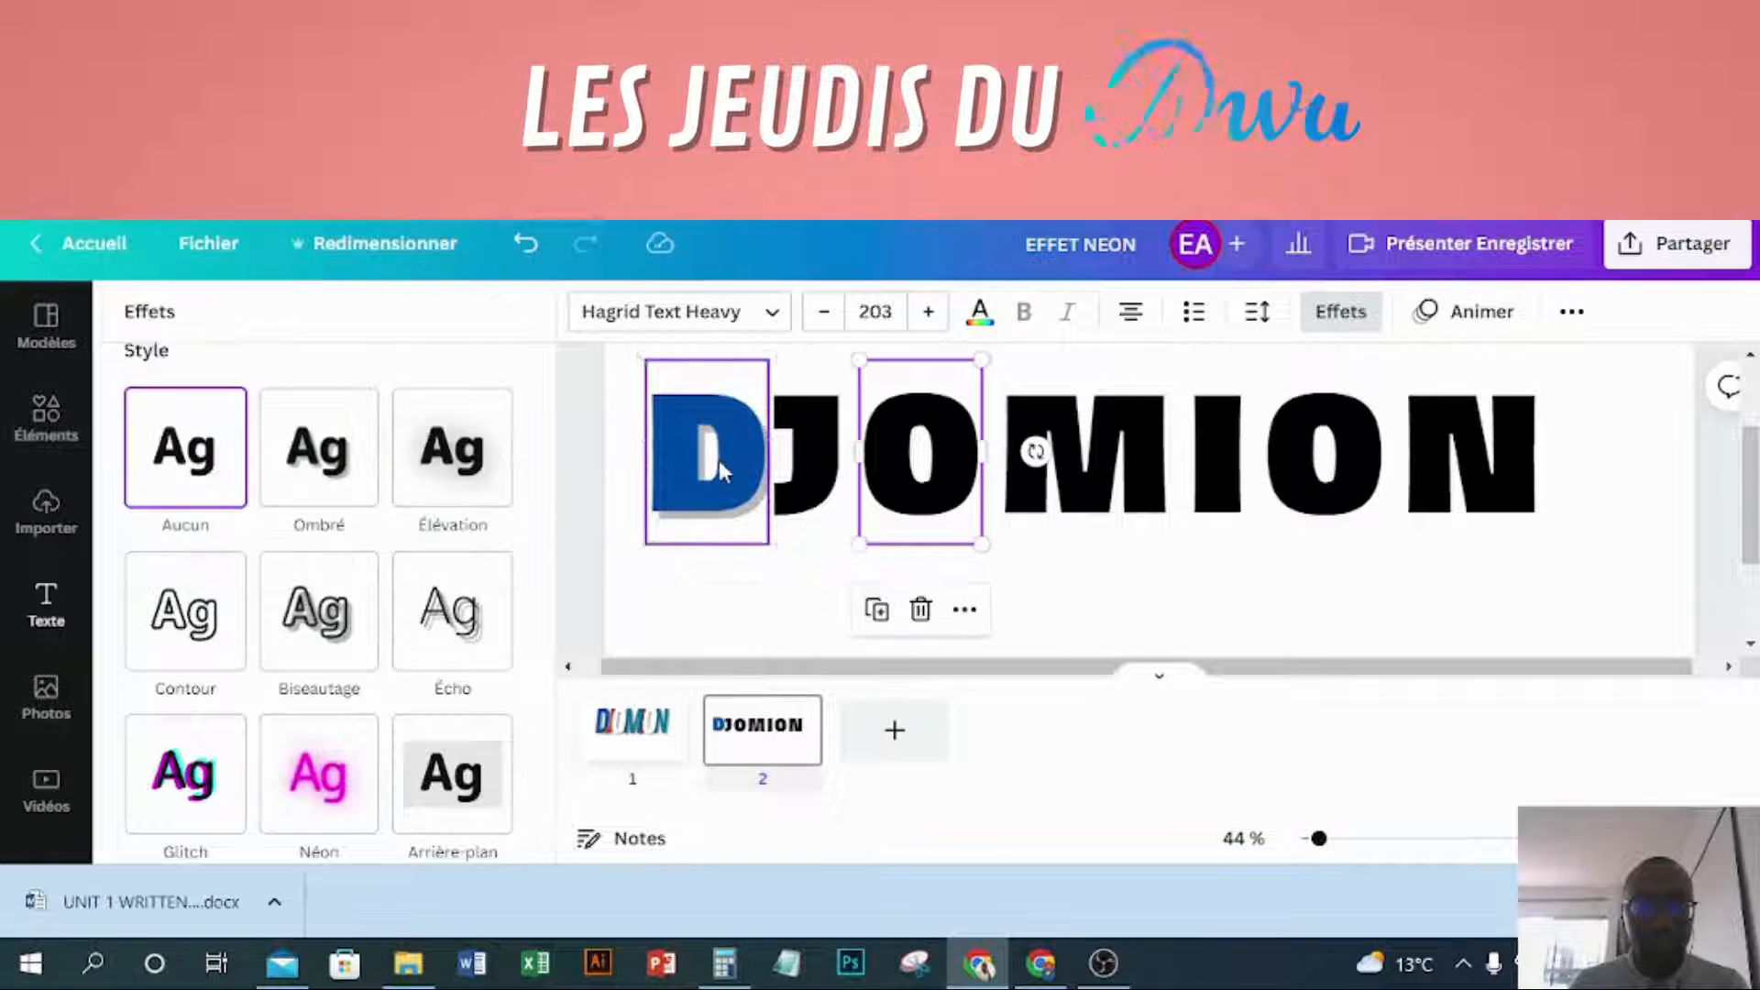
scroll(183, 462, down, 4)
scroll(229, 472, up, 3)
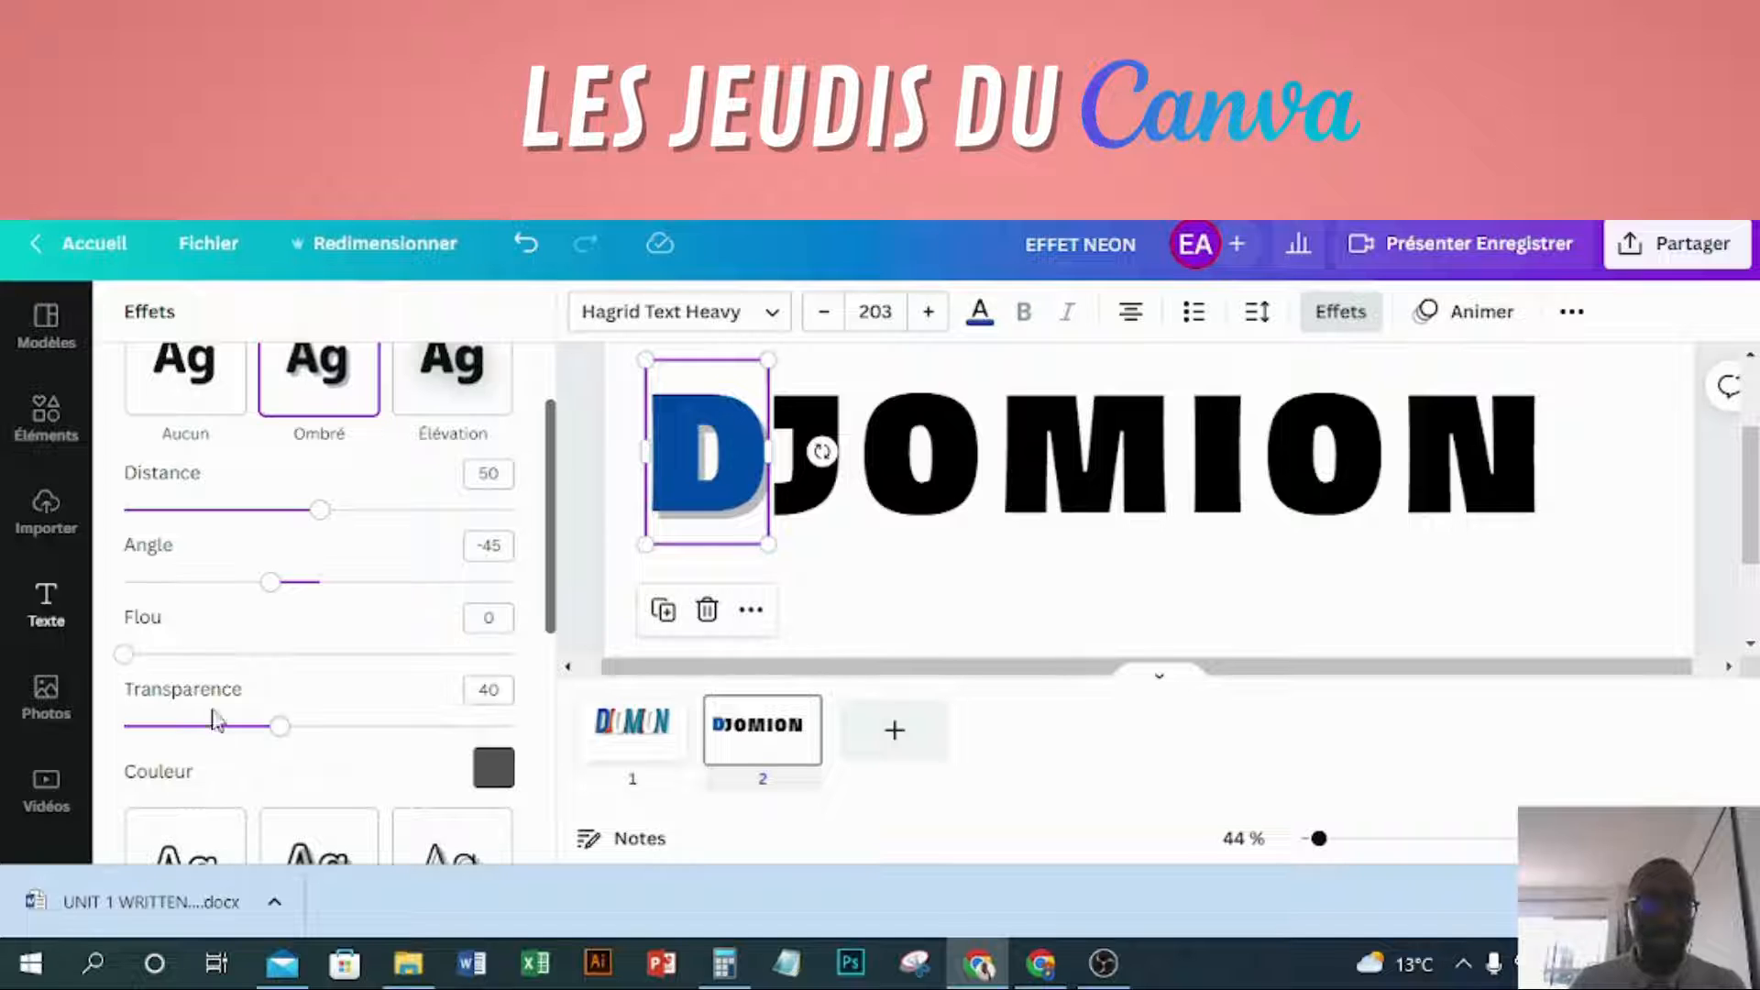
mouse_move(319, 510)
mouse_down()
mouse_move(128, 509)
mouse_move(339, 508)
mouse_up()
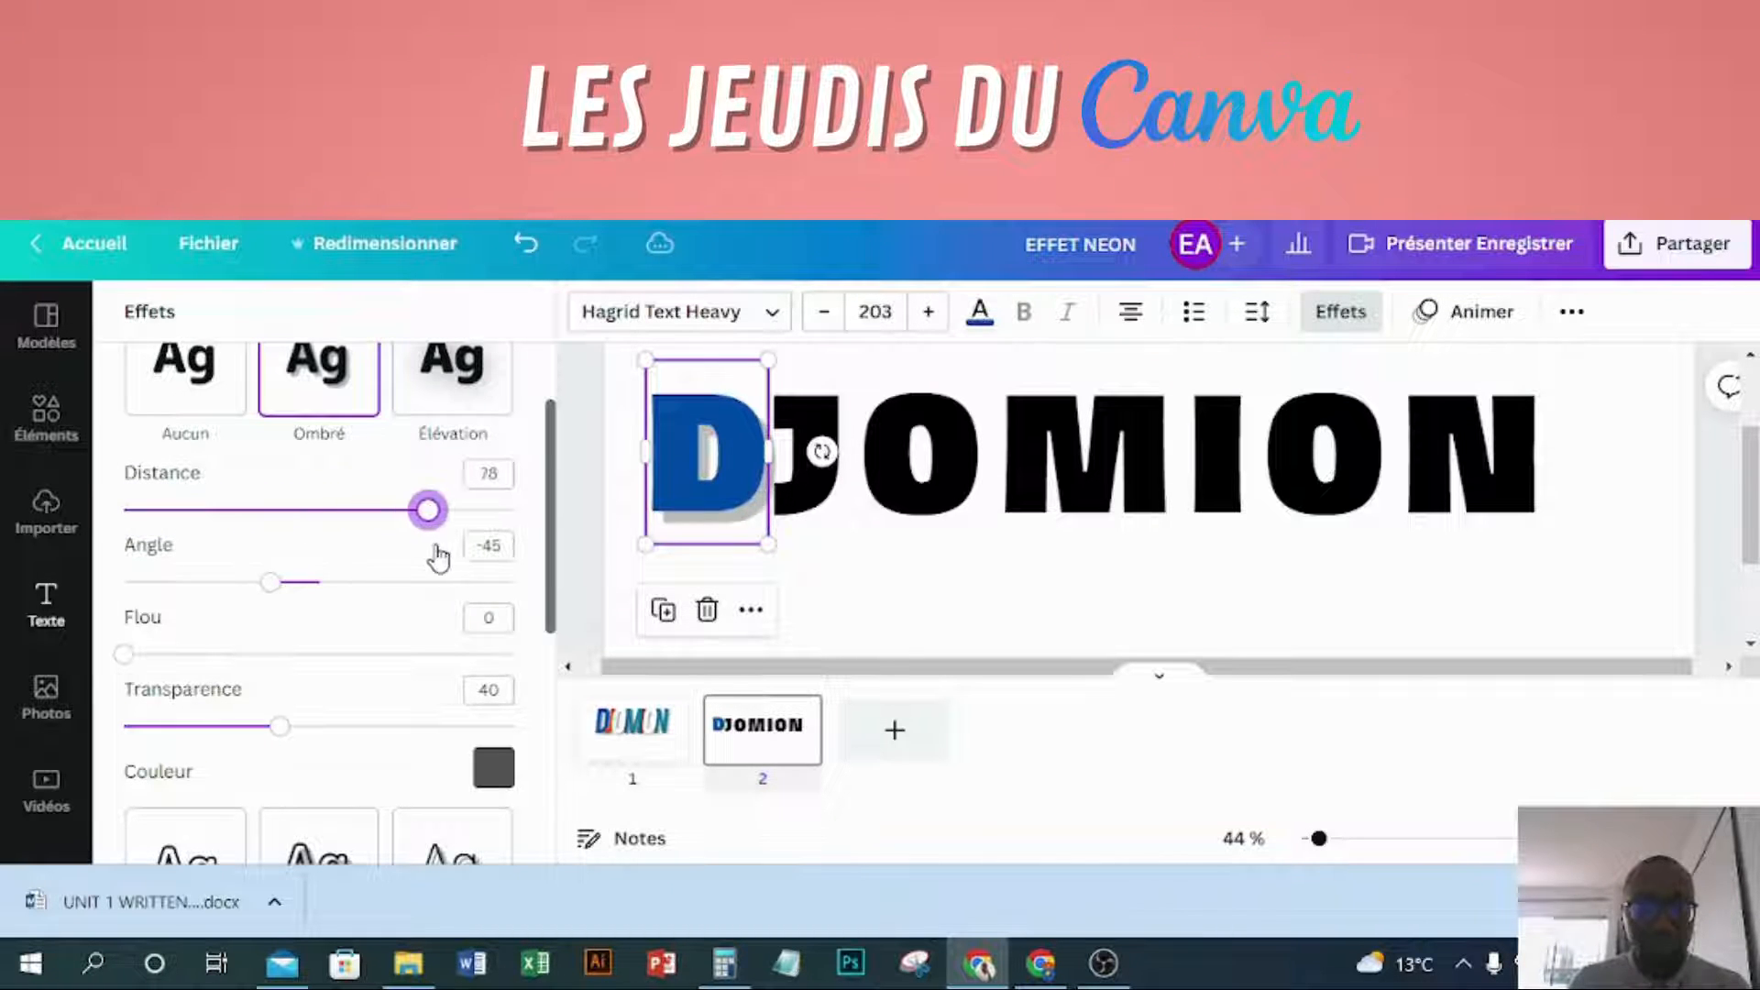
click(280, 581)
scroll(208, 541, down, 2)
drag(129, 525, 348, 591)
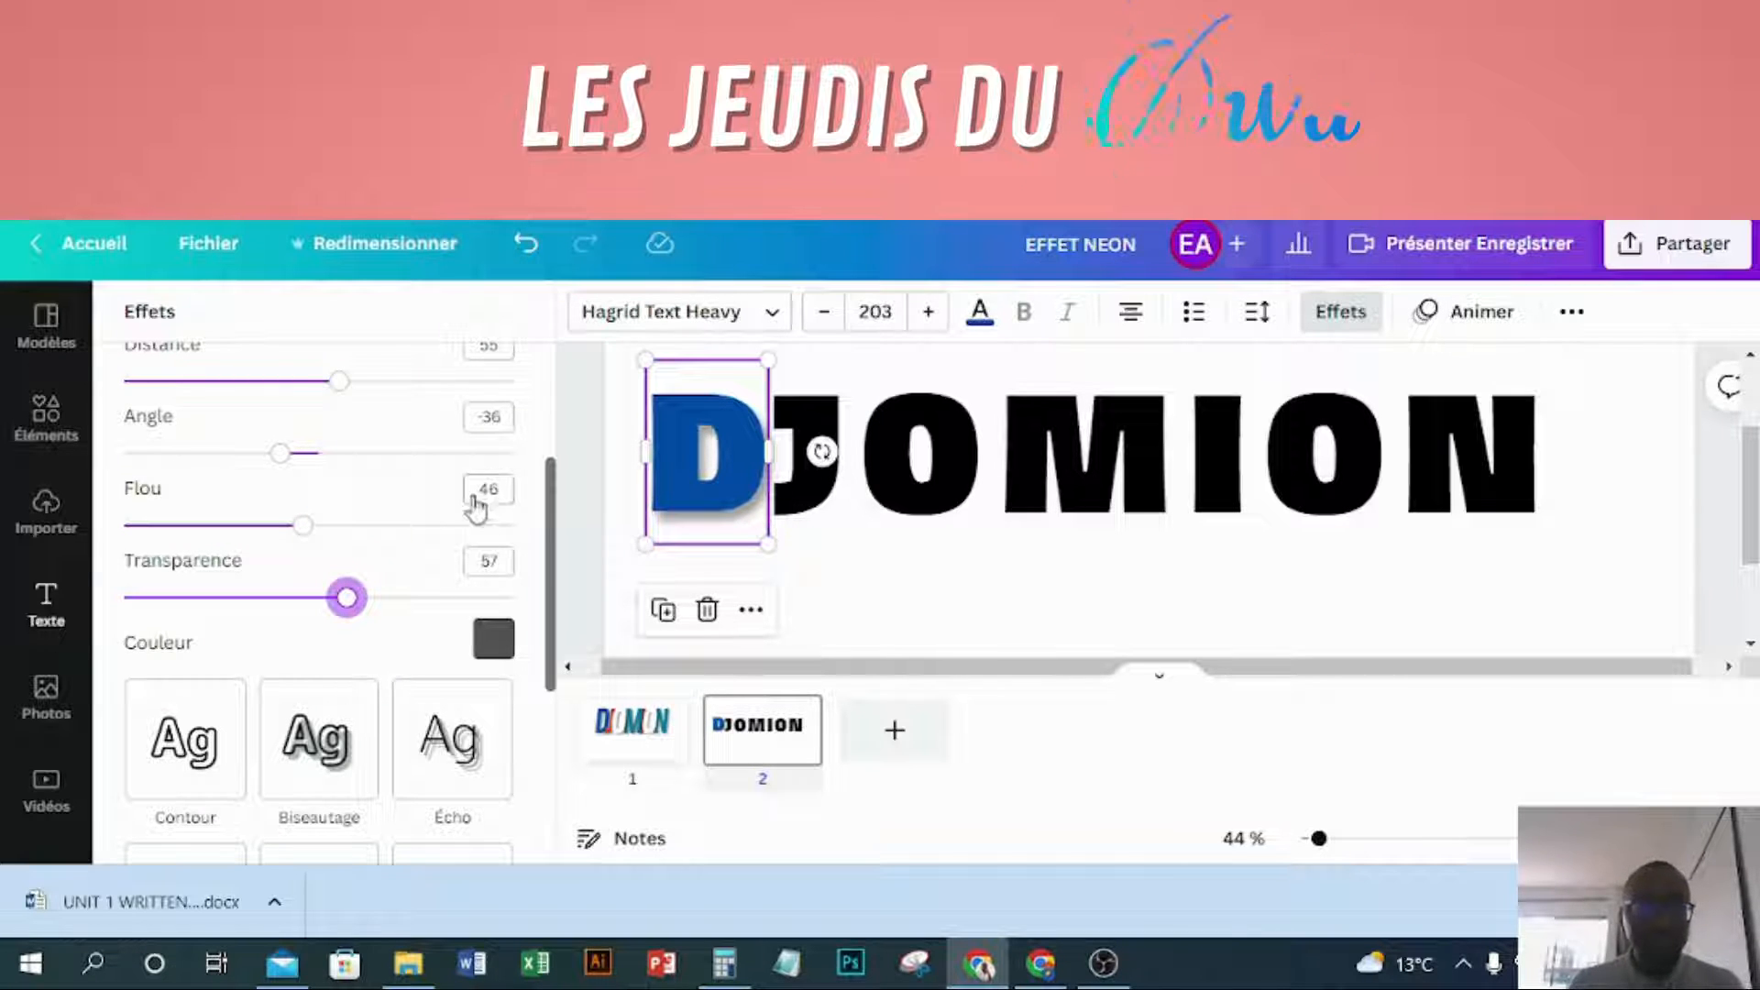
- Add a comment to page 2 noting the D's shadow values 55, -36, 46 and 57 on separate lines
scroll(403, 502, up, 2)
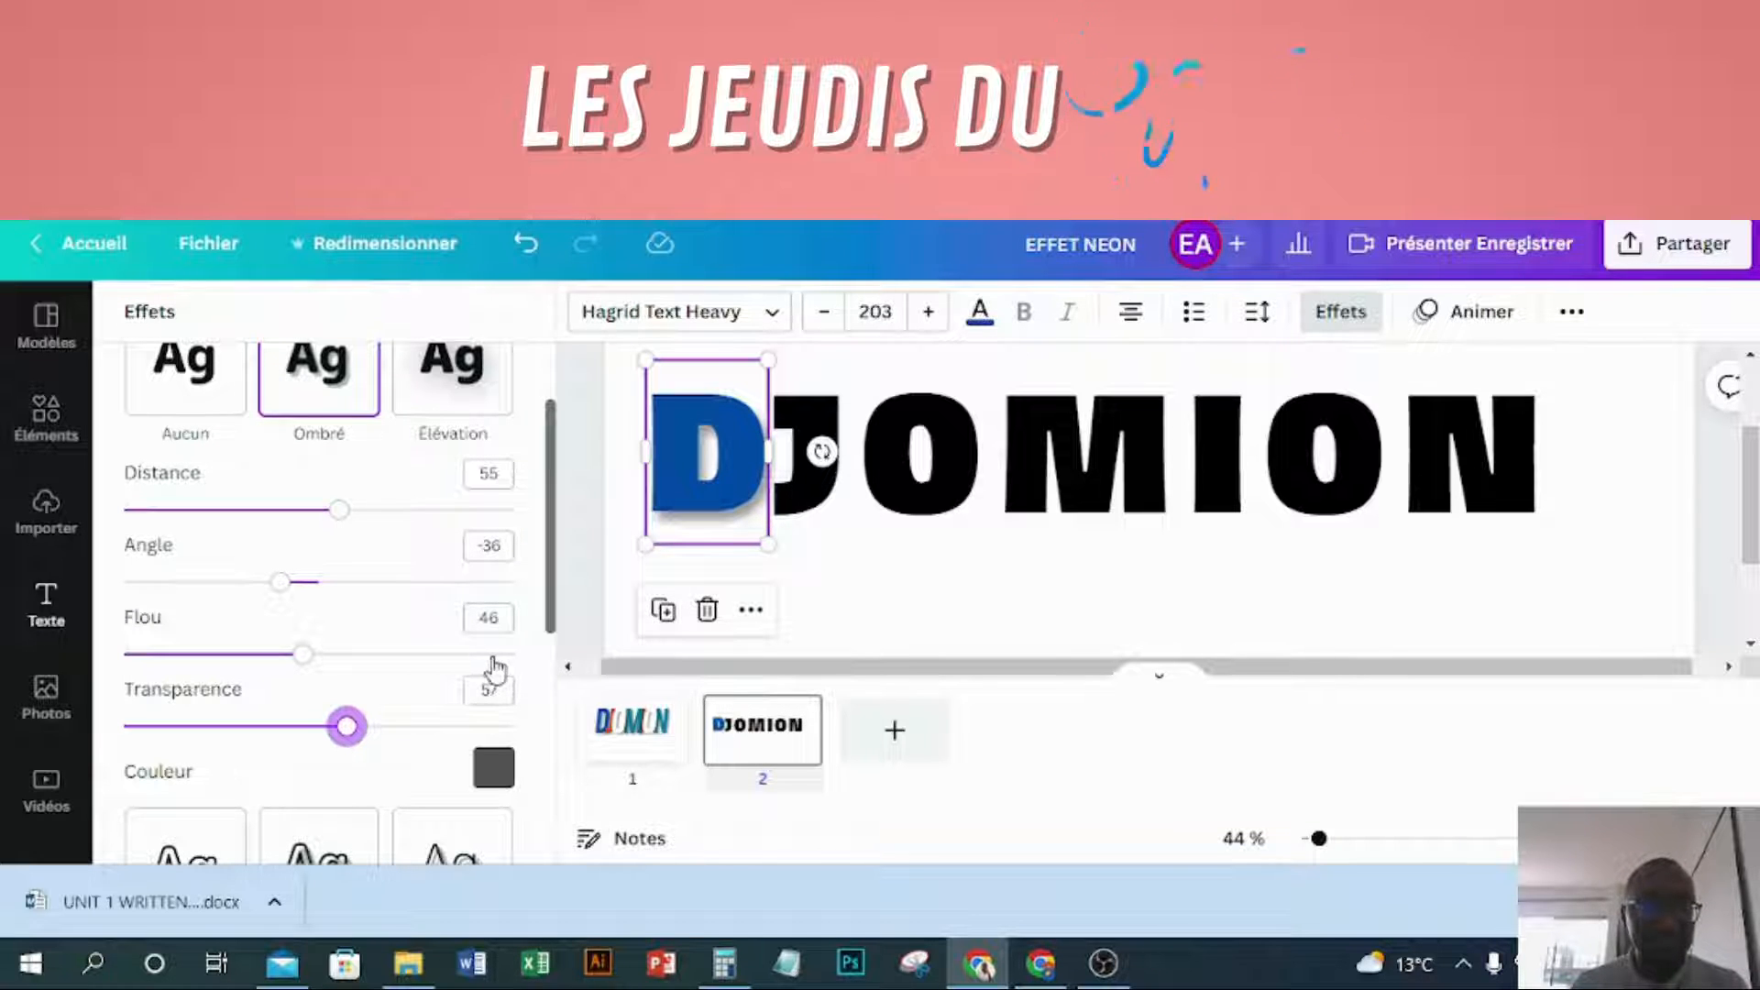
scroll(1595, 605, up, 2)
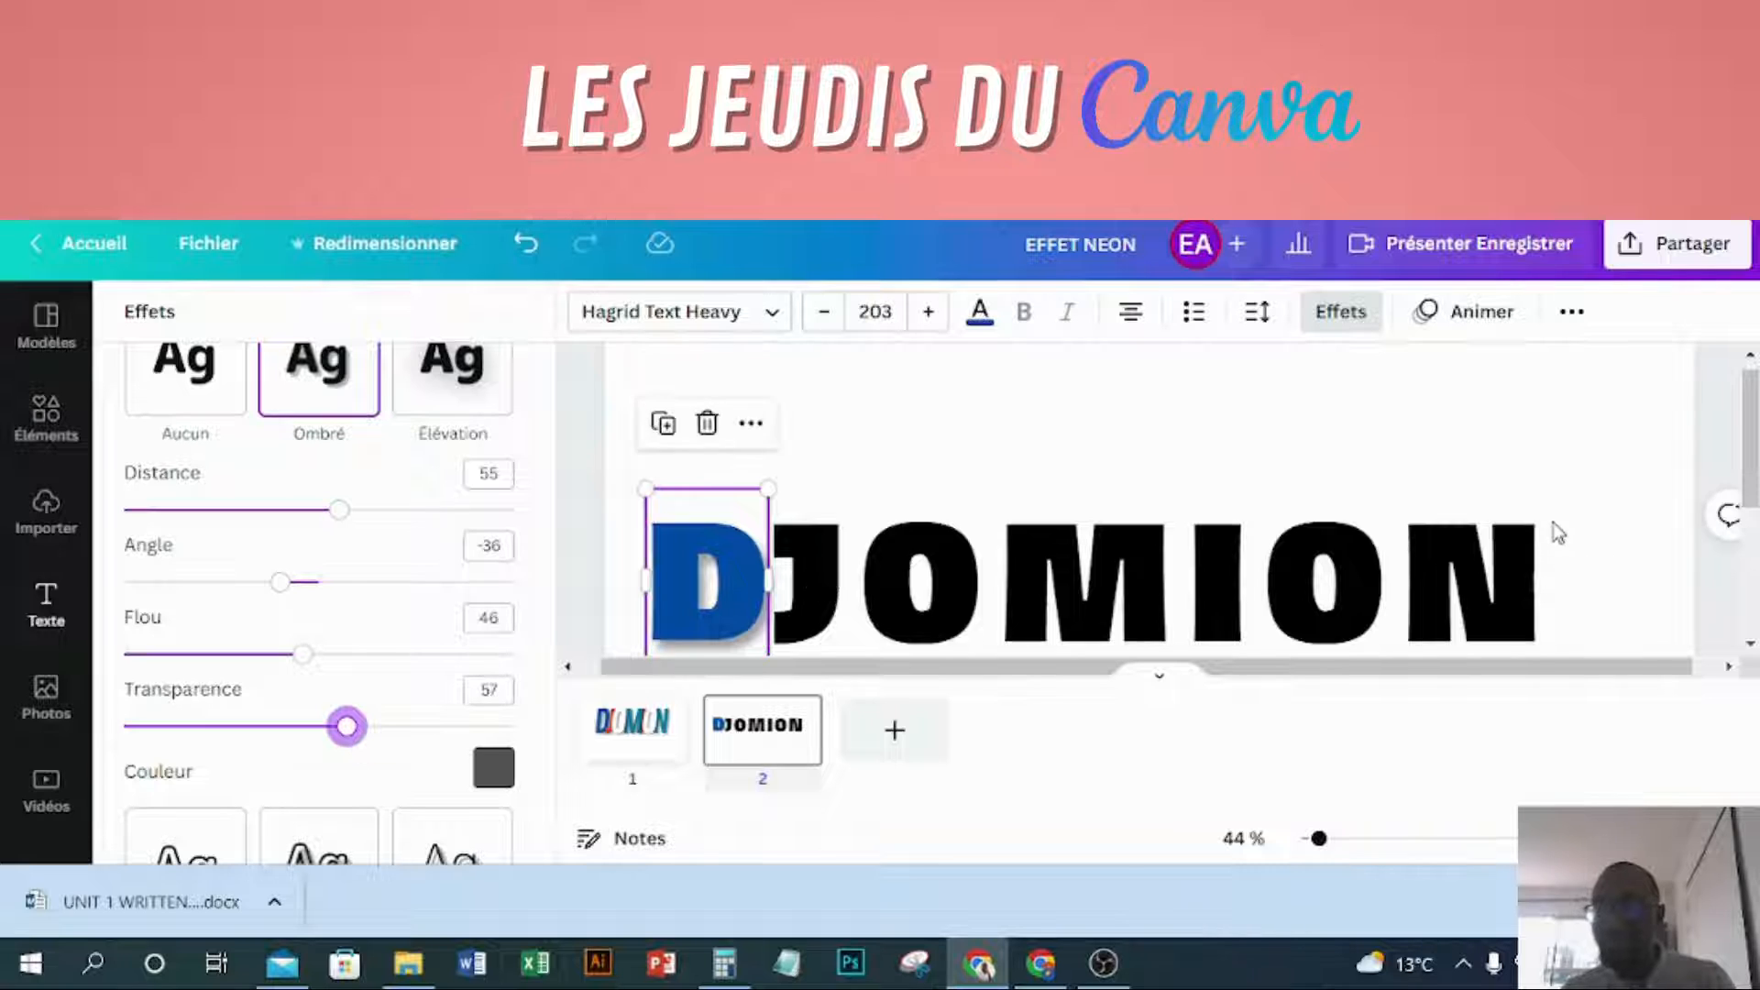
scroll(1559, 532, down, 2)
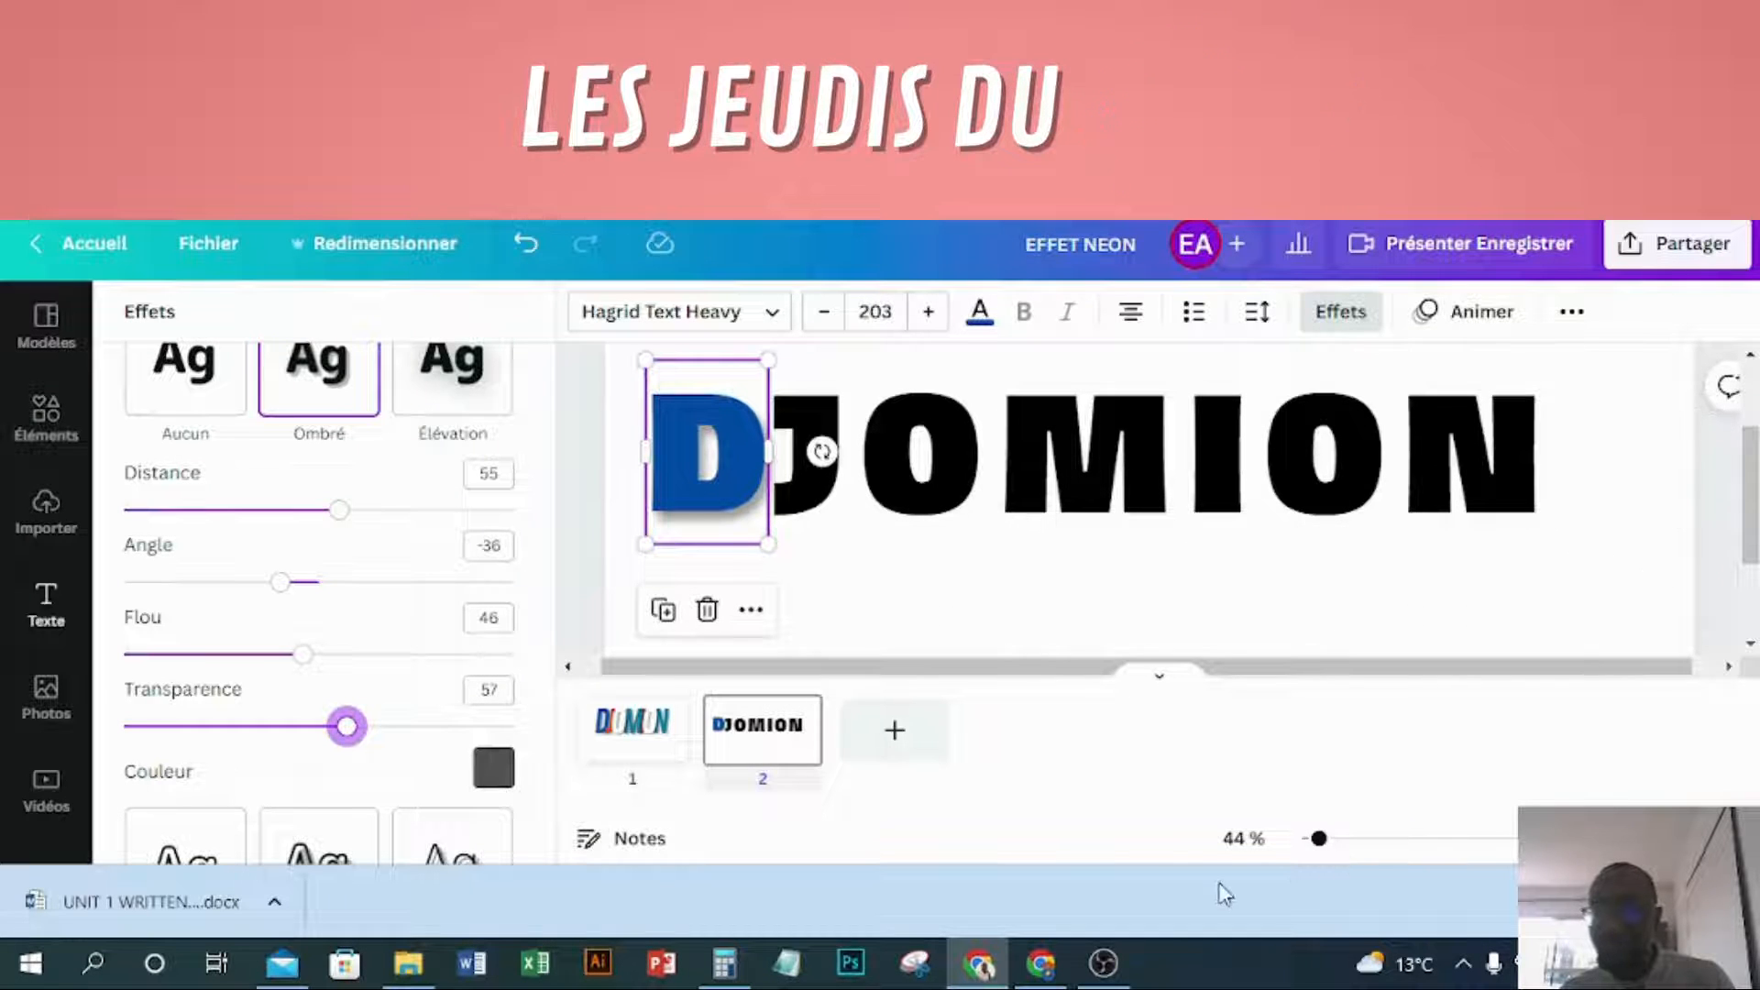
drag(1320, 841, 1315, 840)
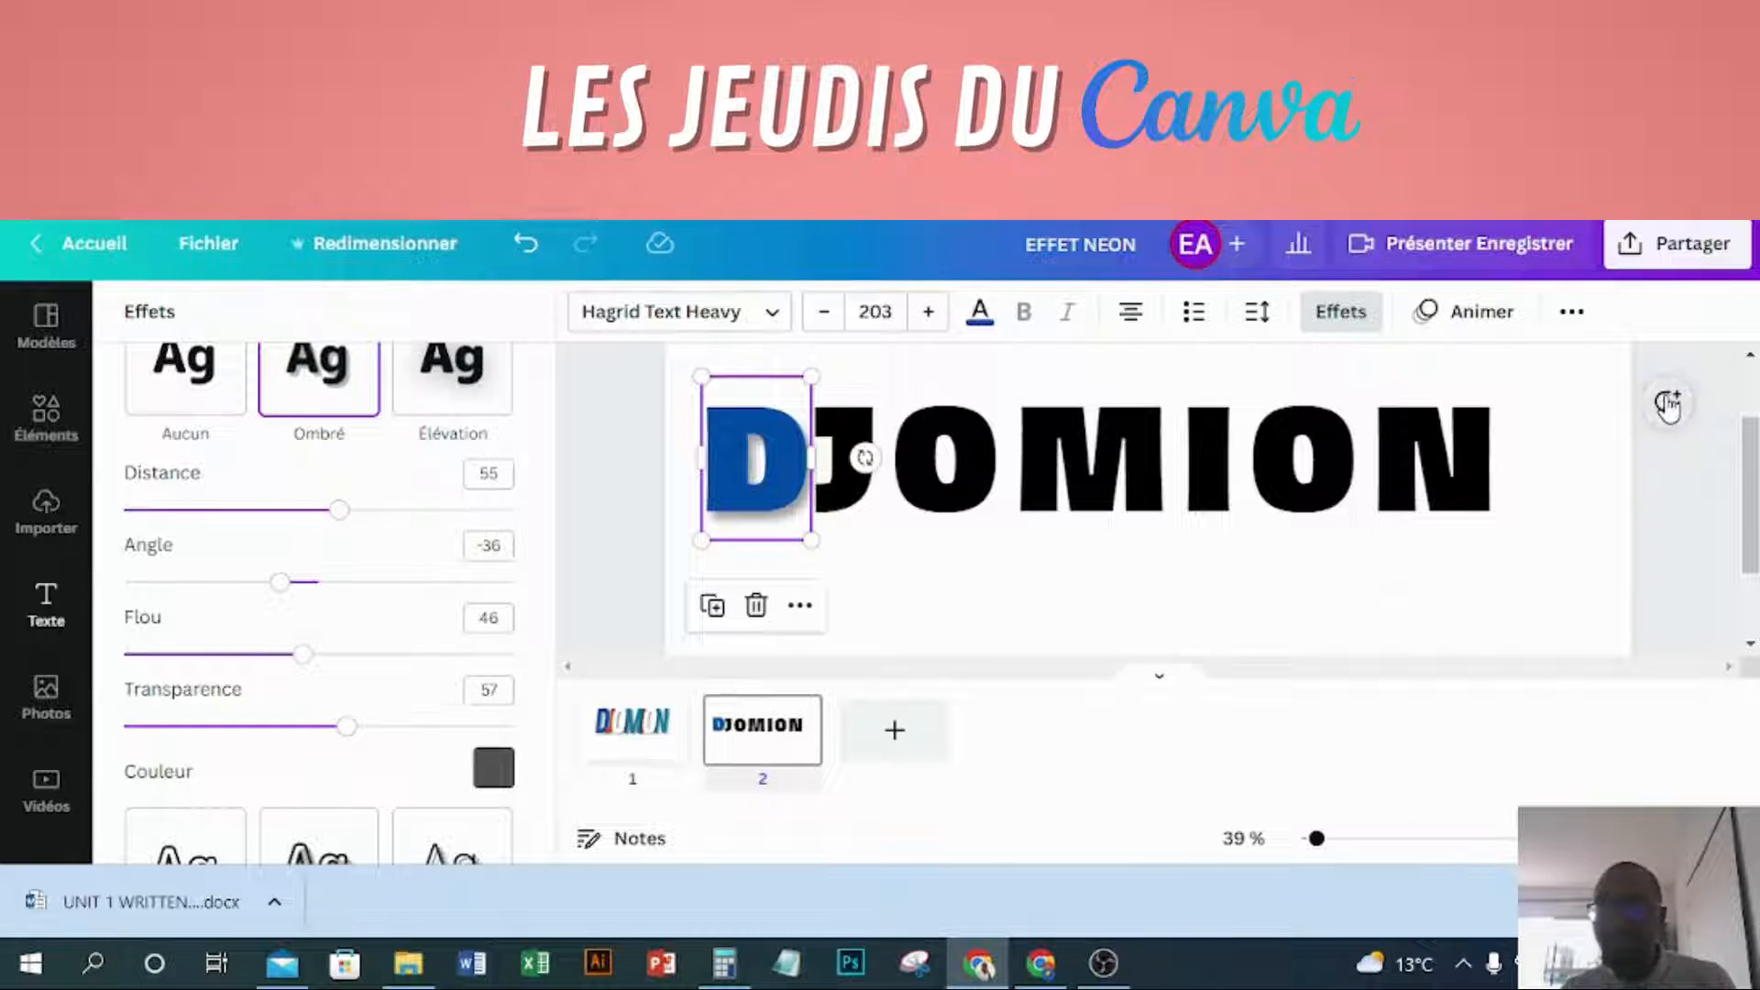
click(1669, 405)
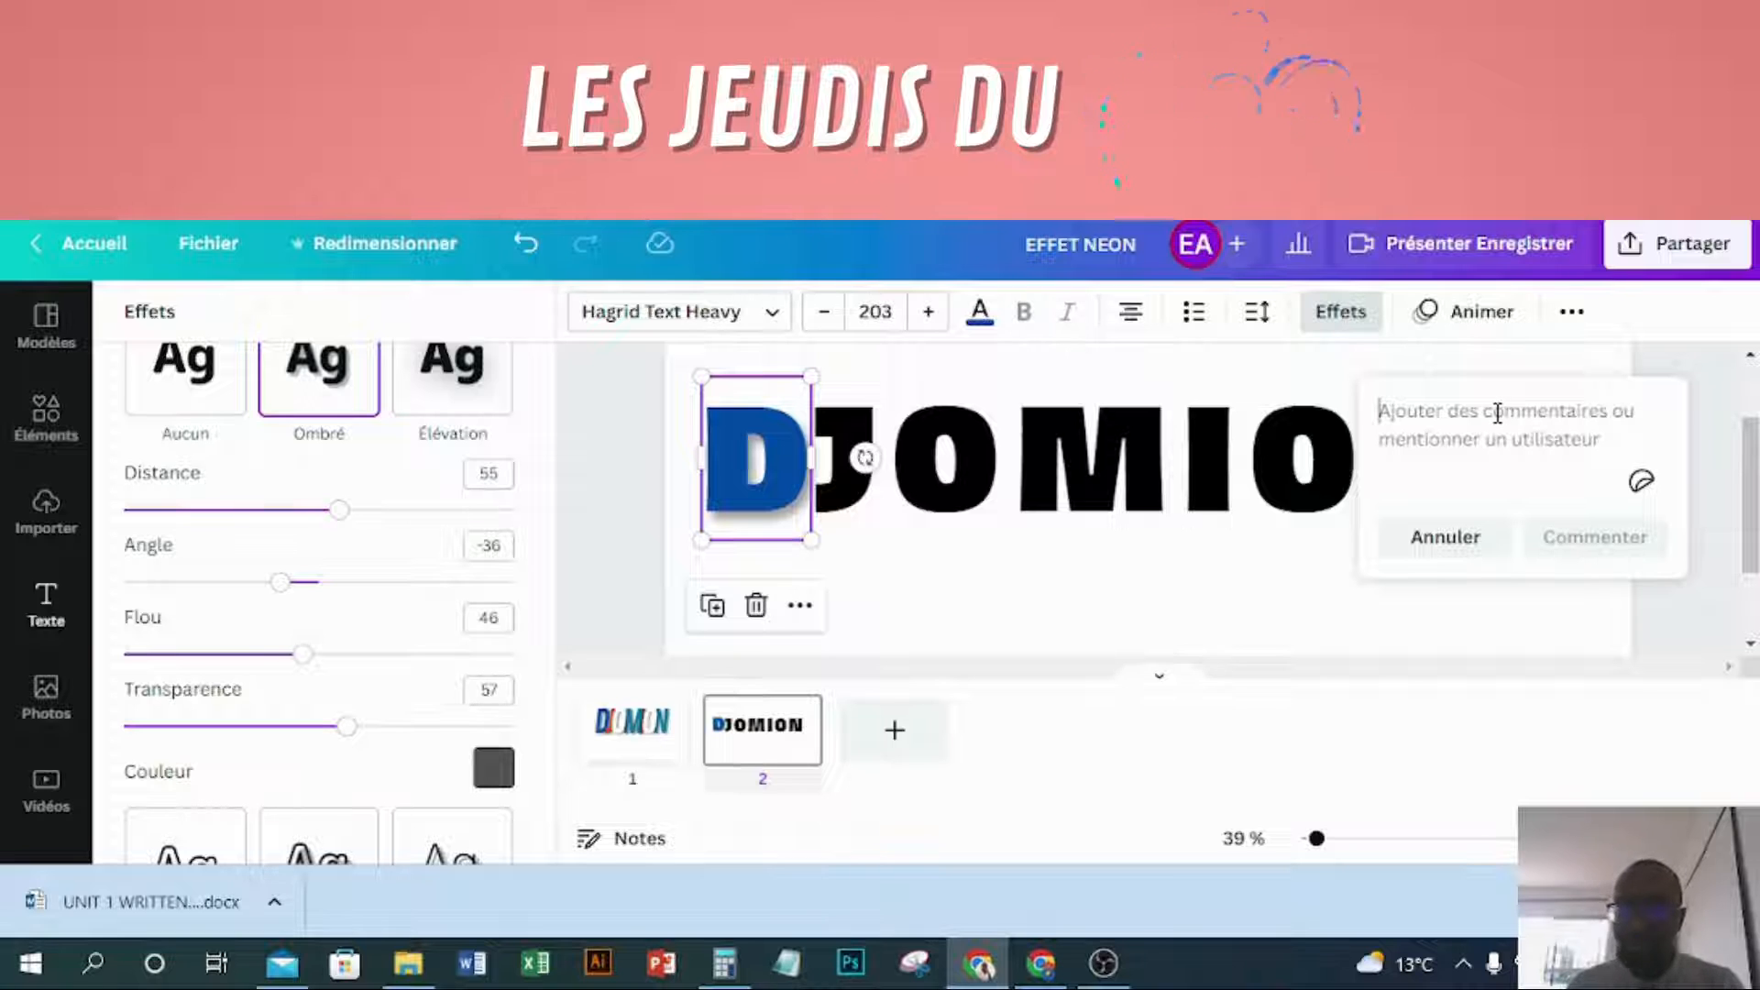
text(55 )
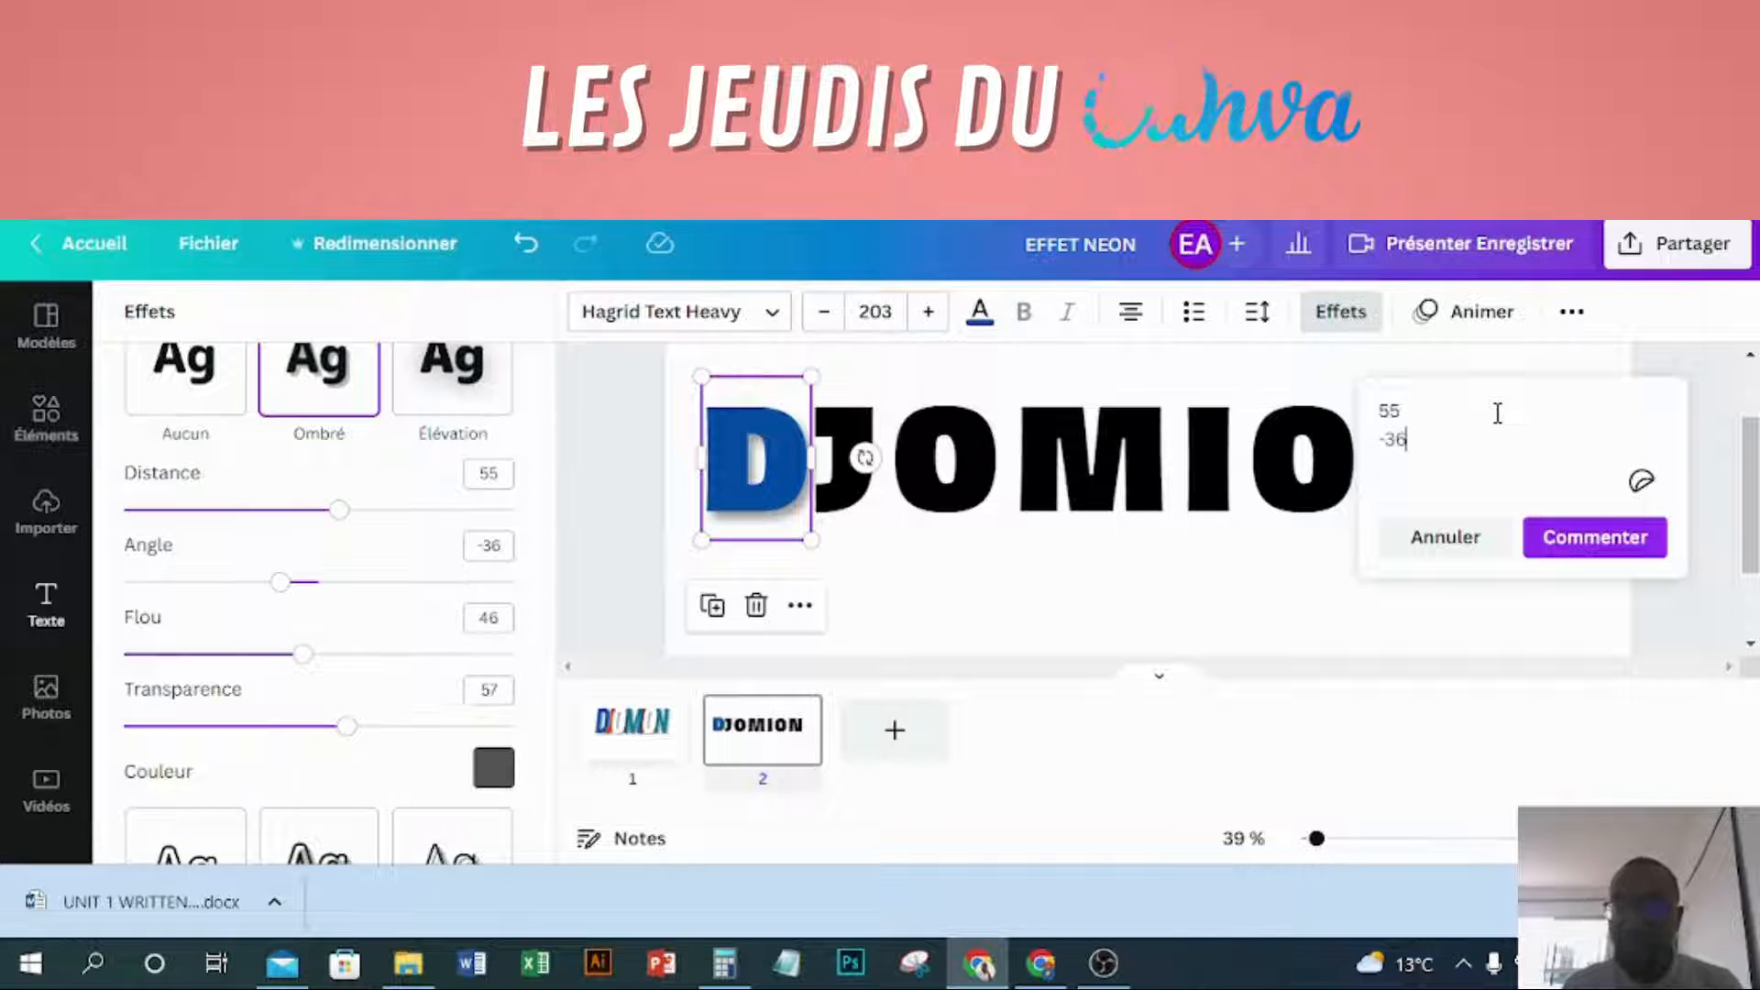
text(-36)
key(Return)
text(4)
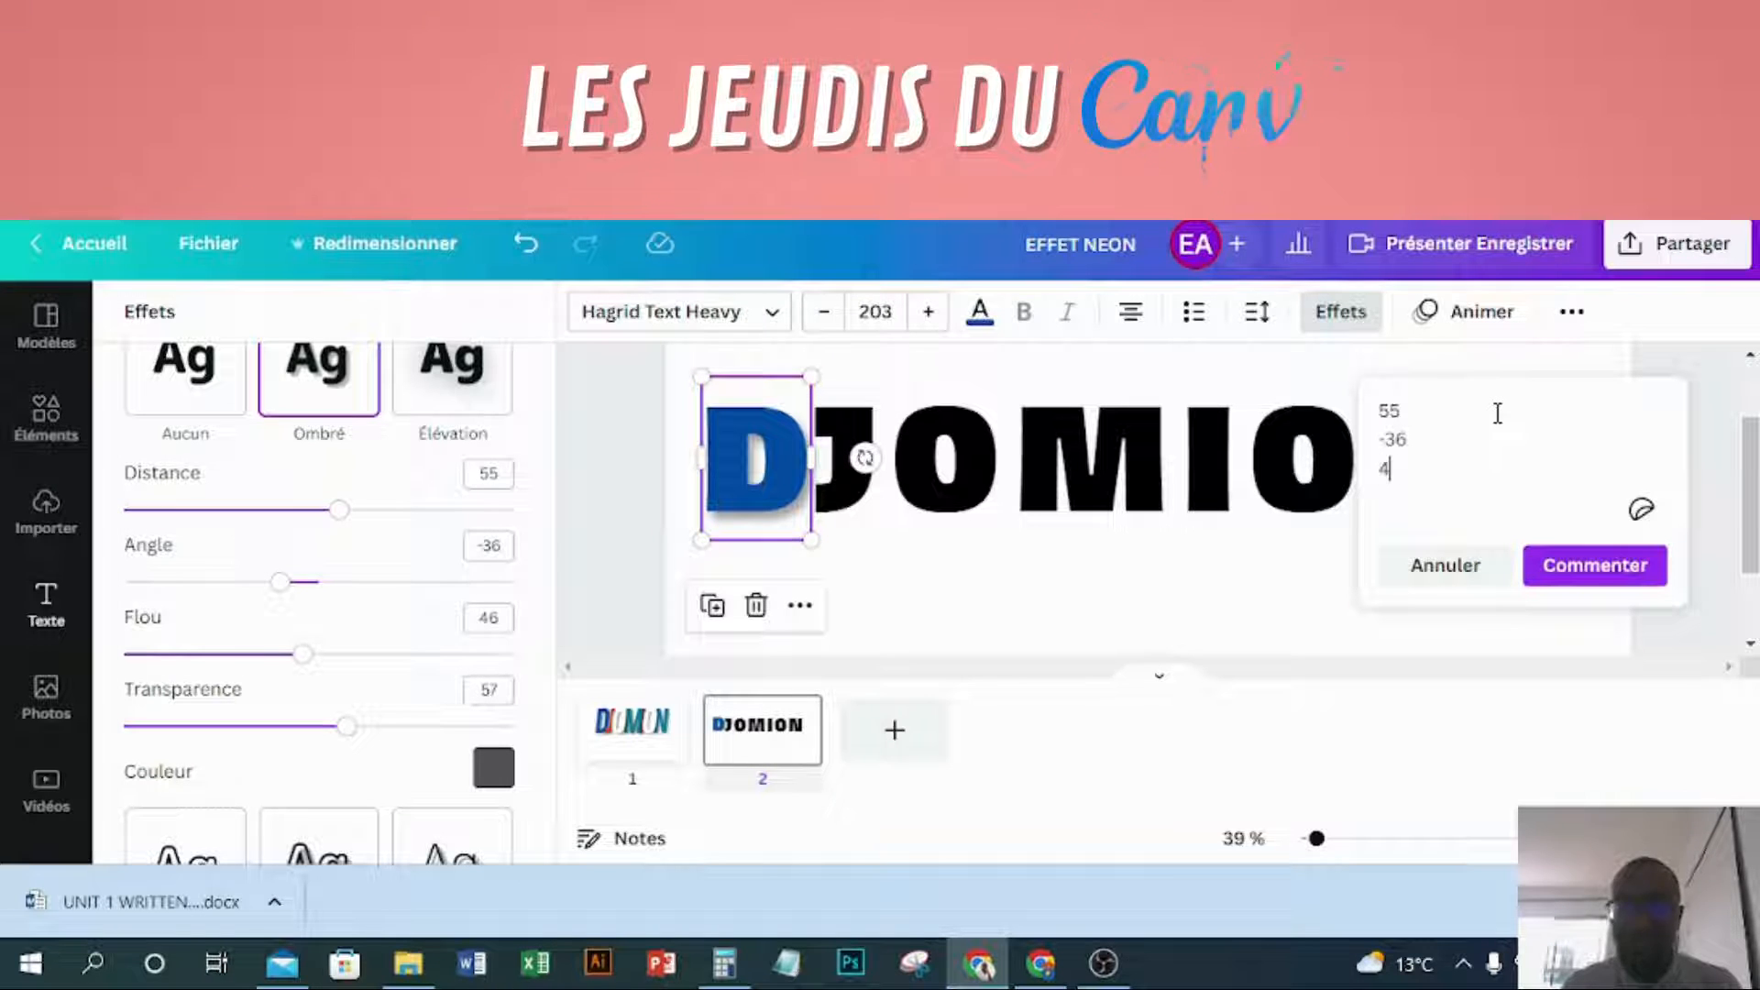
text(6)
key(Return)
text(57)
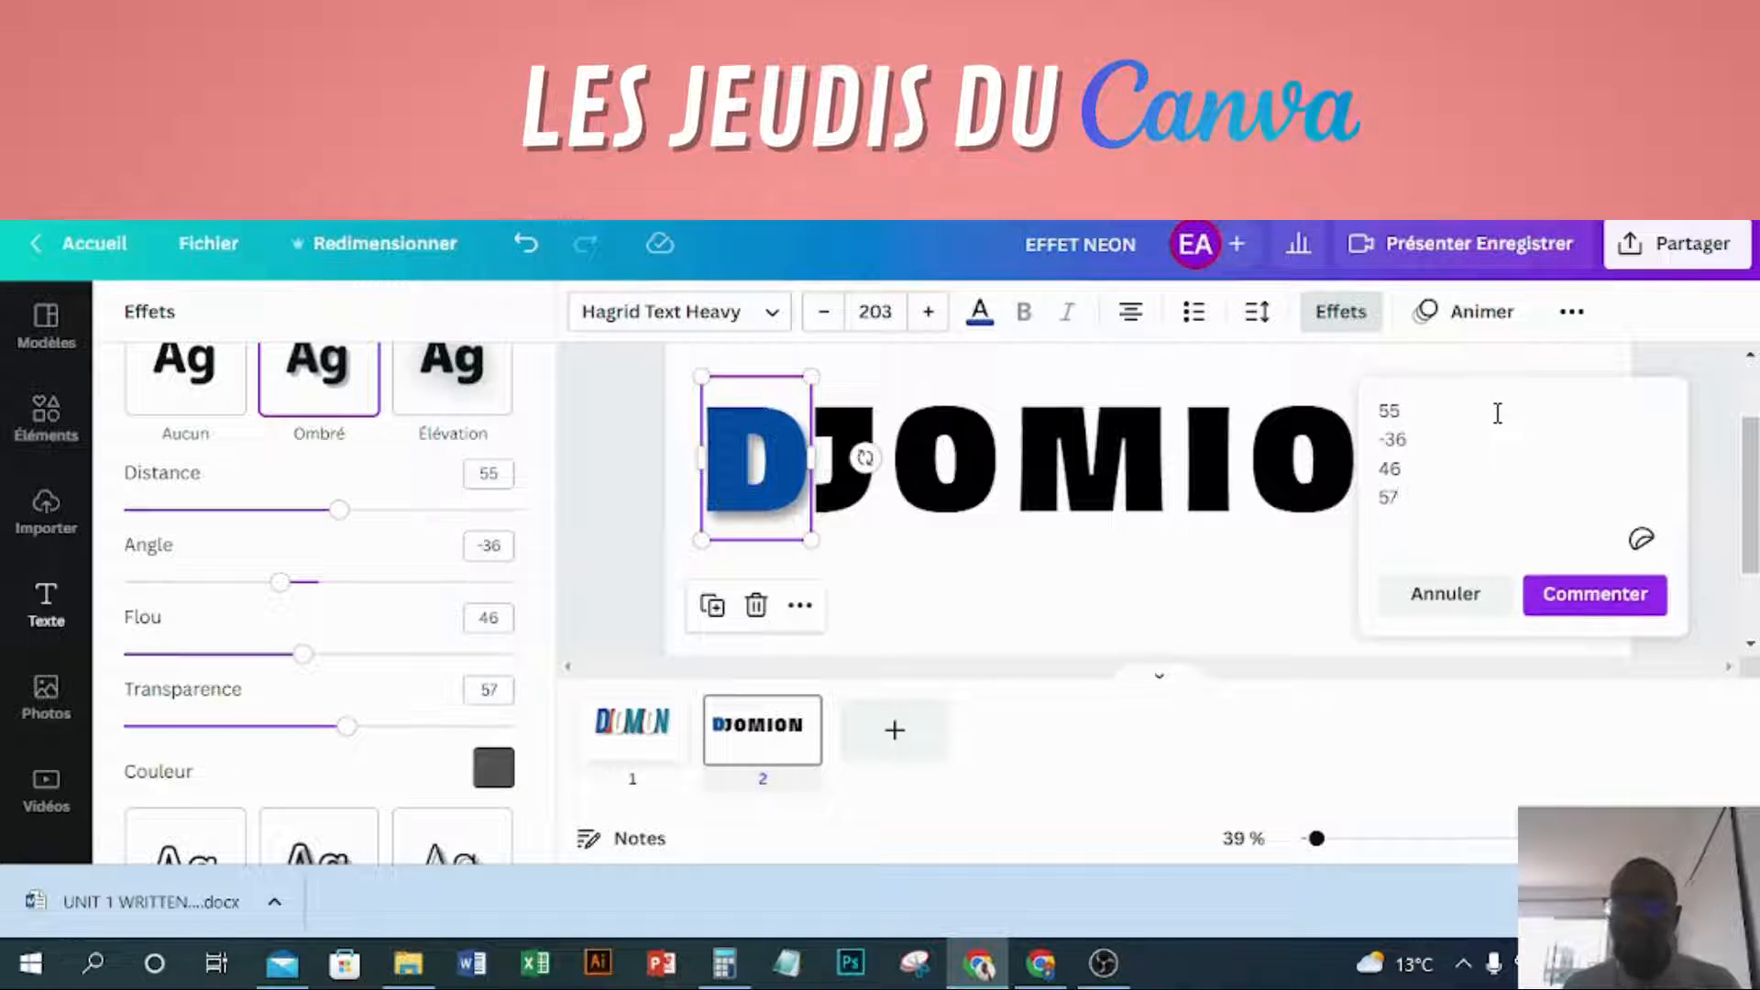
click(1583, 598)
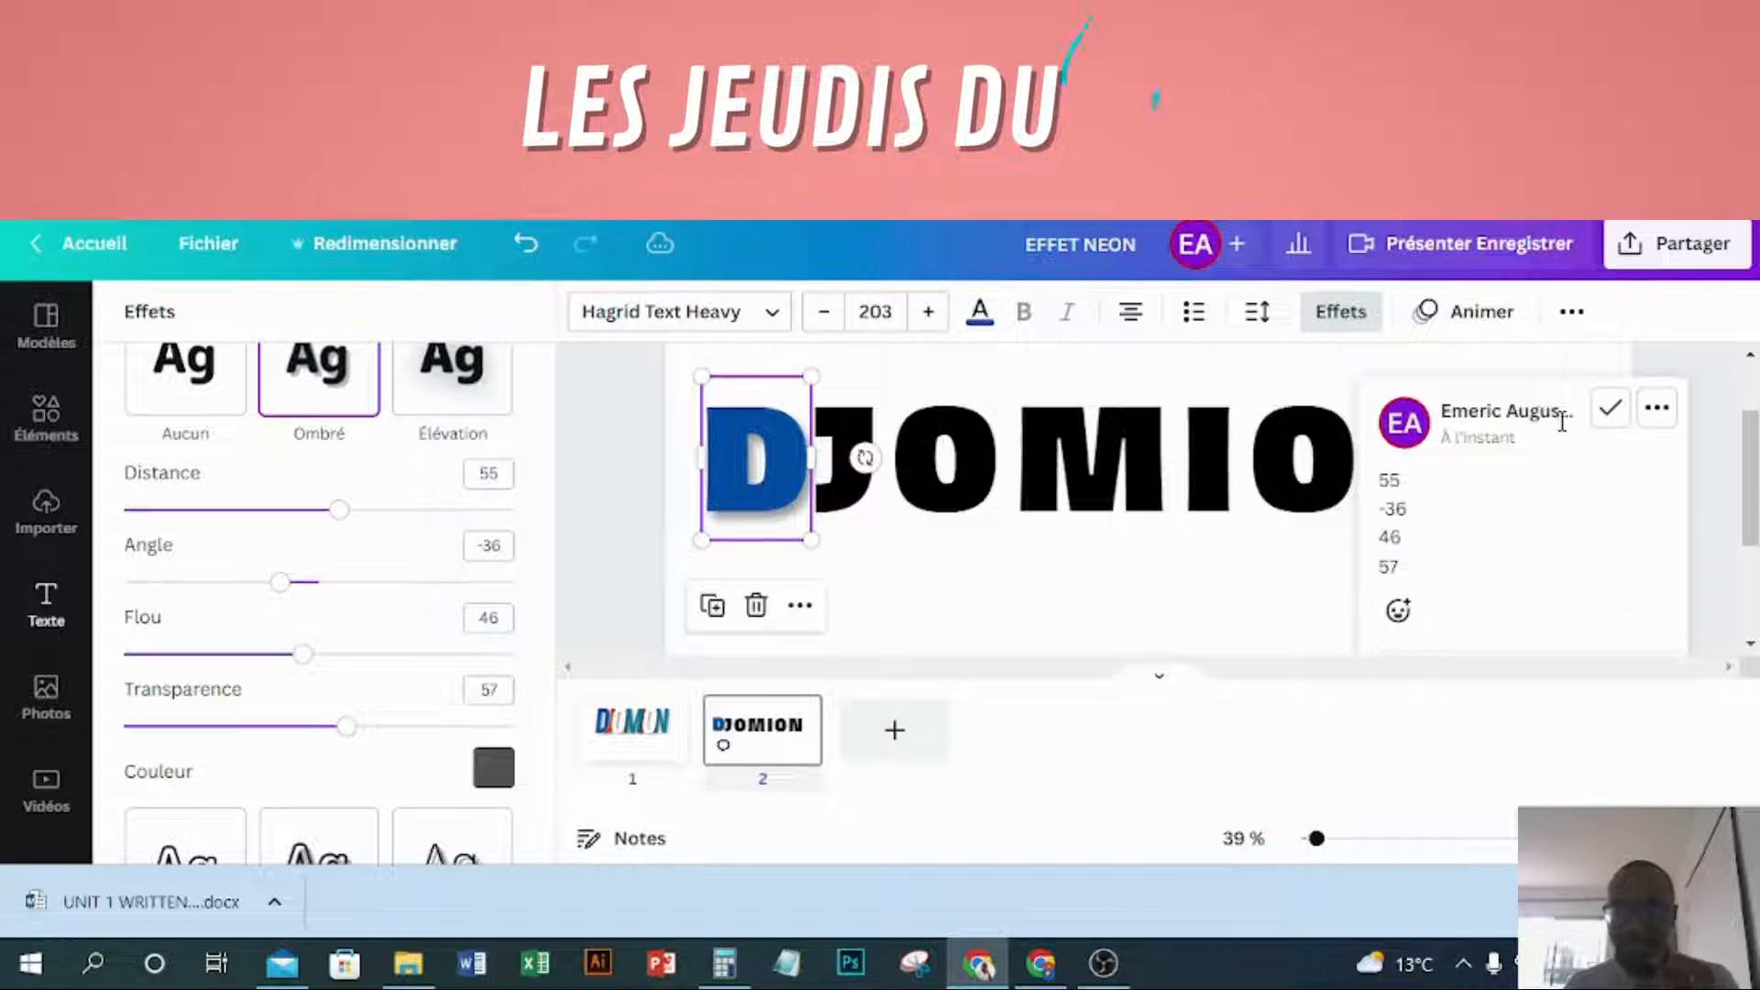
click(1214, 583)
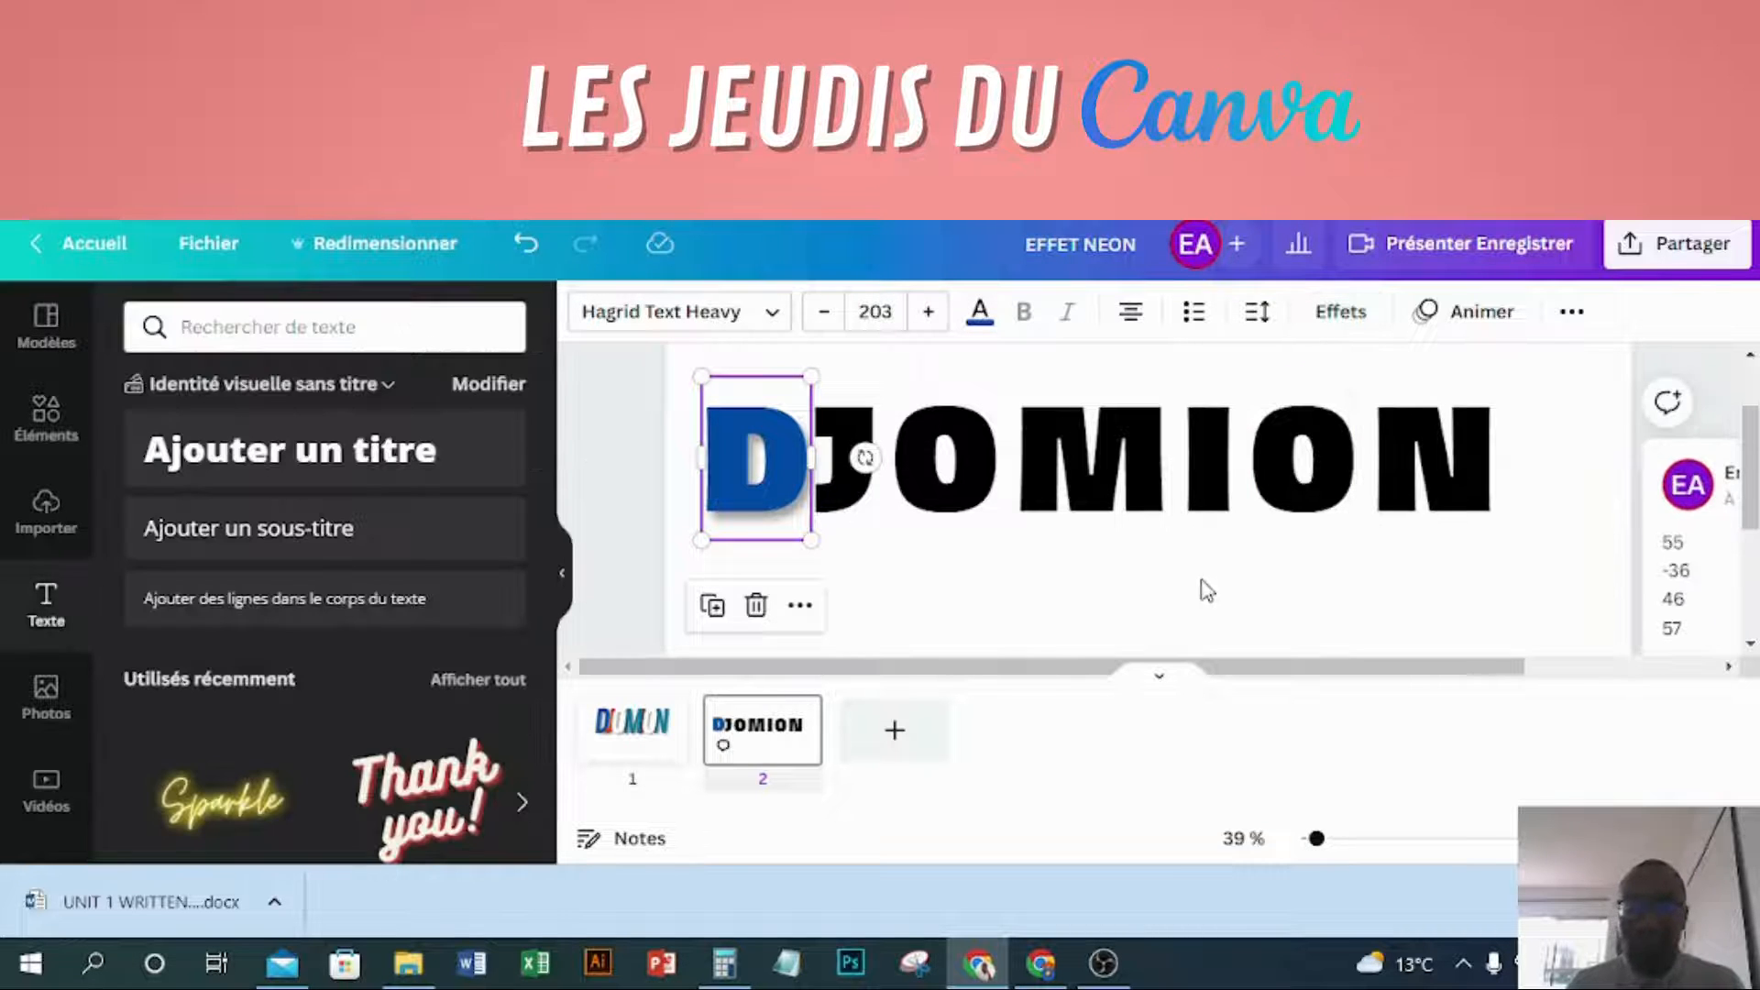
- Set the text colour of the letter J to the document's red
click(853, 528)
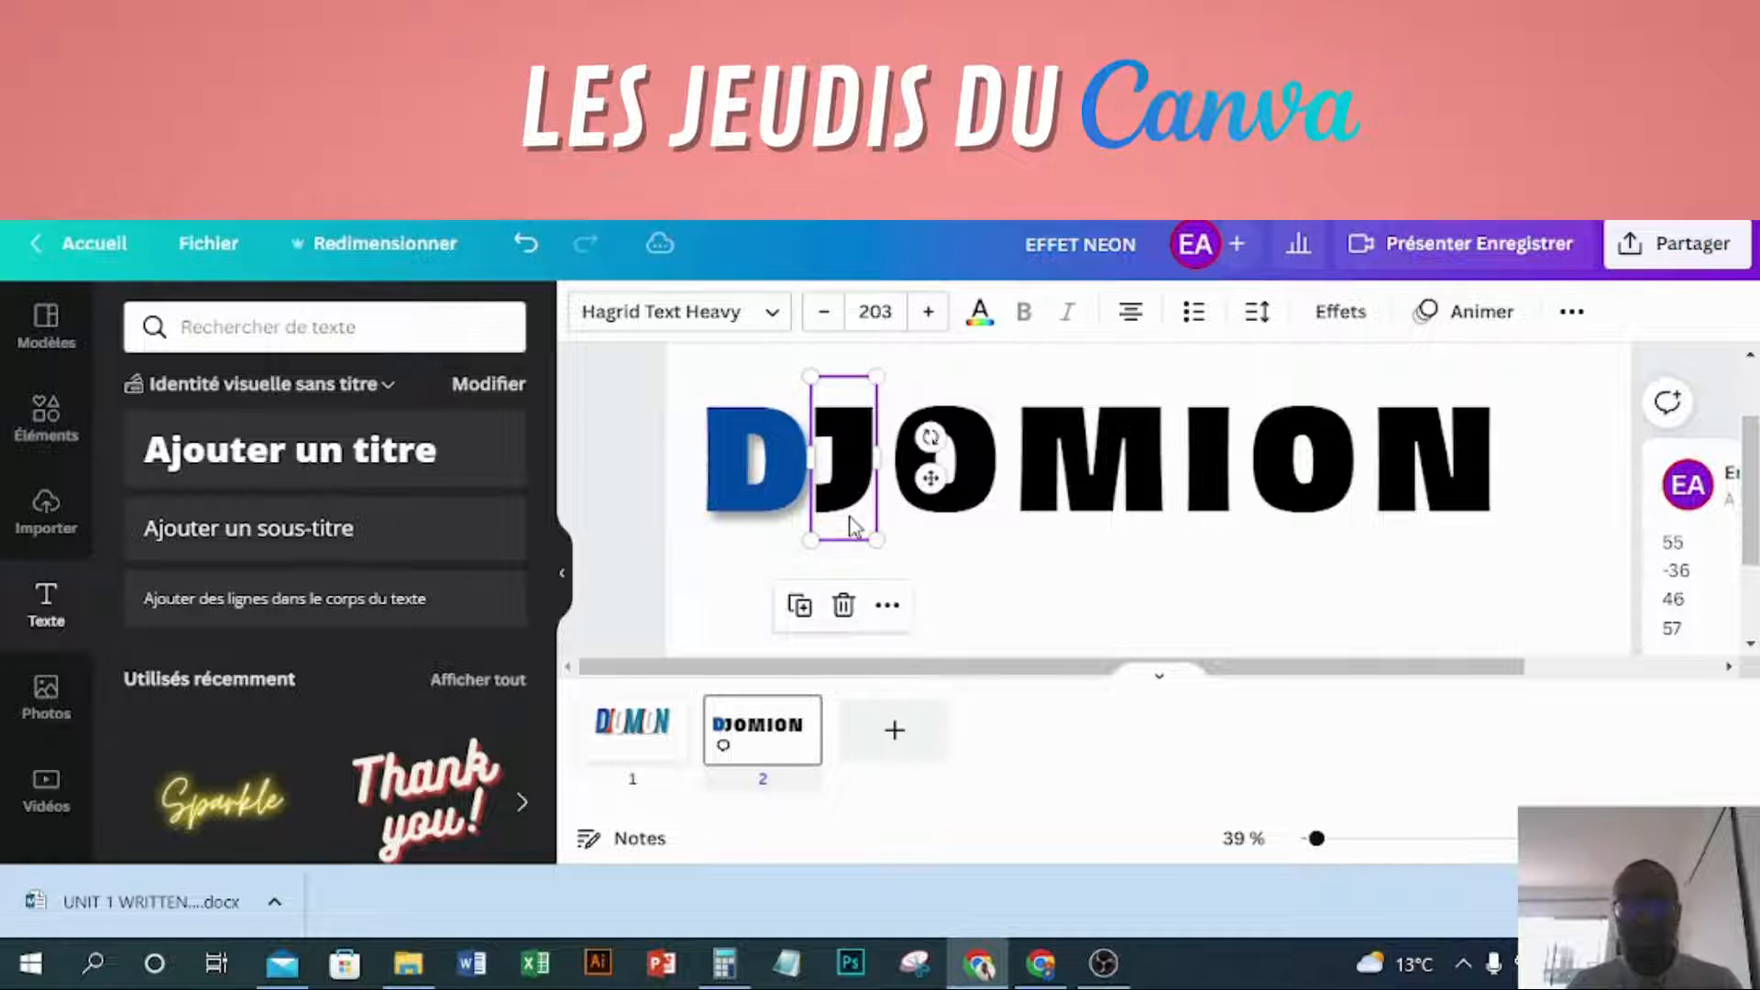
click(1343, 313)
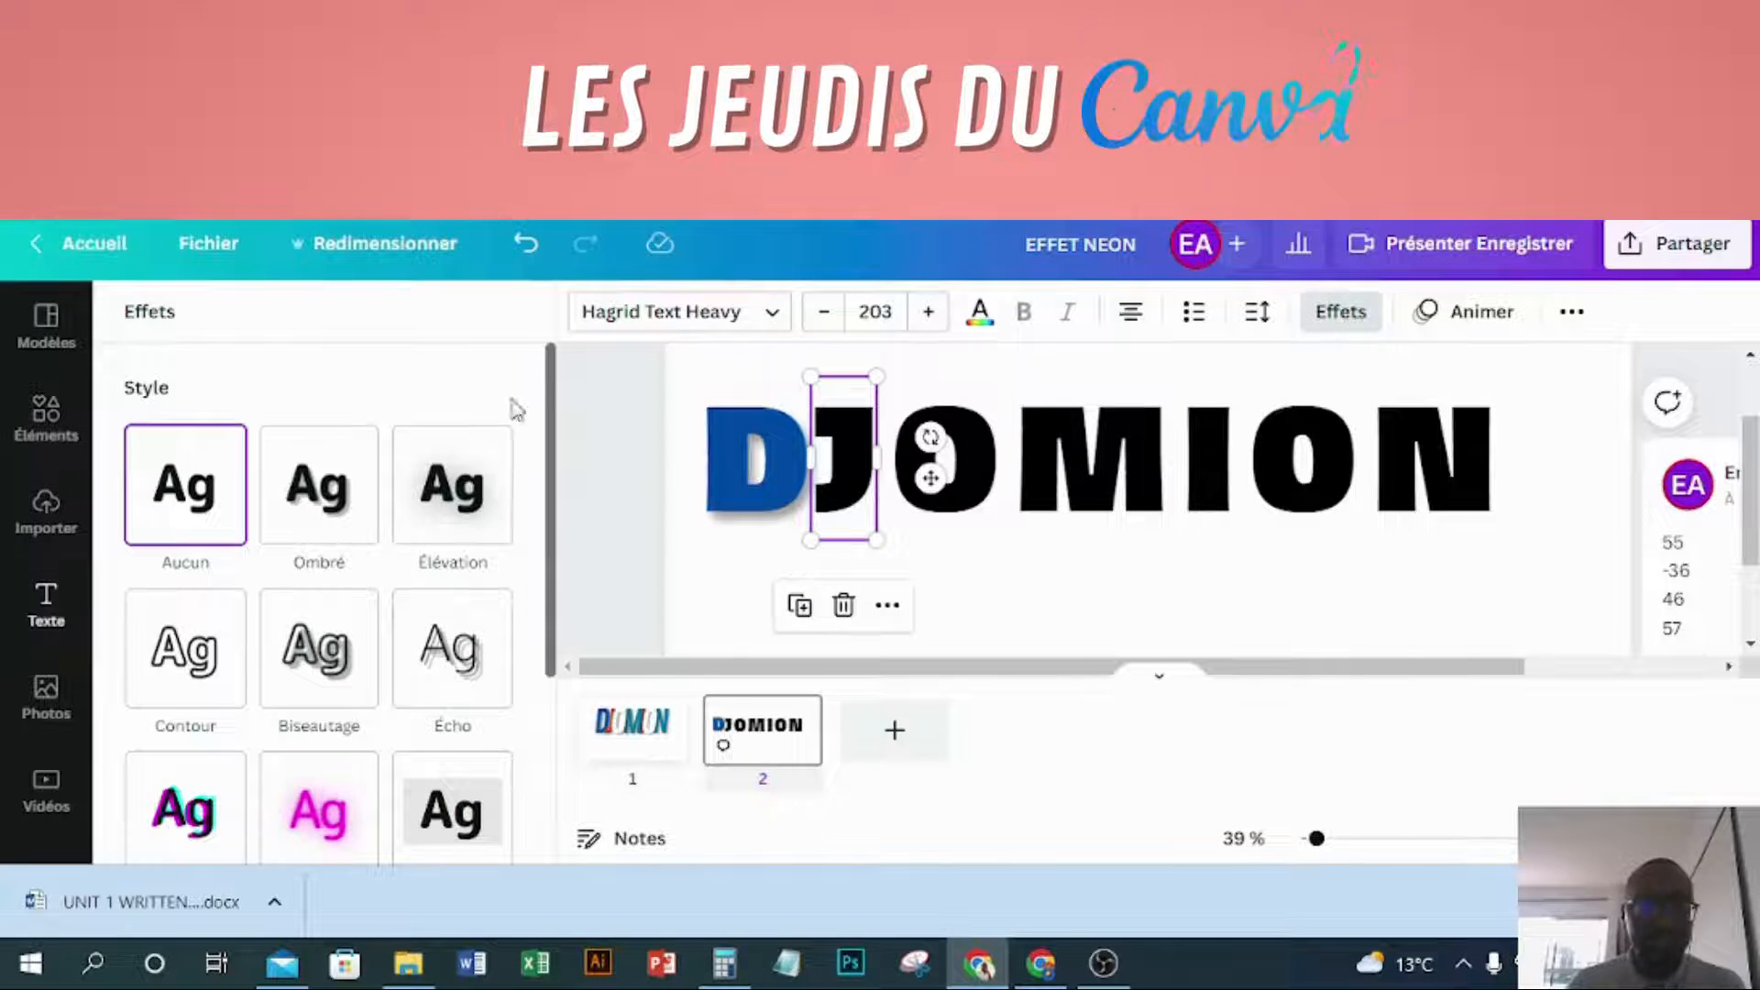
click(979, 313)
click(428, 446)
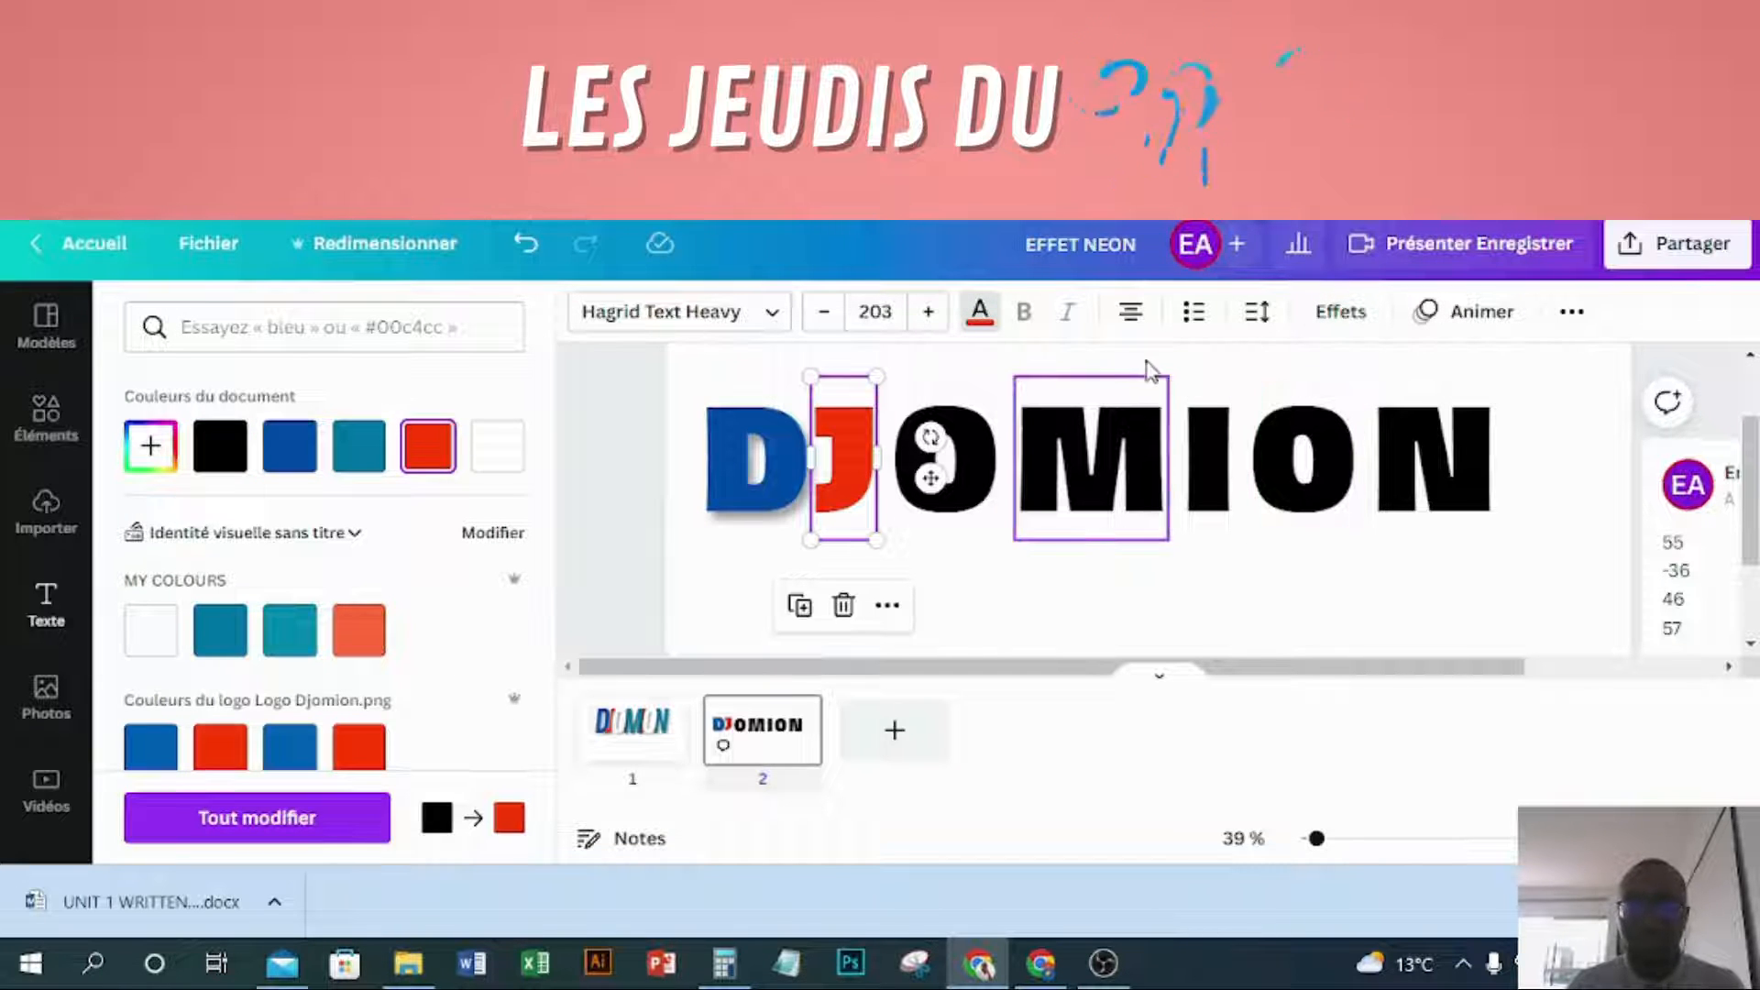
- Apply the Ombré effect to the letter J and set its shadow colour to dark grey
click(1340, 312)
click(295, 495)
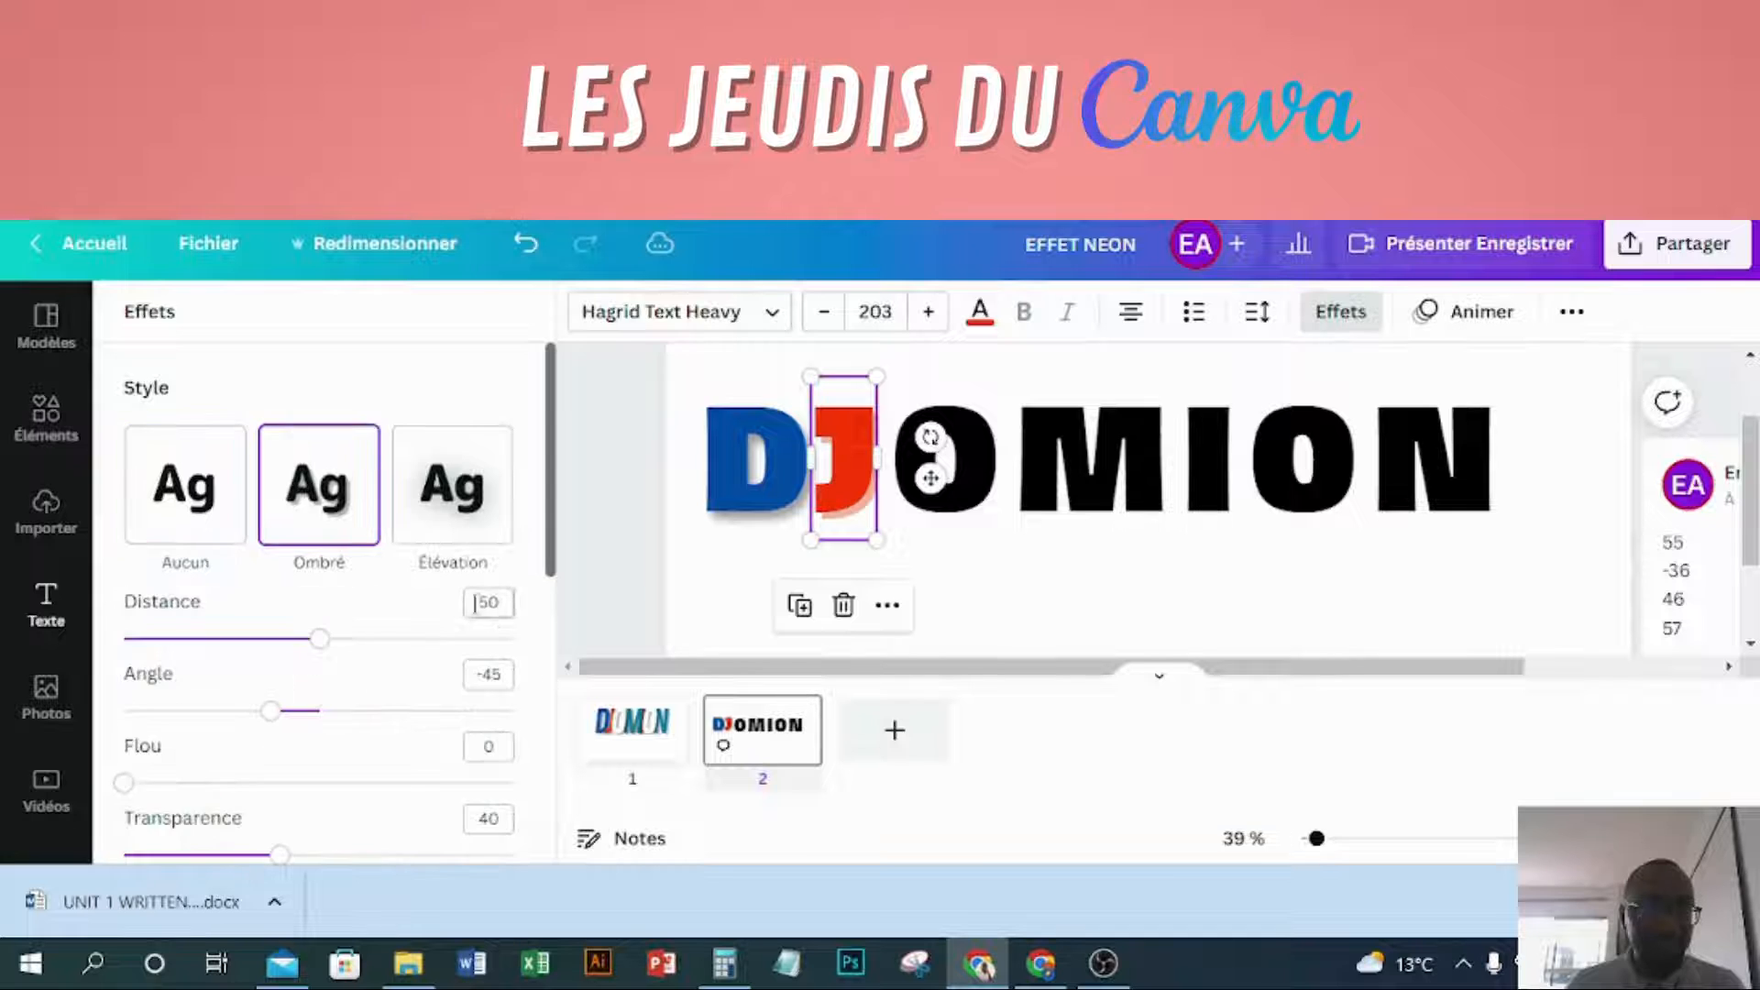
scroll(376, 623, down, 3)
click(492, 647)
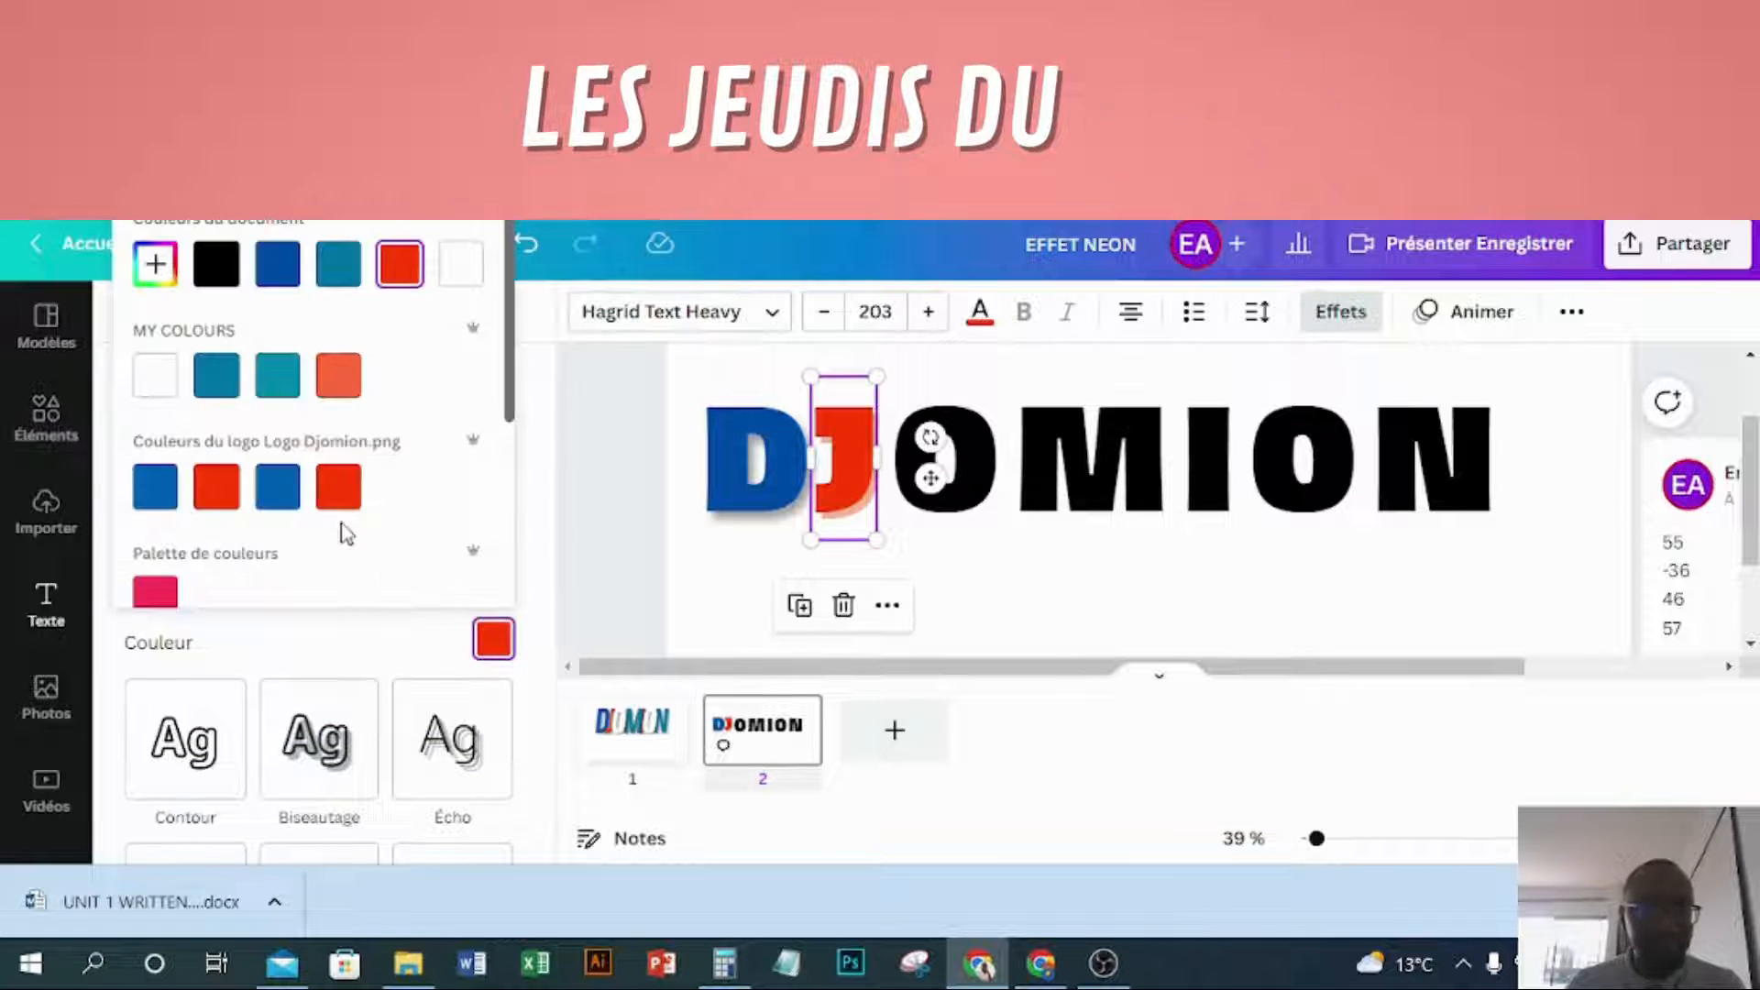
scroll(275, 431, down, 3)
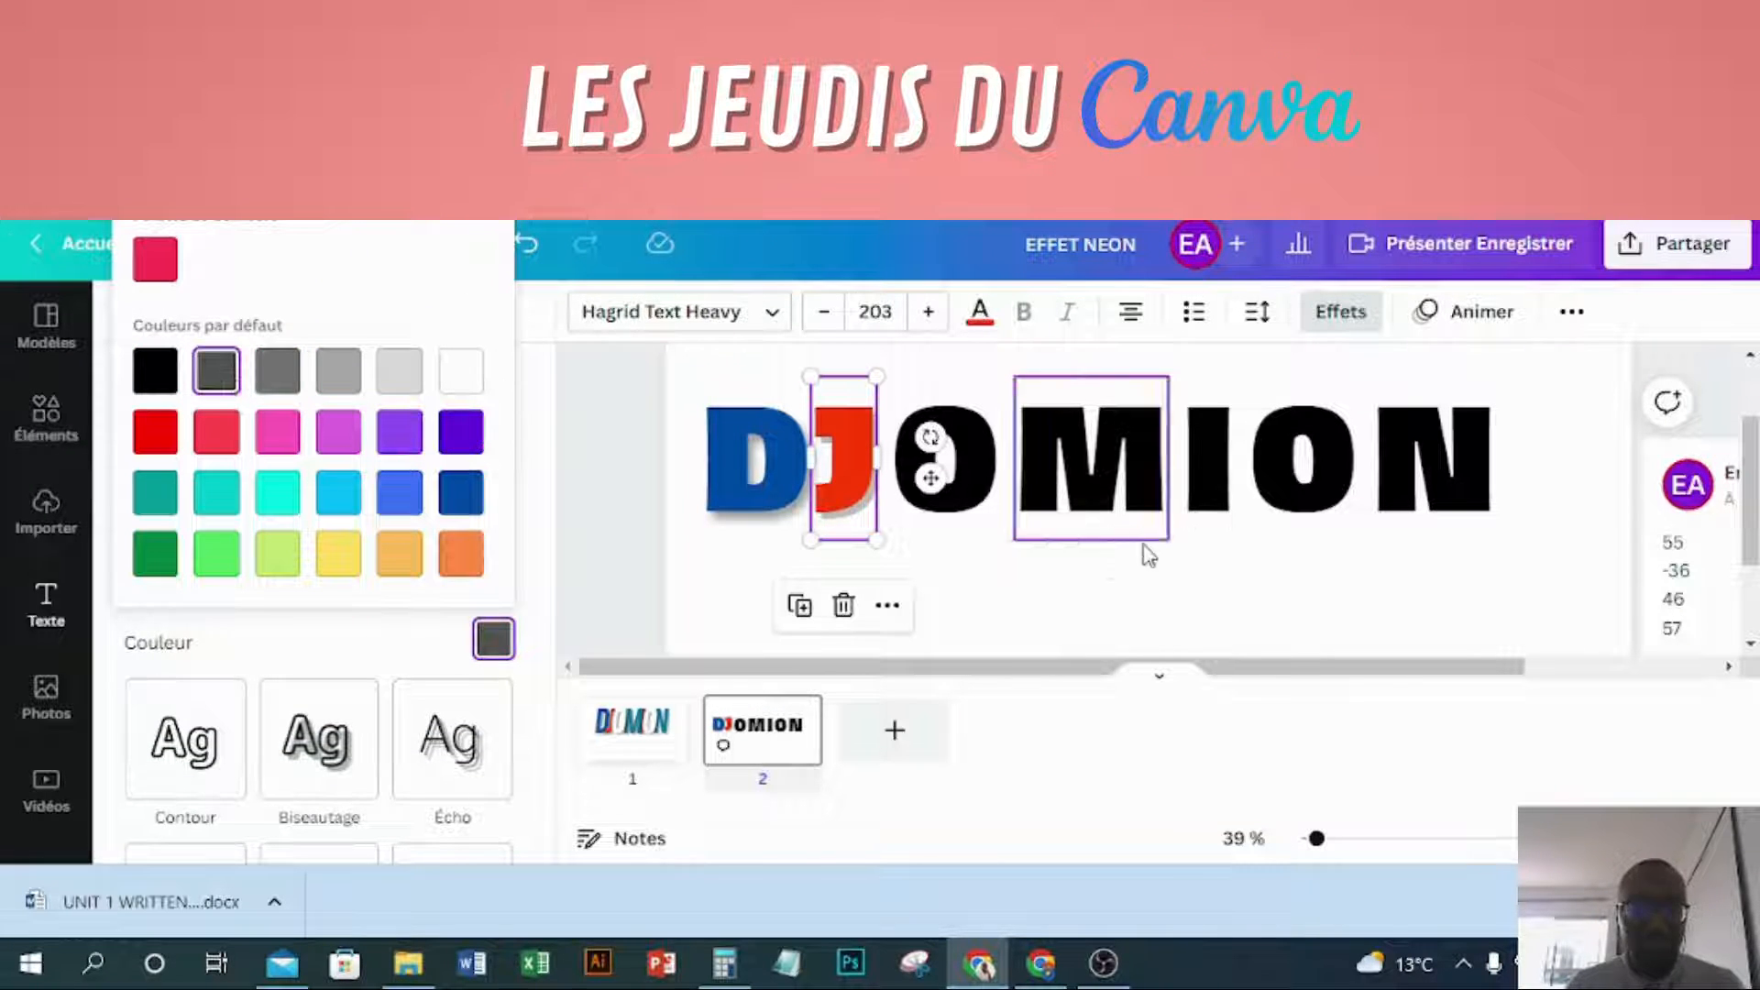
scroll(1021, 581, up, 2)
scroll(304, 414, up, 3)
scroll(304, 414, down, 3)
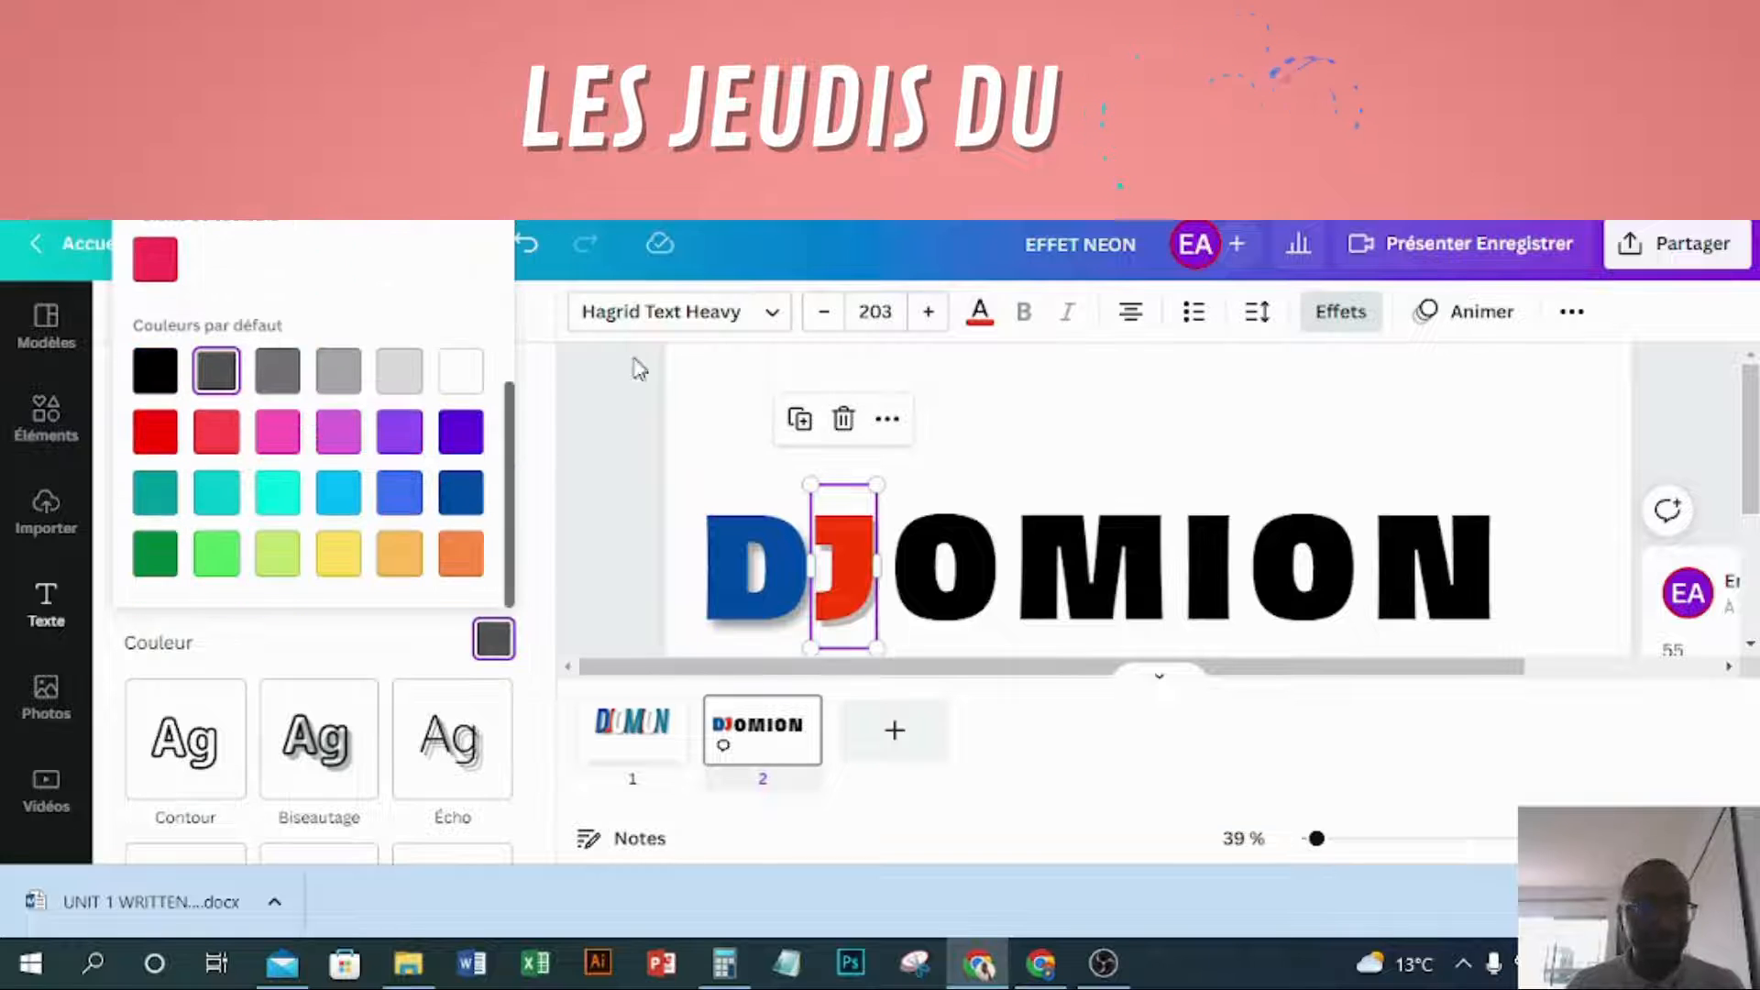
- Set the letter J's shadow to distance 55, angle -36, blur (Flou) 46 and transparency 57
click(1329, 312)
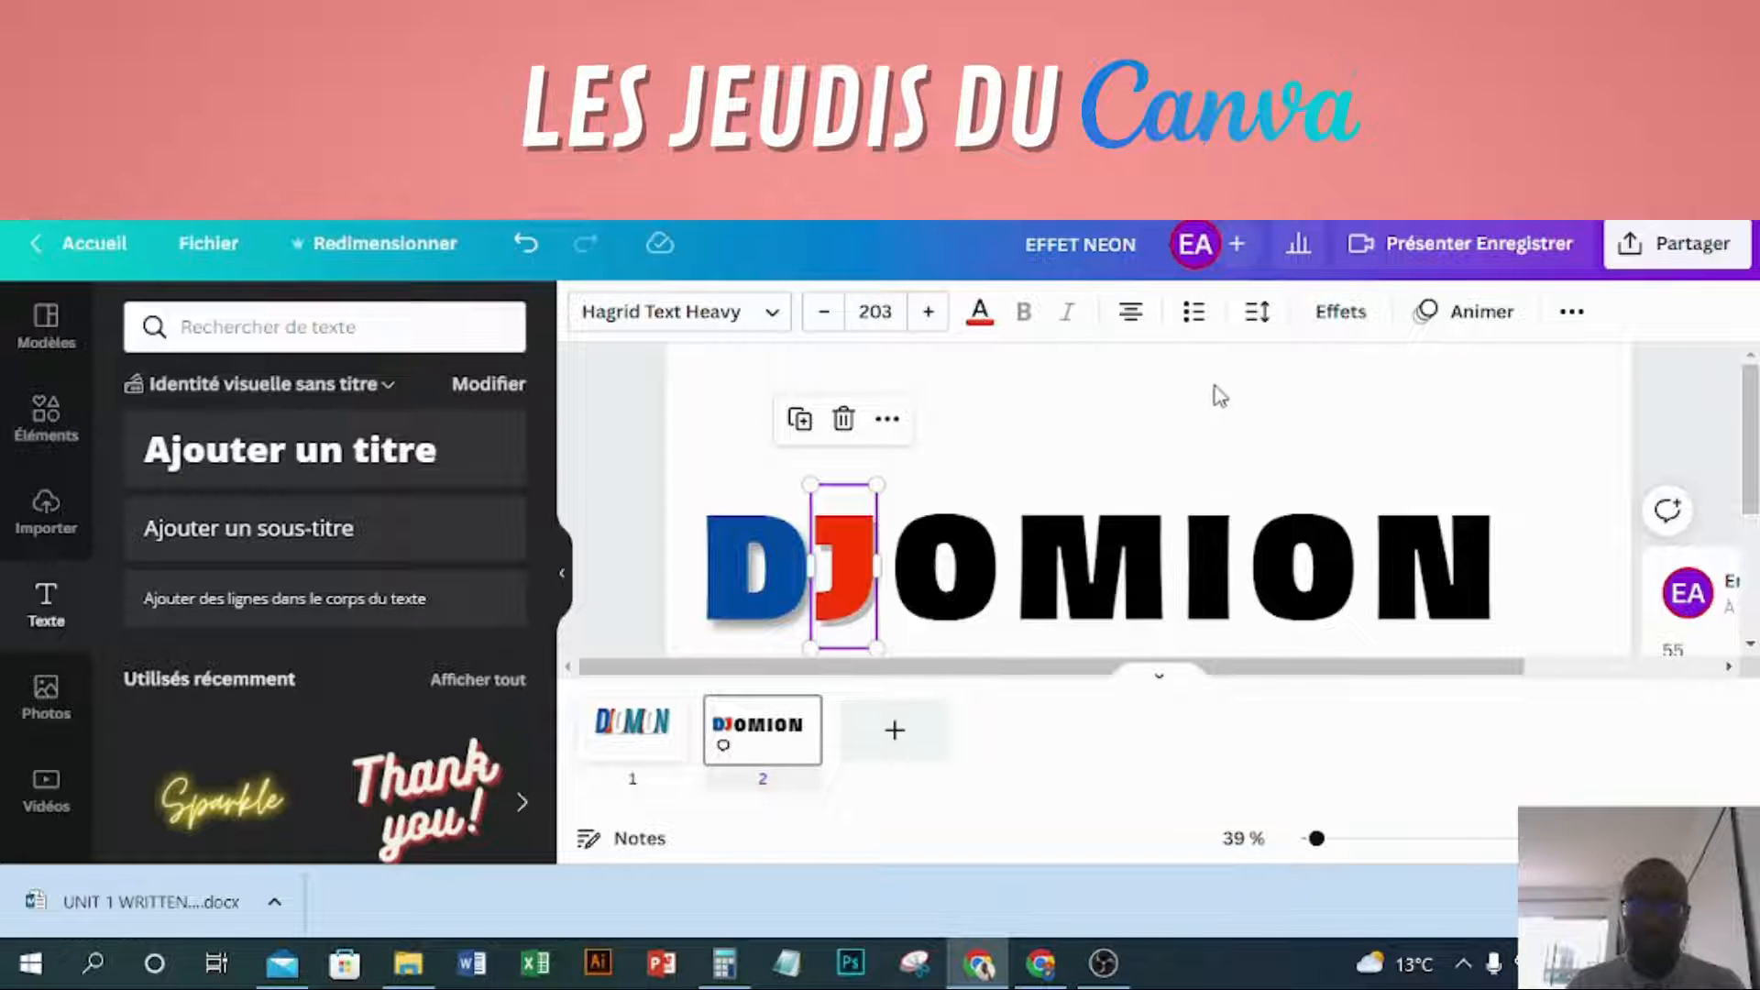
click(1330, 312)
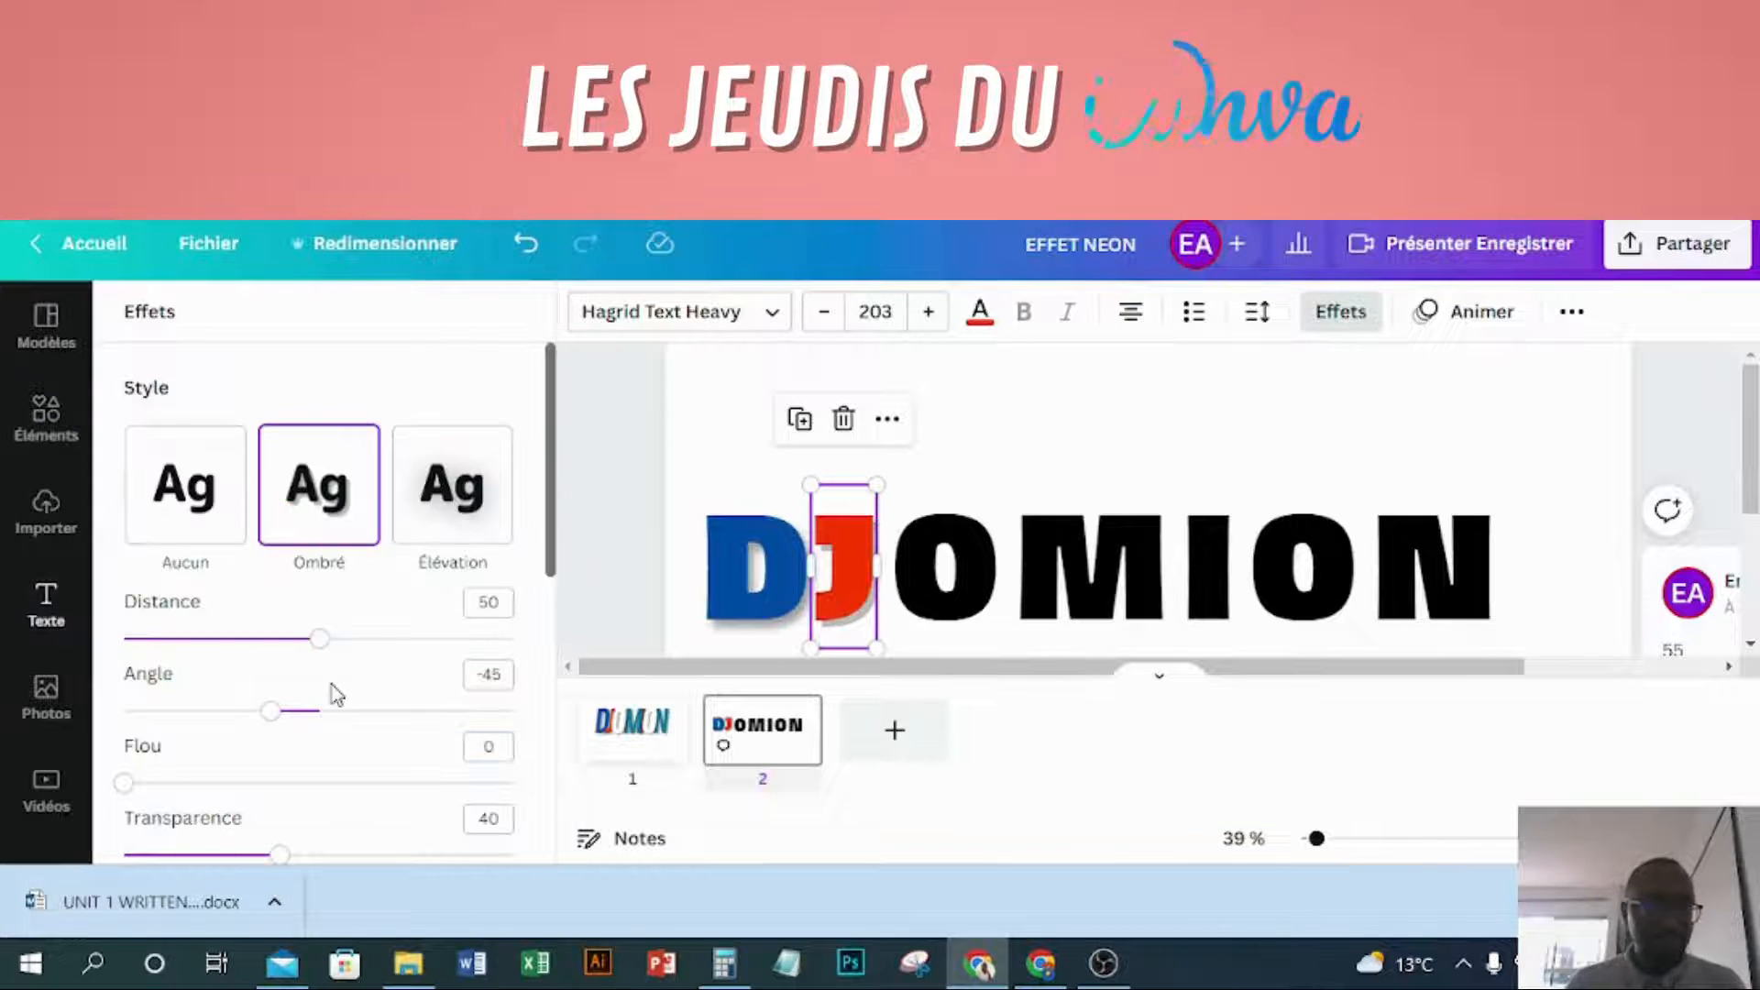
scroll(348, 678, down, 2)
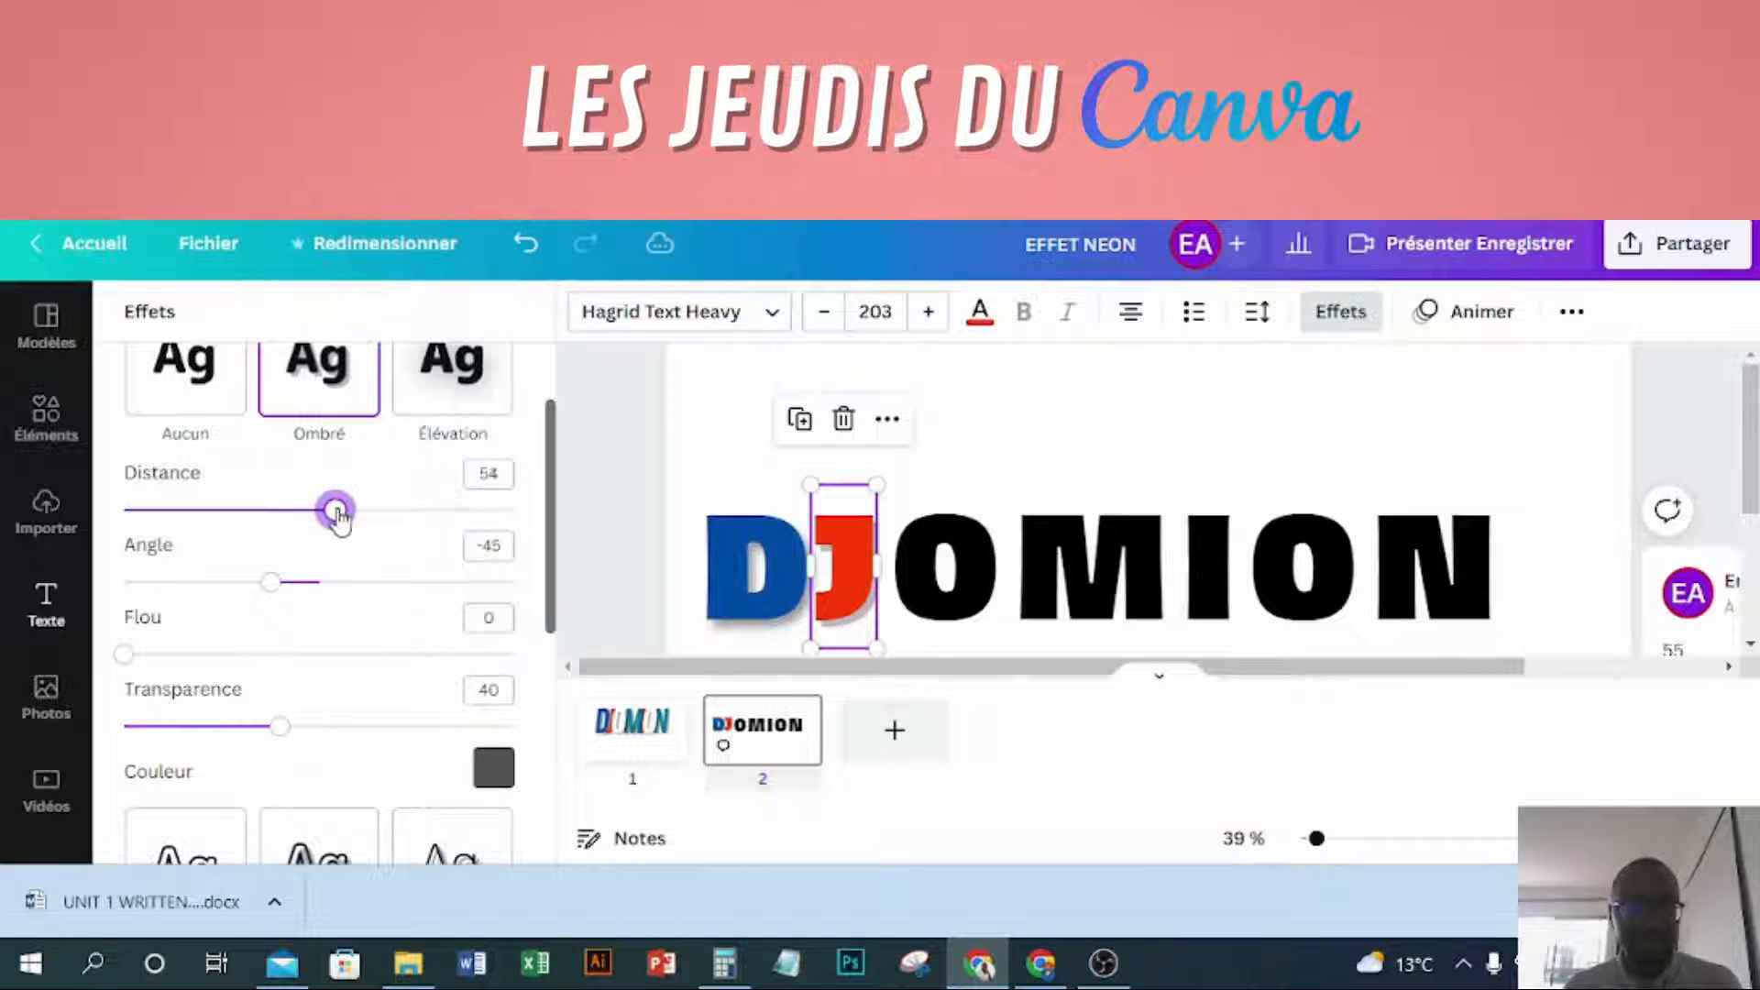
drag(337, 511, 340, 510)
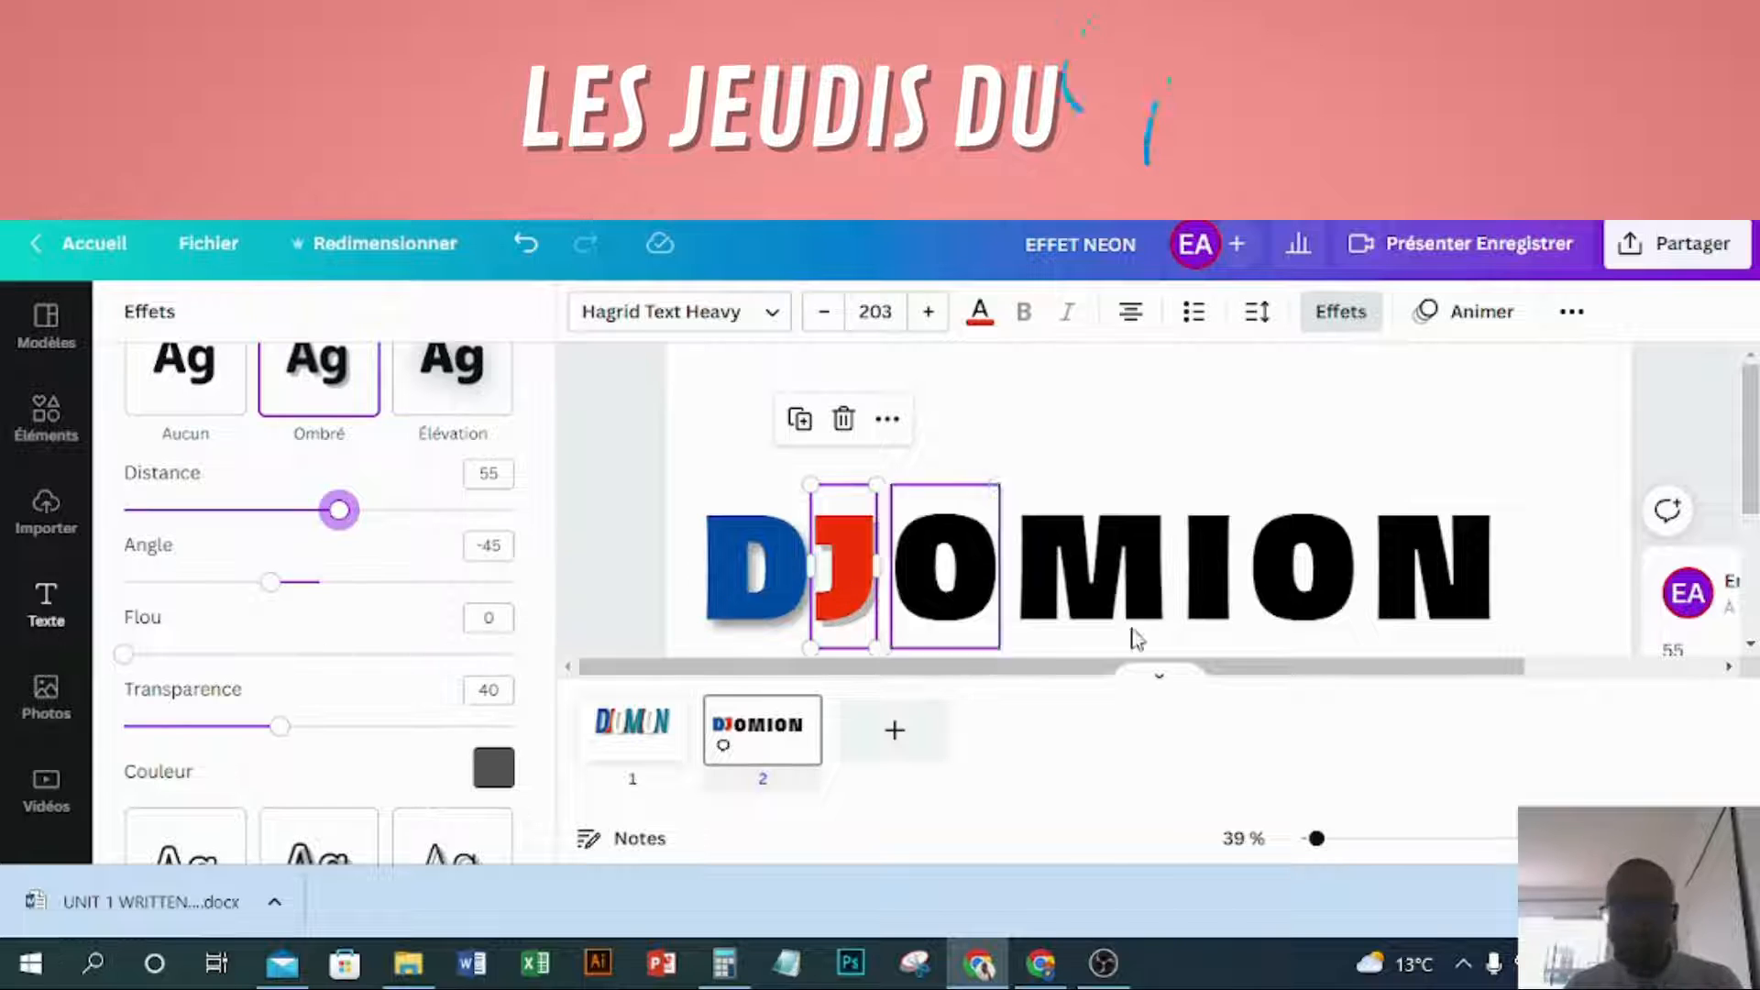
scroll(1505, 574, down, 2)
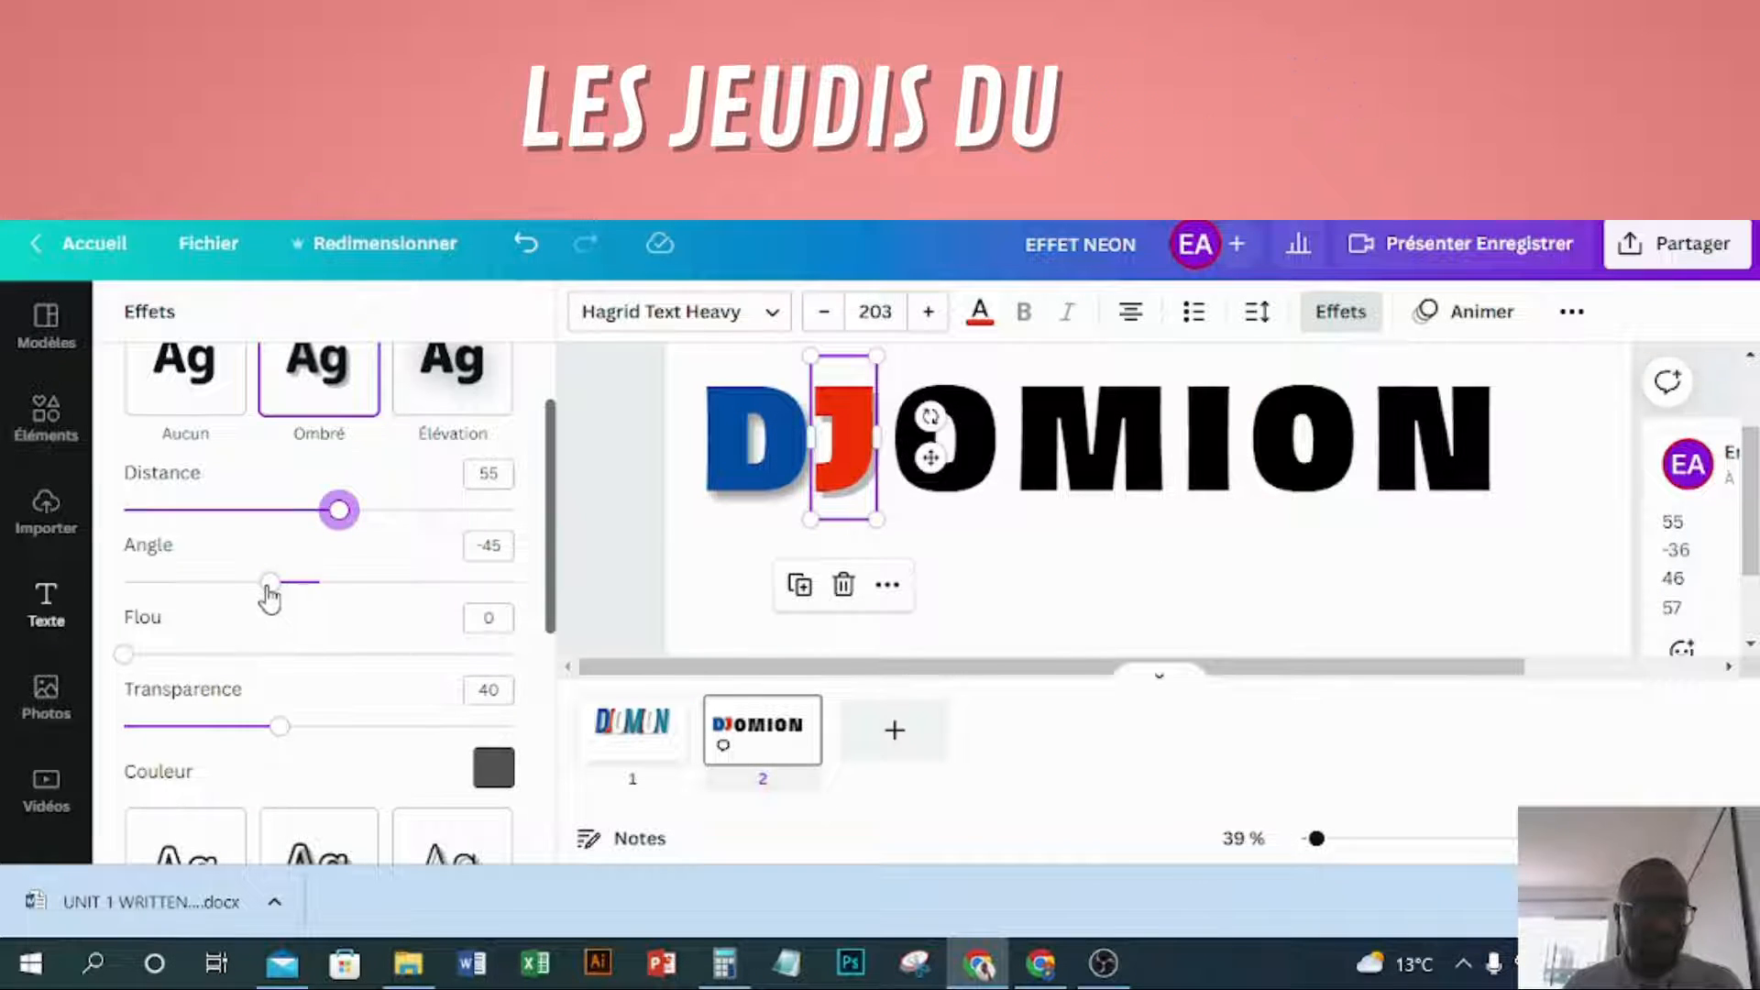
drag(283, 598, 284, 596)
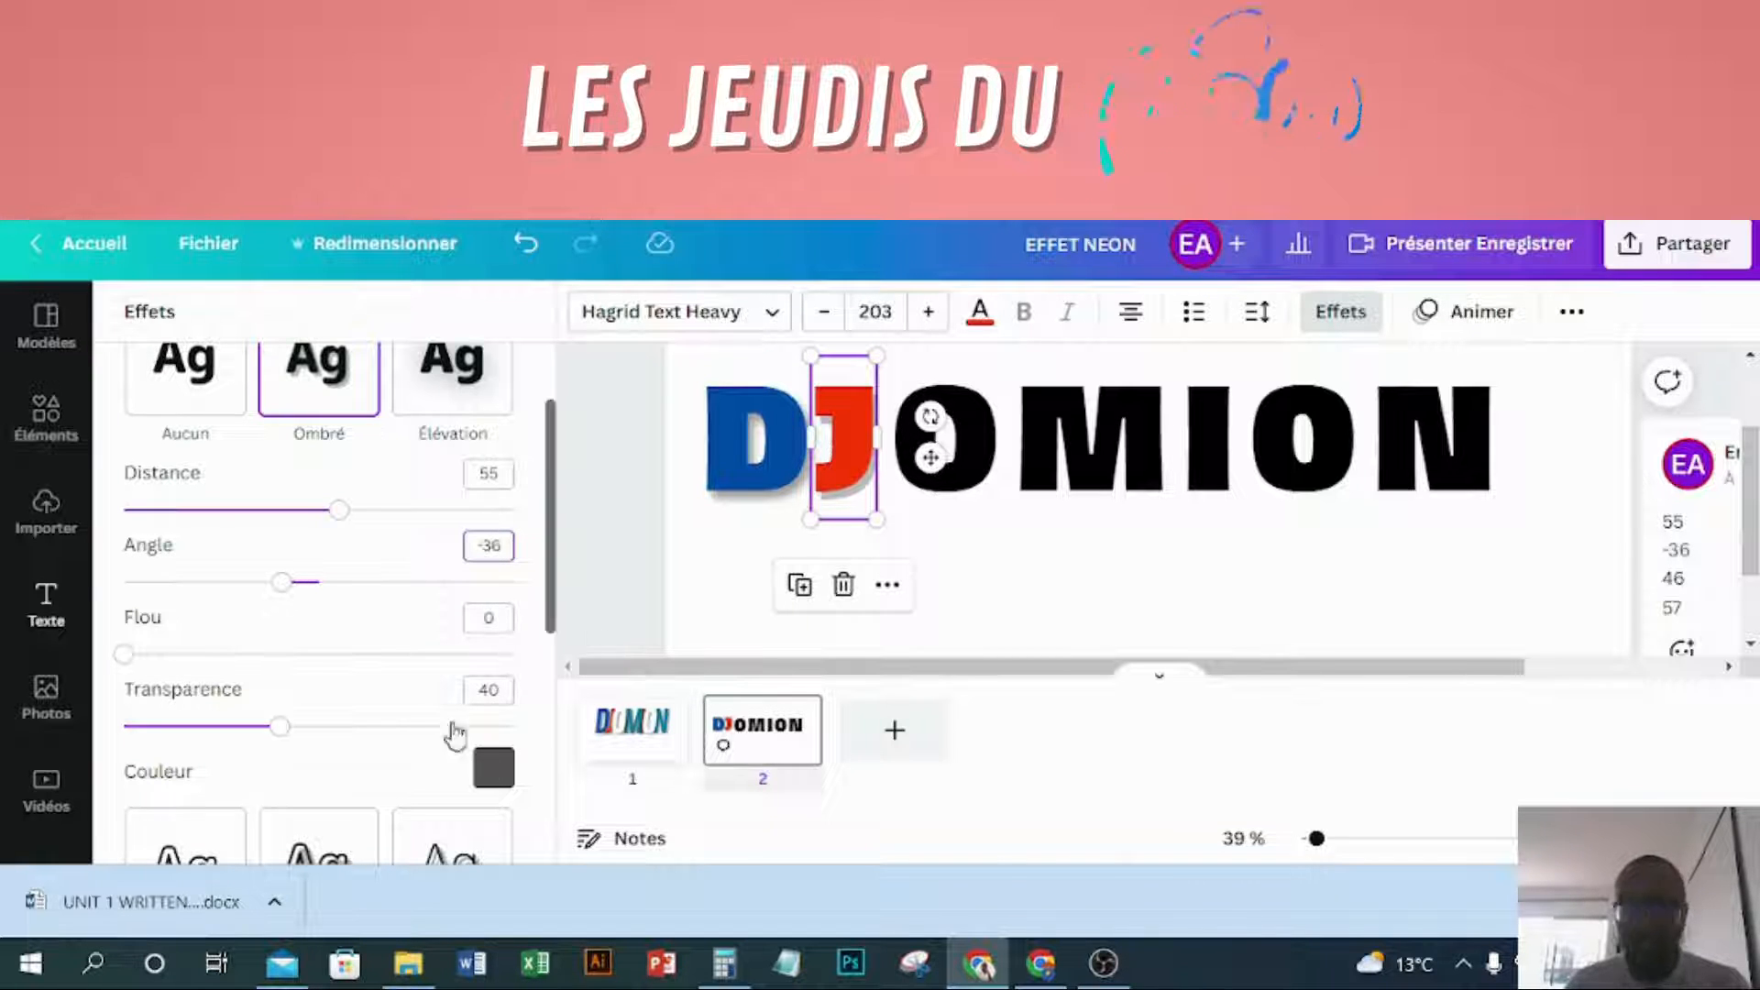
text(46)
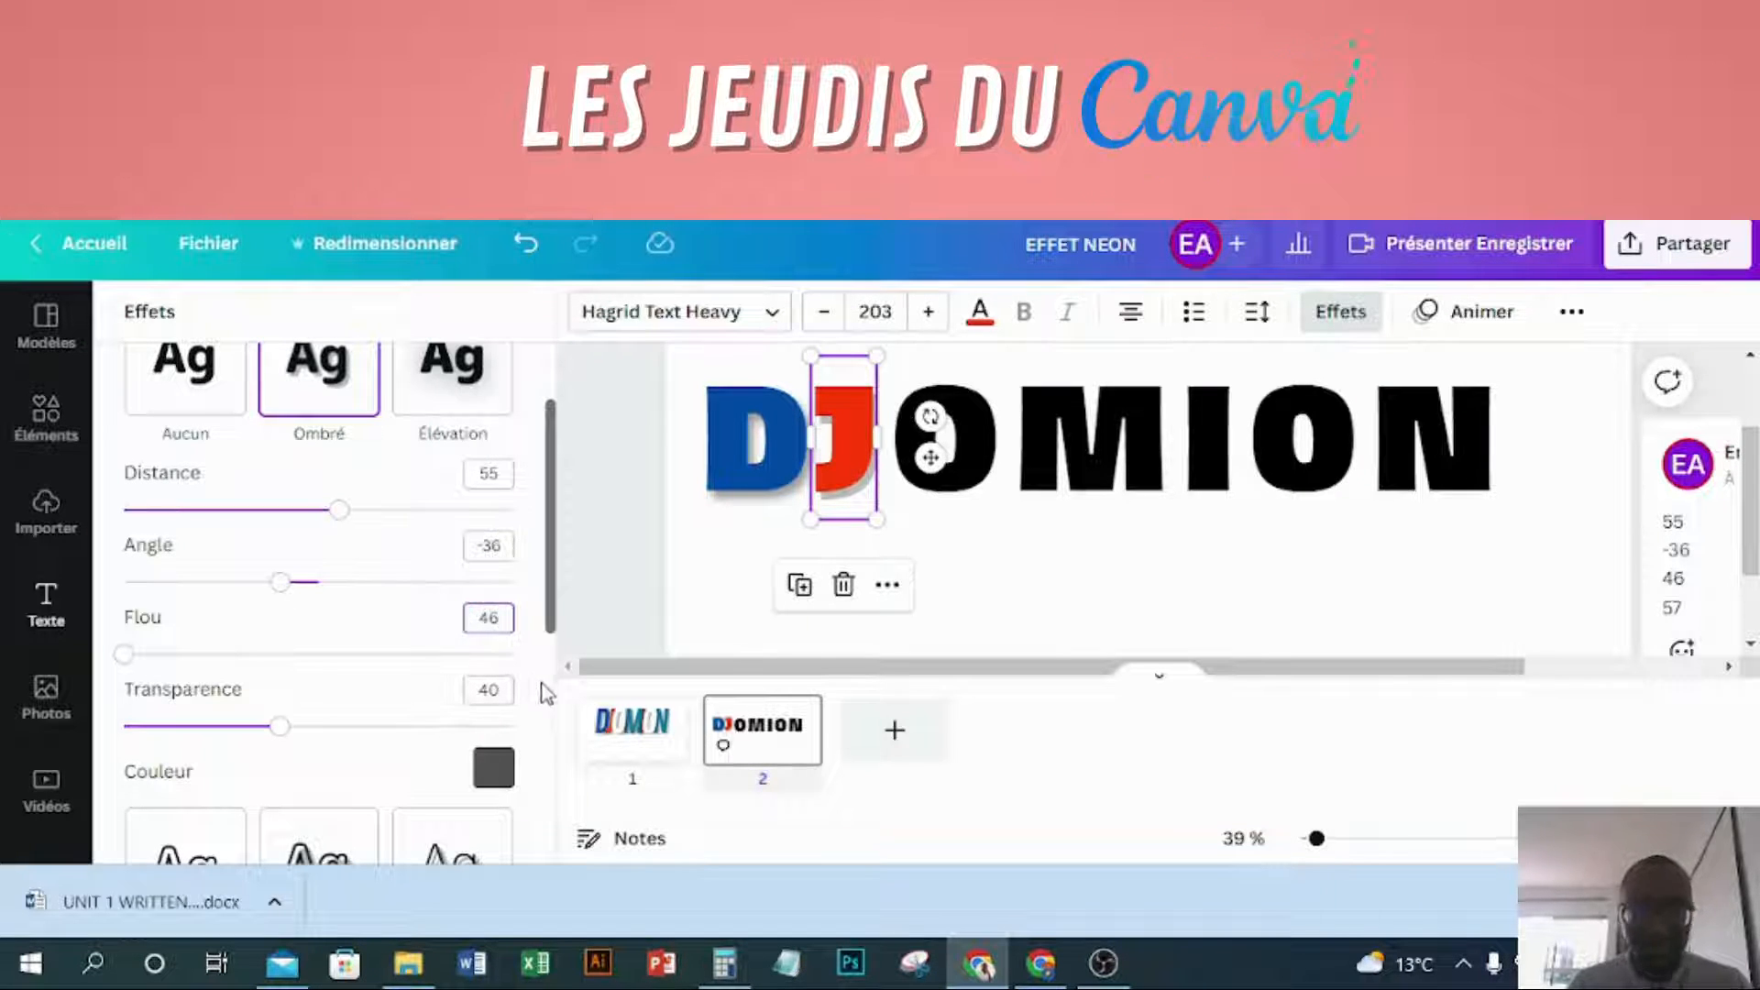
click(483, 694)
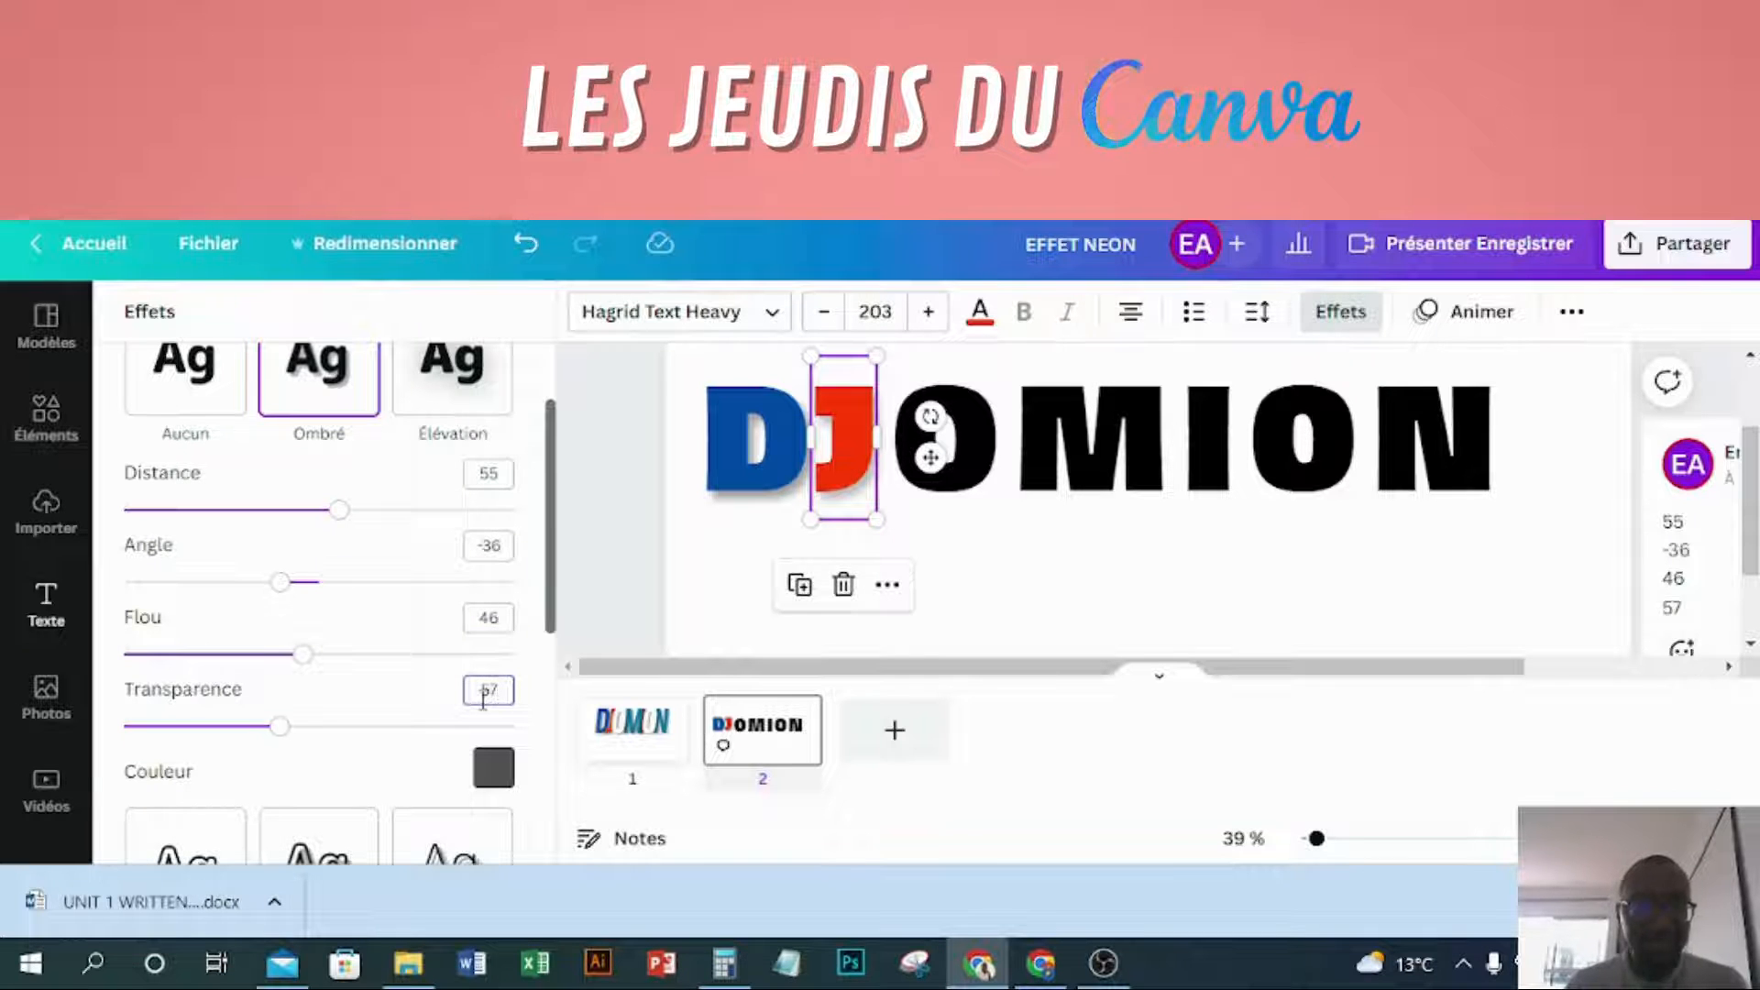
text(57)
click(1088, 598)
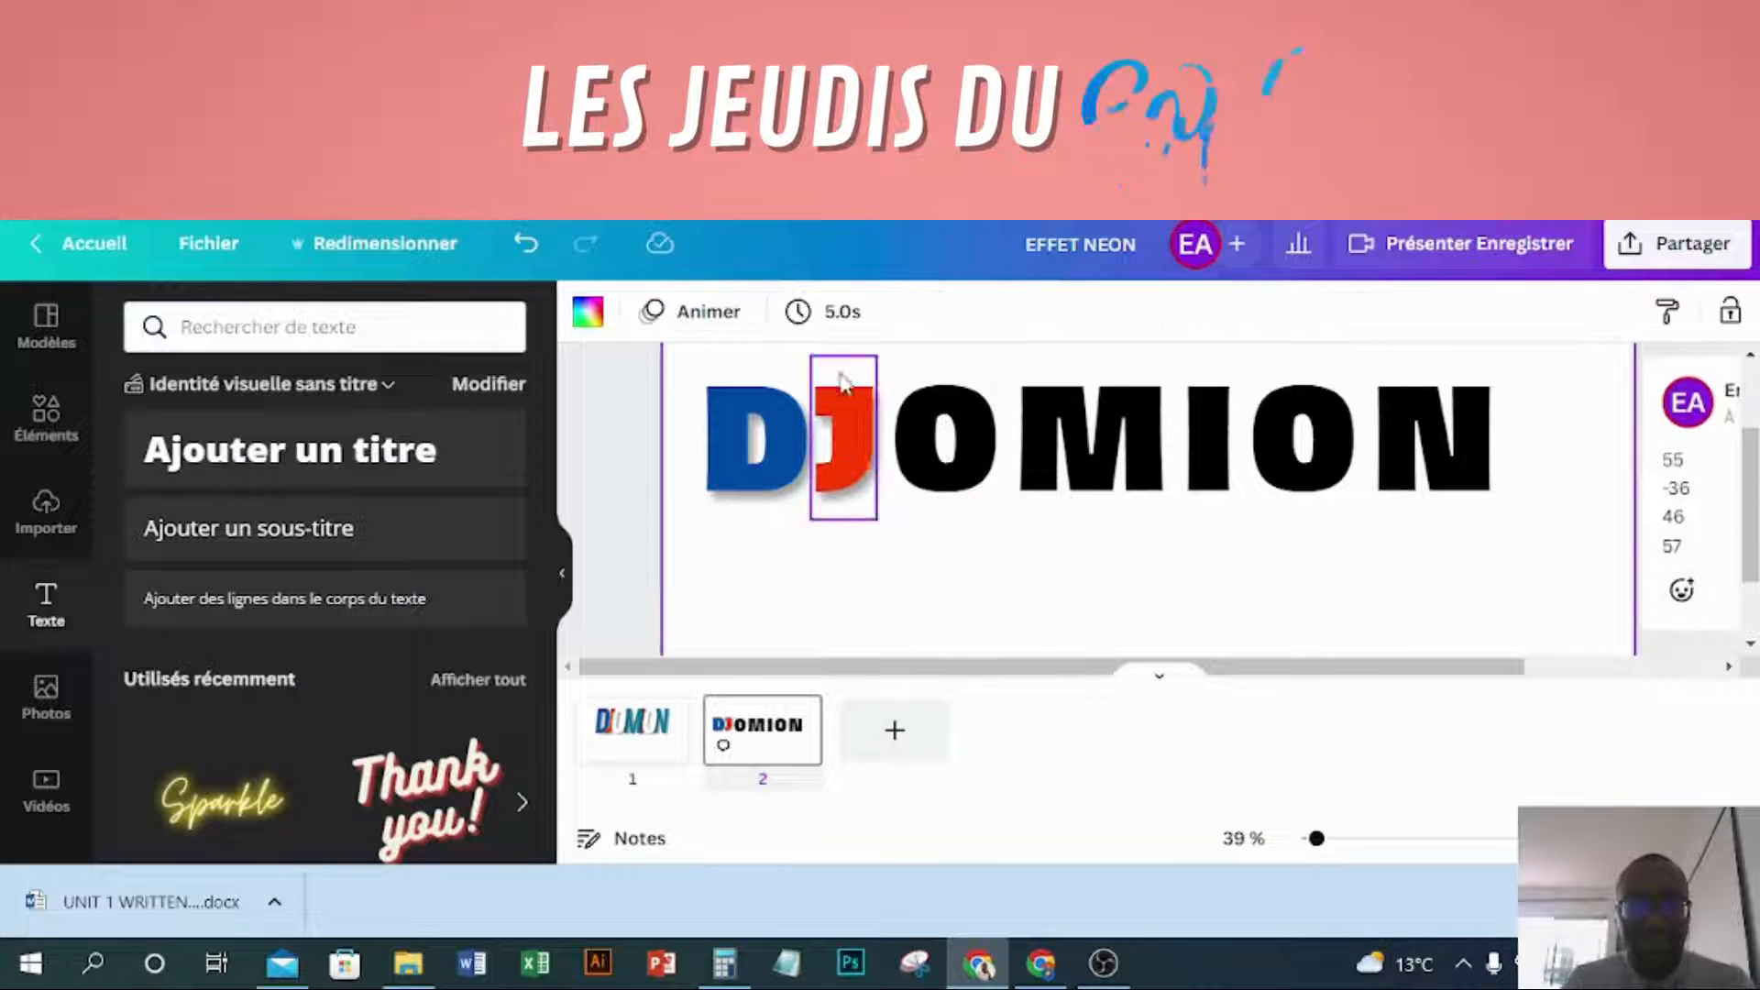
- Move the letter J over the D so that it slightly overlaps the D's edge
drag(860, 449, 837, 450)
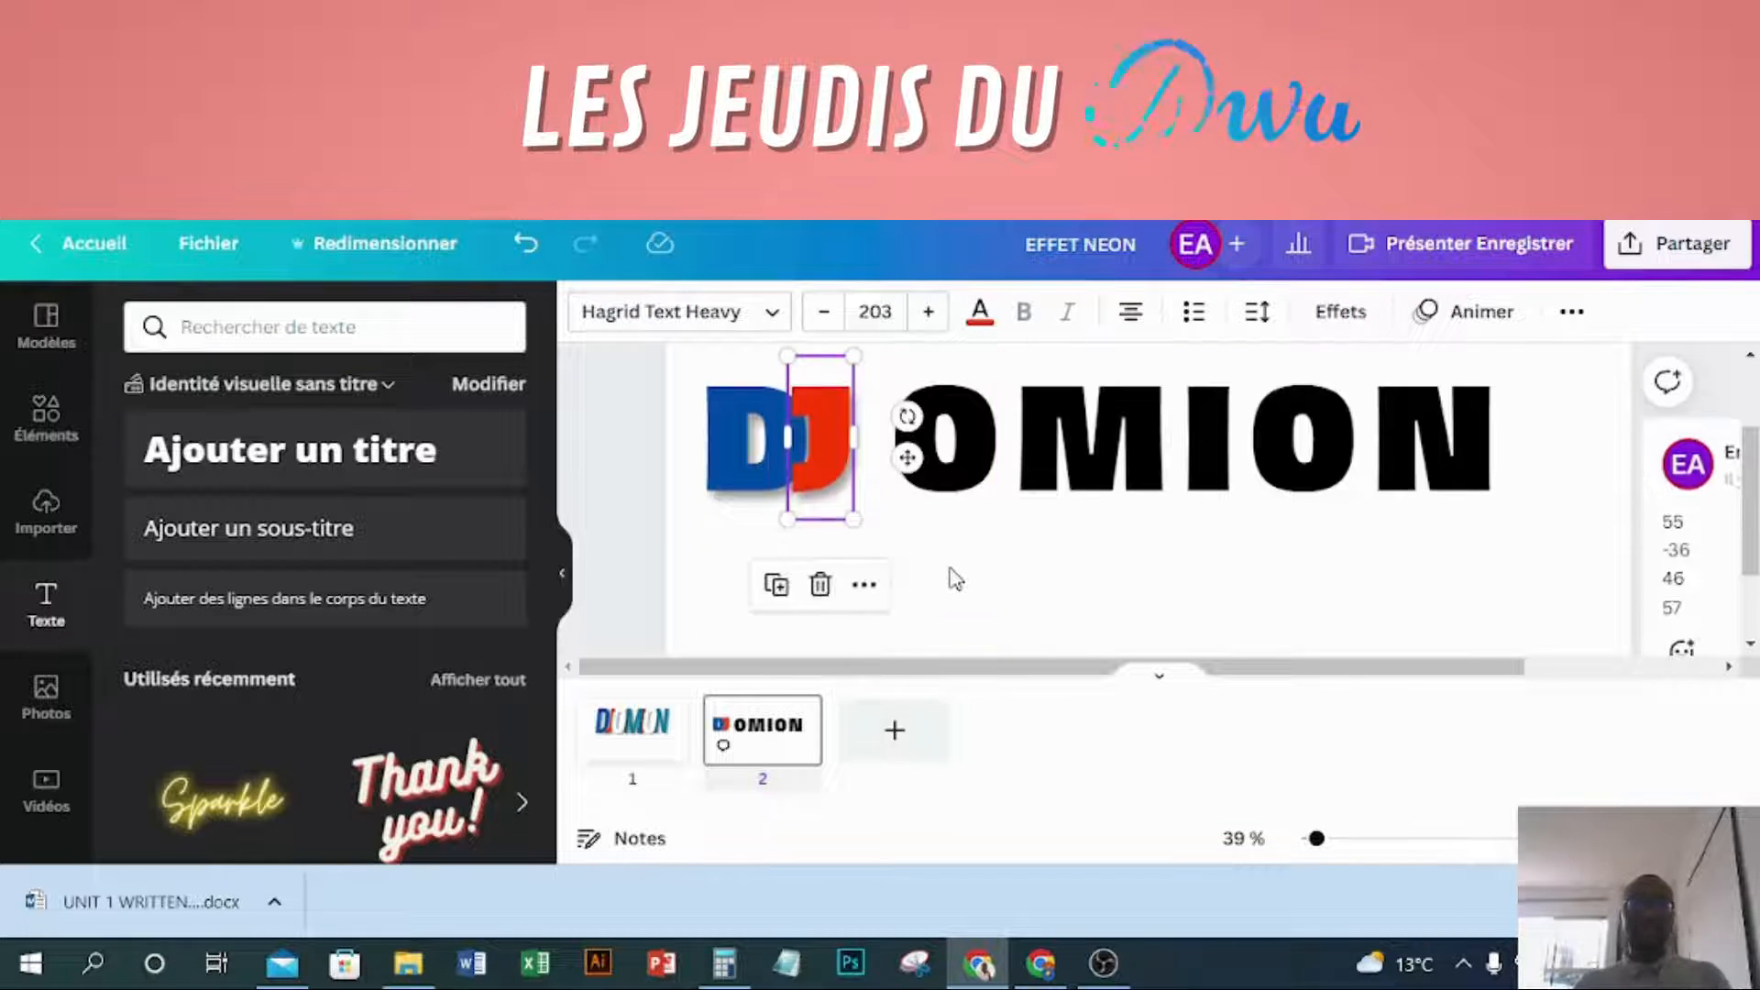
click(944, 536)
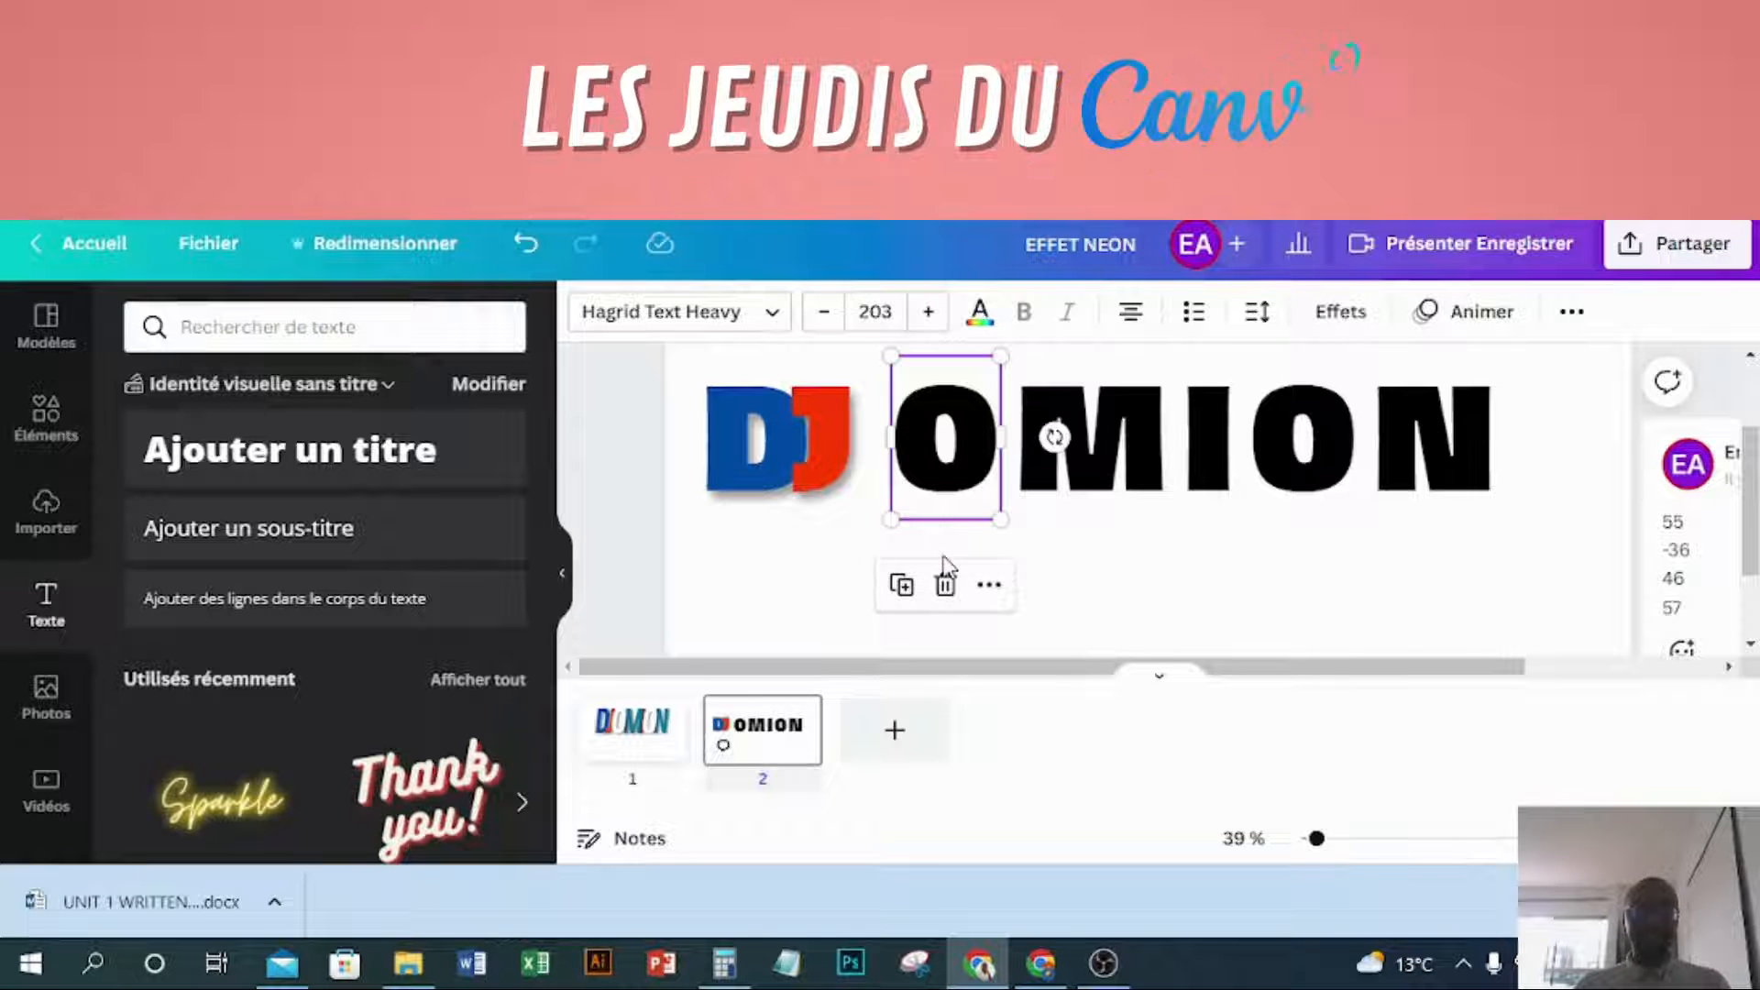
click(1069, 544)
click(837, 440)
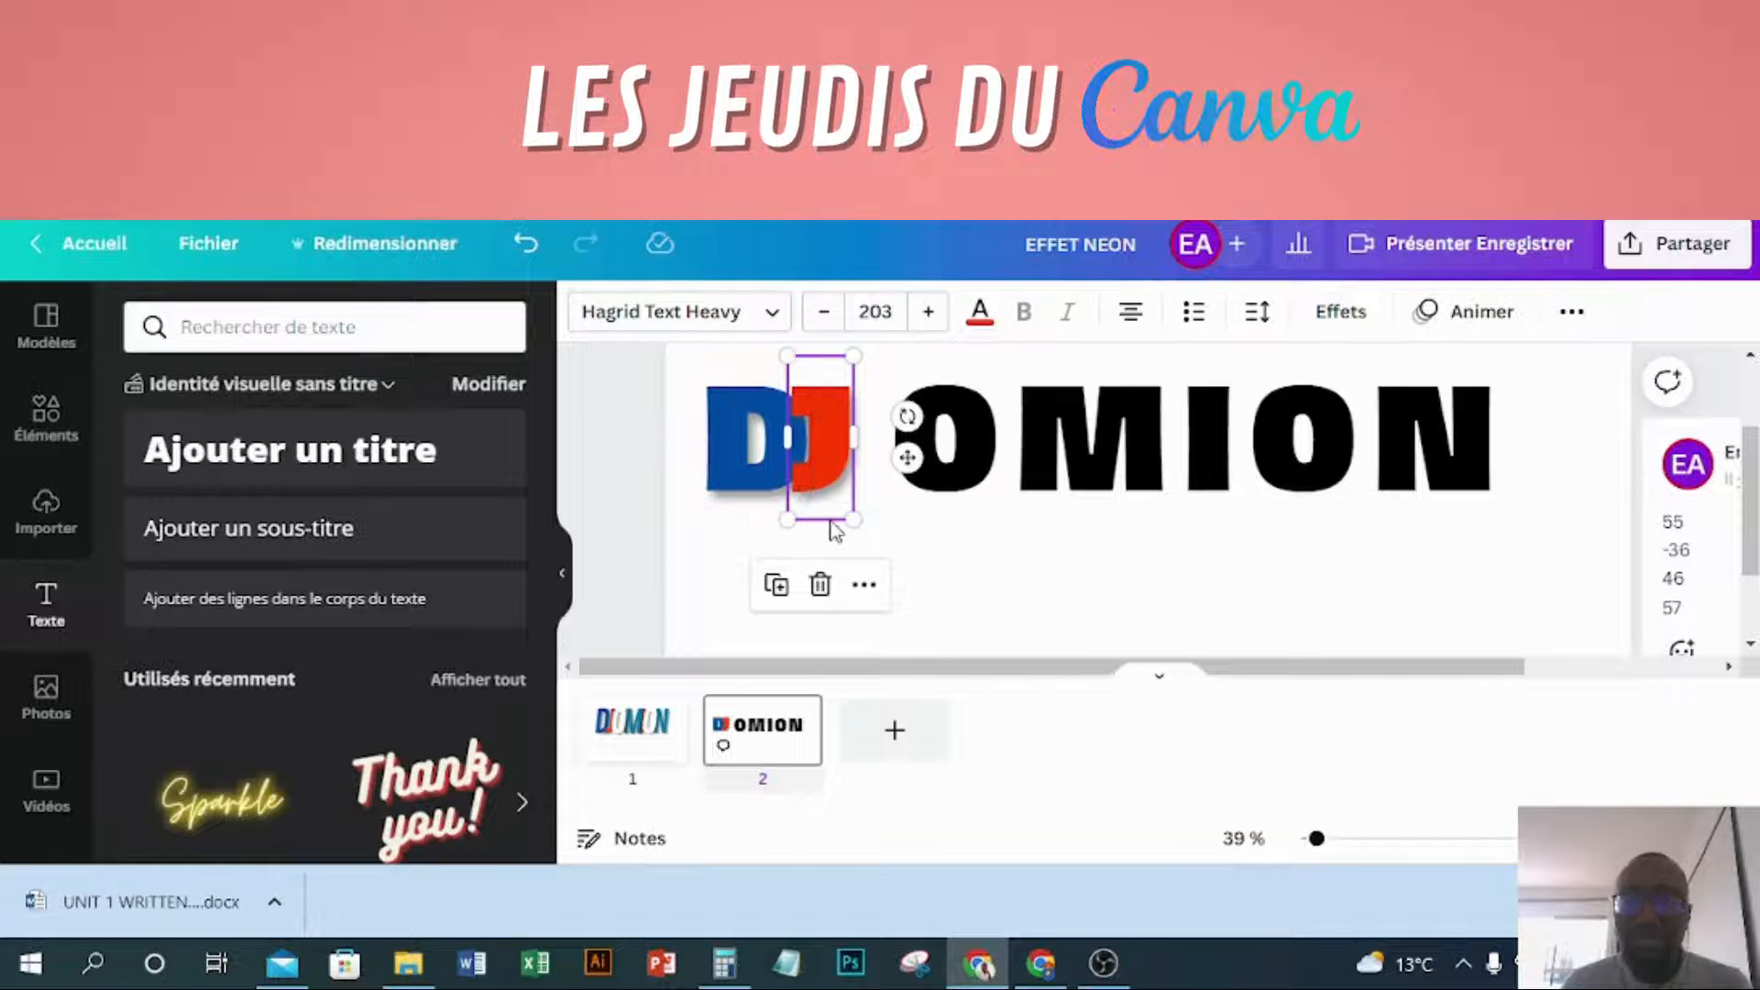
- Bring the letter D forward so that it lies in front of the J
click(735, 447)
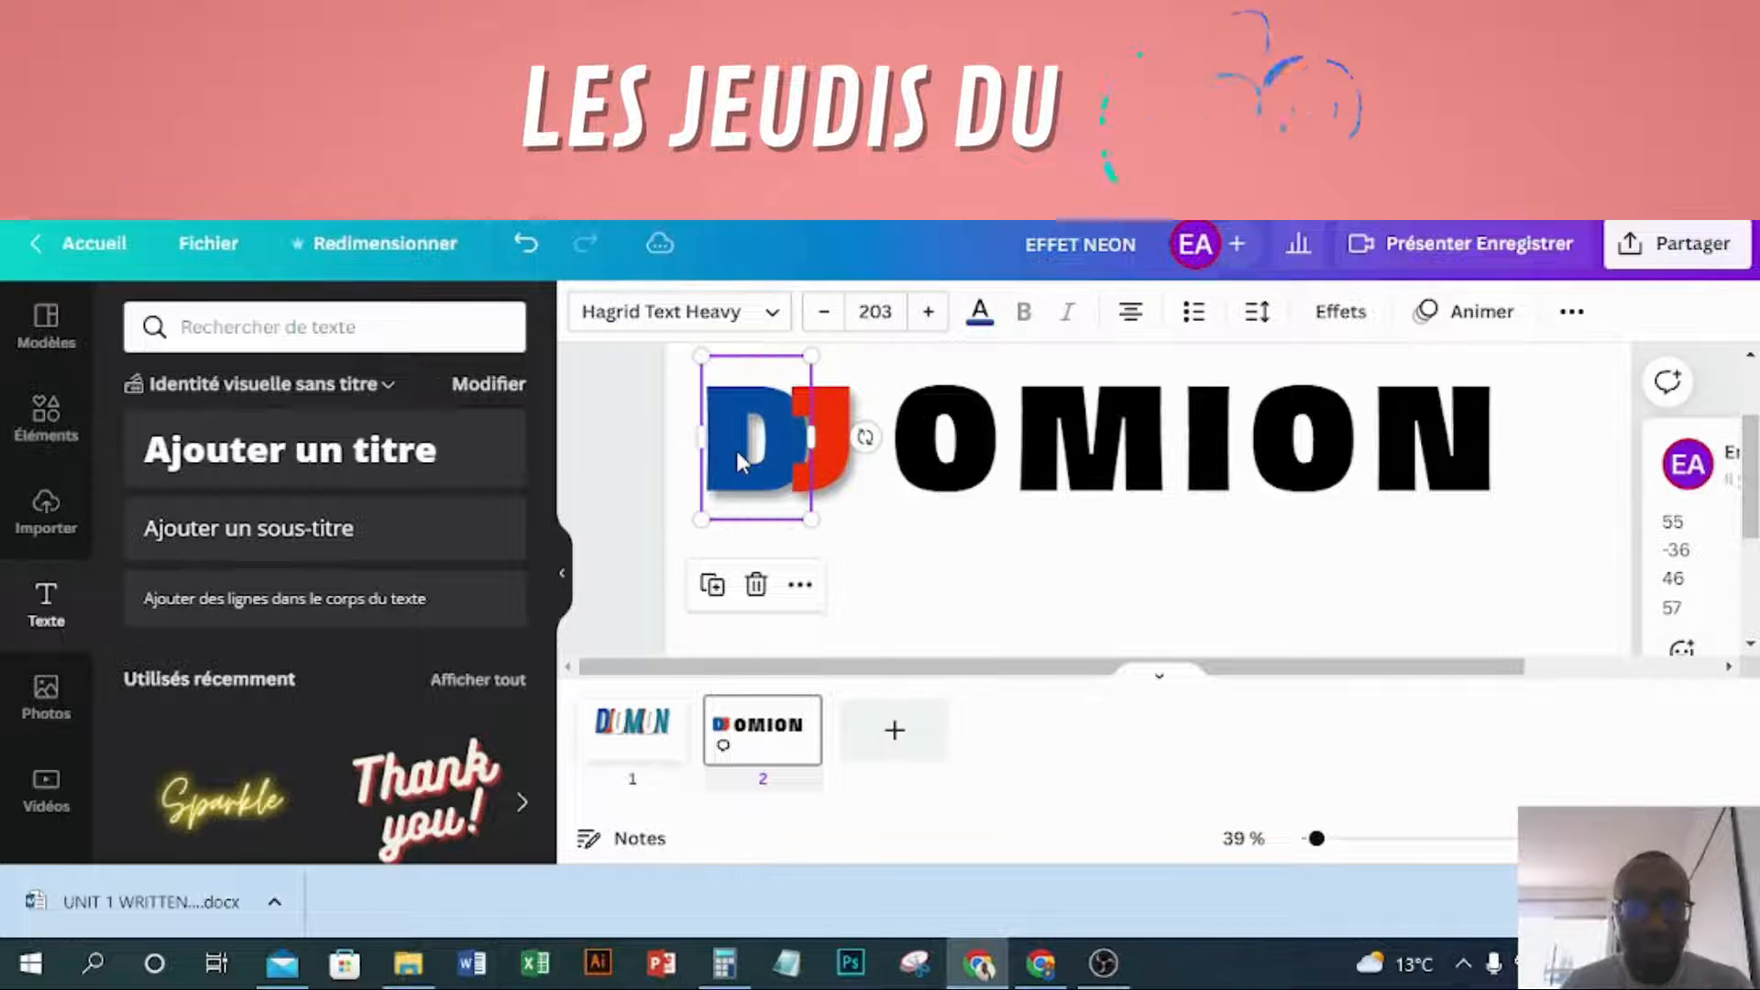
click(1571, 314)
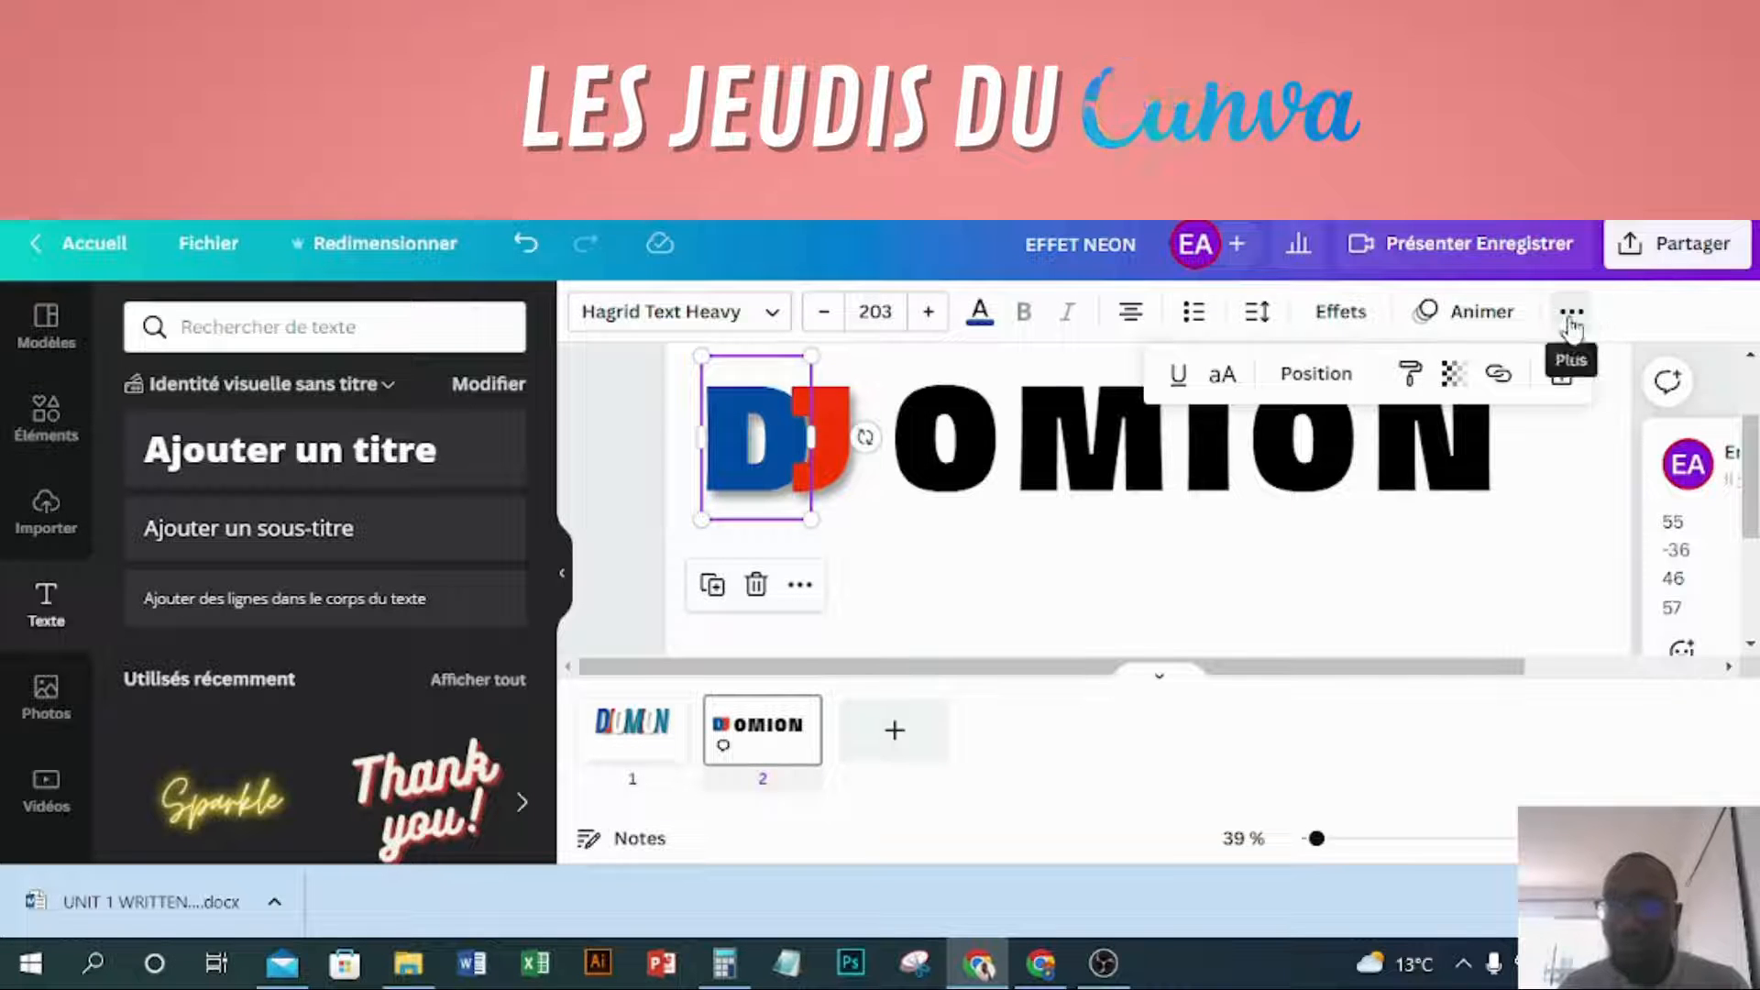
click(1329, 389)
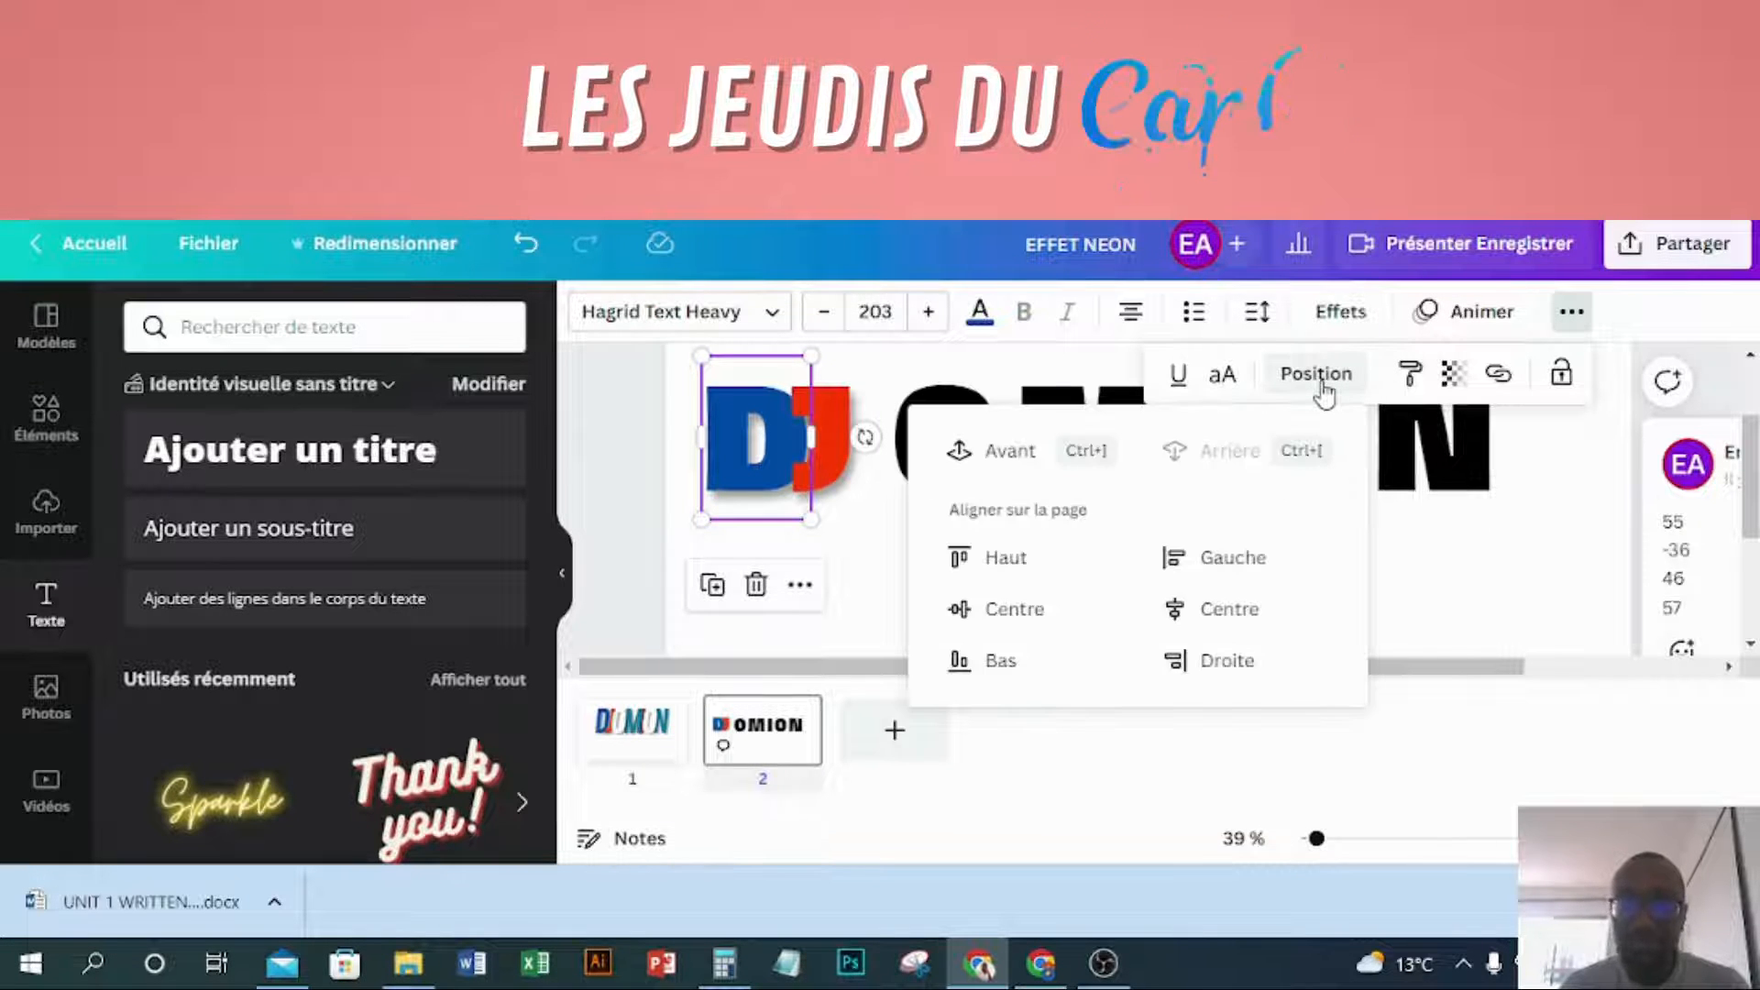
click(999, 458)
click(886, 550)
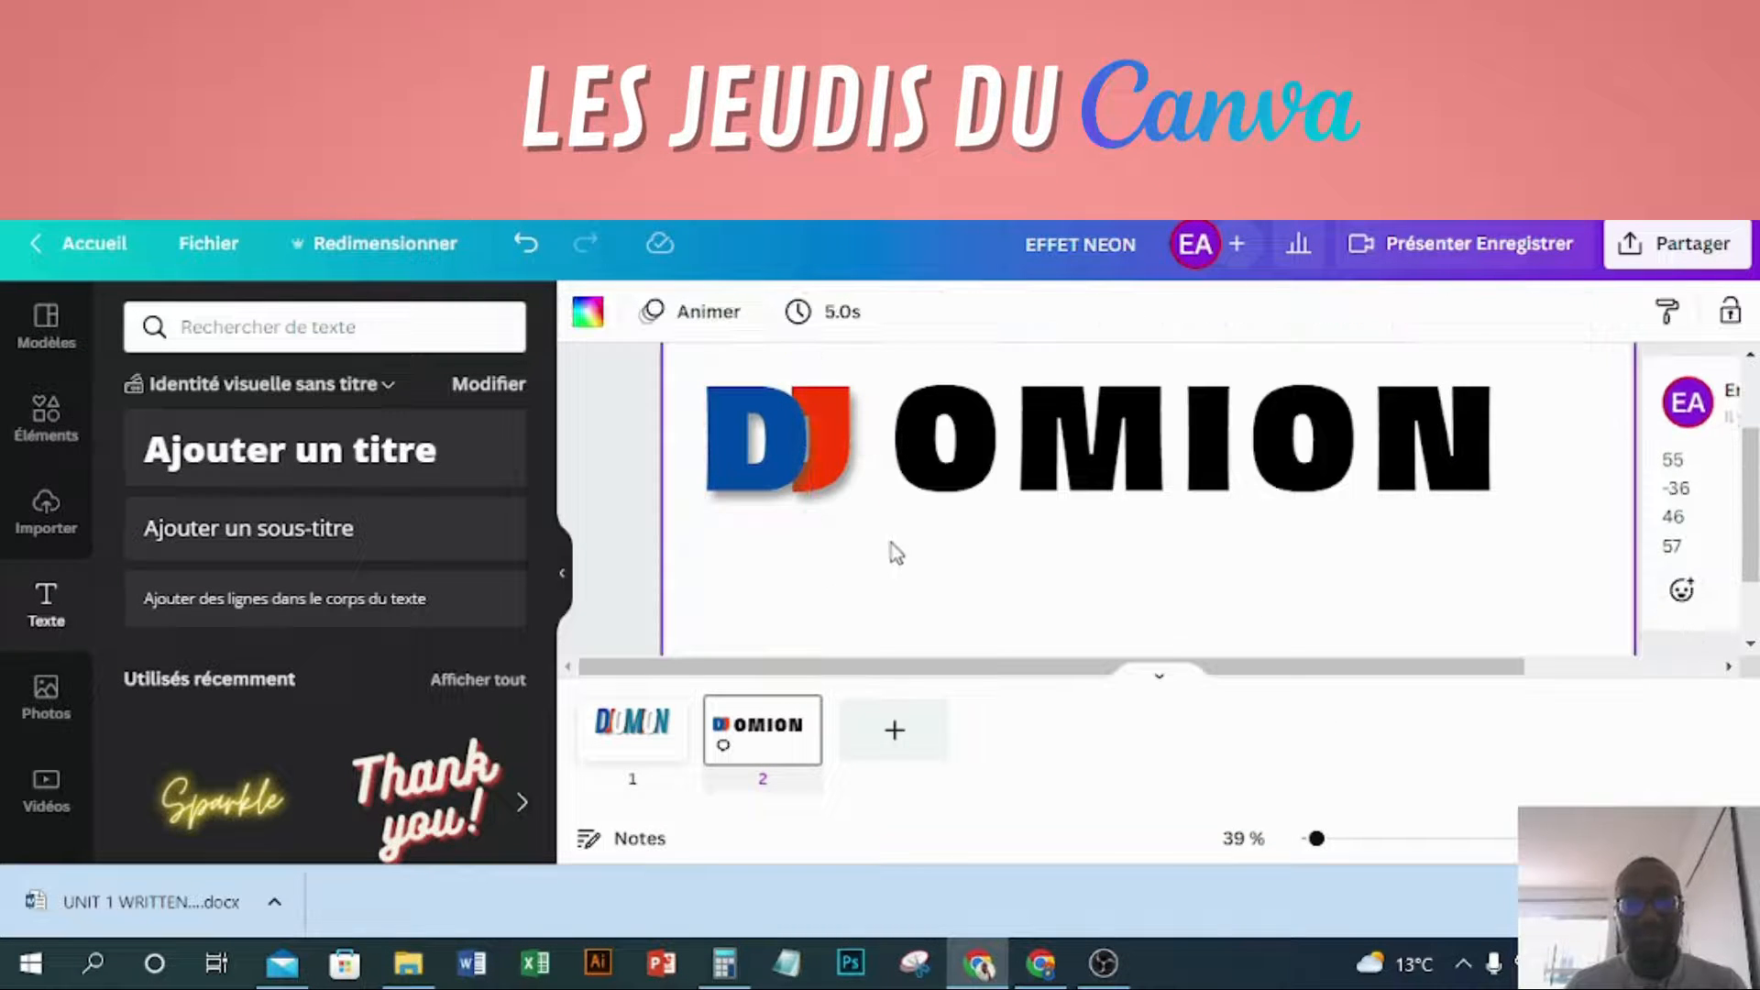
- Send the letter D backward so that it lies behind the J again
click(829, 433)
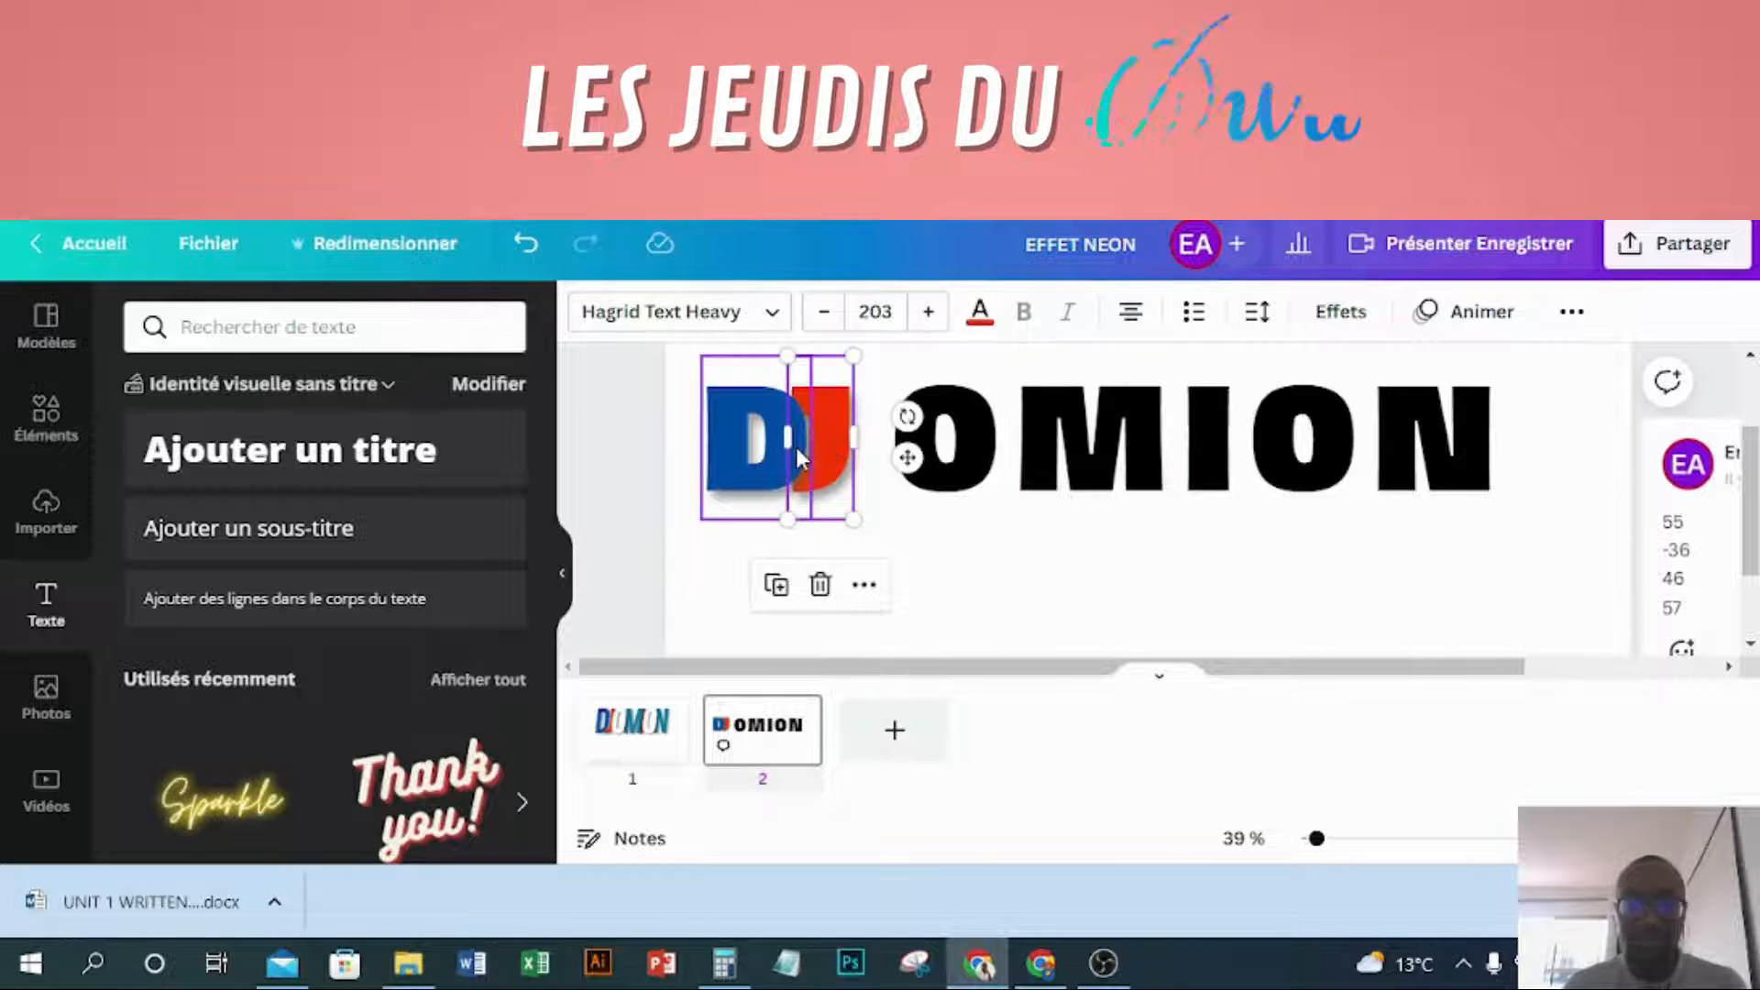
click(711, 449)
click(1571, 311)
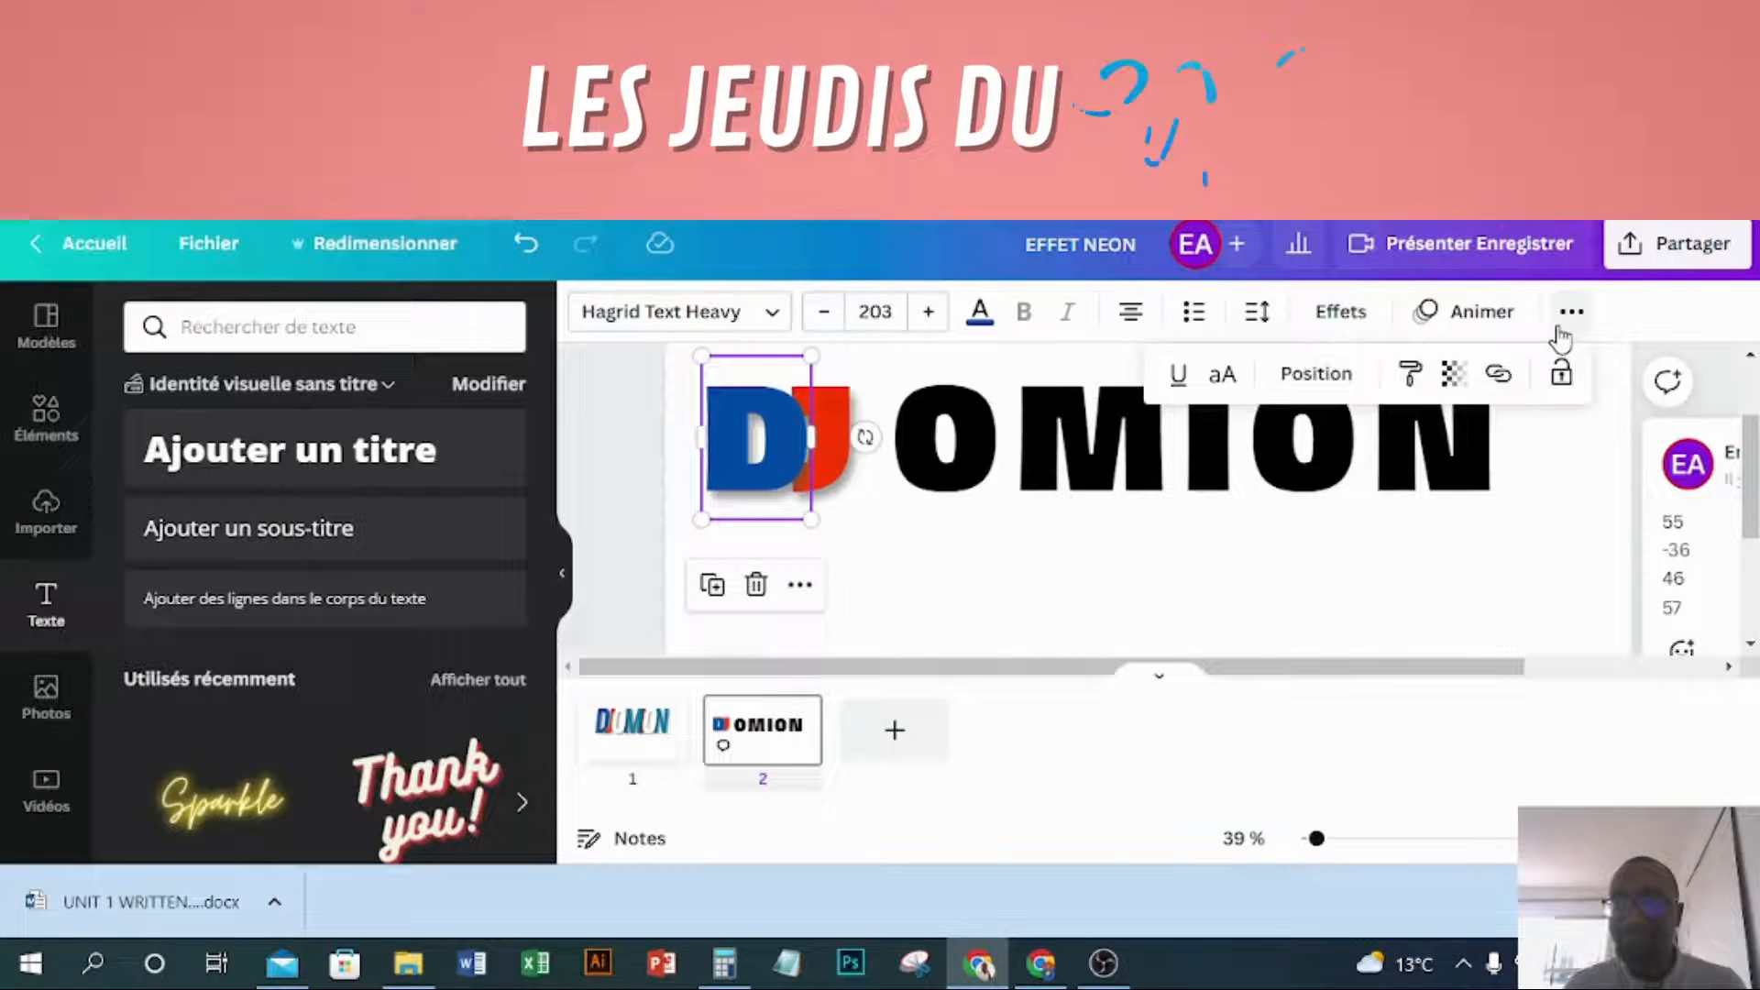
click(1320, 376)
click(1226, 452)
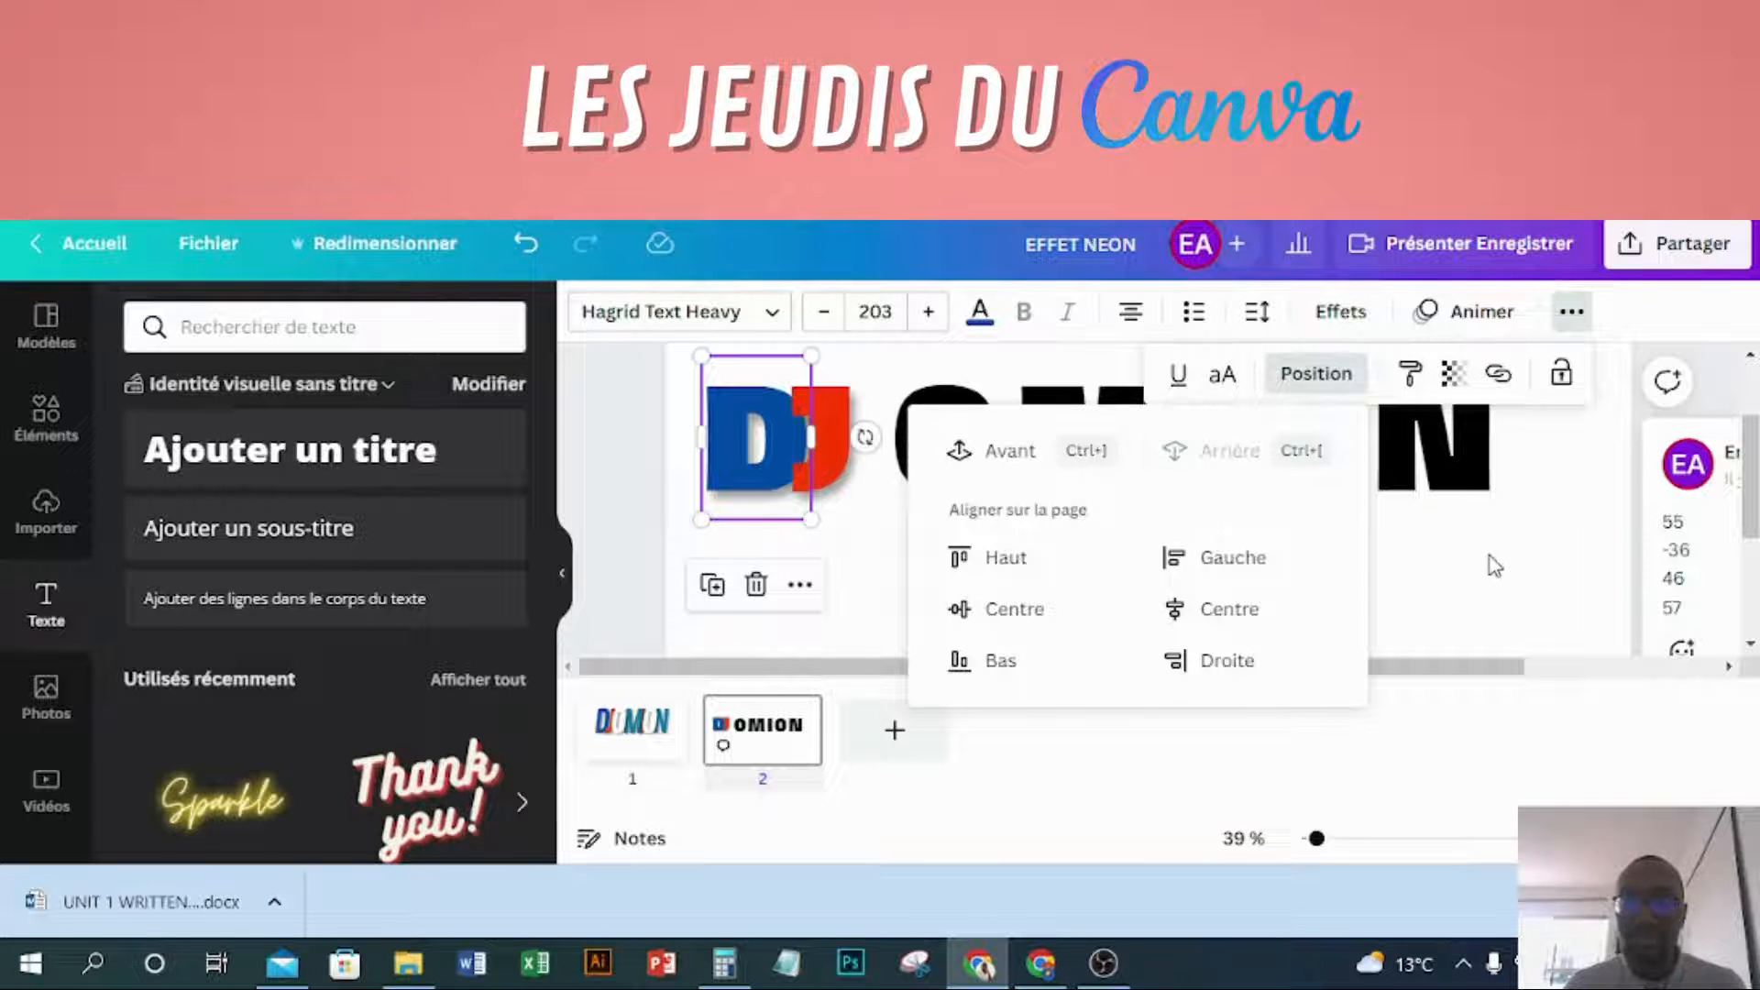
click(1353, 646)
- Move the first letter O up against the J and open its text effects
drag(918, 425, 890, 424)
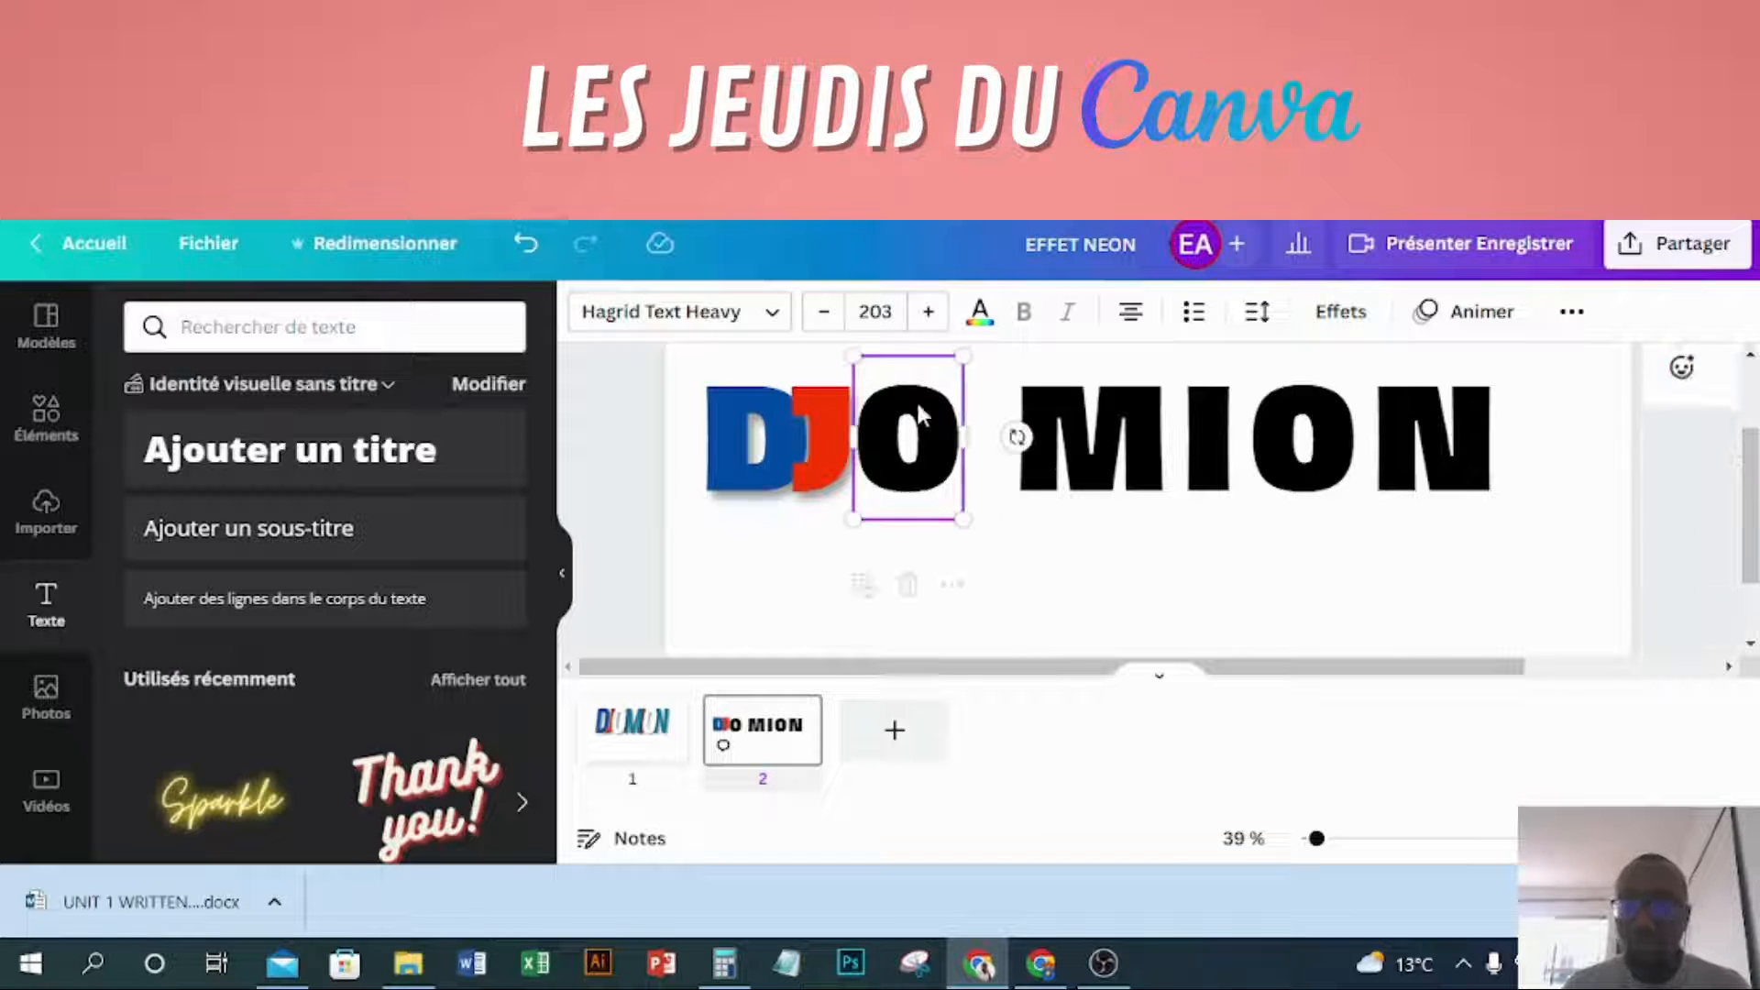
click(1340, 312)
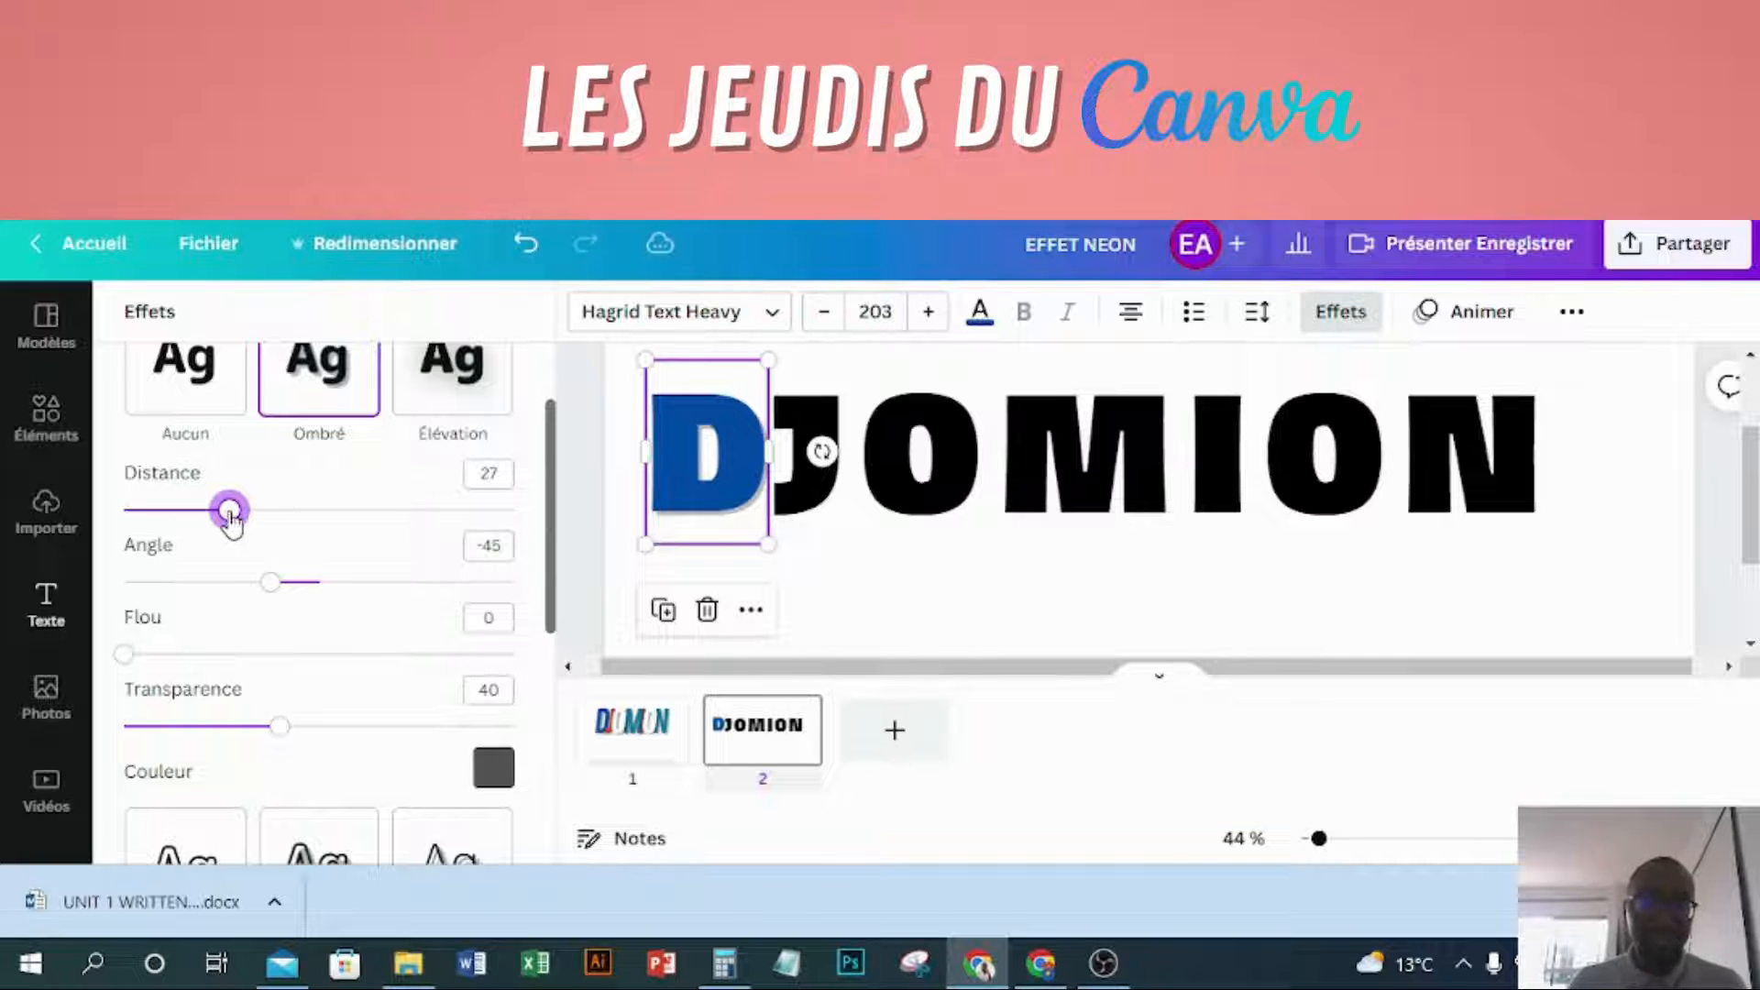
- Set the D's shadow distance to 55 and adjust its shadow angle
drag(230, 513, 399, 525)
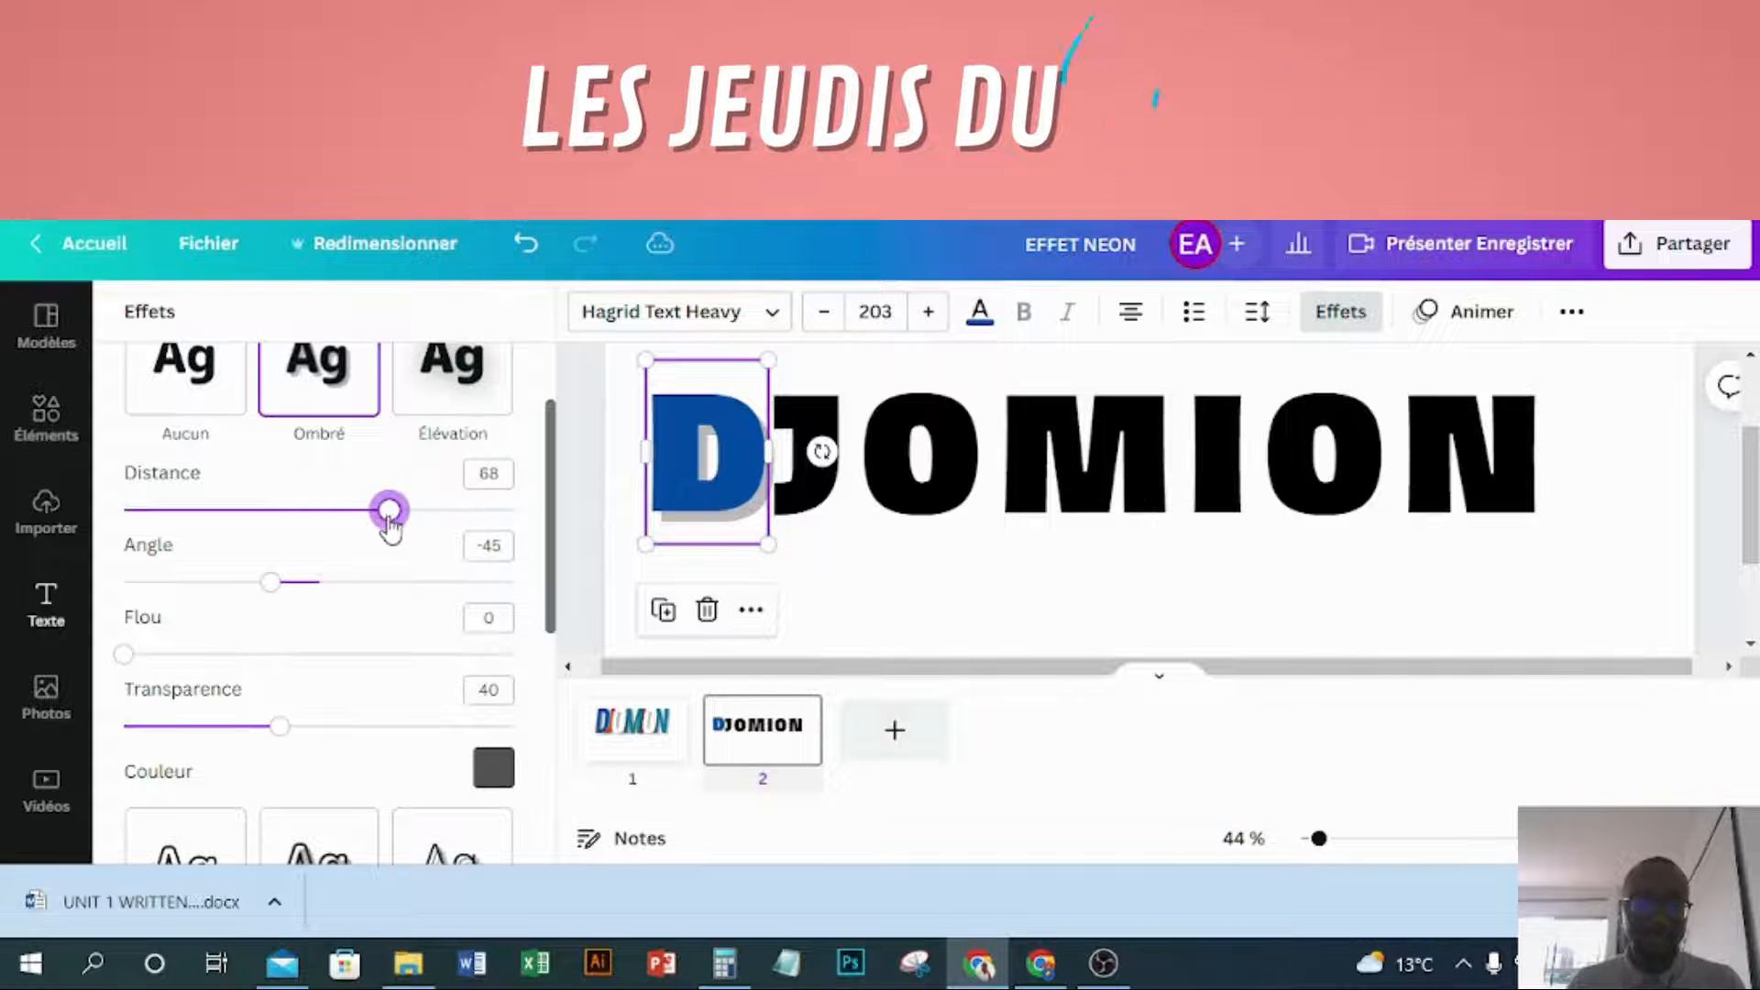
drag(388, 519, 336, 519)
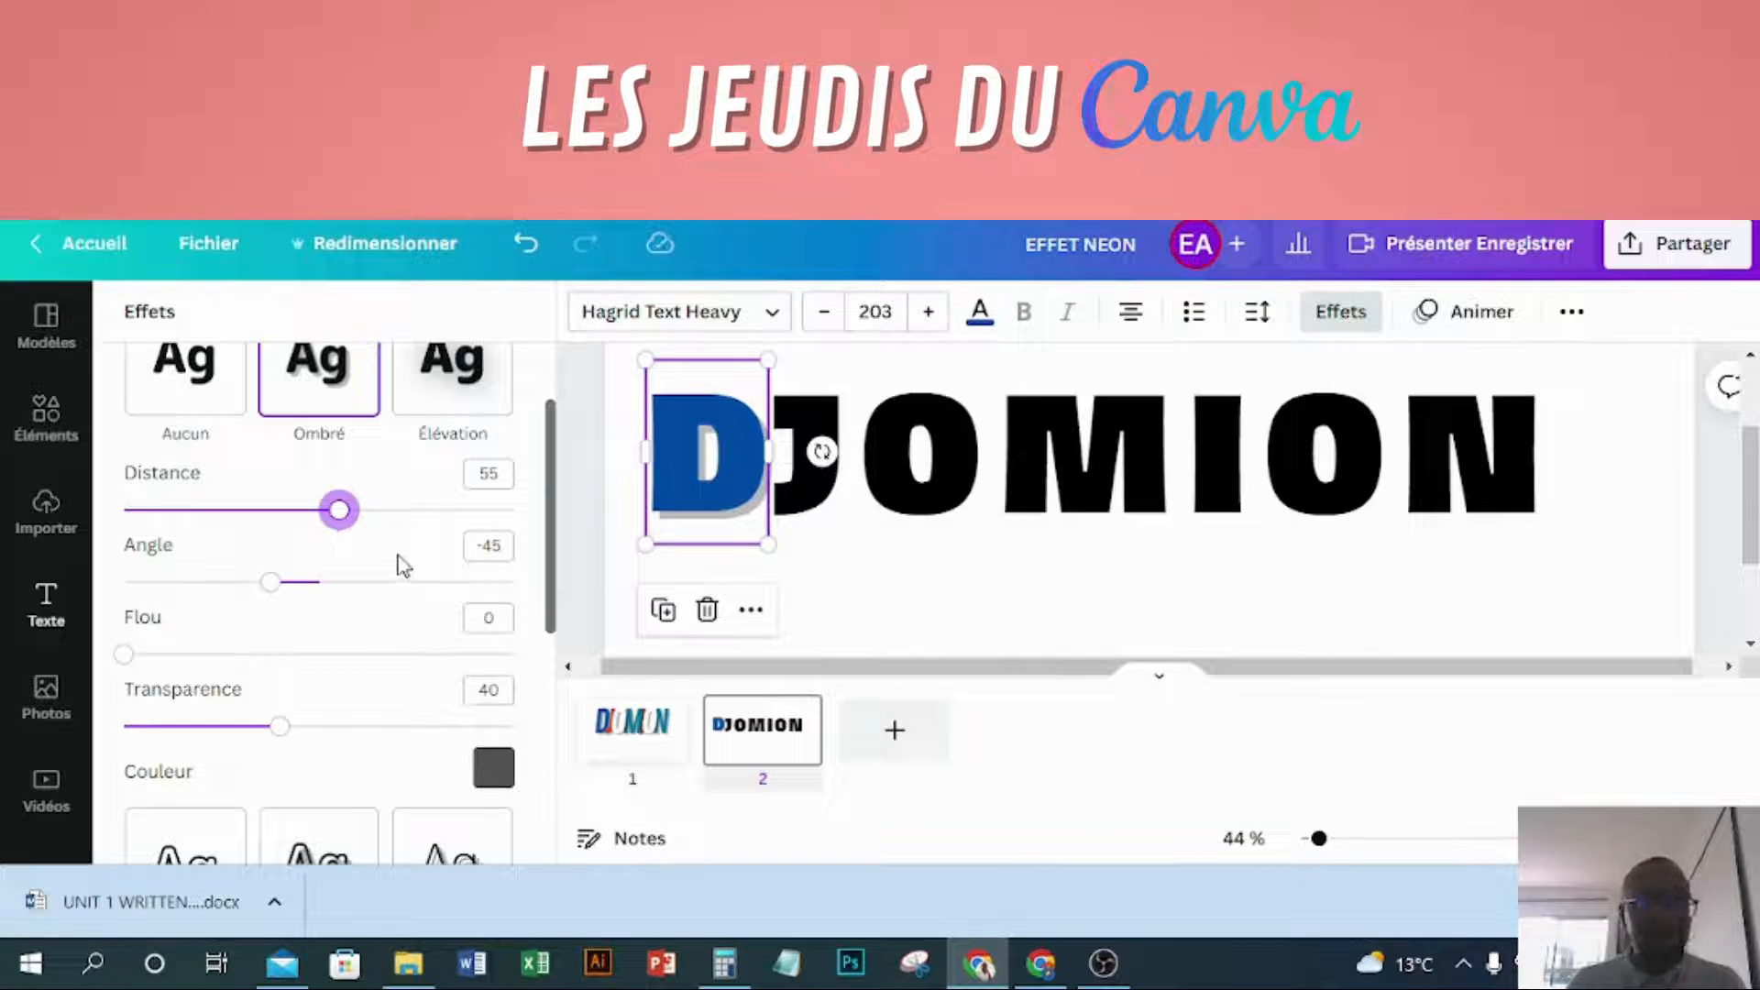
scroll(404, 566, down, 1)
mouse_move(271, 453)
mouse_down()
mouse_move(324, 481)
mouse_move(464, 500)
mouse_move(483, 455)
mouse_move(511, 456)
mouse_move(273, 447)
mouse_up()
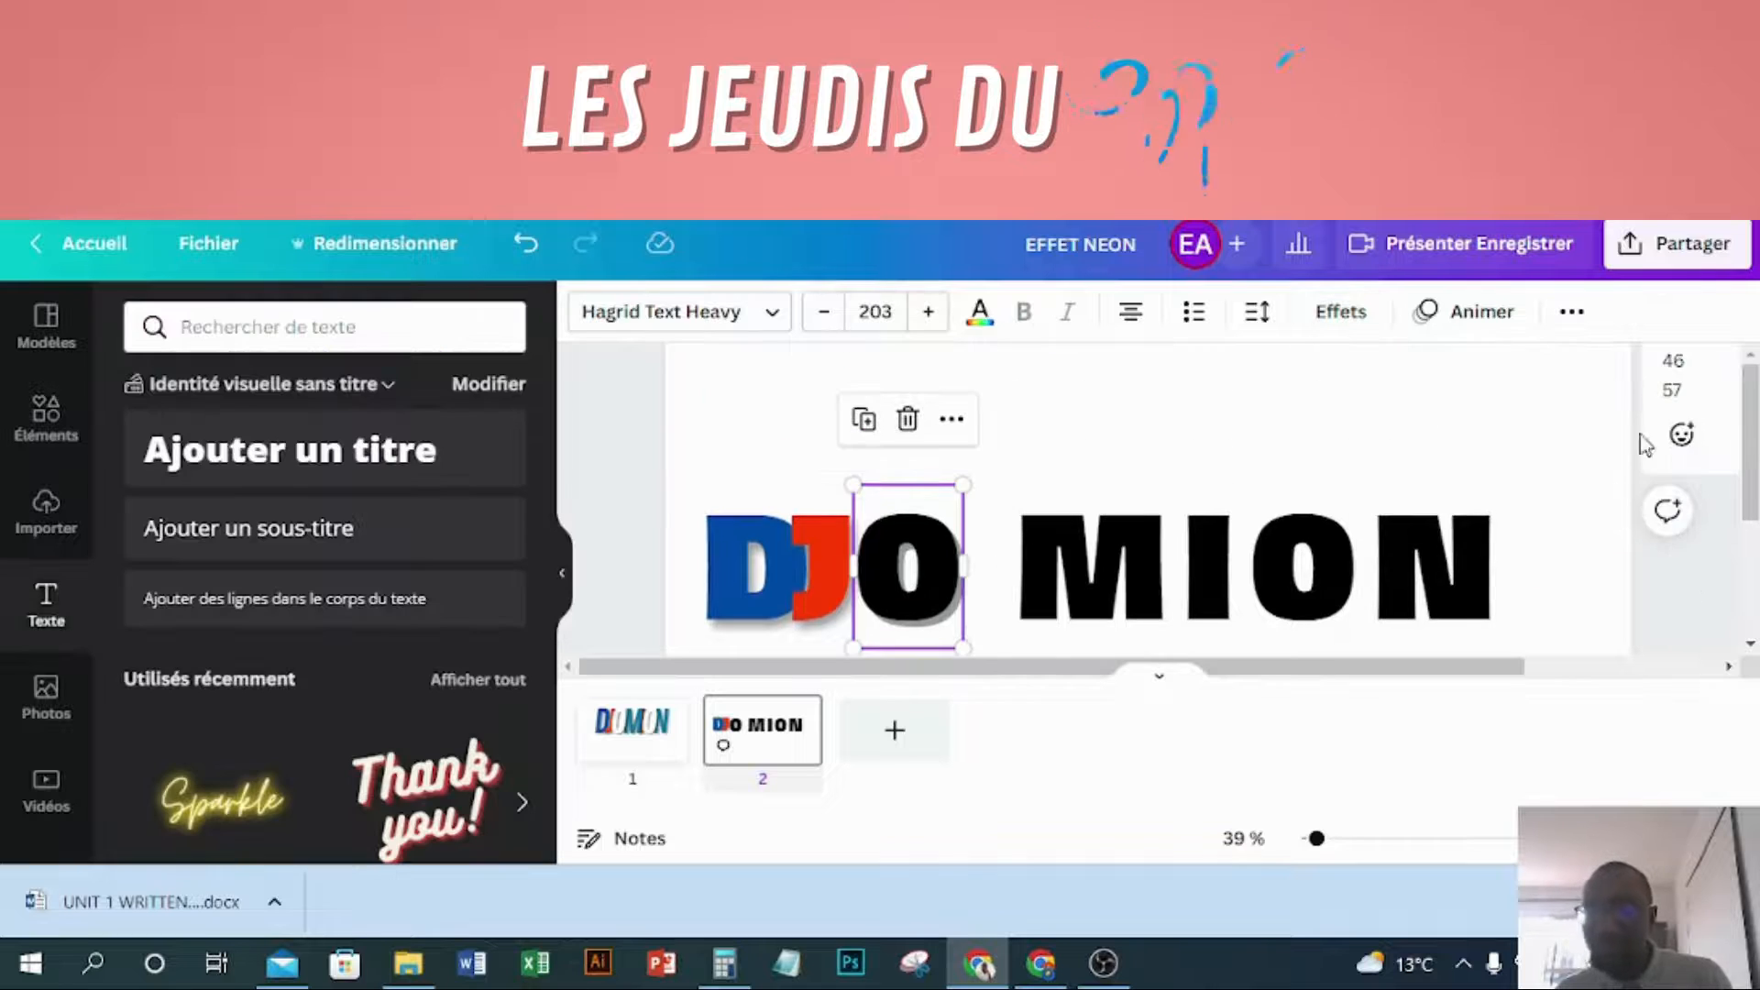
- Following the values noted in the comment, set the first O's Ombré shadow to distance 55, angle -36 and blur (Flou) 46
scroll(1684, 503, down, 3)
scroll(1684, 503, up, 3)
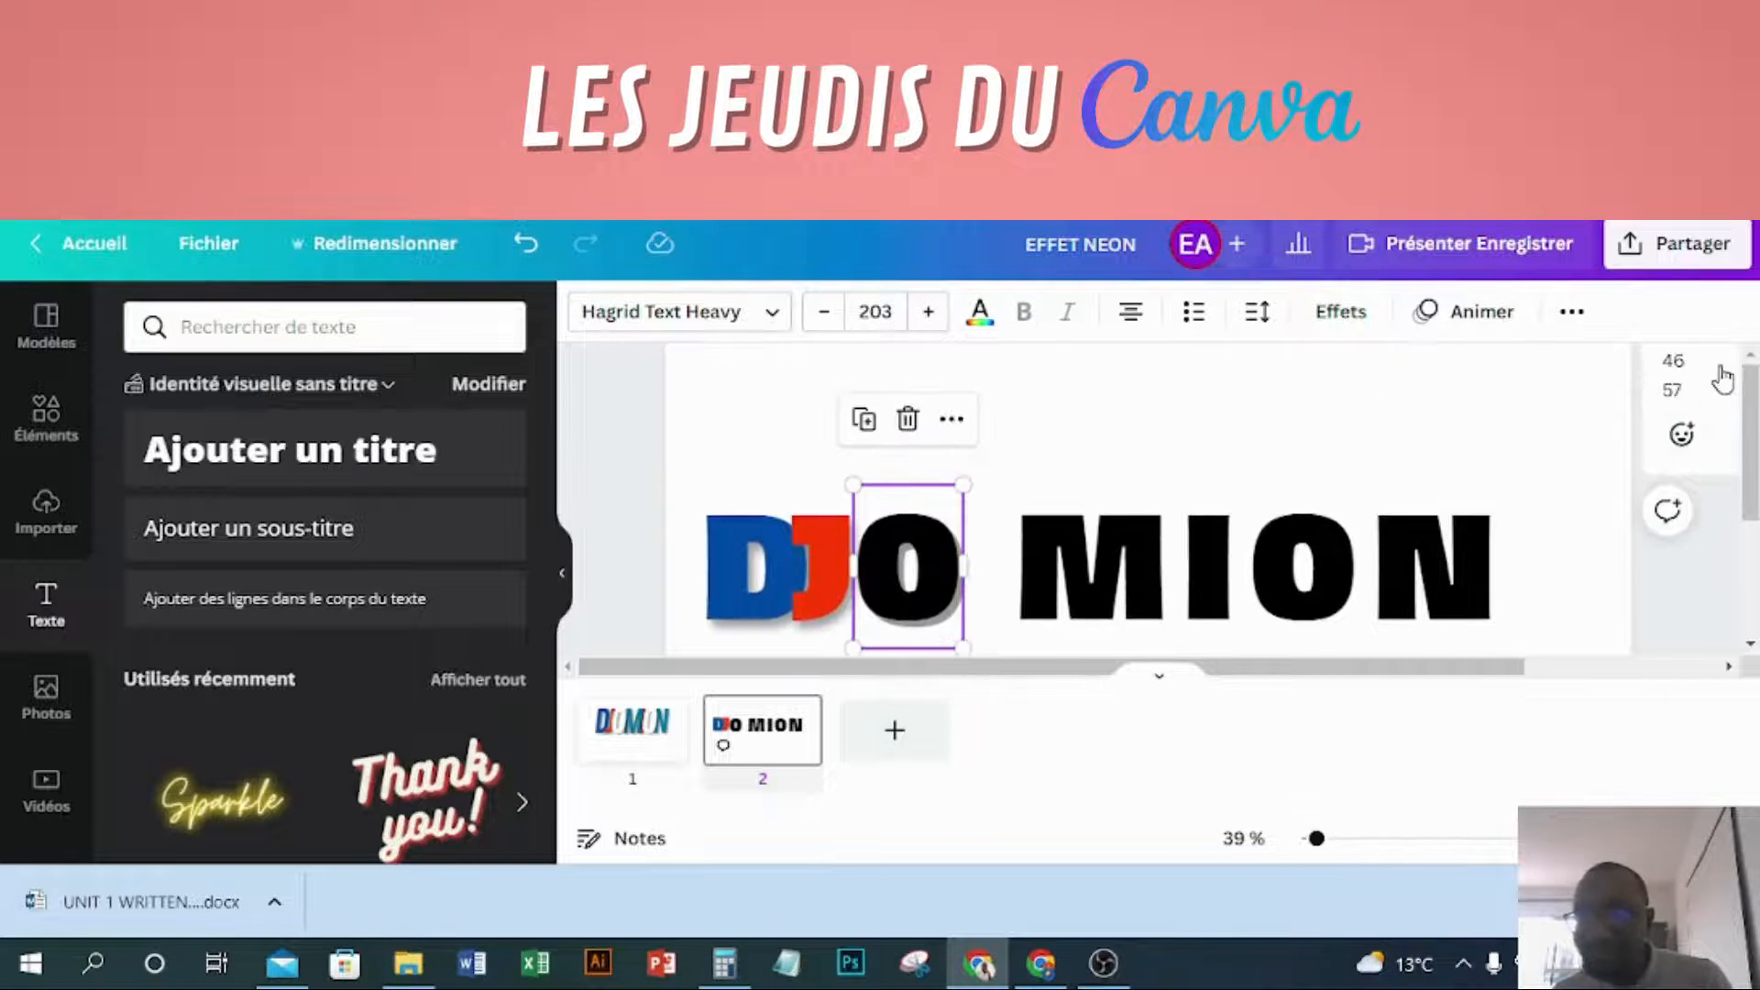
click(738, 577)
click(1338, 313)
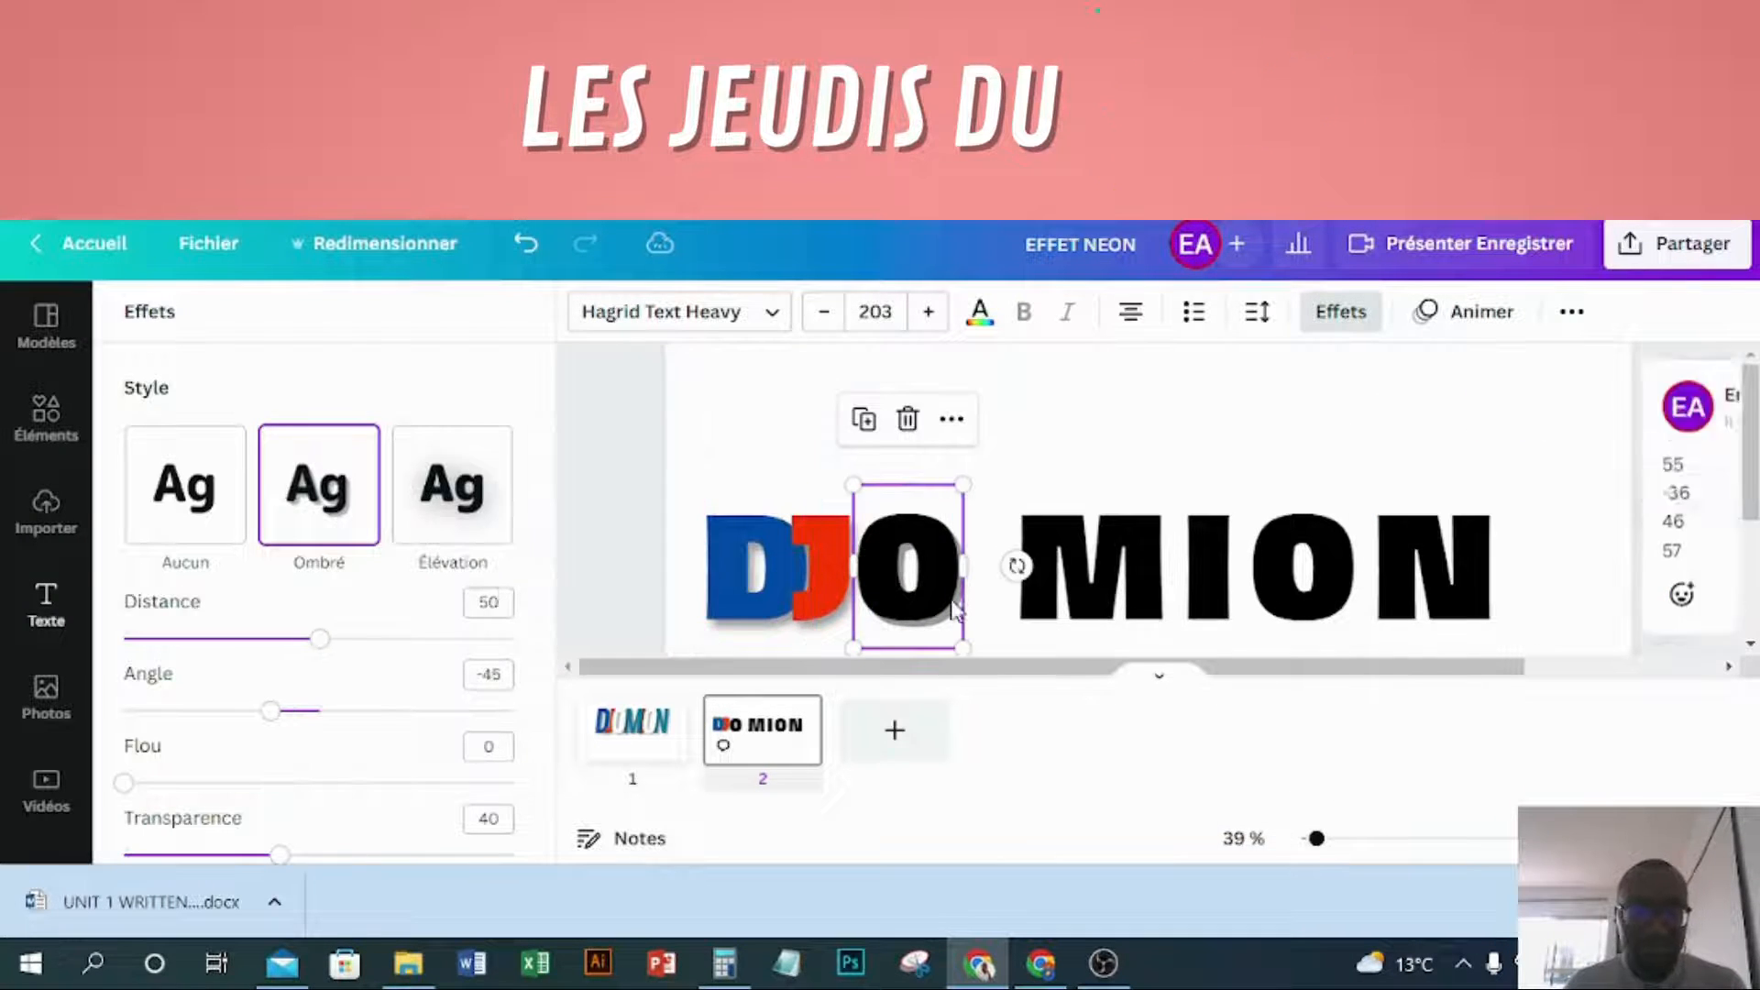
click(489, 676)
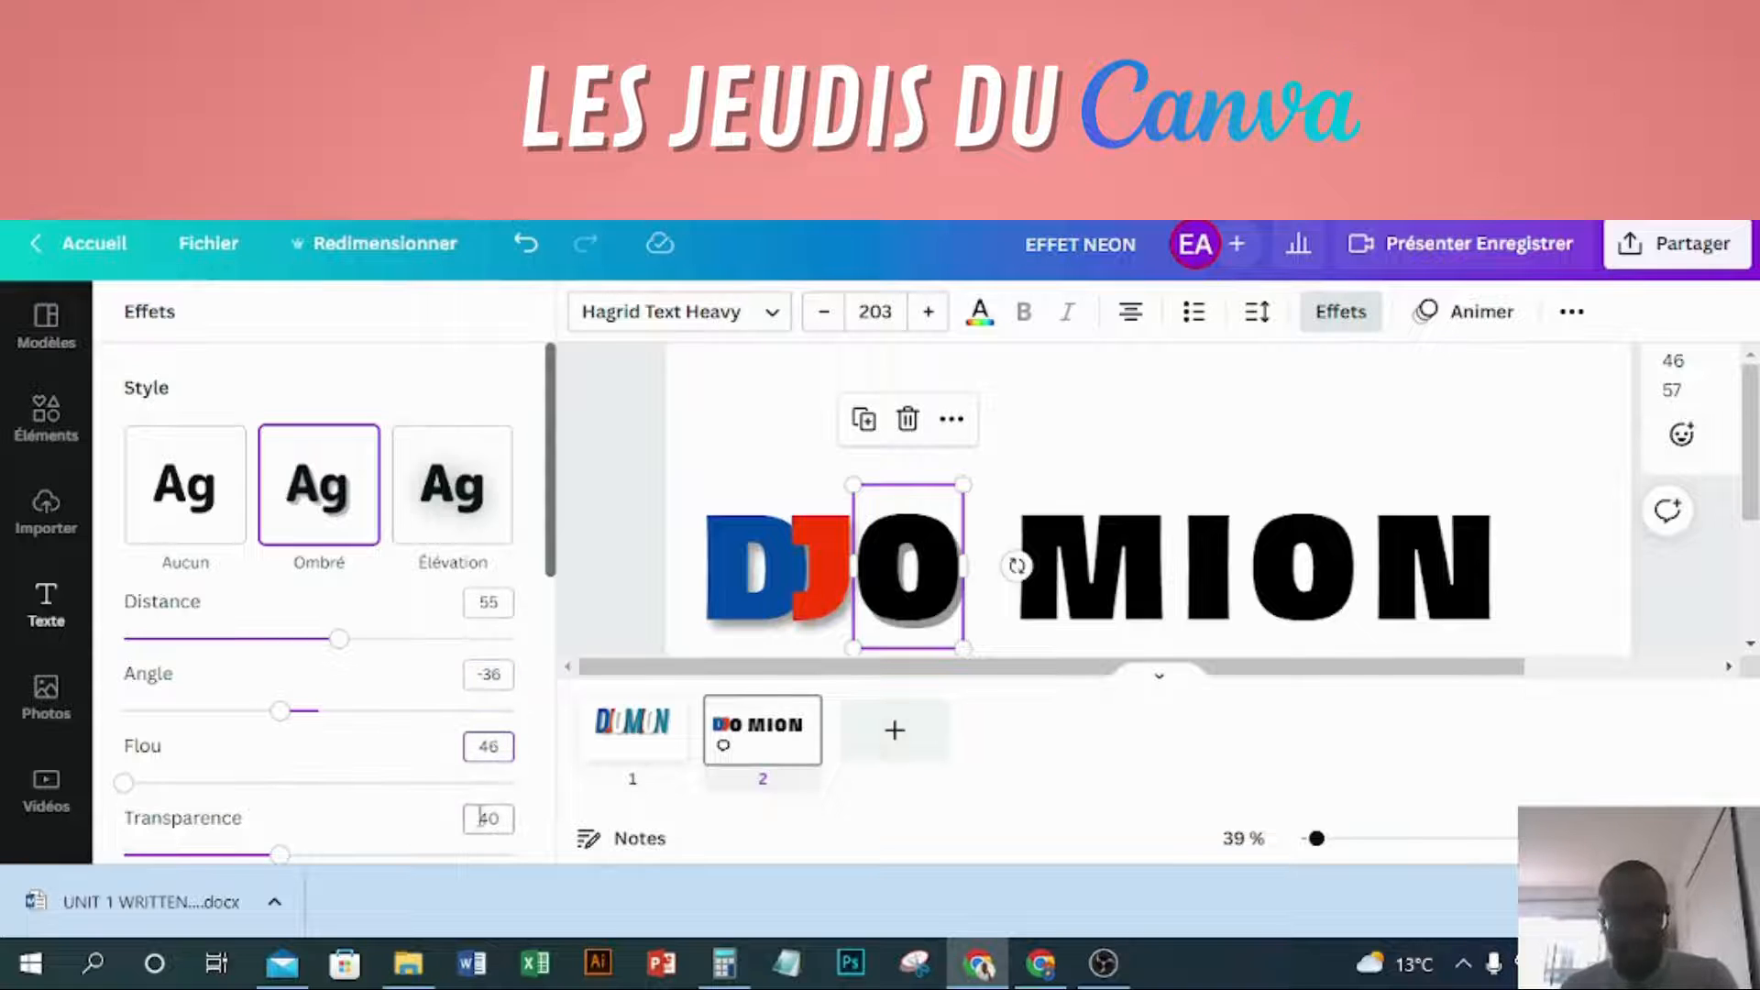
- Colour the first letter O white and shift it so that it overlaps the J
click(979, 311)
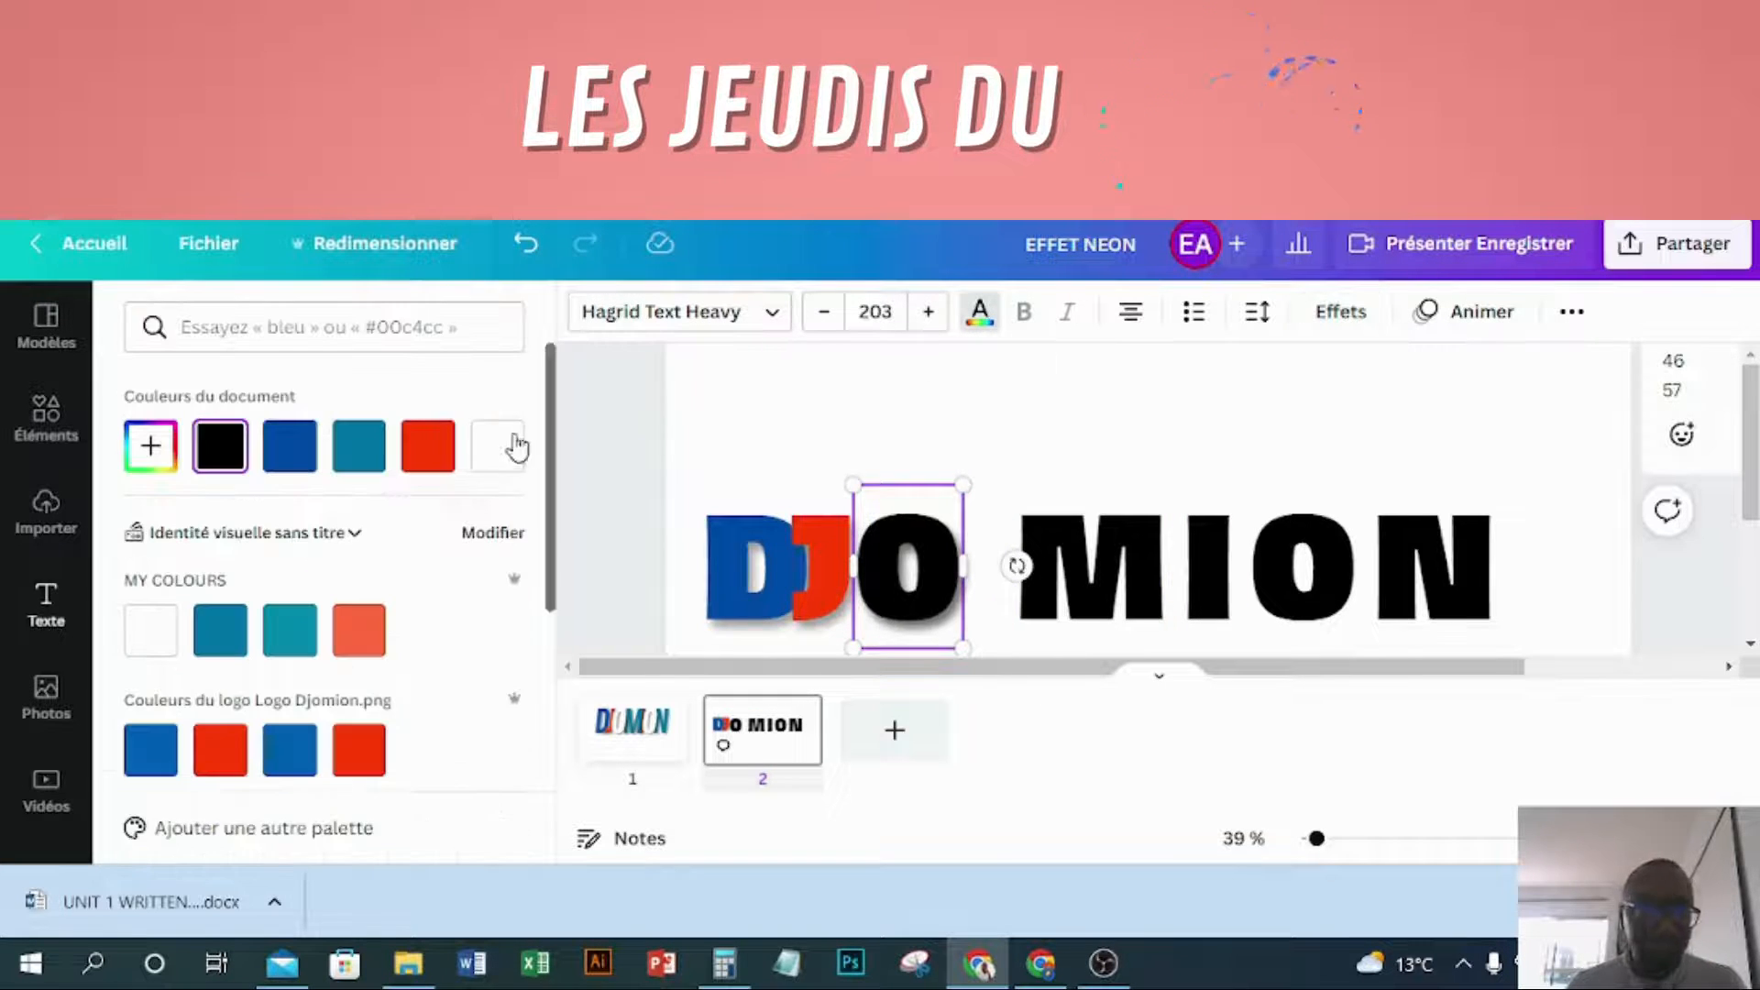
click(516, 446)
click(1013, 458)
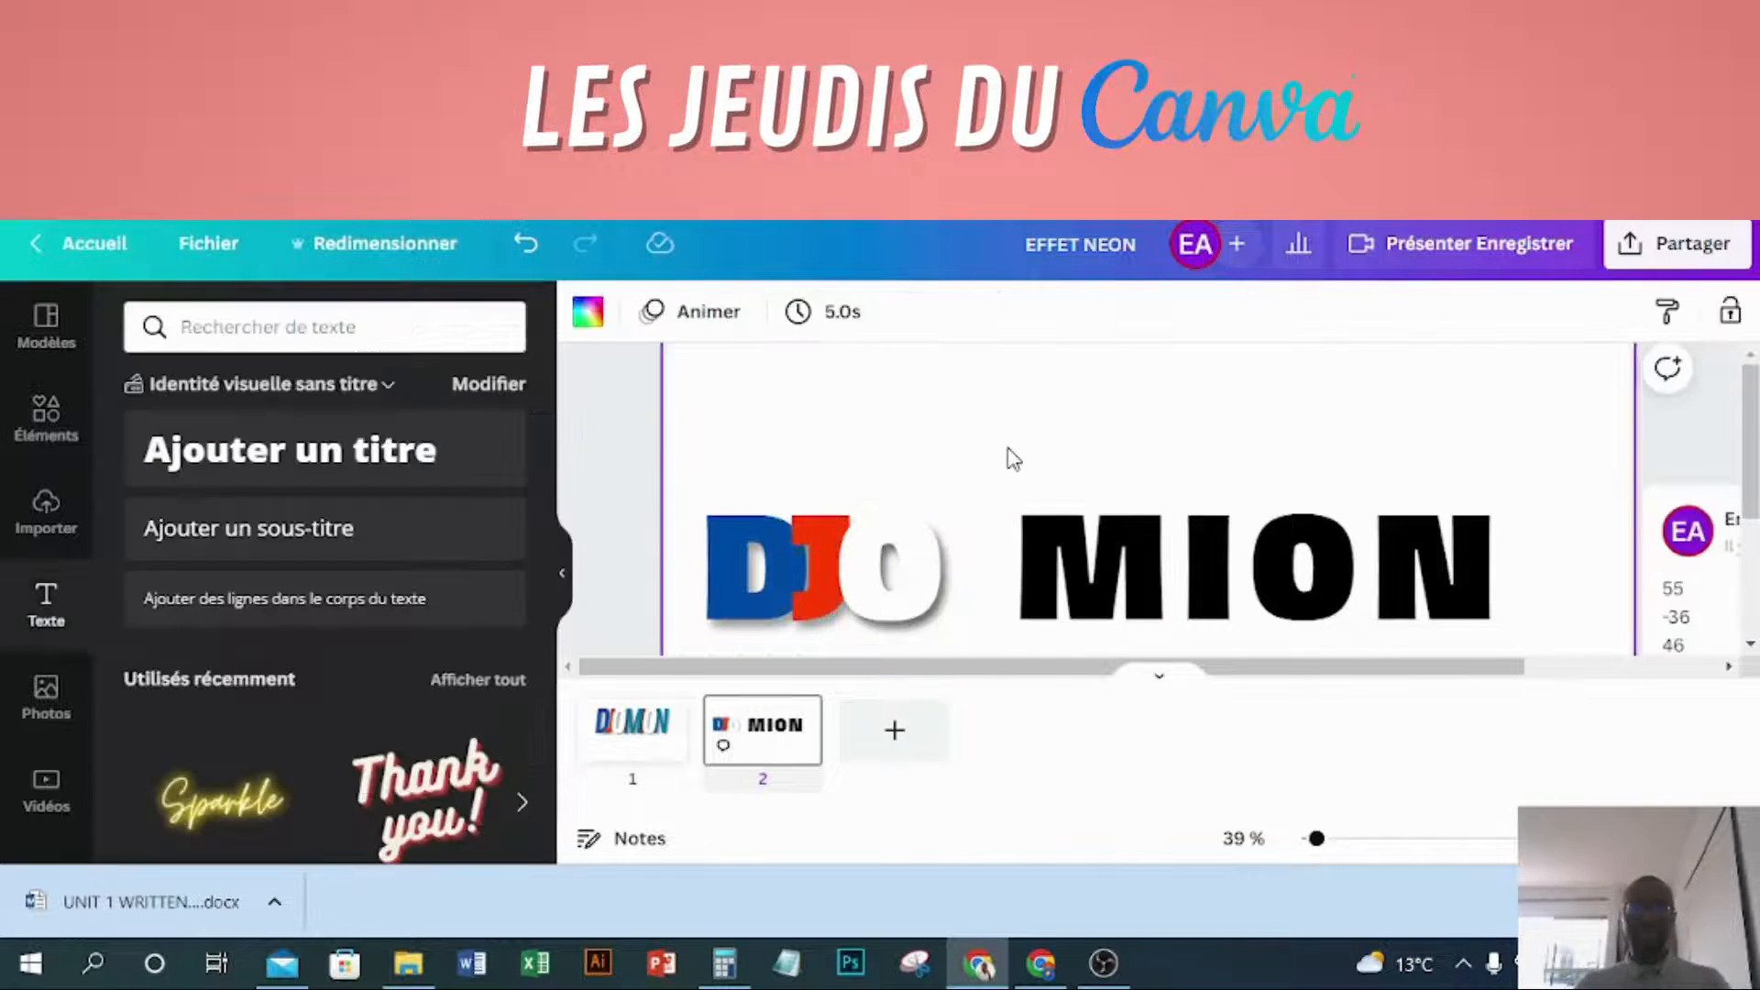
- Move the letter M against the white O and set its text colour to the document's dark blue
drag(1044, 557, 954, 558)
click(1340, 312)
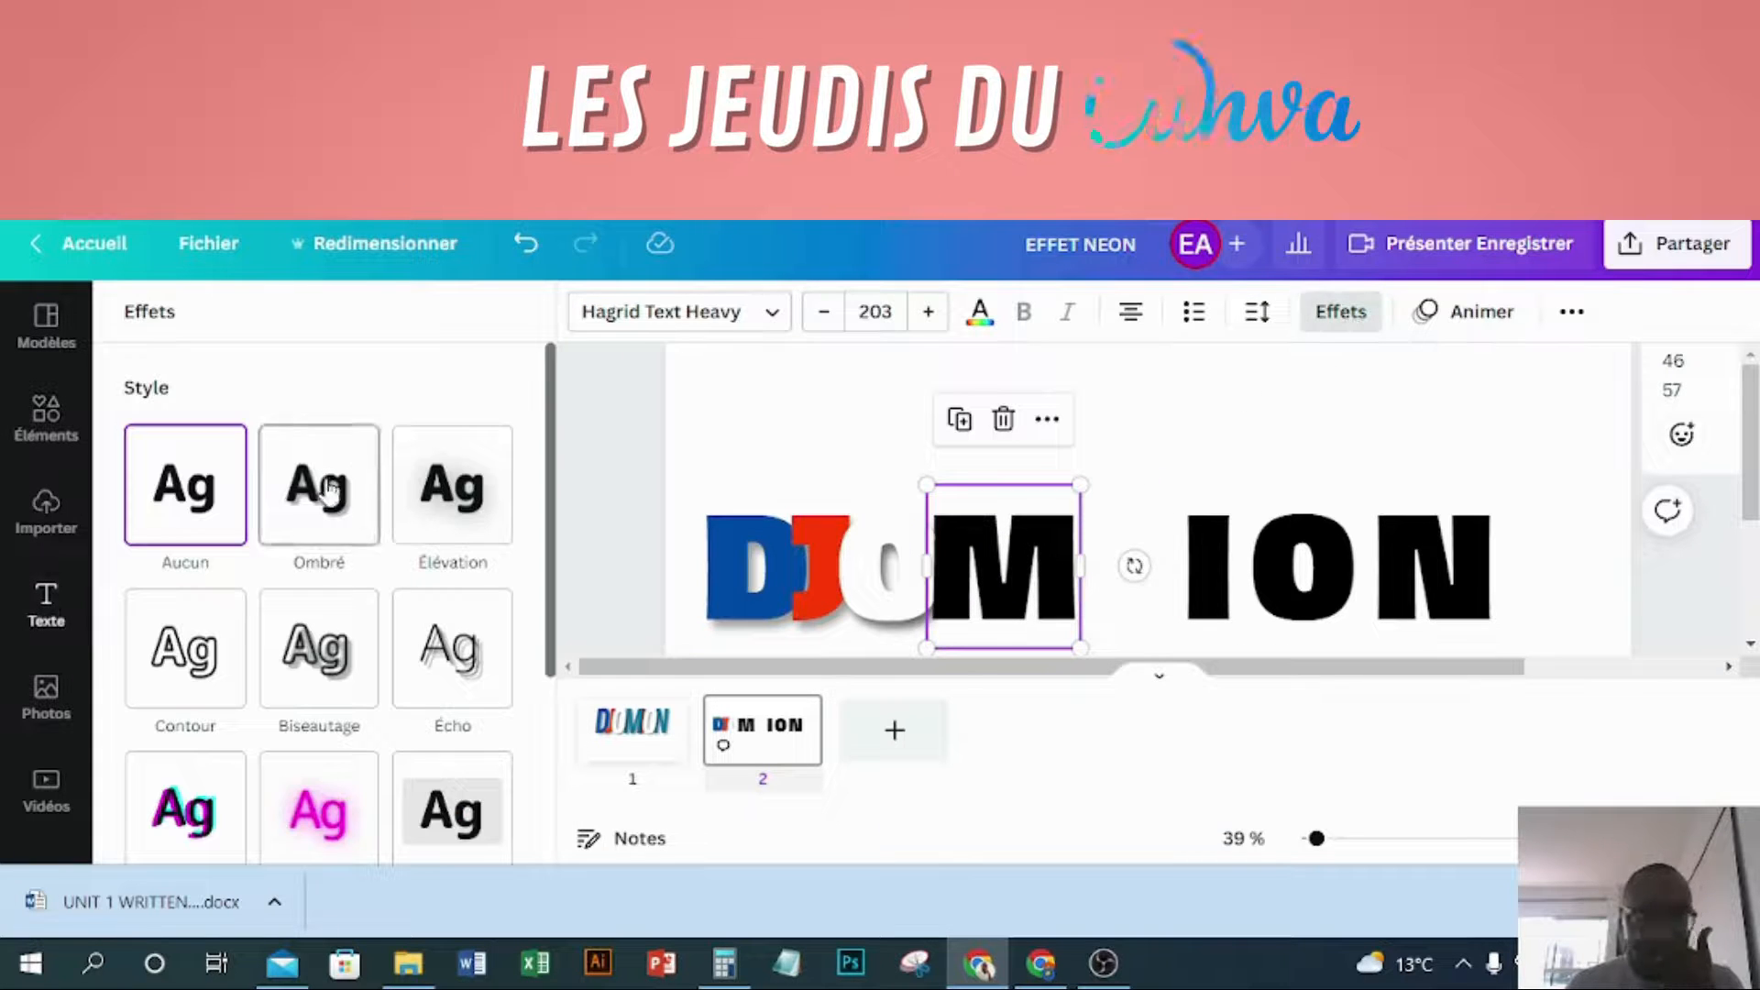
click(980, 316)
click(360, 445)
click(291, 445)
- Apply the Ombré effect to the letter M with distance 55, angle -36 and a blurred shadow
click(1340, 312)
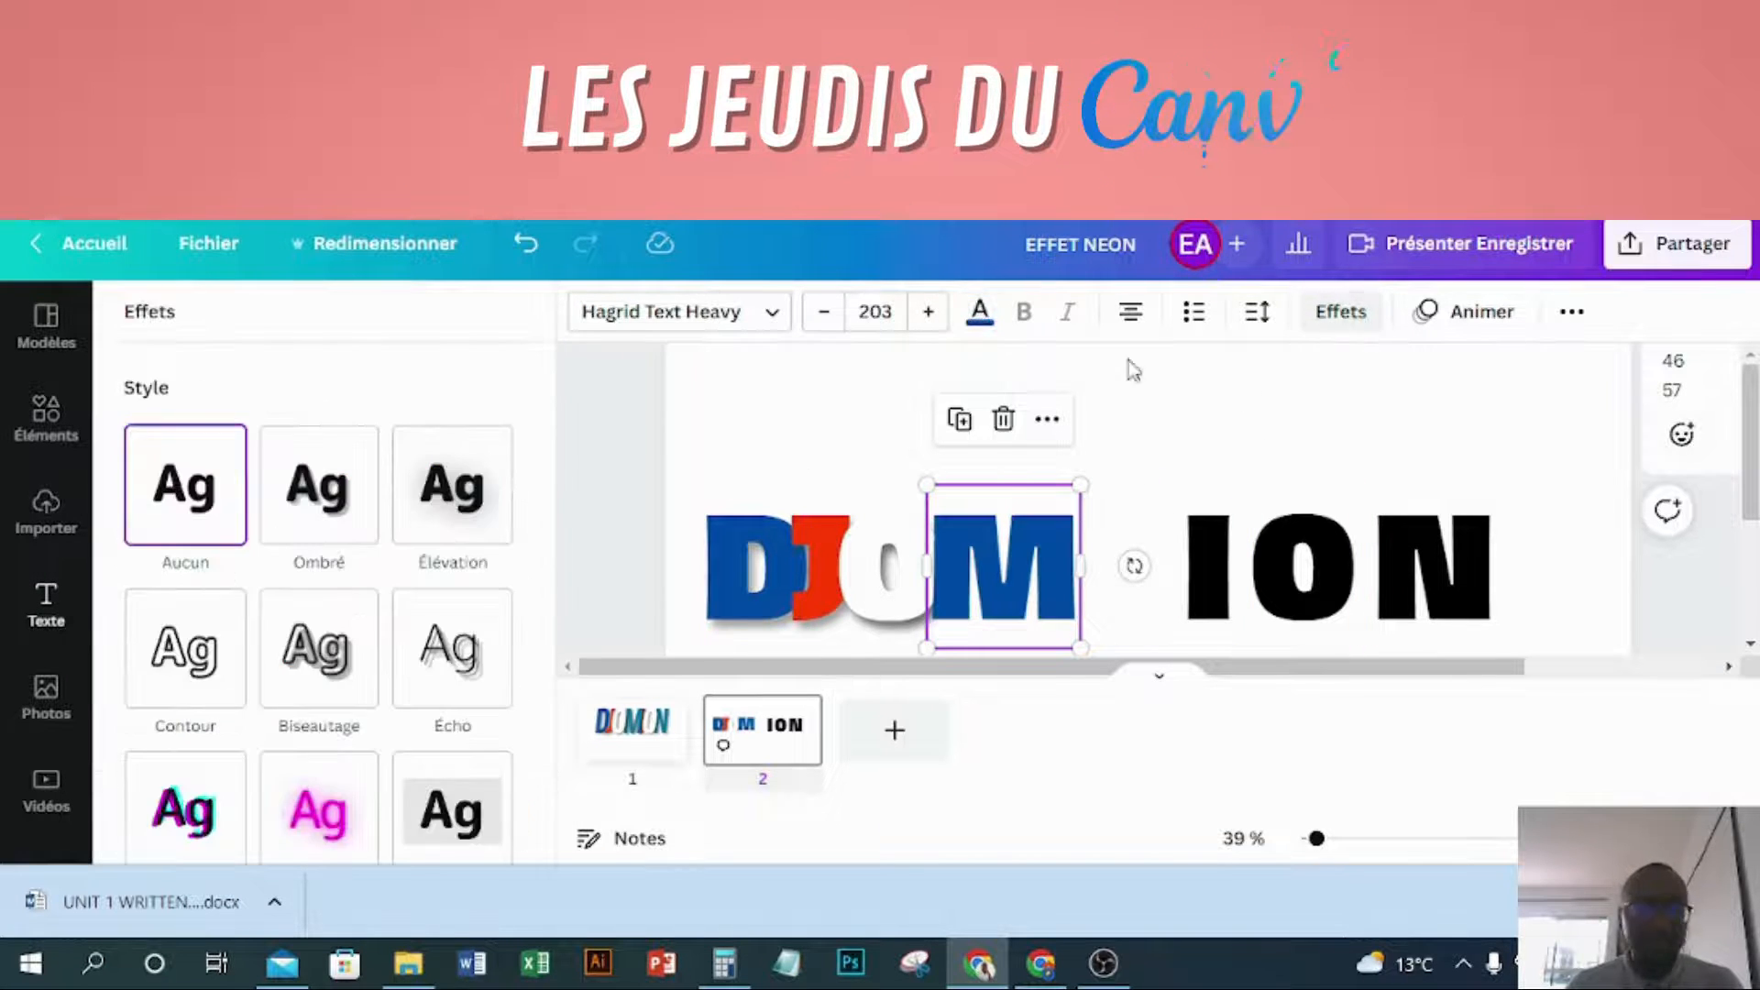
click(318, 484)
text(-36)
click(493, 747)
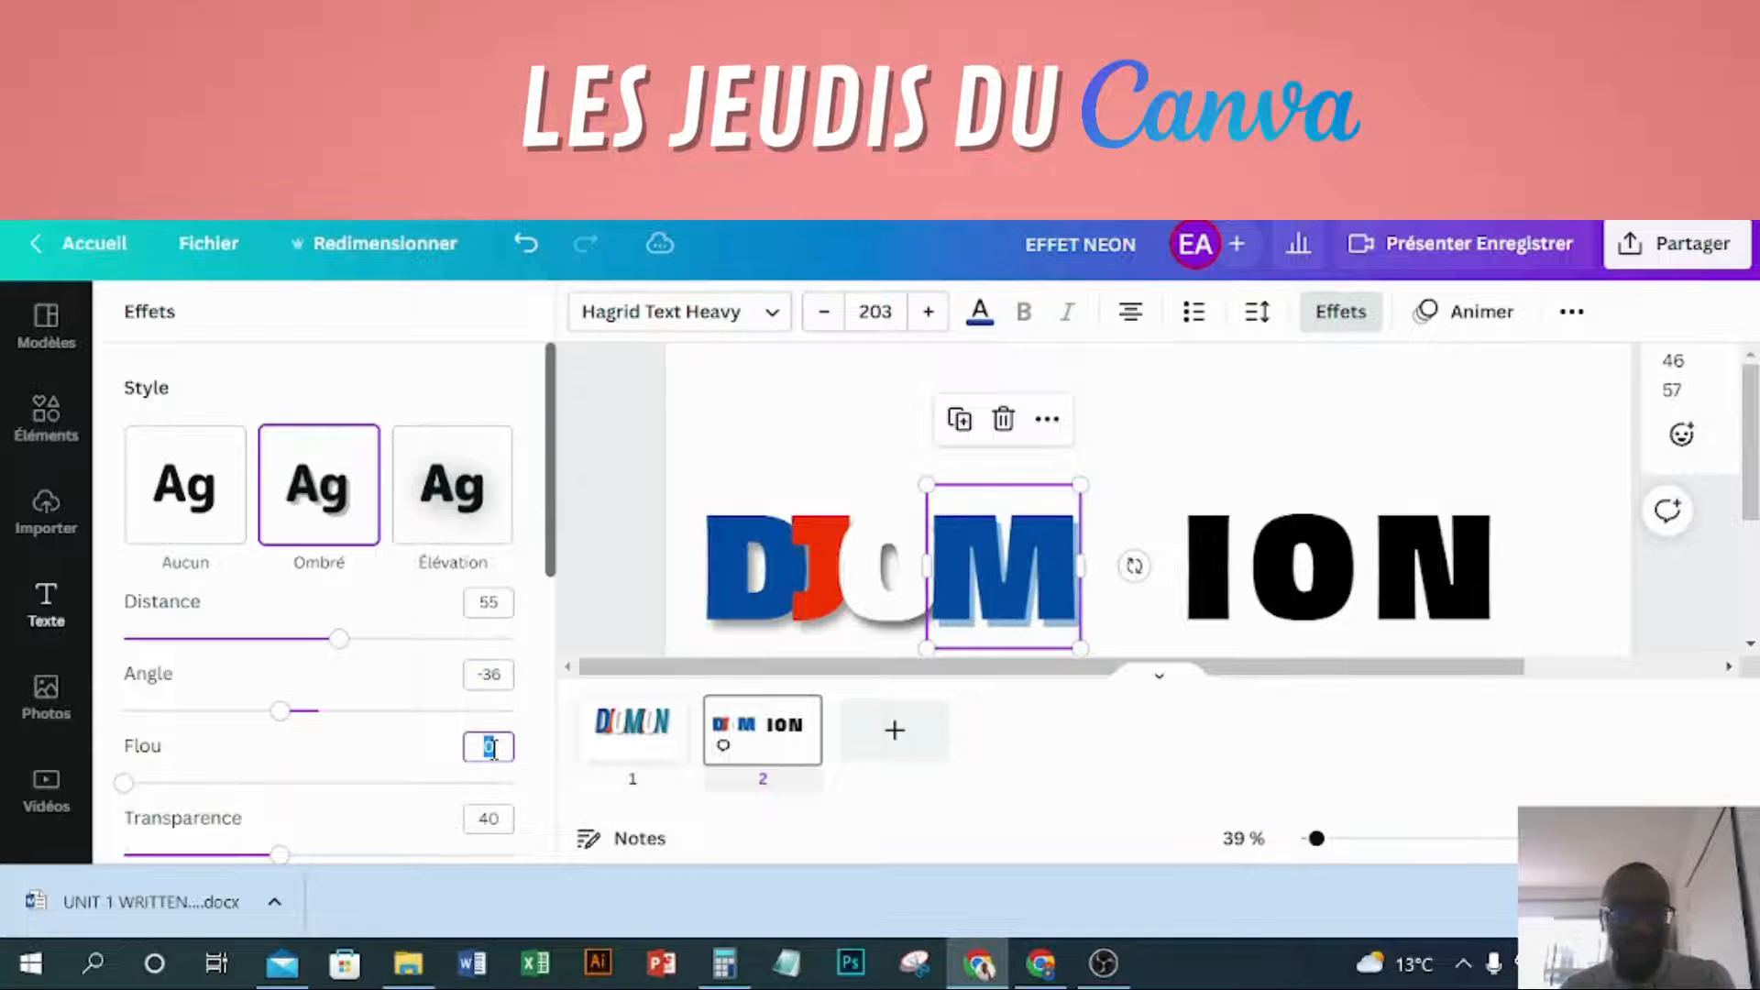
key(Tab)
- Set the letter M's shadow colour to dark grey
scroll(321, 642, down, 5)
click(494, 382)
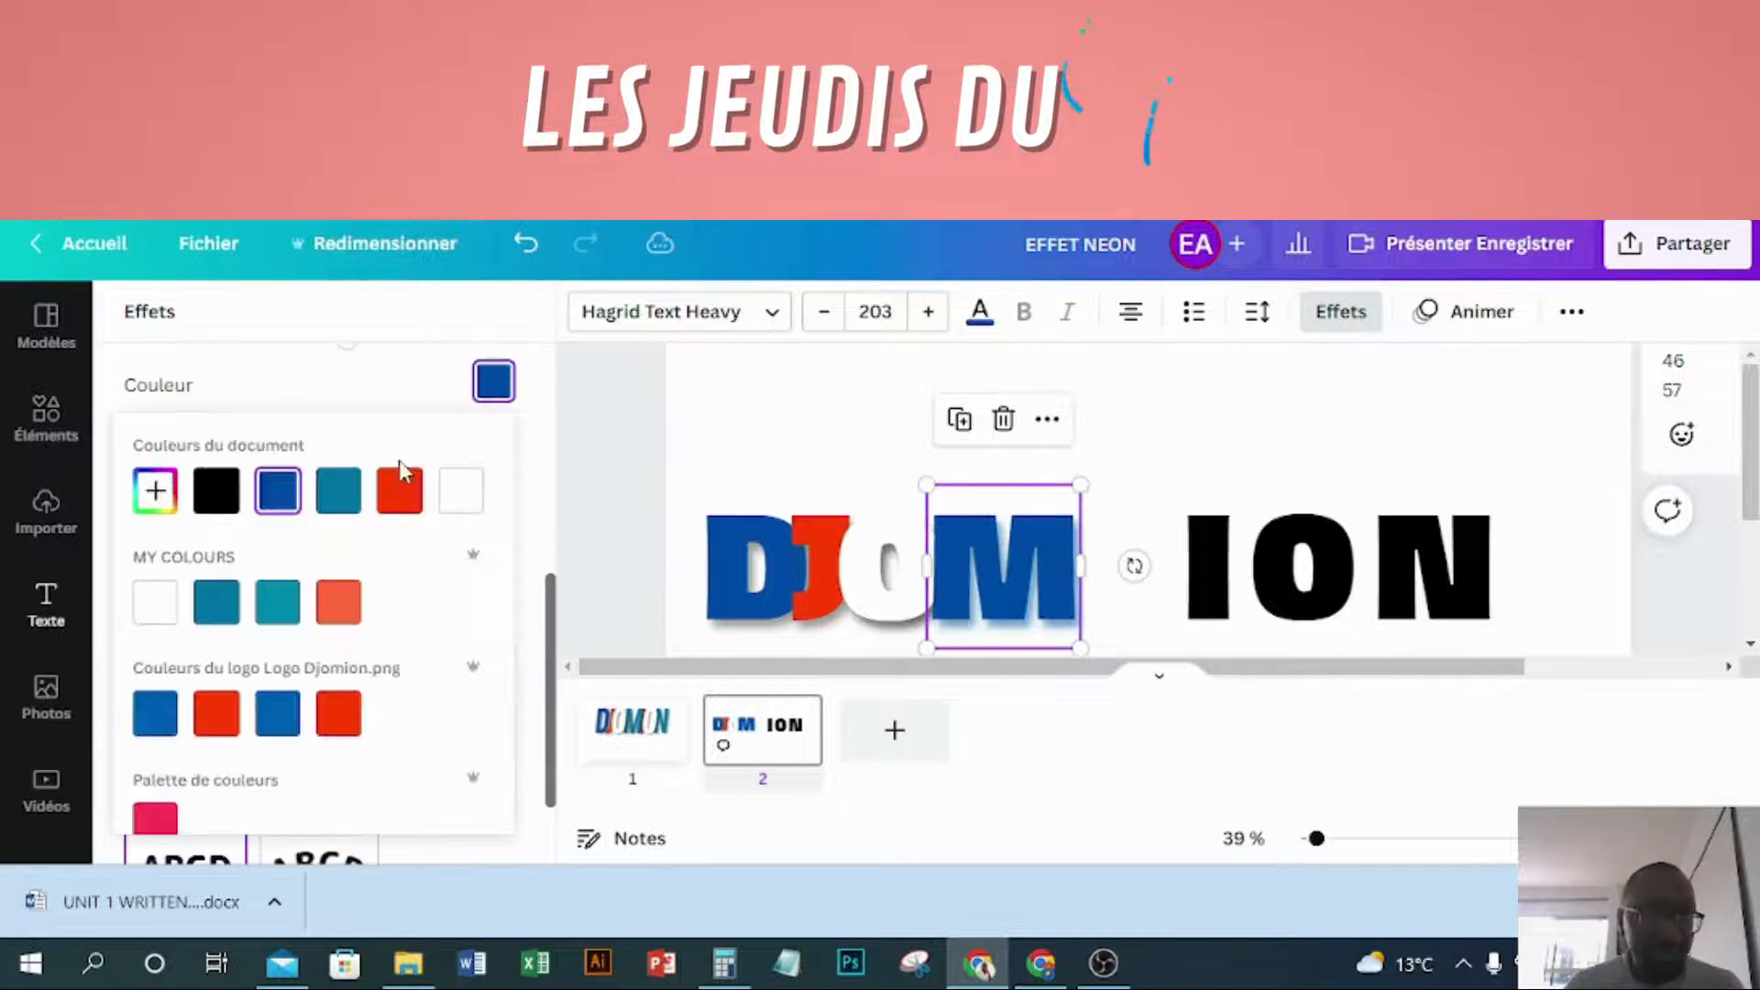
scroll(312, 596, down, 3)
click(1170, 471)
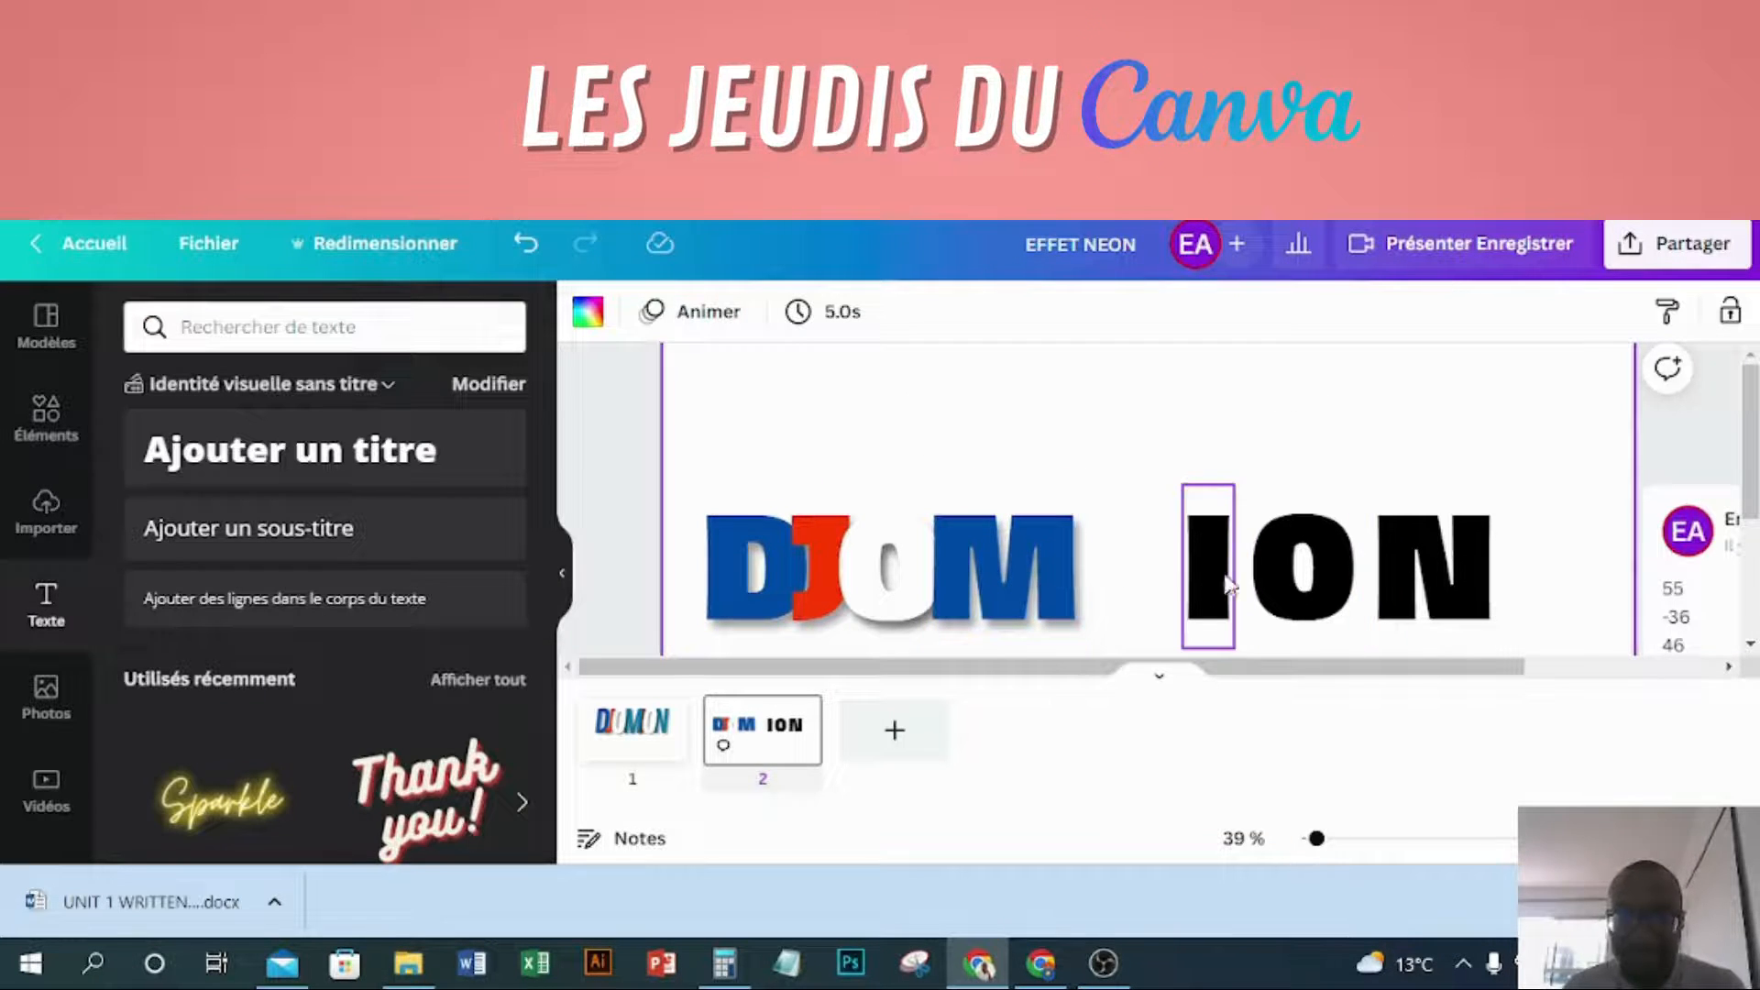
- Bring the first white letter O forward so that it lies in front of the letter M
click(885, 563)
click(1571, 311)
click(1316, 373)
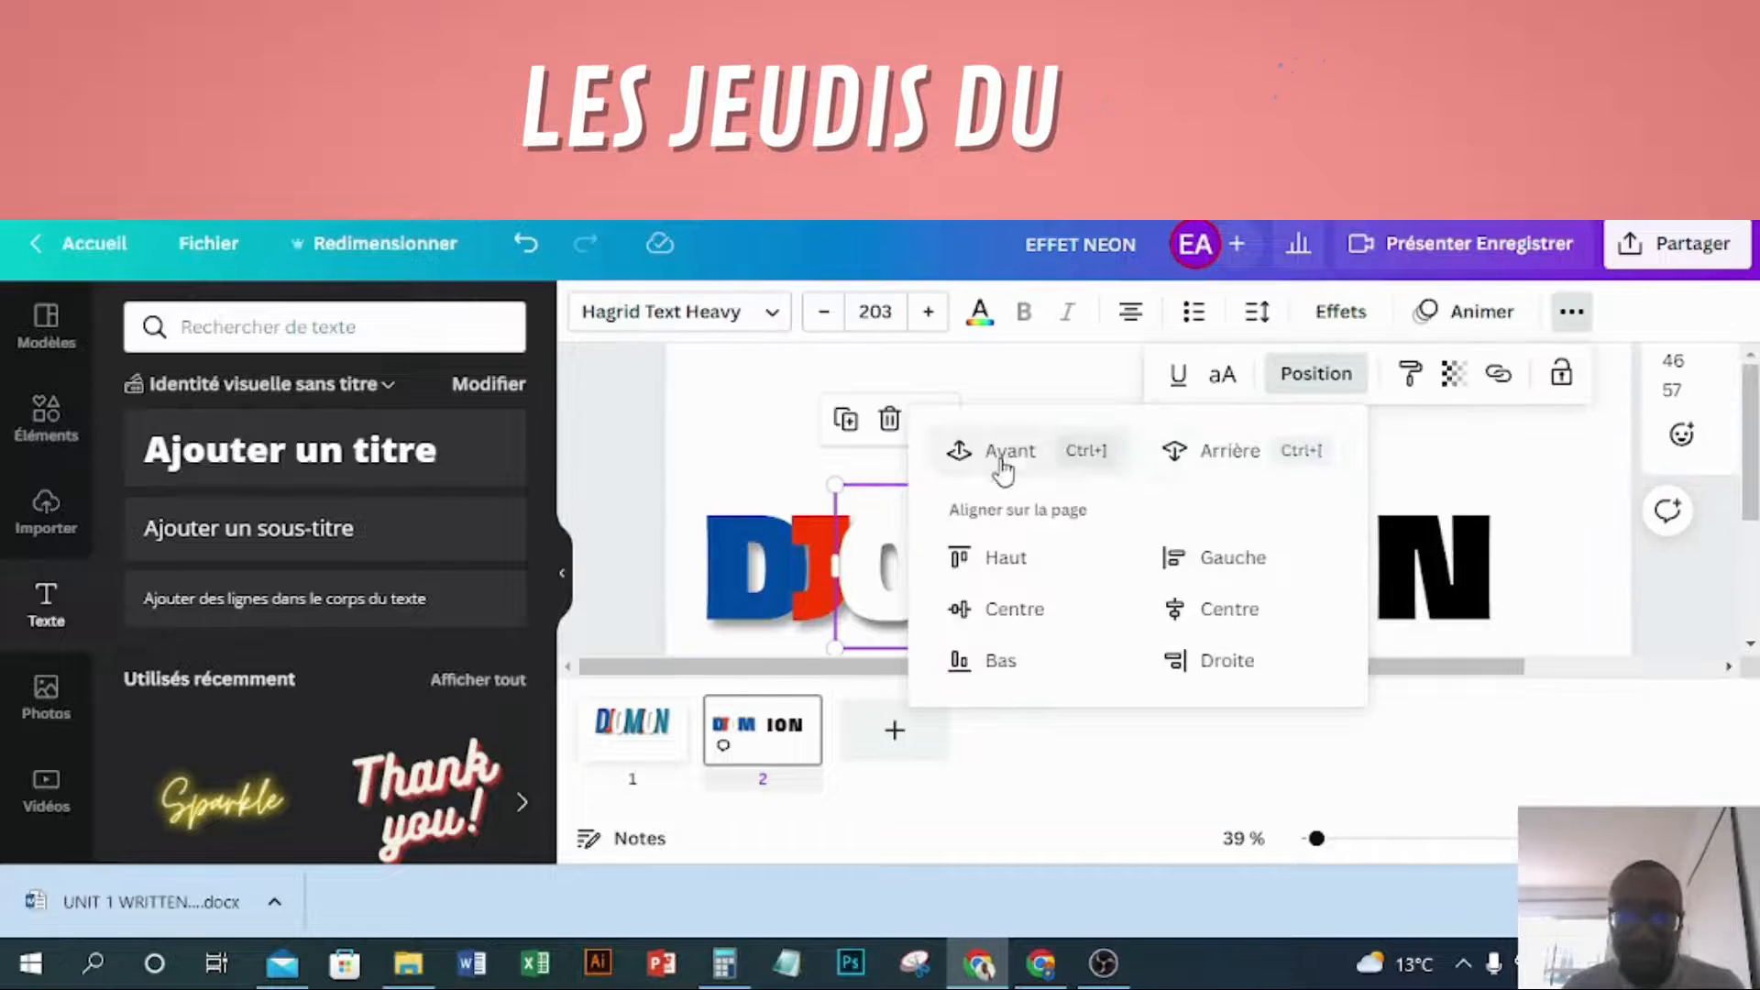
click(1420, 457)
- Move the letter I against the end of the M and set its text colour to the document's red
drag(1219, 568, 1069, 569)
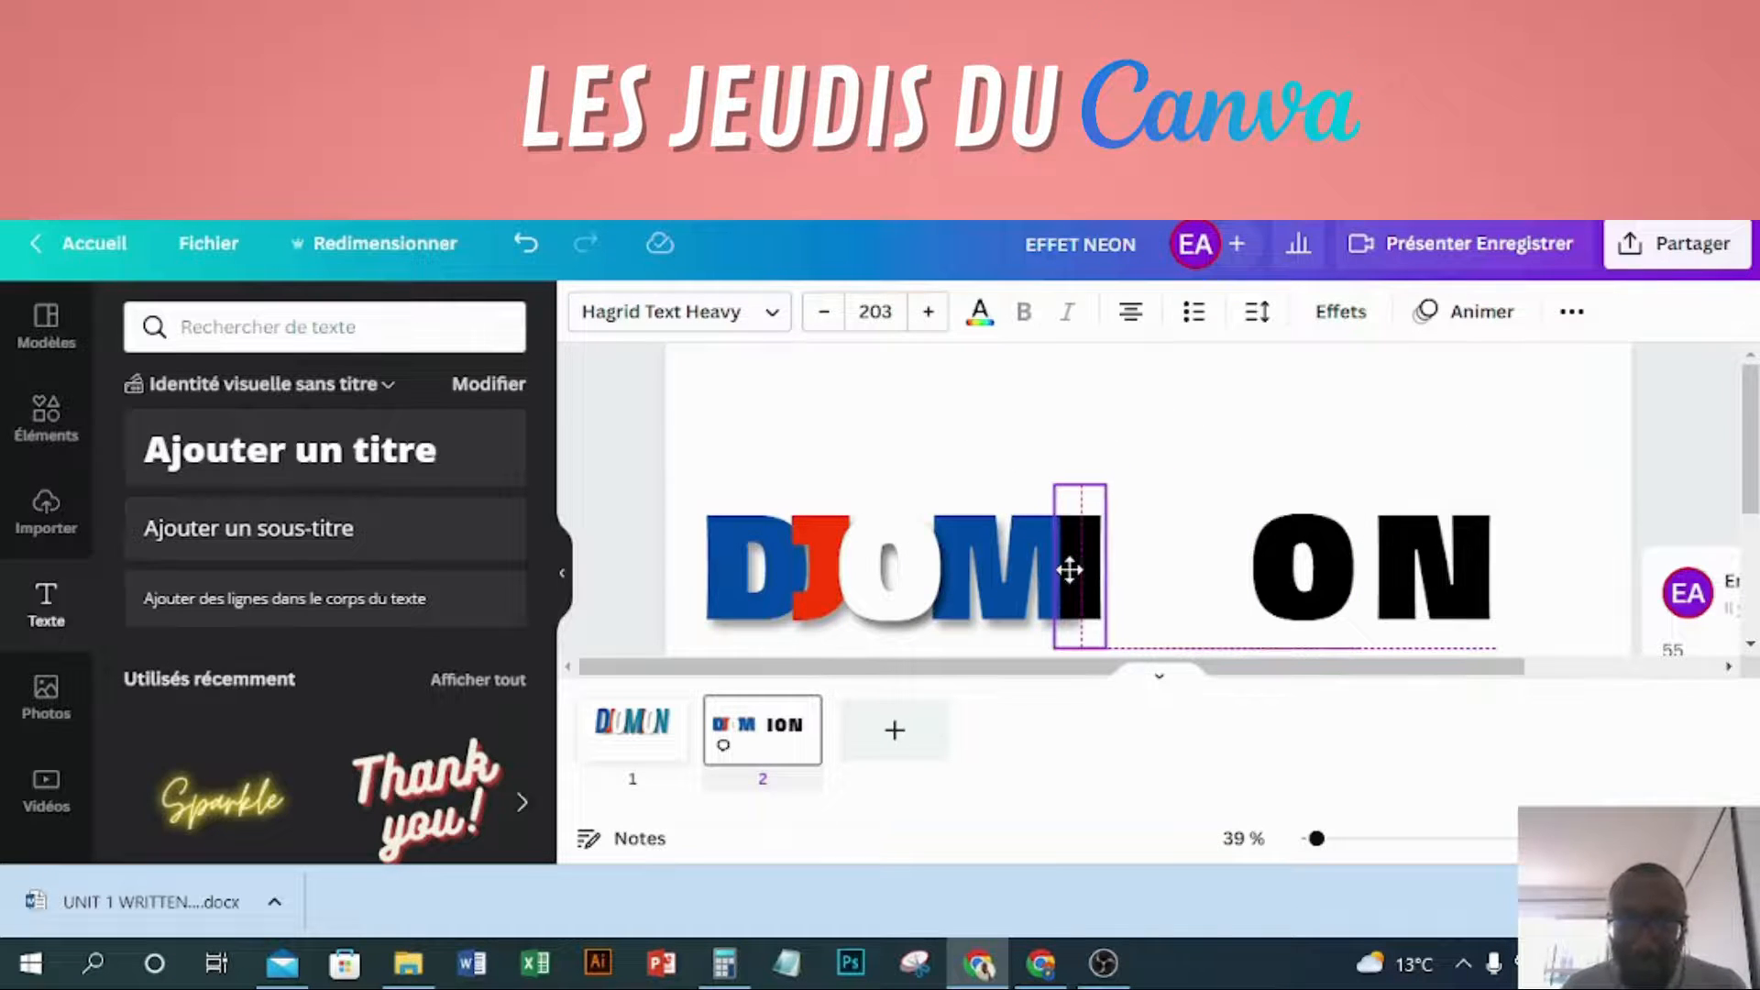
click(979, 311)
click(424, 440)
- Apply the Ombré effect to the letter I with distance 55, angle -36, blur 46 and transparency 57
click(1340, 312)
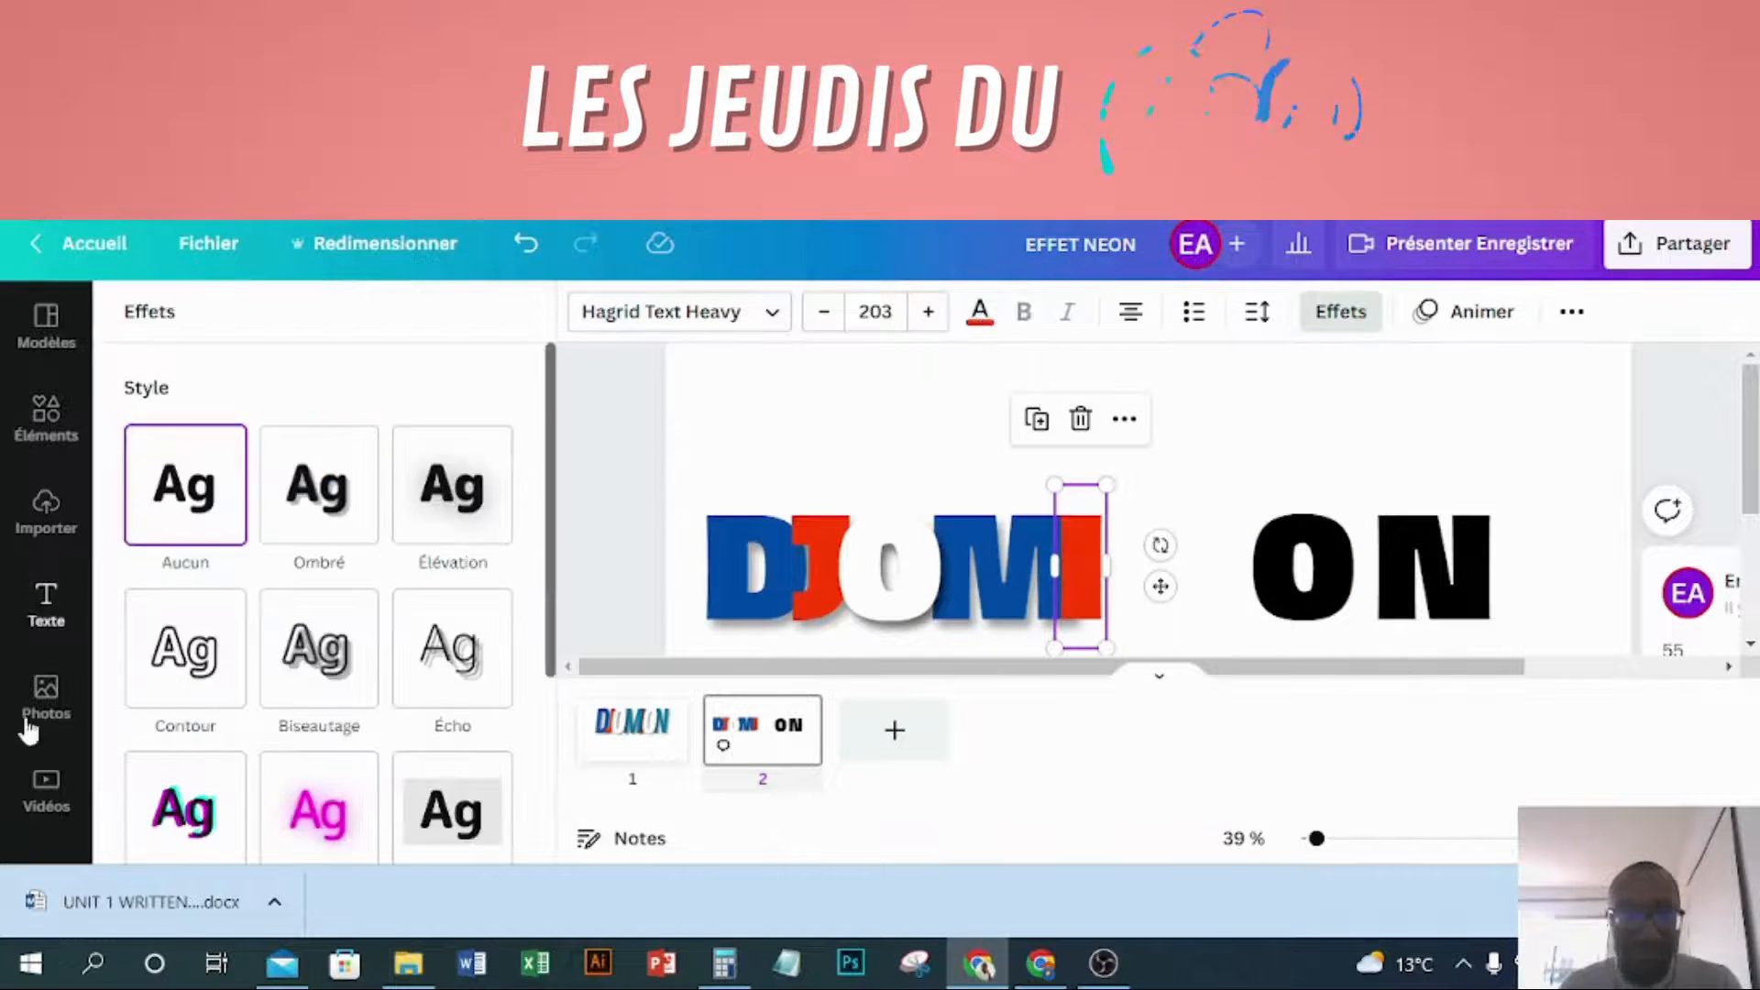
click(319, 484)
click(488, 602)
text(55)
click(489, 674)
text(-36)
click(488, 747)
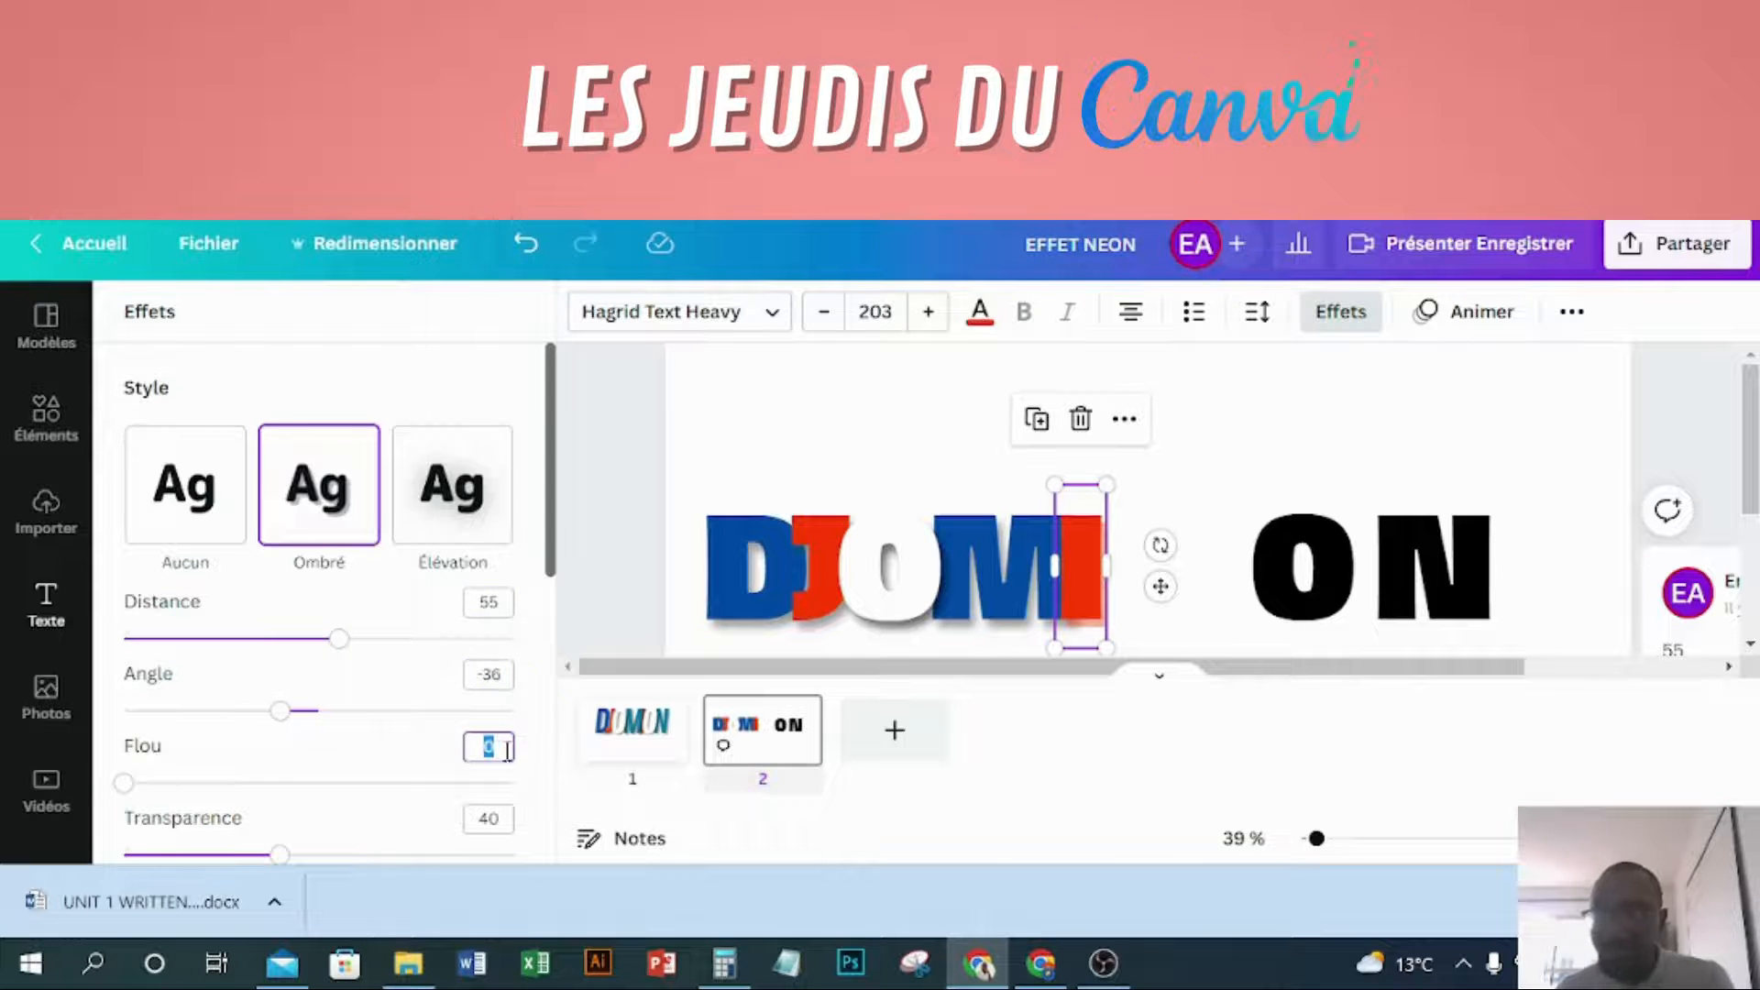
text(44)
- Set the letter I's shadow colour to dark grey
scroll(321, 642, down, 3)
click(492, 637)
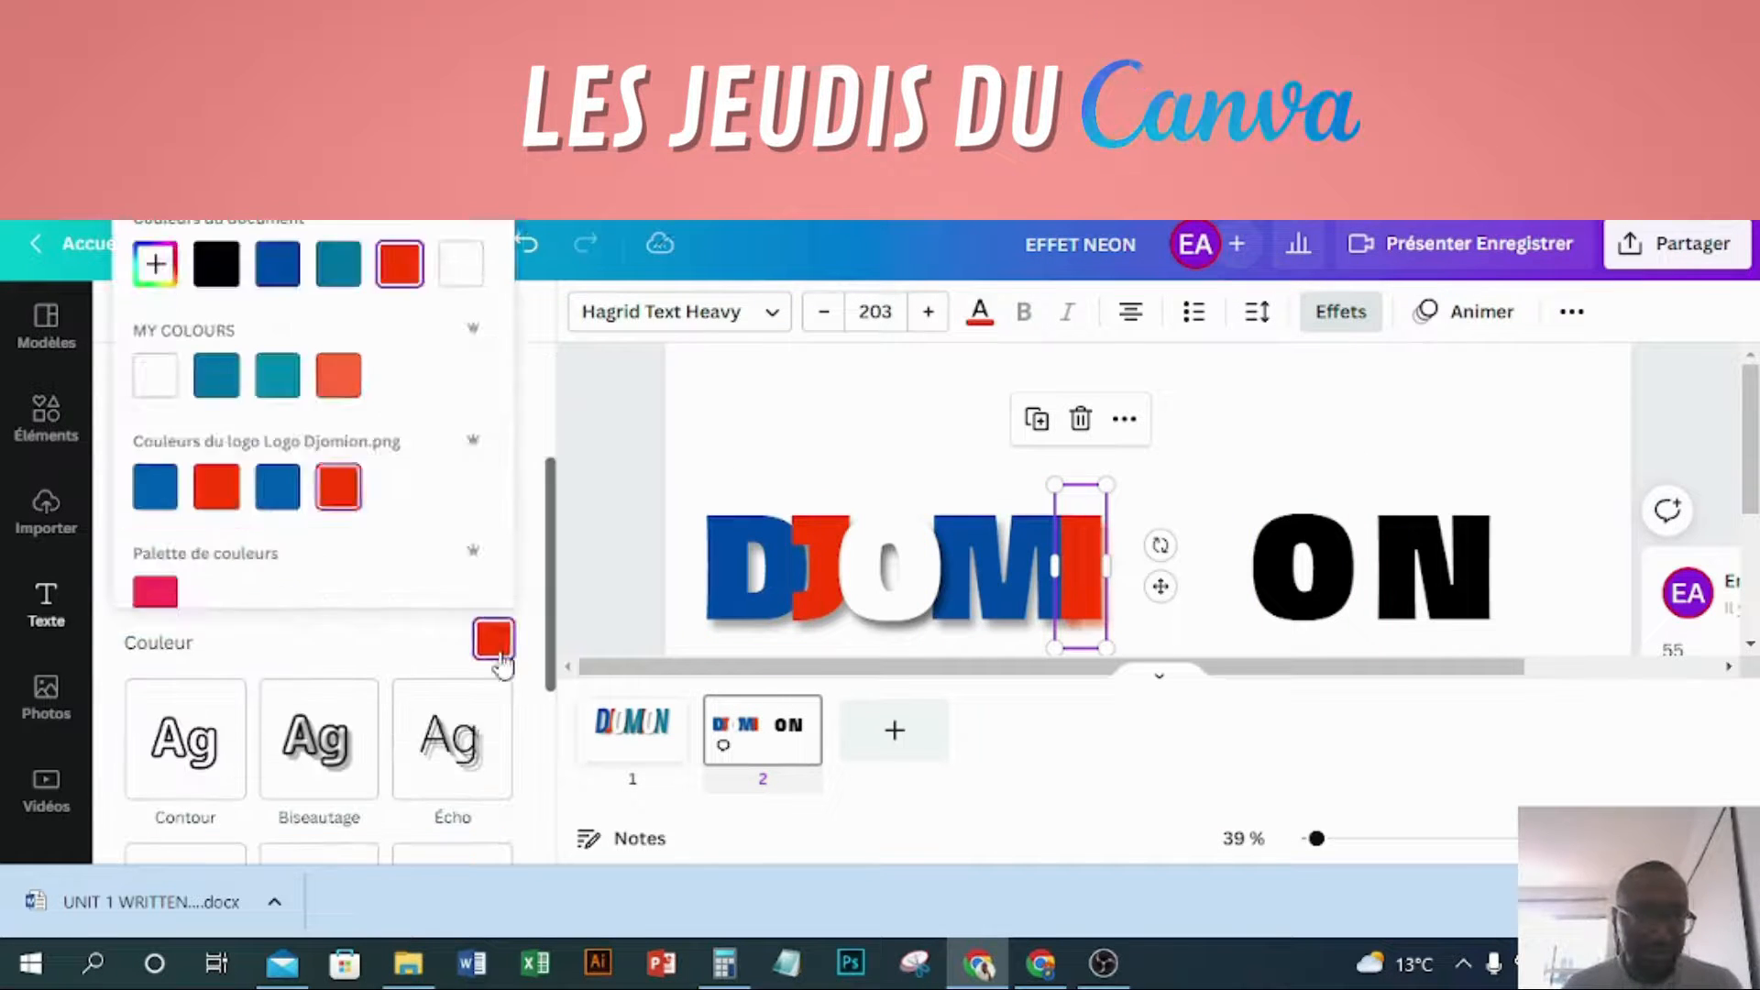
scroll(240, 472, down, 3)
click(1302, 563)
- Send the red letter I backward so that it sits behind the M
click(1086, 591)
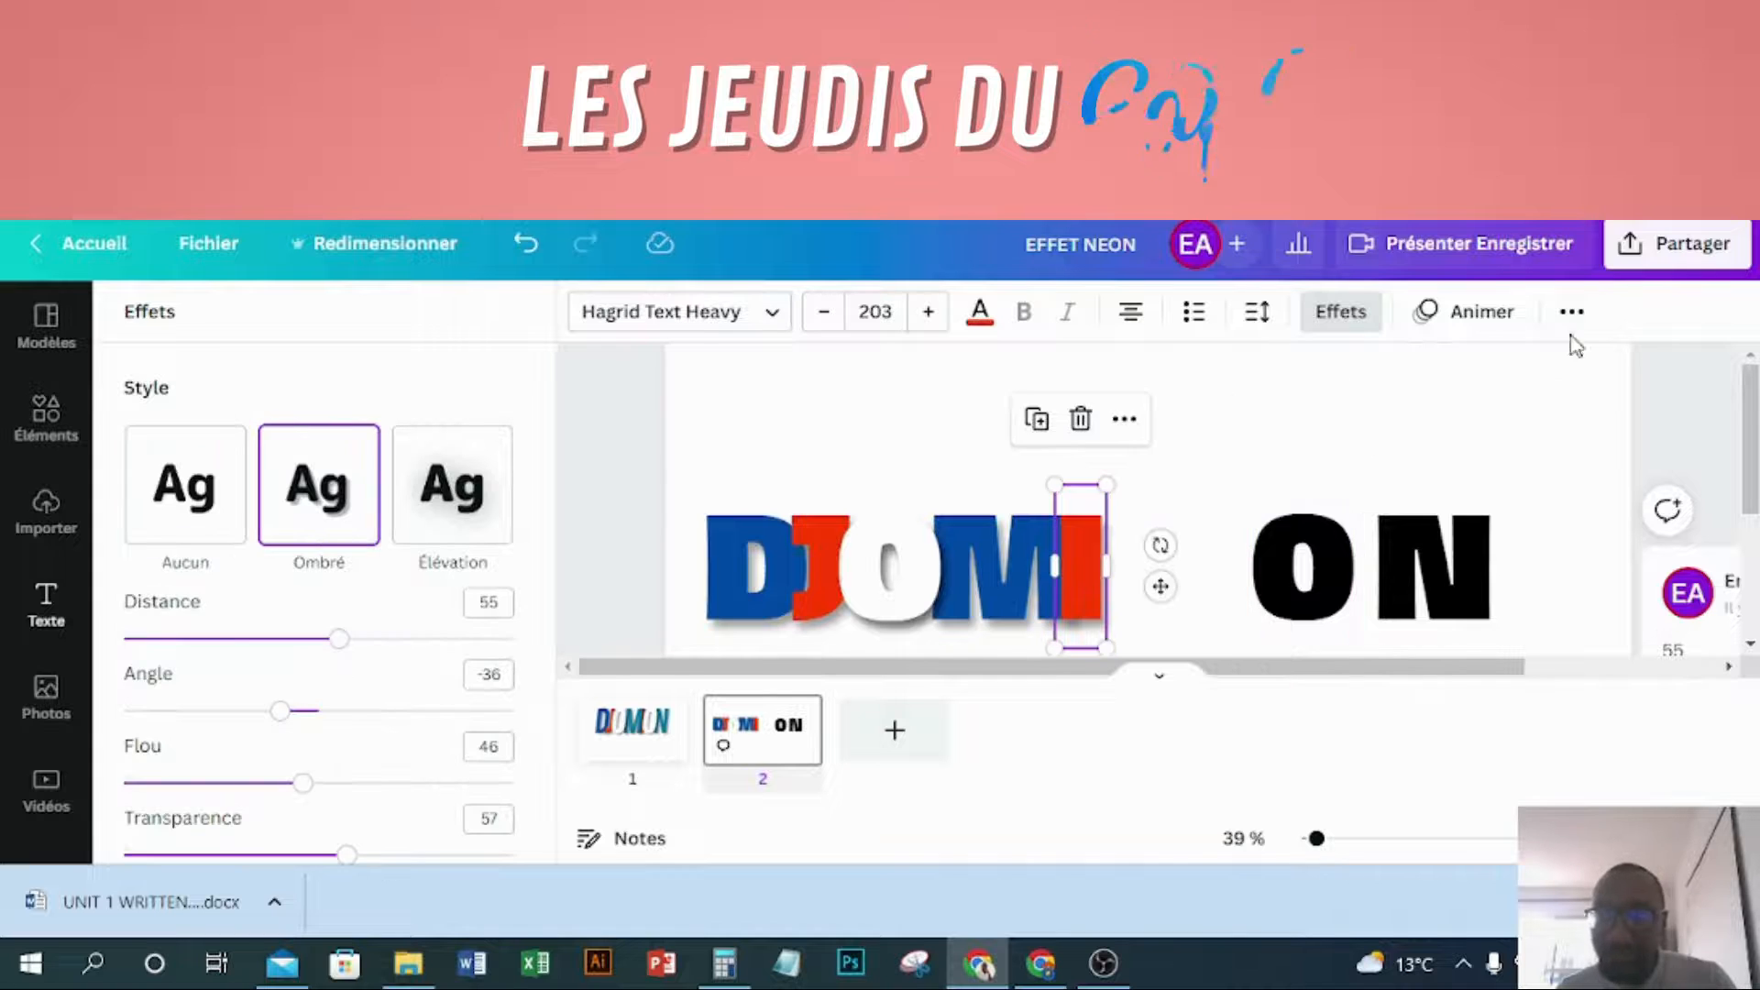
click(1571, 311)
click(1316, 373)
click(1170, 479)
- Move the second letter O so that it overlaps the red I and colour it white
drag(1309, 568, 1155, 601)
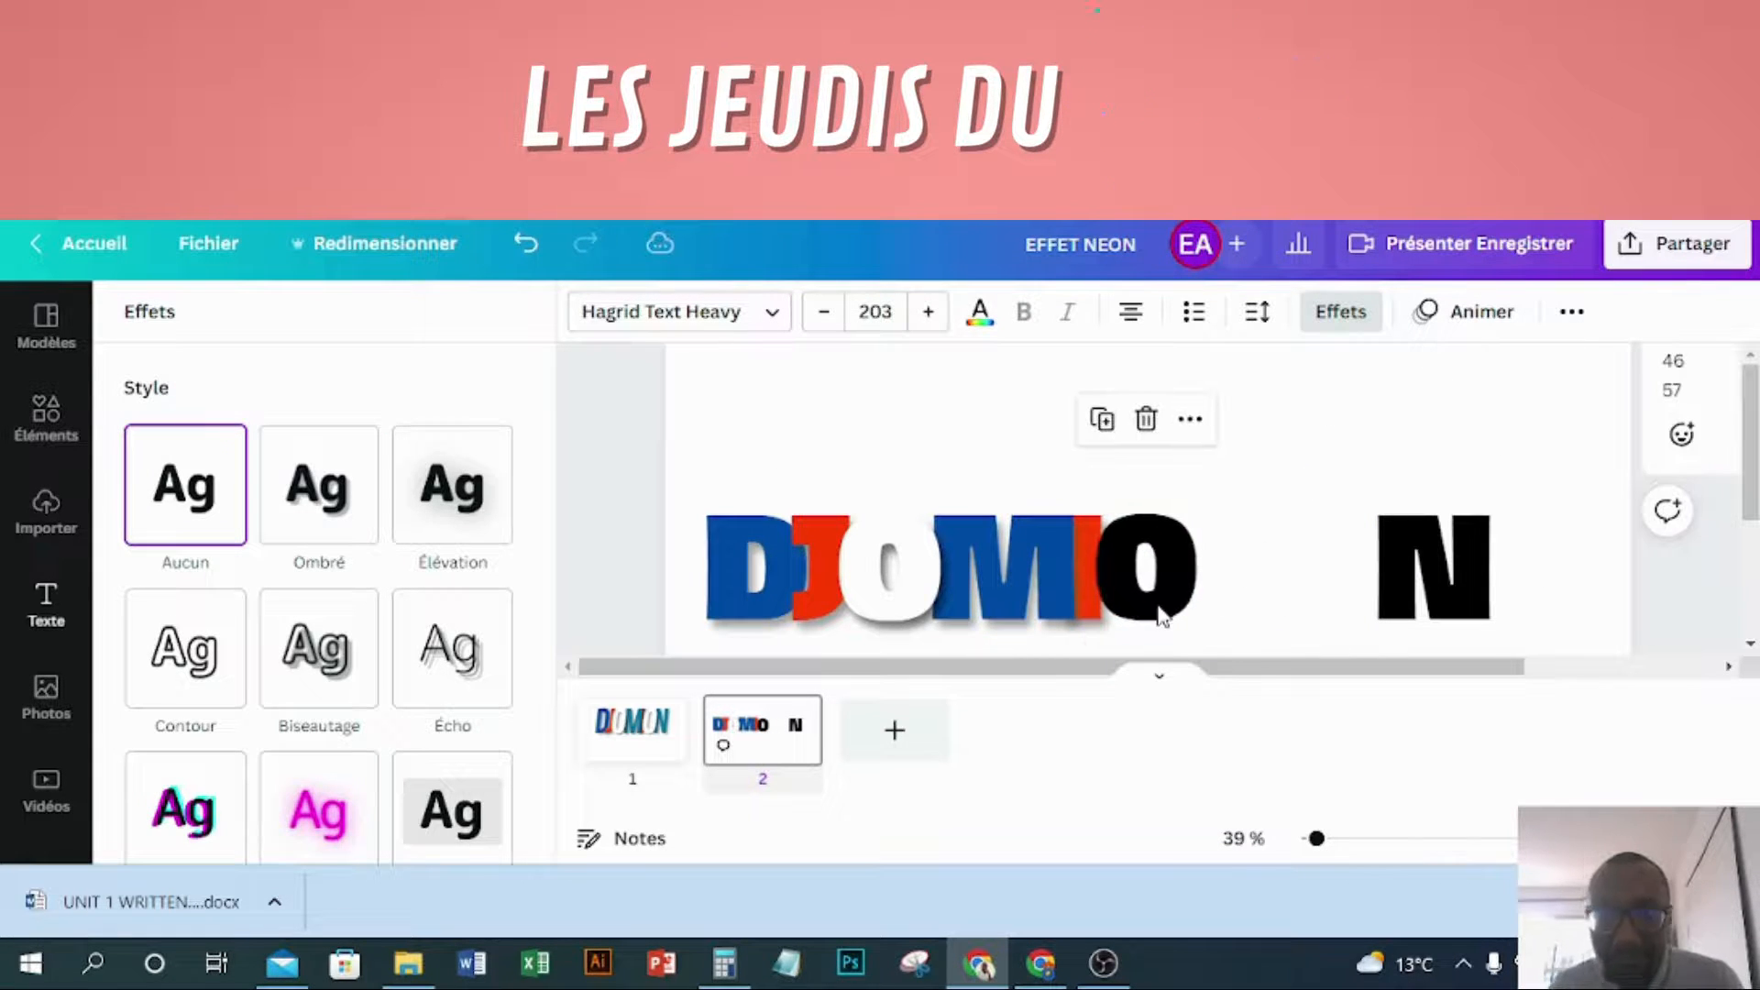
click(980, 311)
click(495, 444)
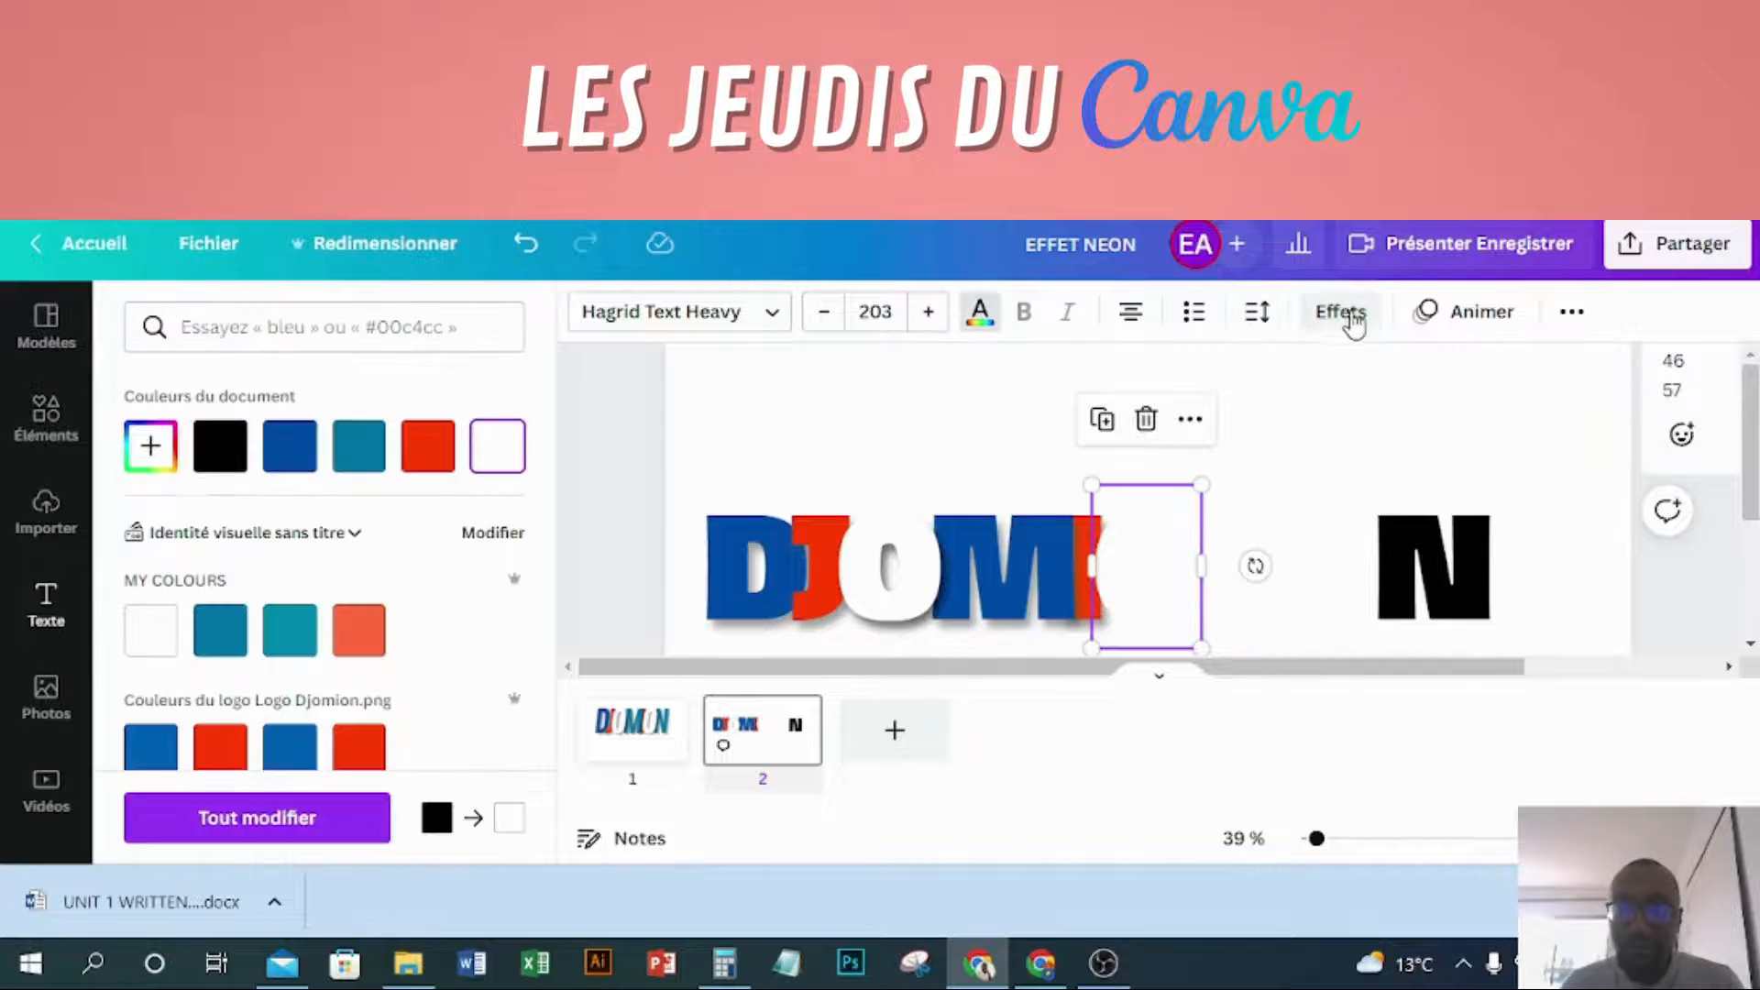
- Apply the Ombré effect to the second letter O with a dark grey shadow colour
click(1340, 312)
click(322, 515)
scroll(323, 515, down, 3)
click(494, 636)
click(216, 452)
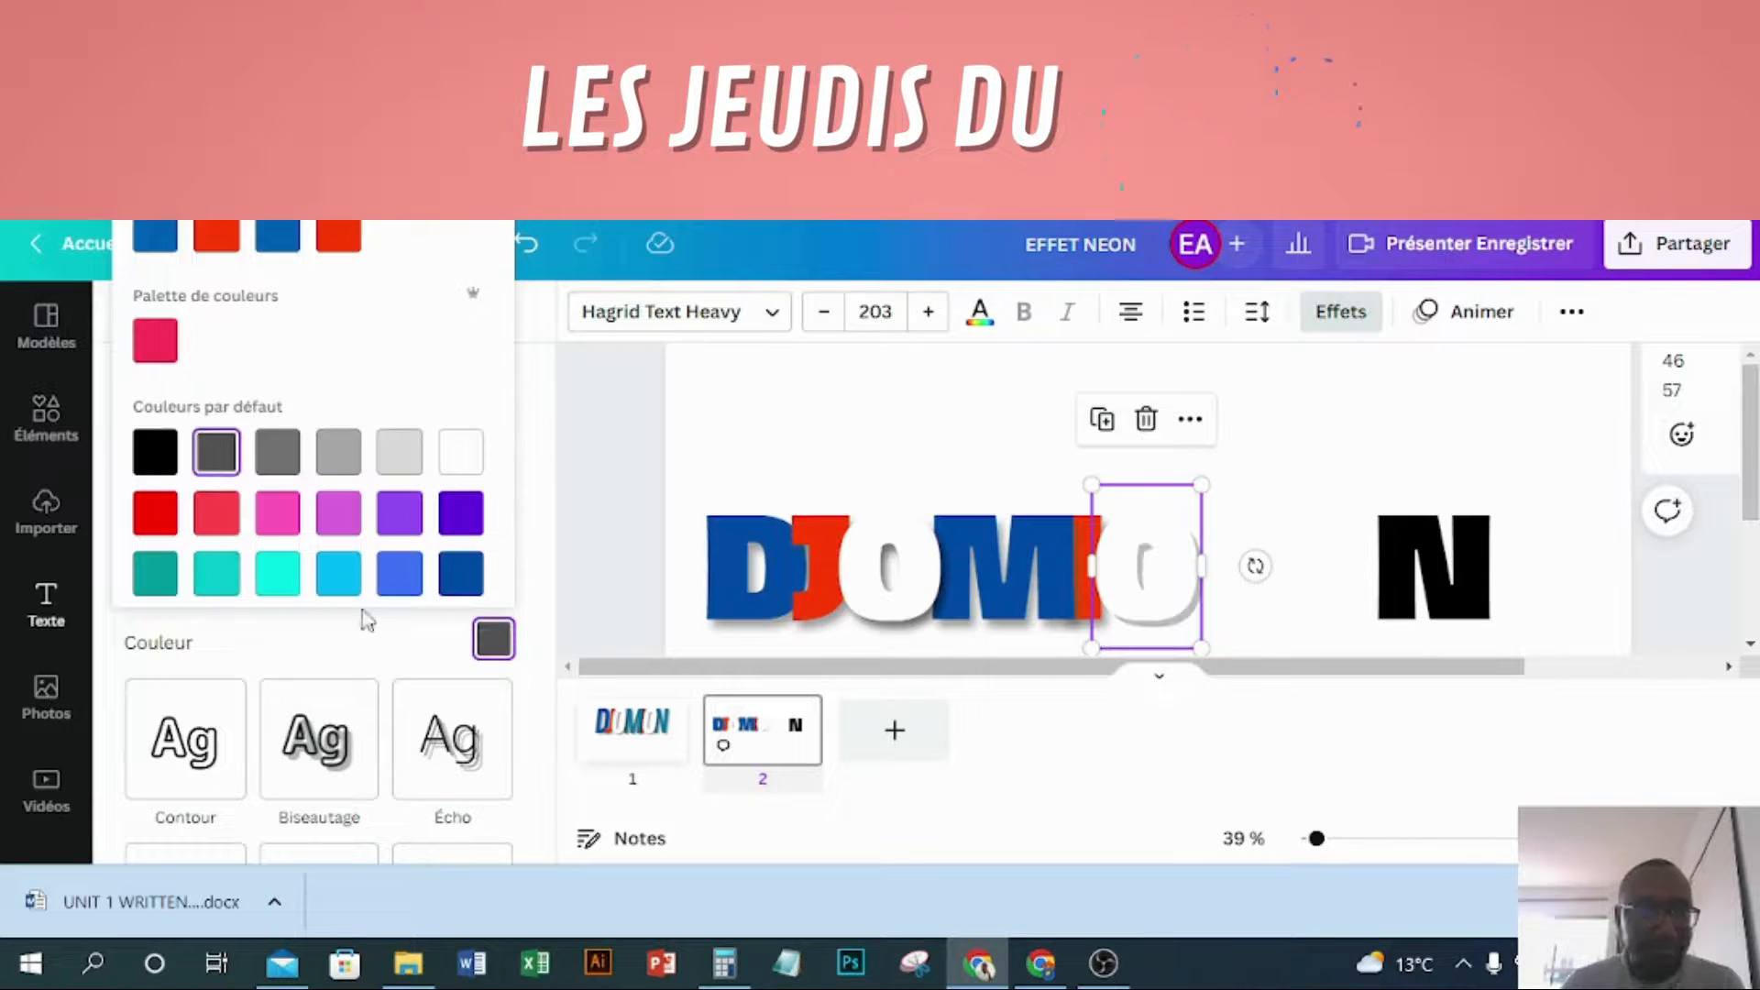
- Set the second O's shadow to distance 55 and angle -36, with the blur and transparency noted in the page comment
click(1143, 541)
scroll(367, 514, up, 2)
click(488, 473)
text(55)
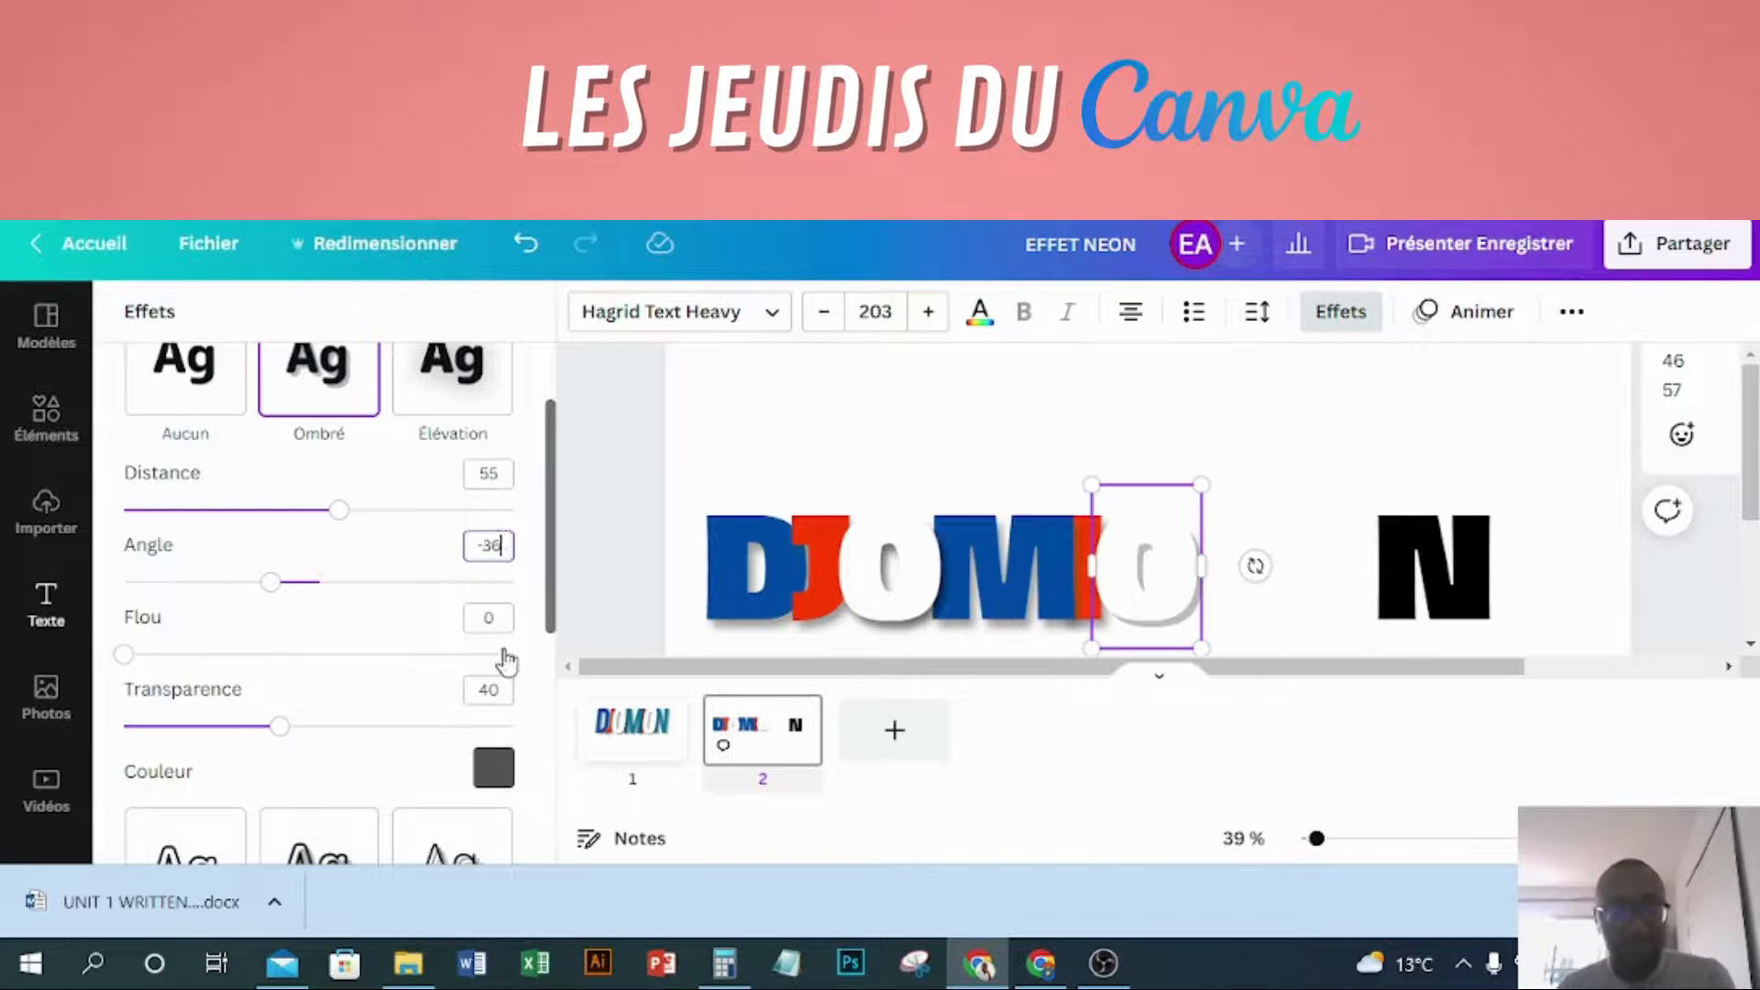
text(45)
key(Tab)
click(1146, 416)
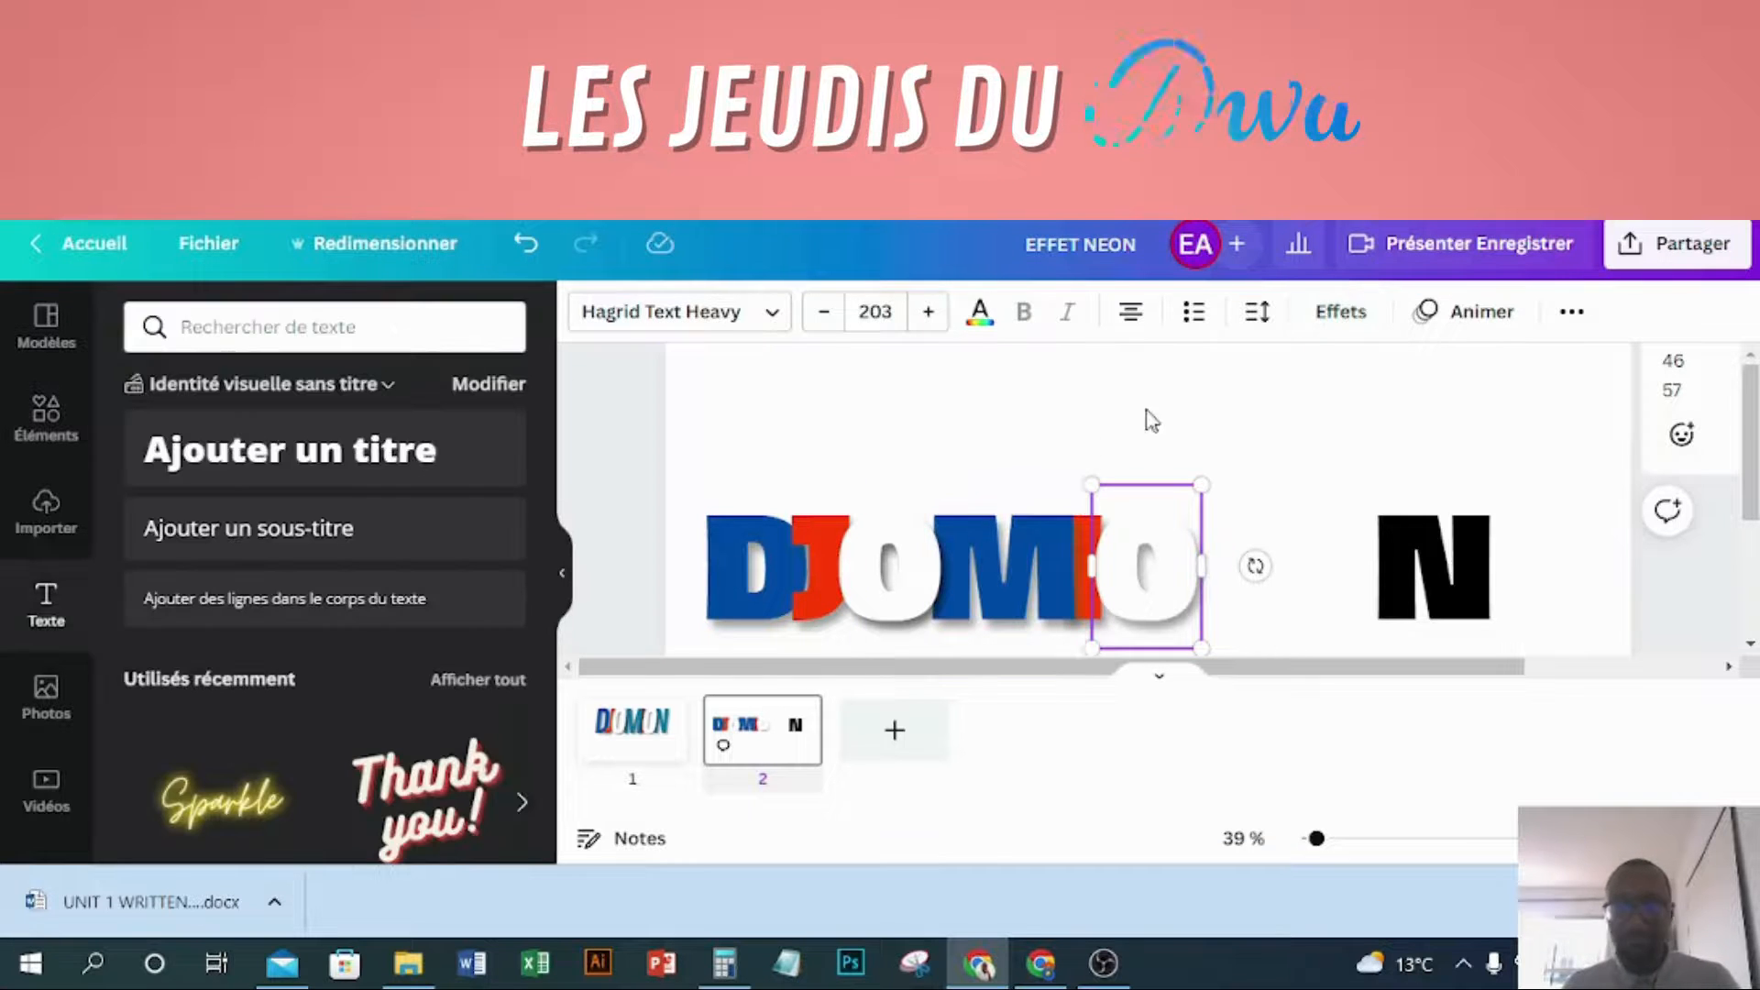
- Move the letter N against the second O and set its text colour to the document's dark blue
drag(1443, 561, 1249, 564)
click(979, 311)
click(291, 440)
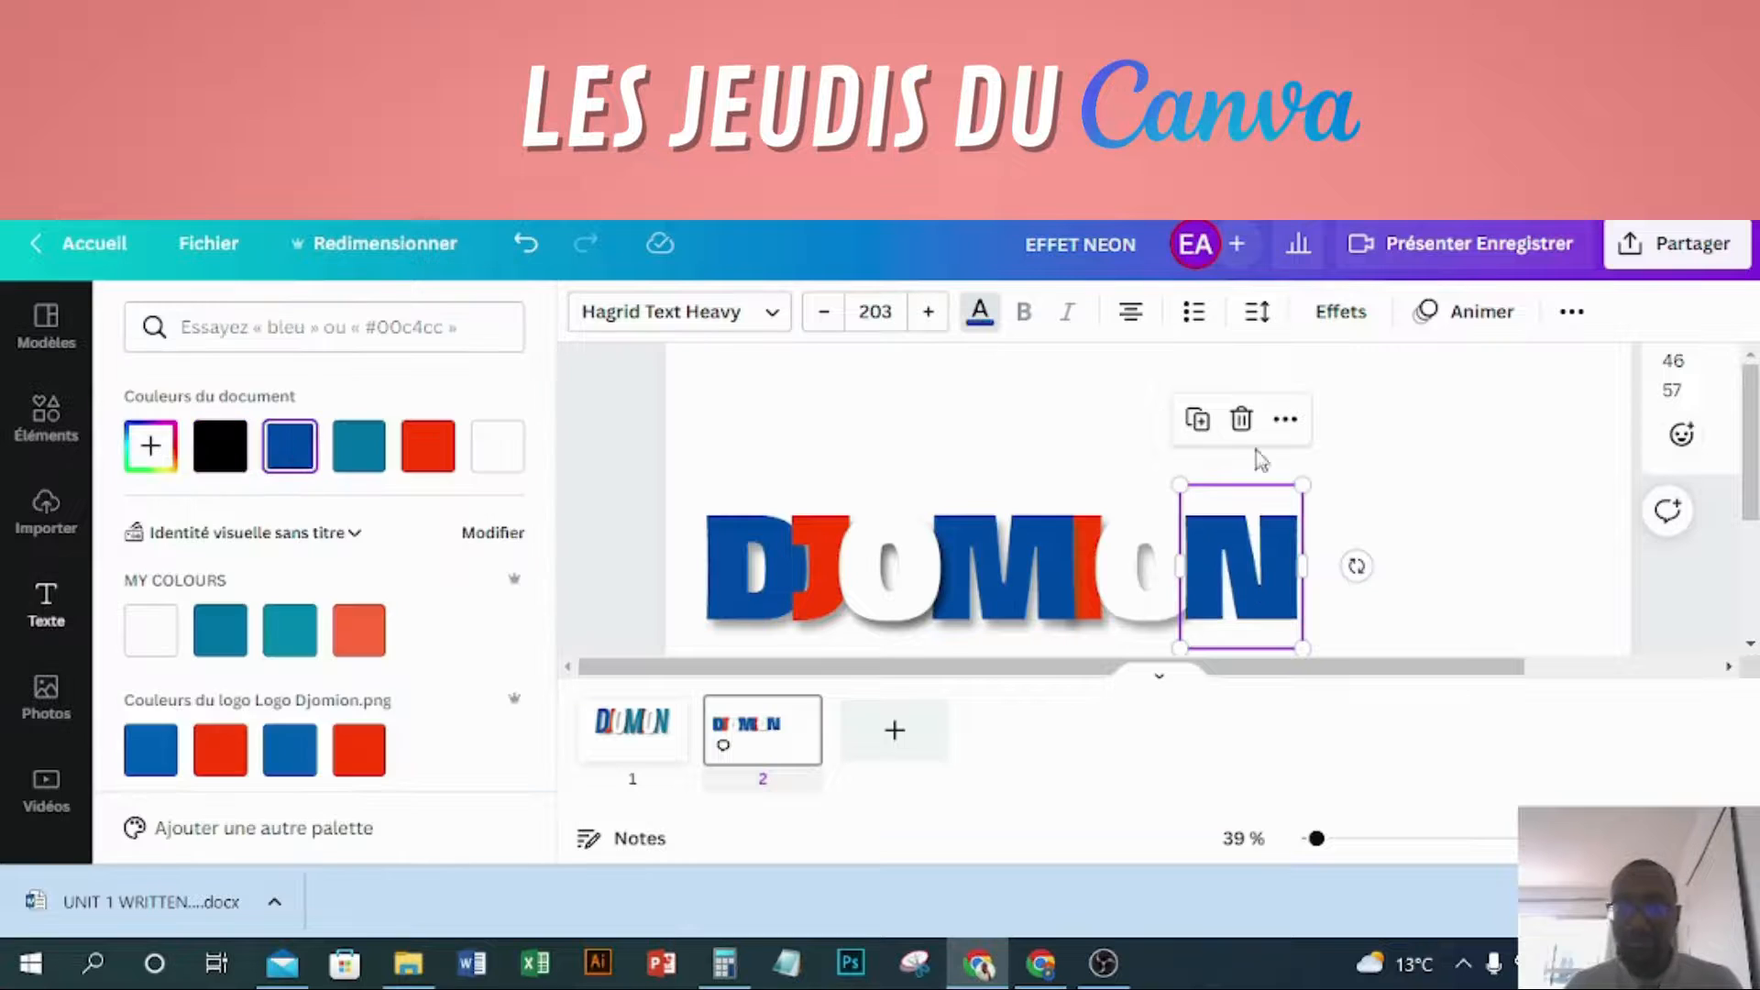
- Apply the Ombré effect to the letter N with a dark grey shadow colour
click(1340, 312)
click(319, 484)
scroll(381, 732, down, 3)
click(491, 510)
scroll(256, 499, down, 3)
click(216, 335)
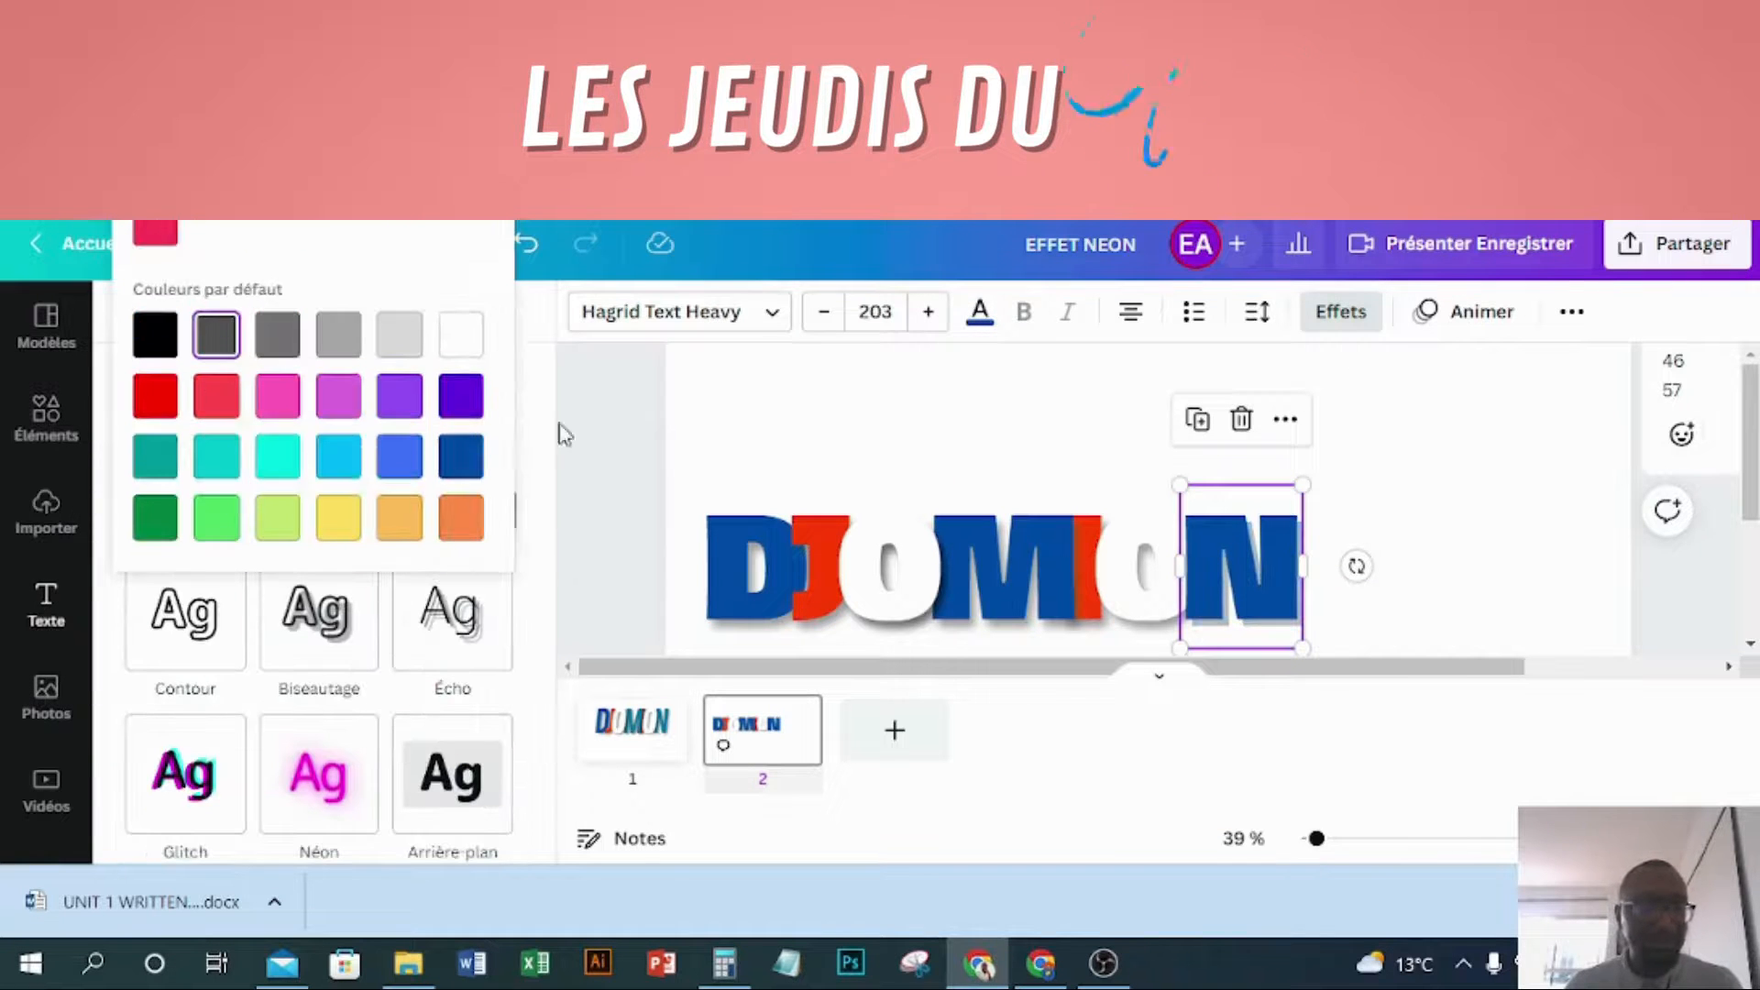
scroll(404, 357, up, 3)
click(1316, 586)
- Set the letter N's shadow to distance 55, angle -36 and blur 46, with the transparency noted in the page comment
scroll(287, 487, up, 3)
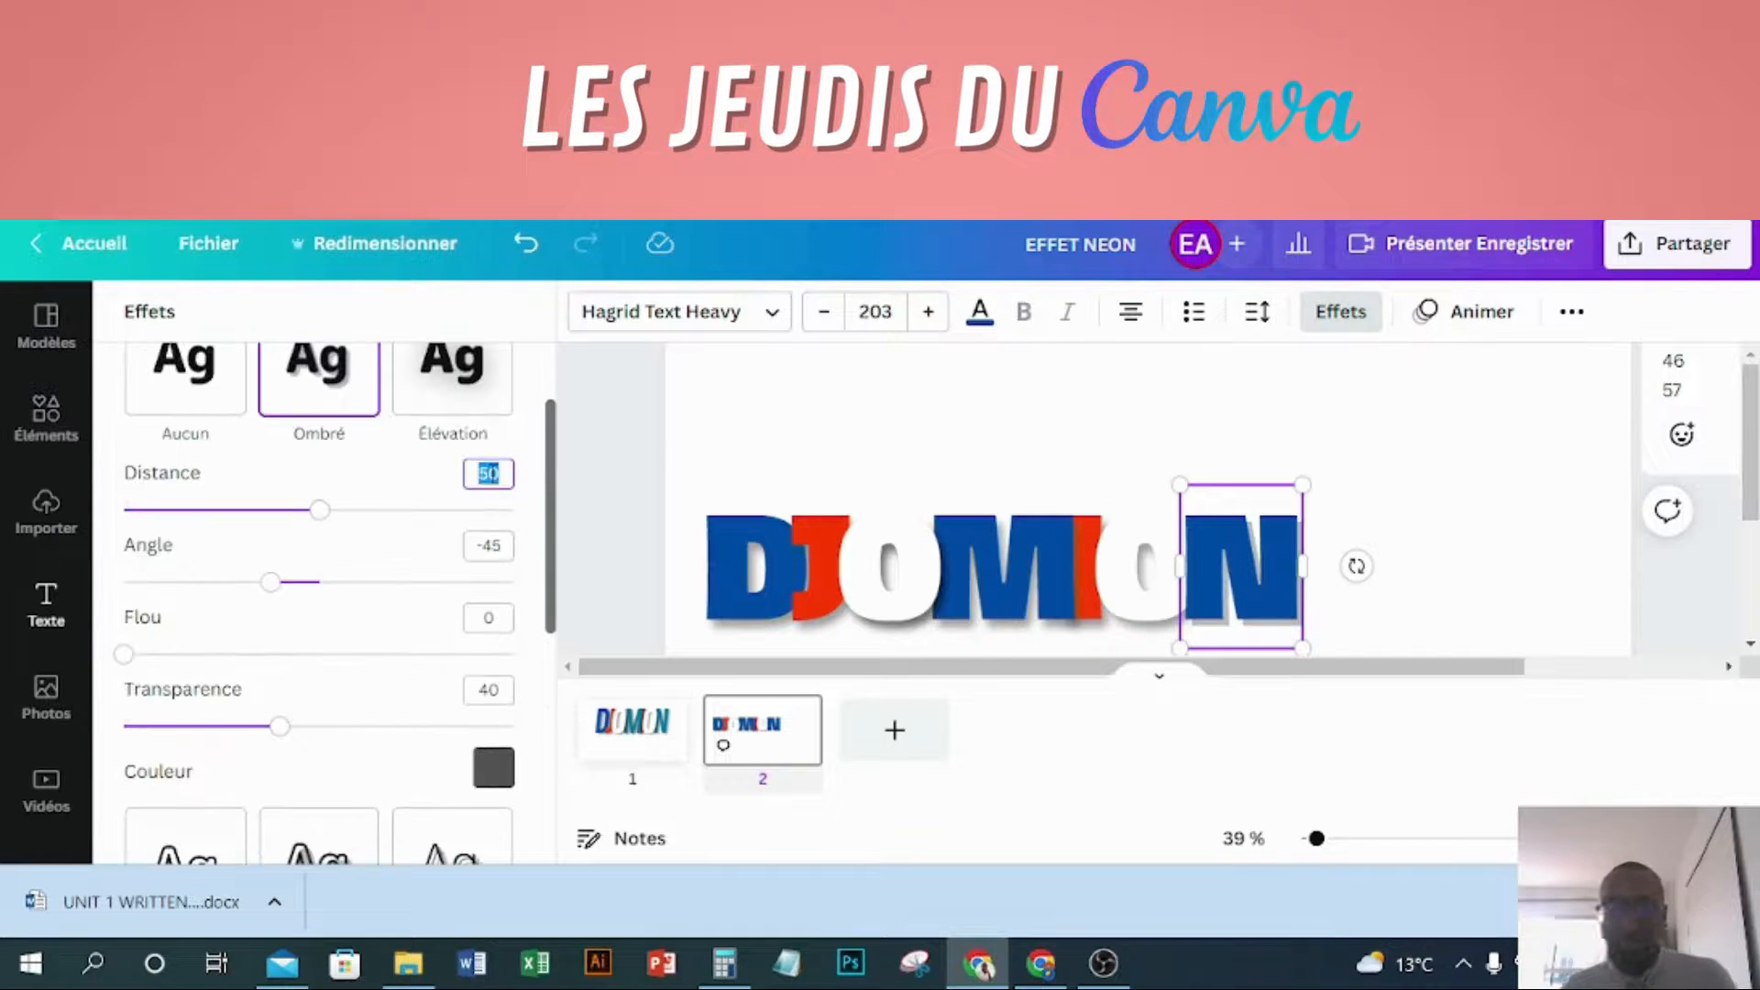
click(492, 620)
text(46)
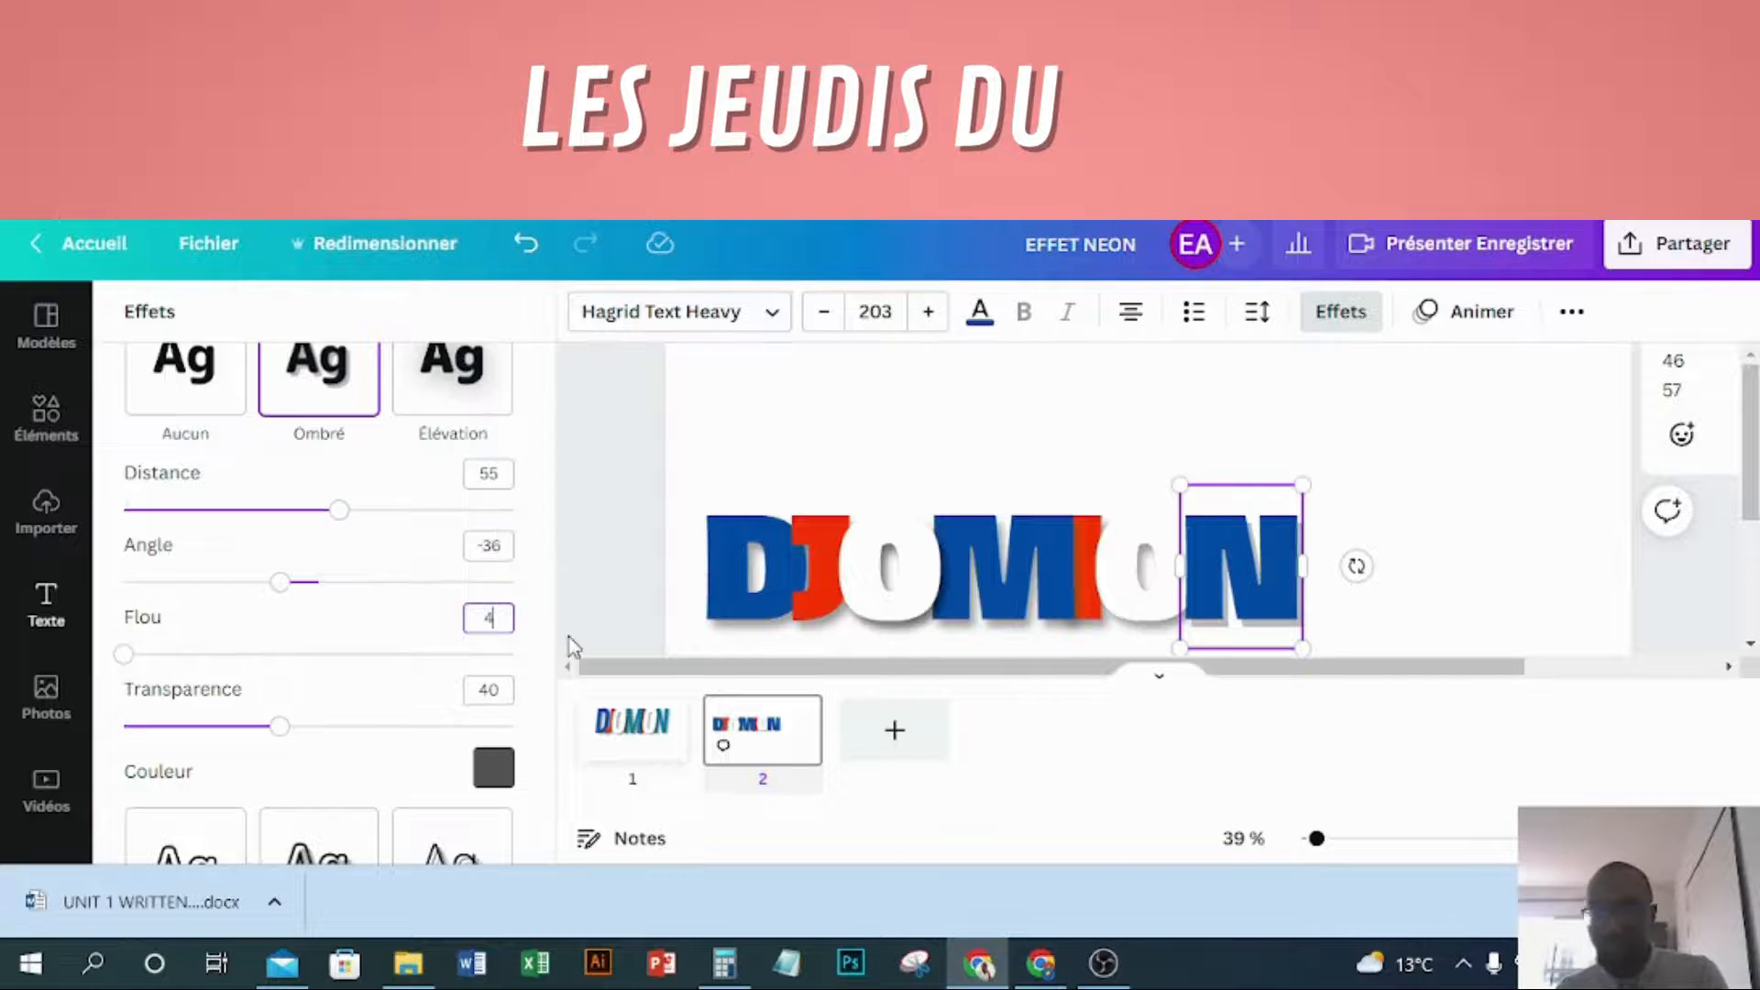
click(504, 690)
click(1399, 495)
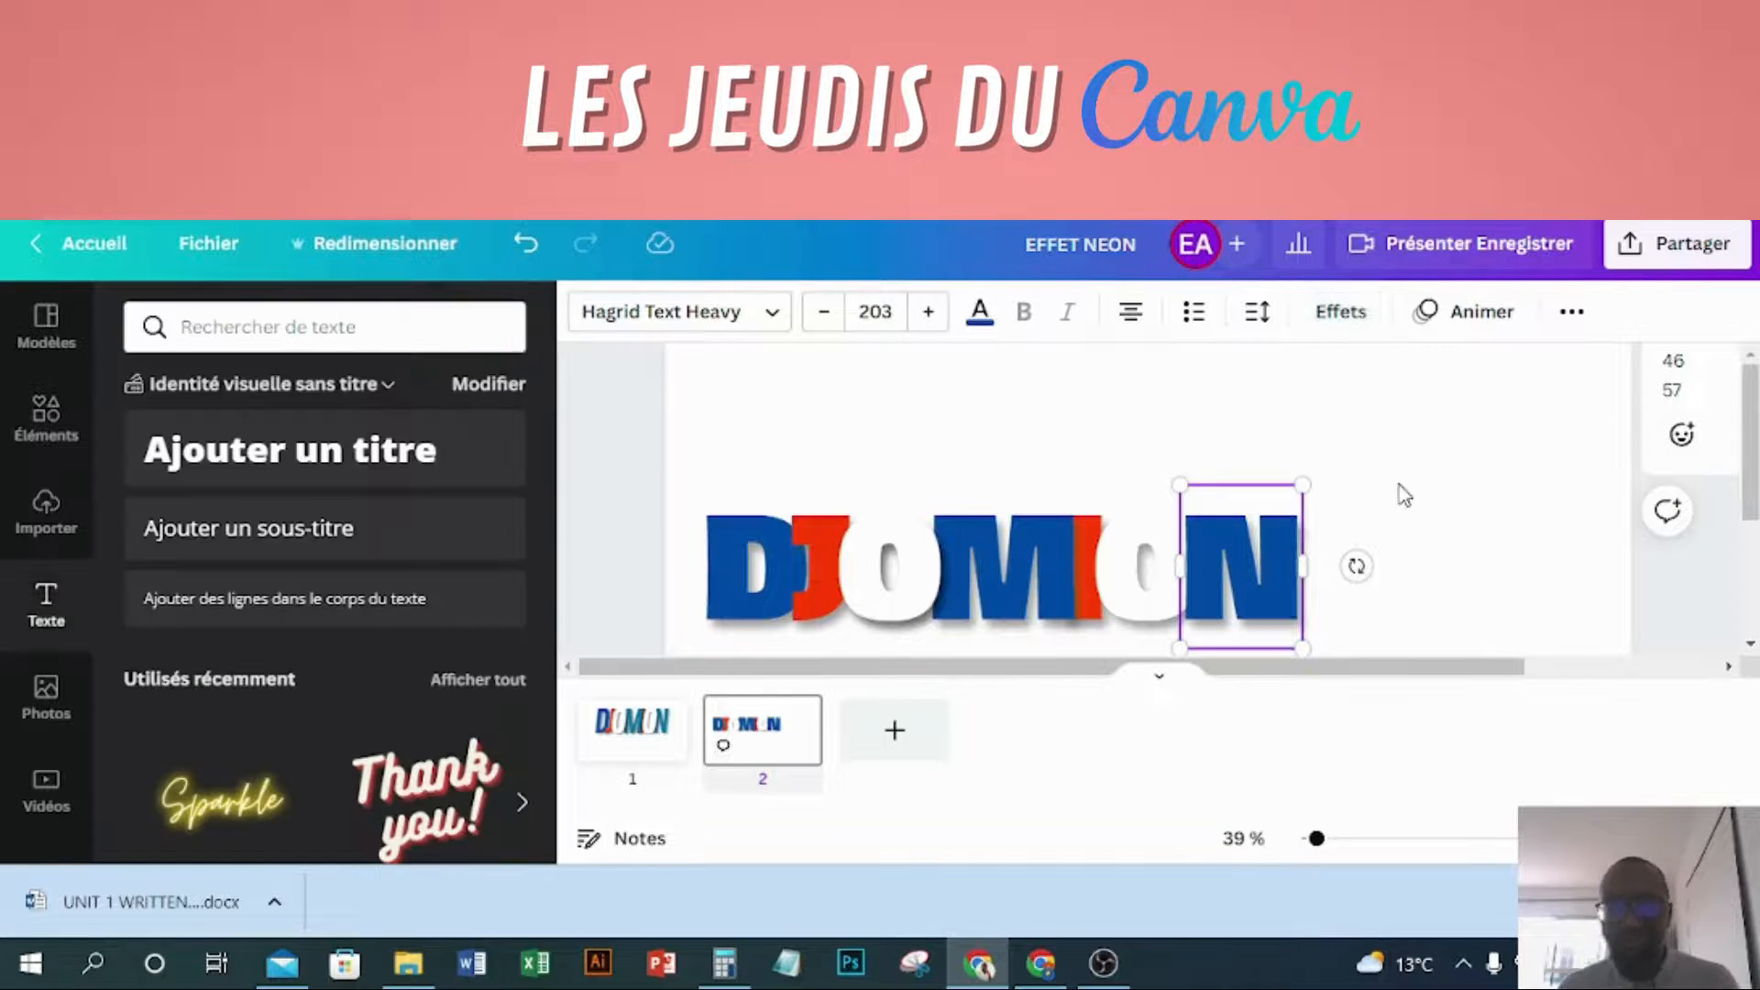
- Send the letter N backward until it sits behind the second white O
click(1190, 579)
click(1572, 319)
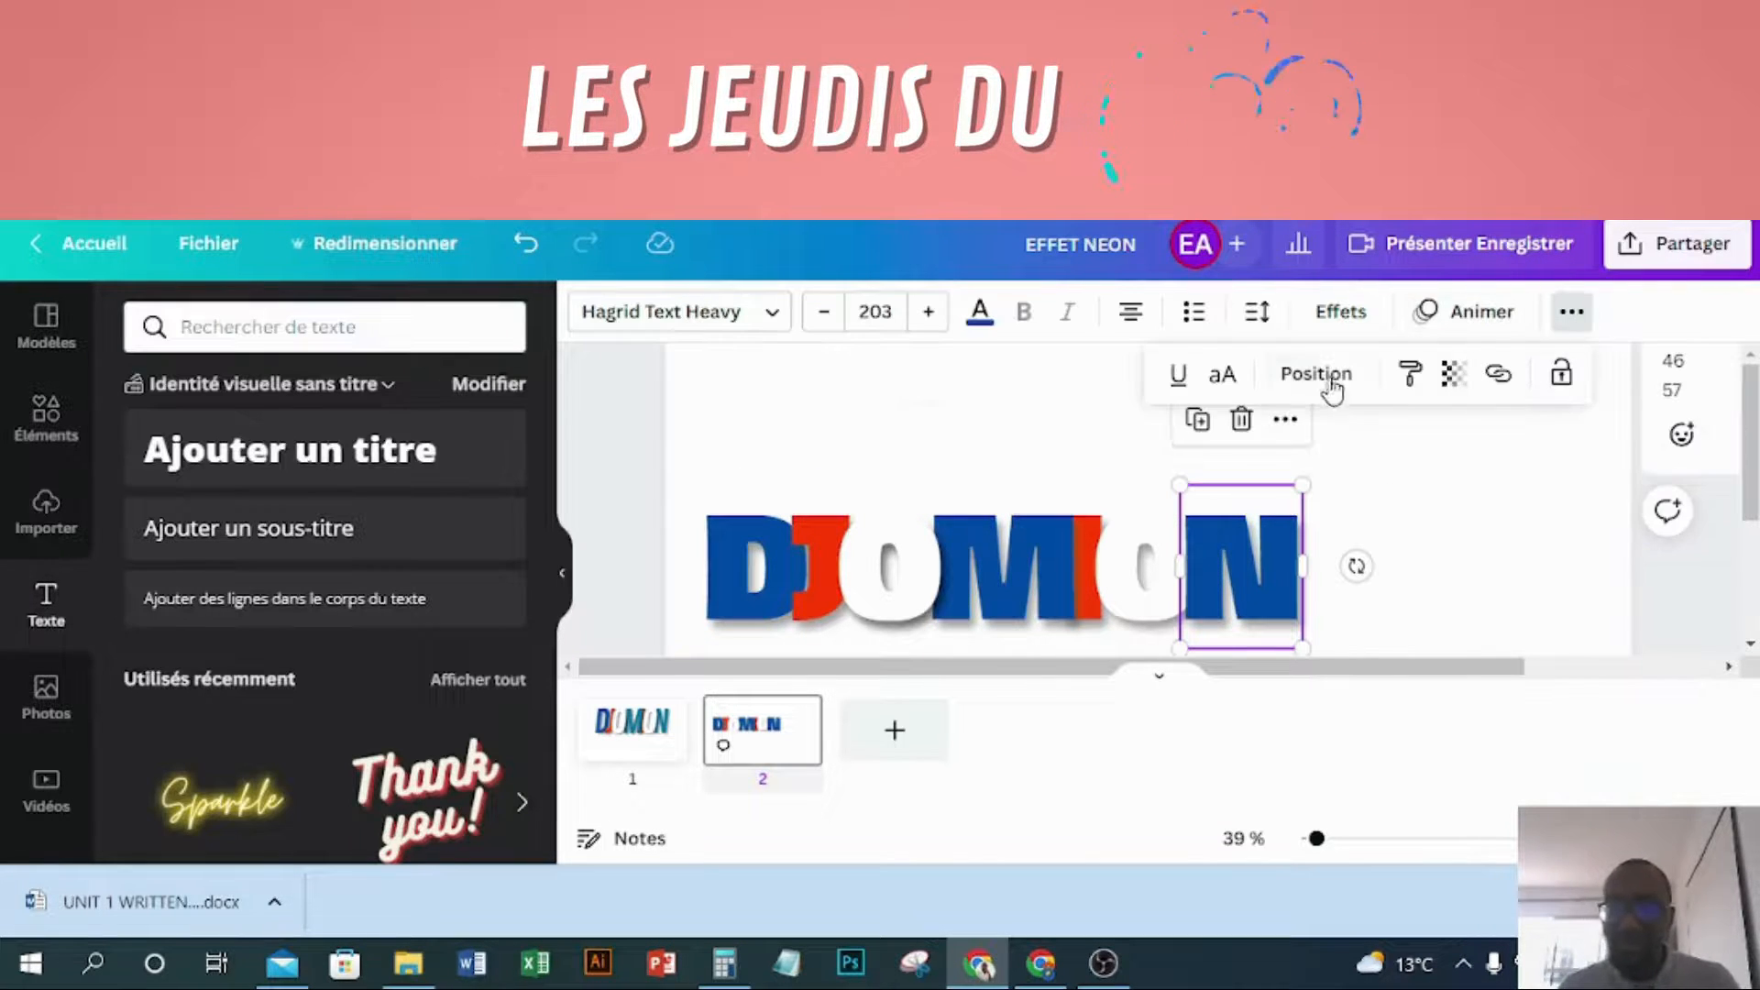
click(1320, 376)
click(1454, 541)
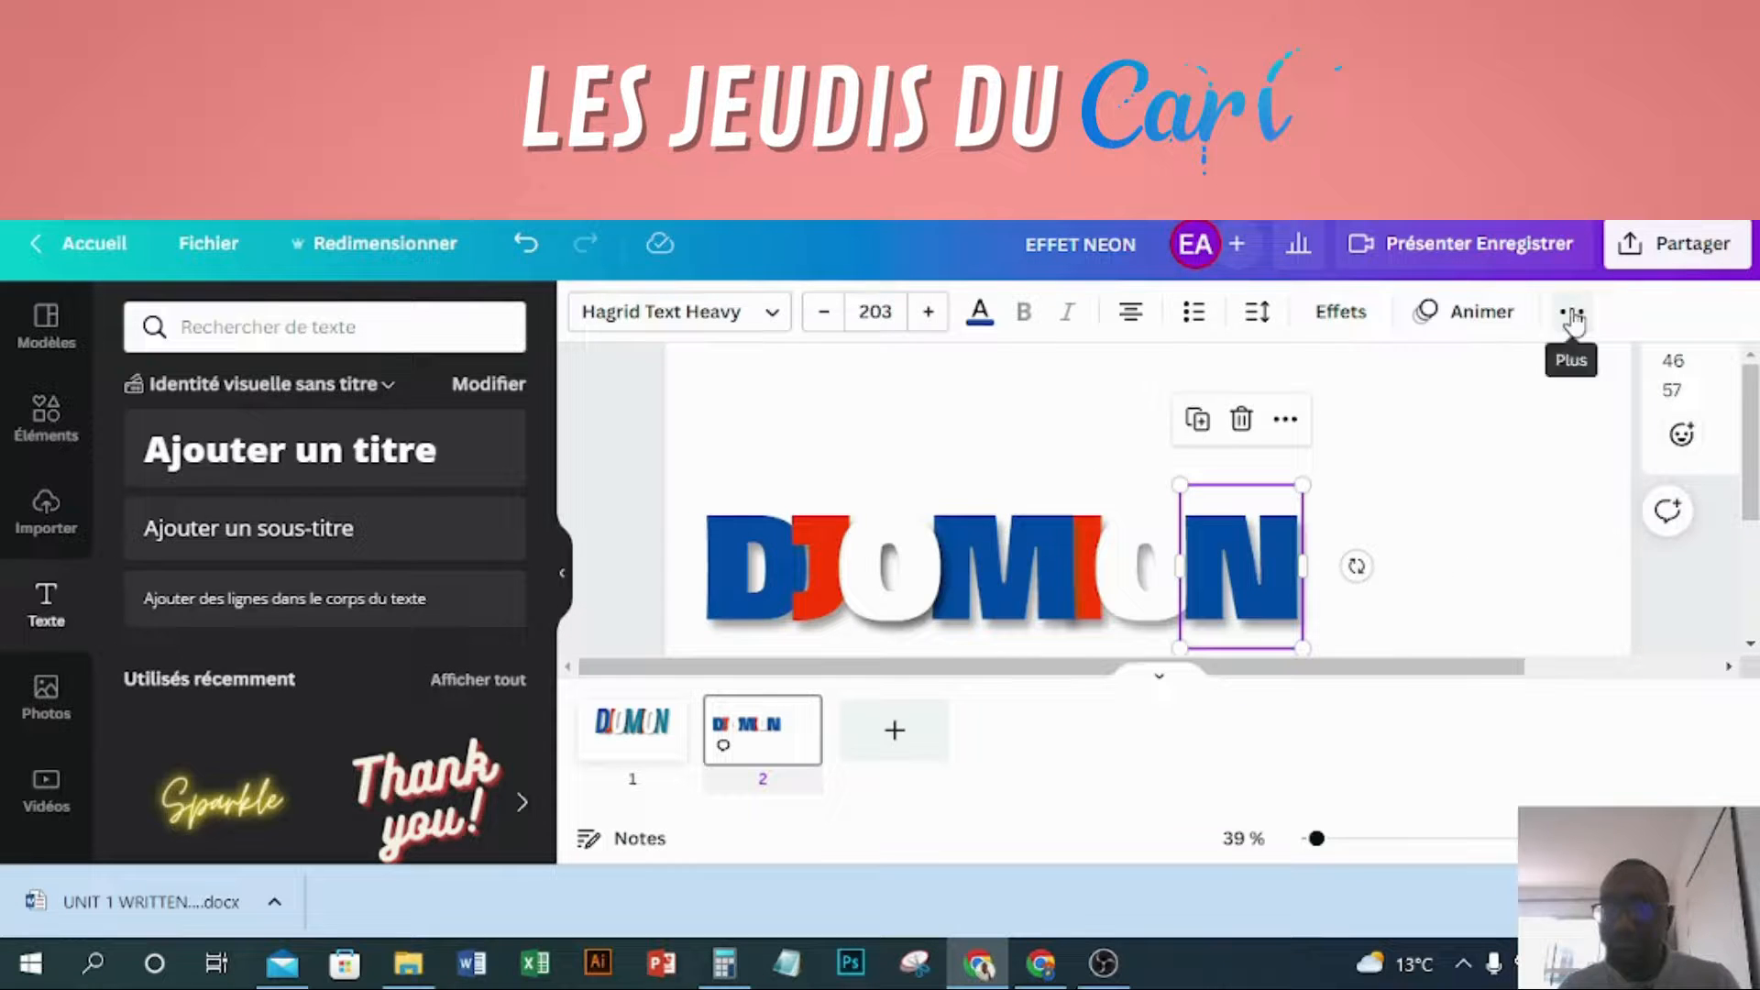
click(1573, 319)
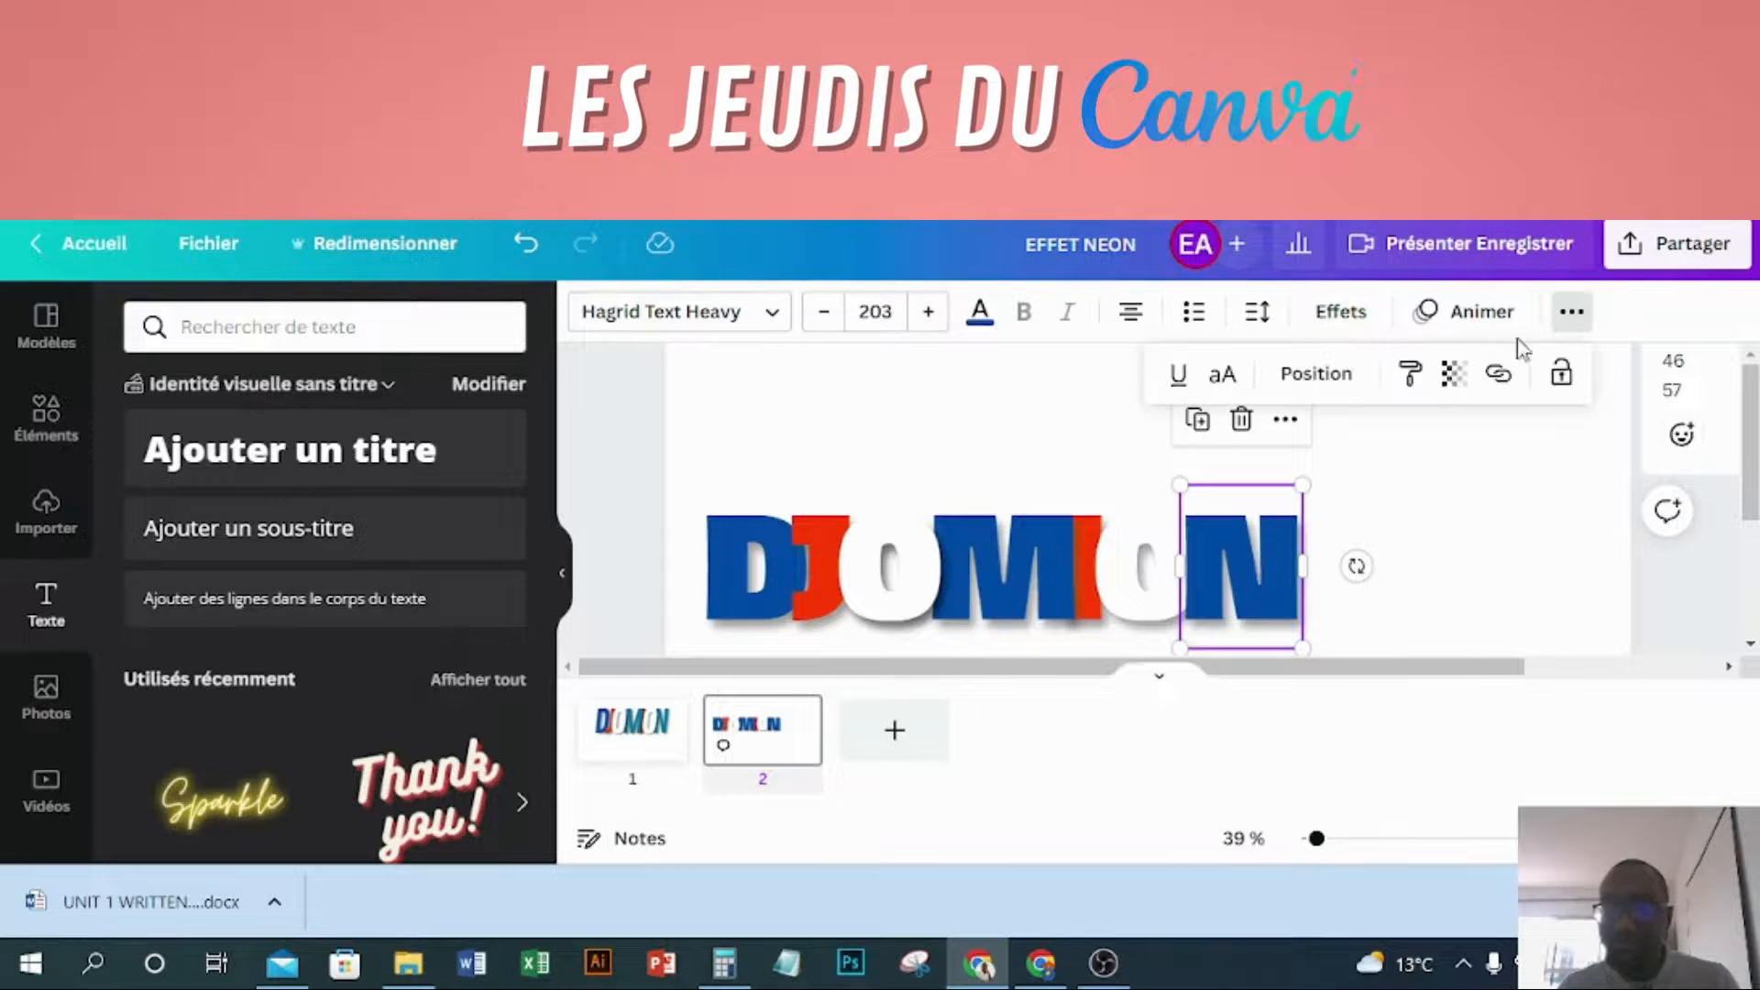
click(1318, 376)
click(1226, 475)
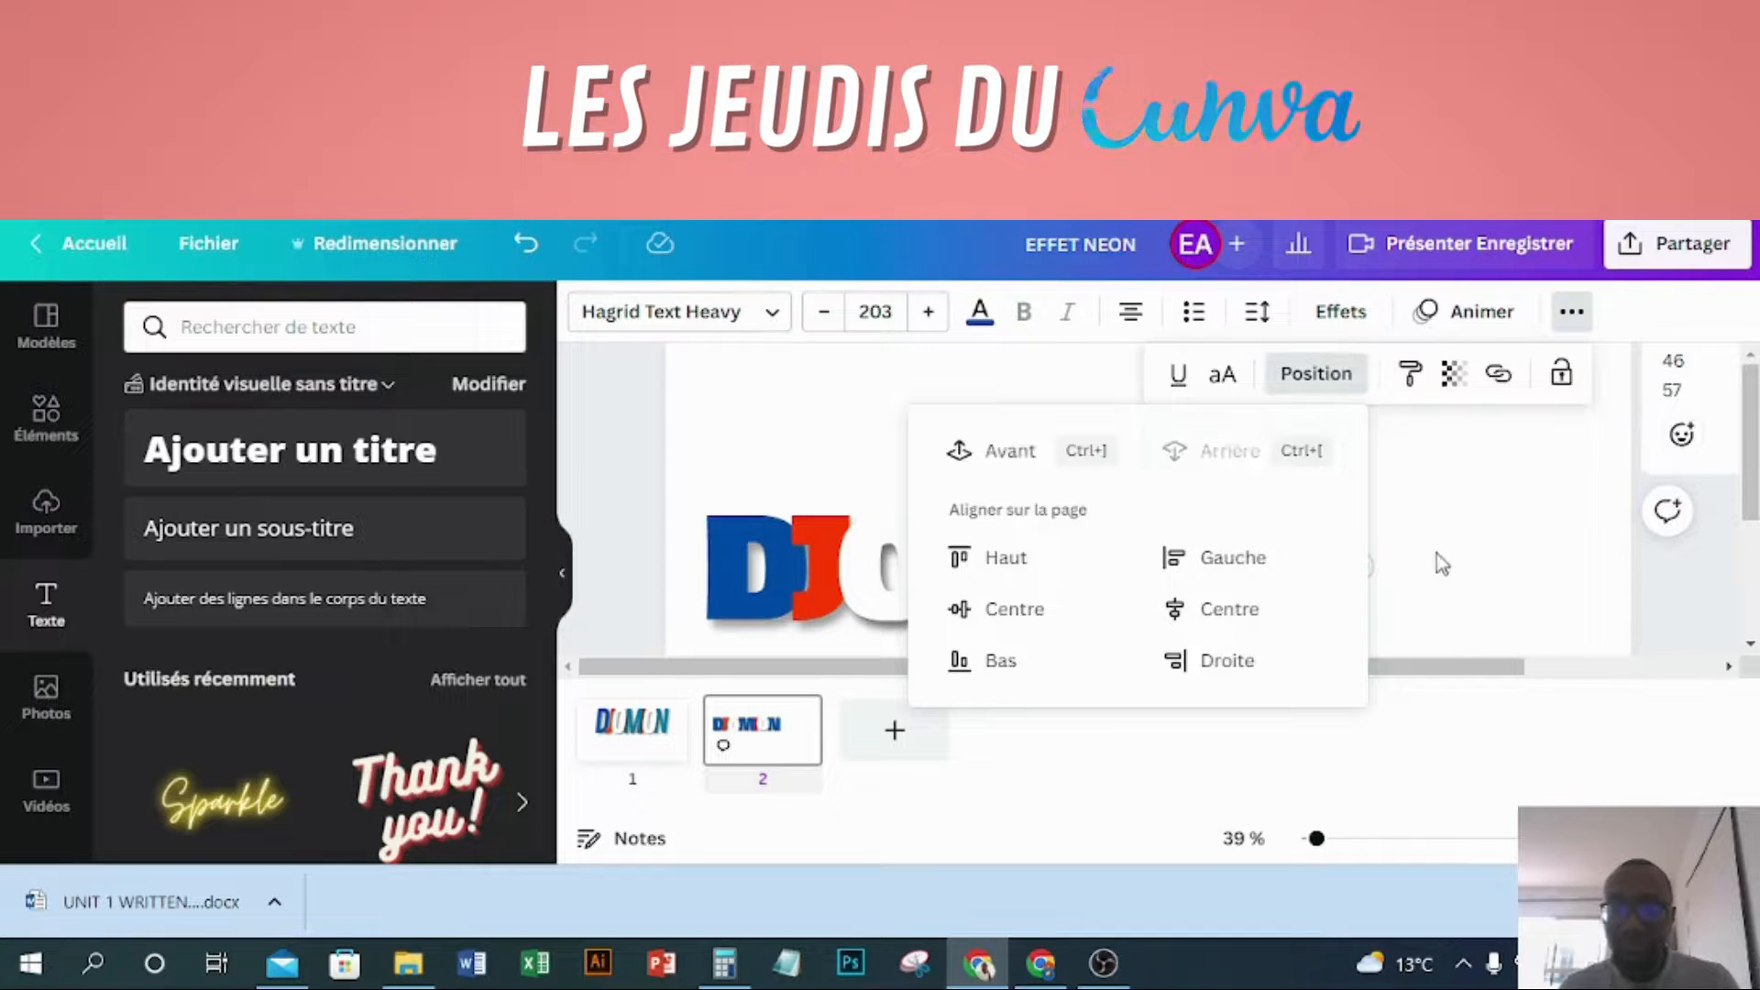
click(1455, 548)
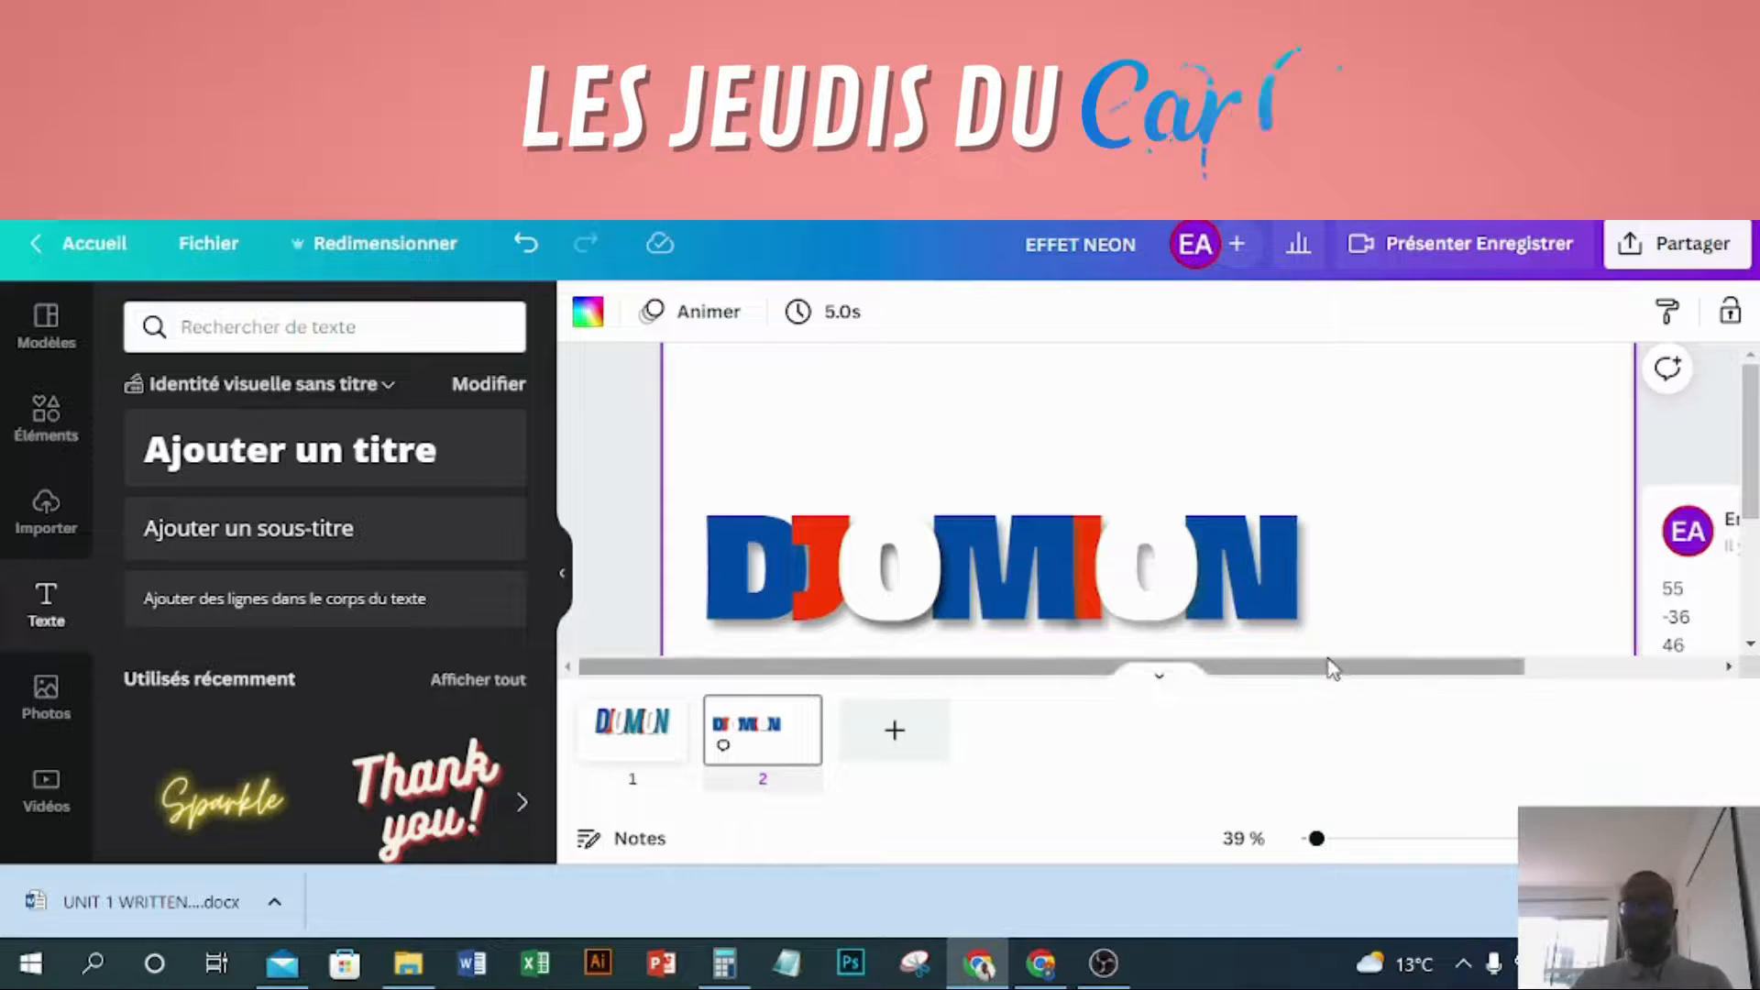
- Enlarge all seven DJOMION letters together to font size 303 so that the word spans almost the full page width
scroll(1375, 510, down, 2)
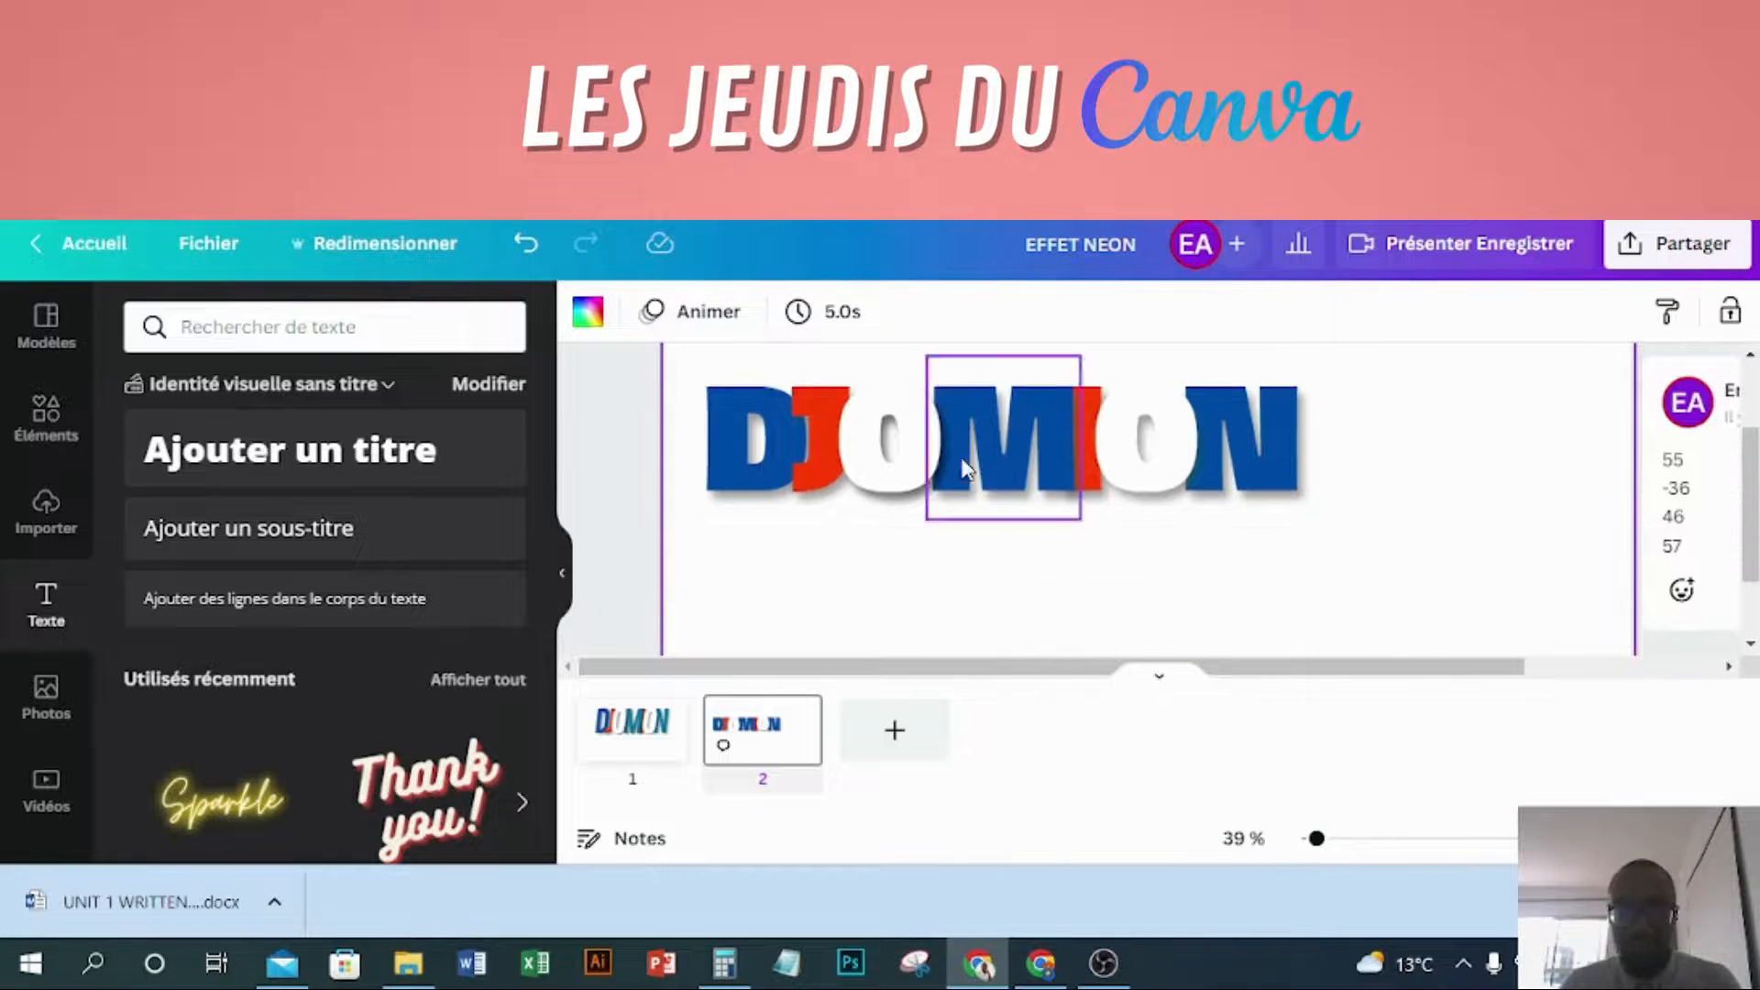
click(719, 417)
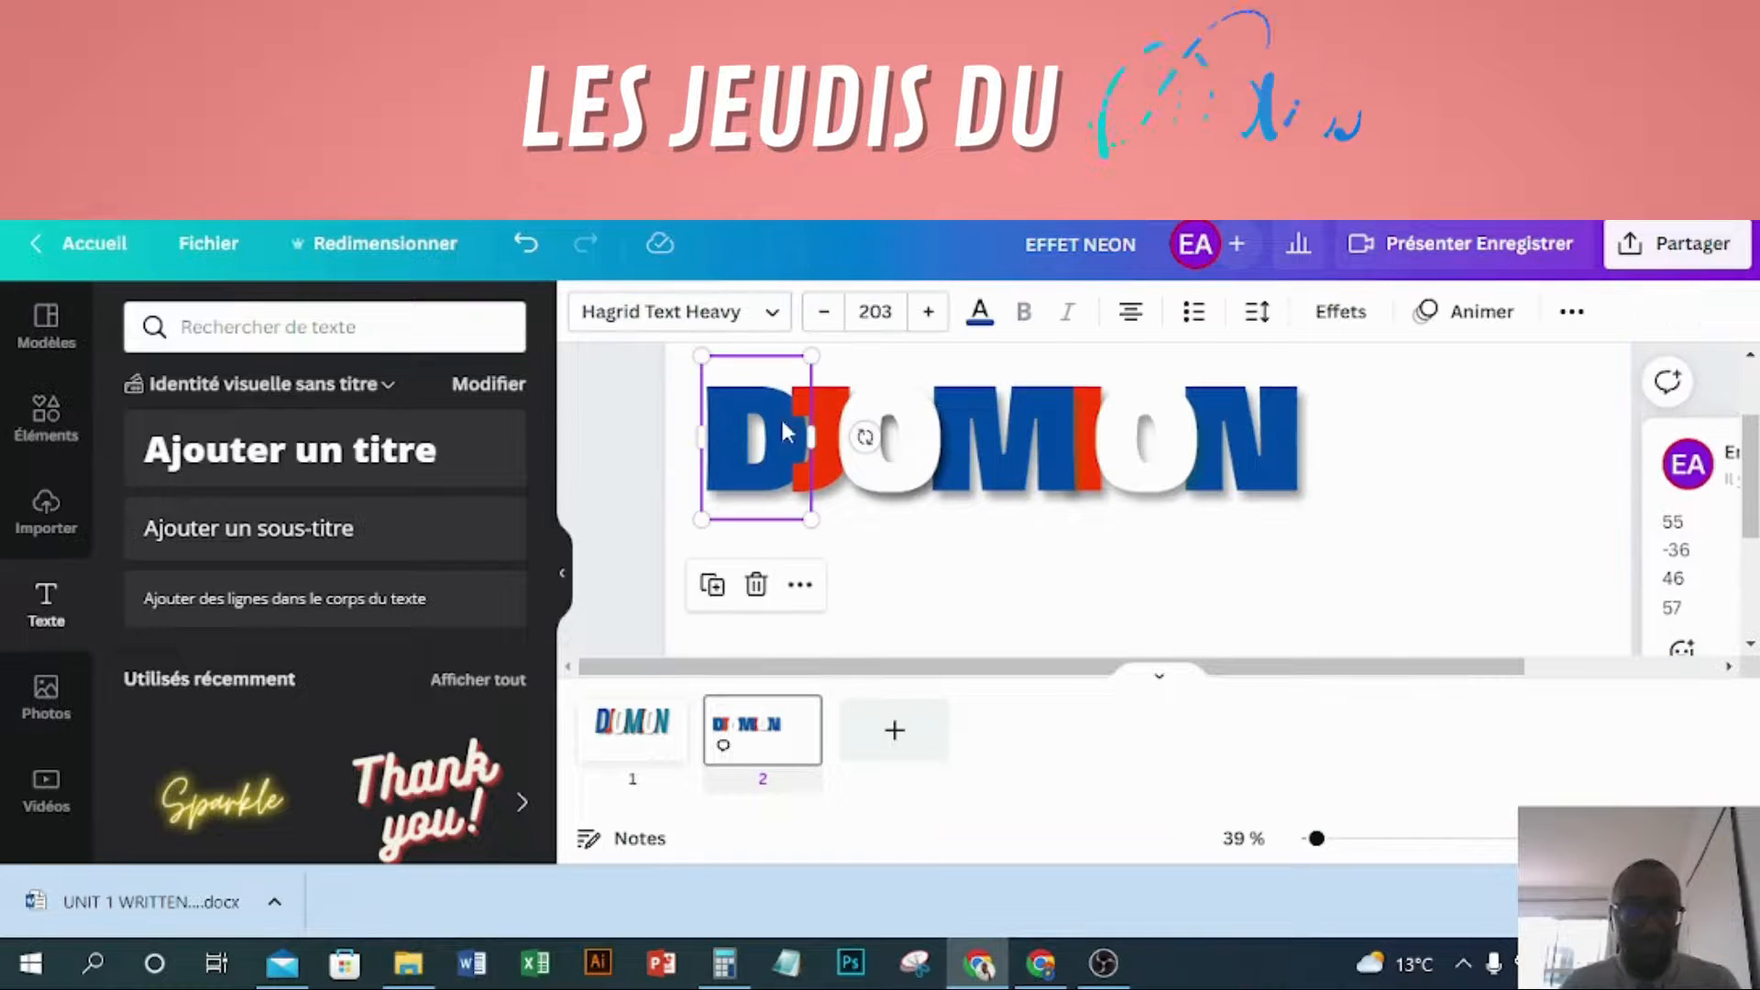
click(1140, 579)
click(734, 435)
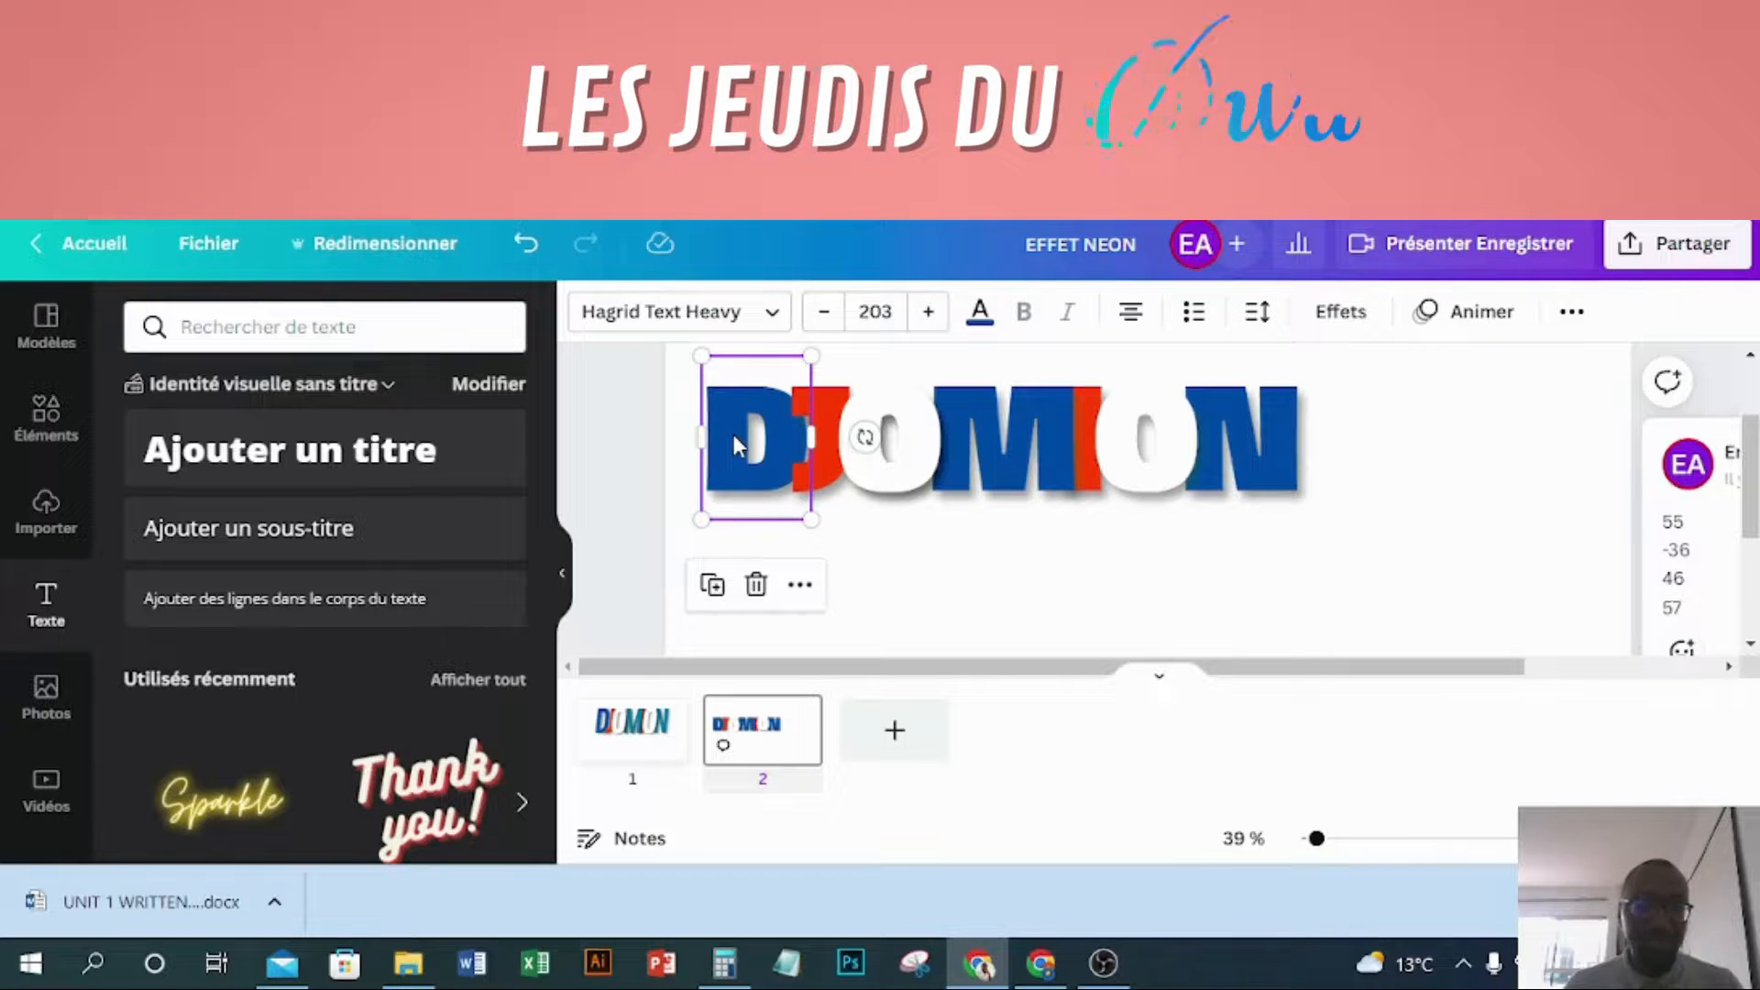
shift+click(792, 397)
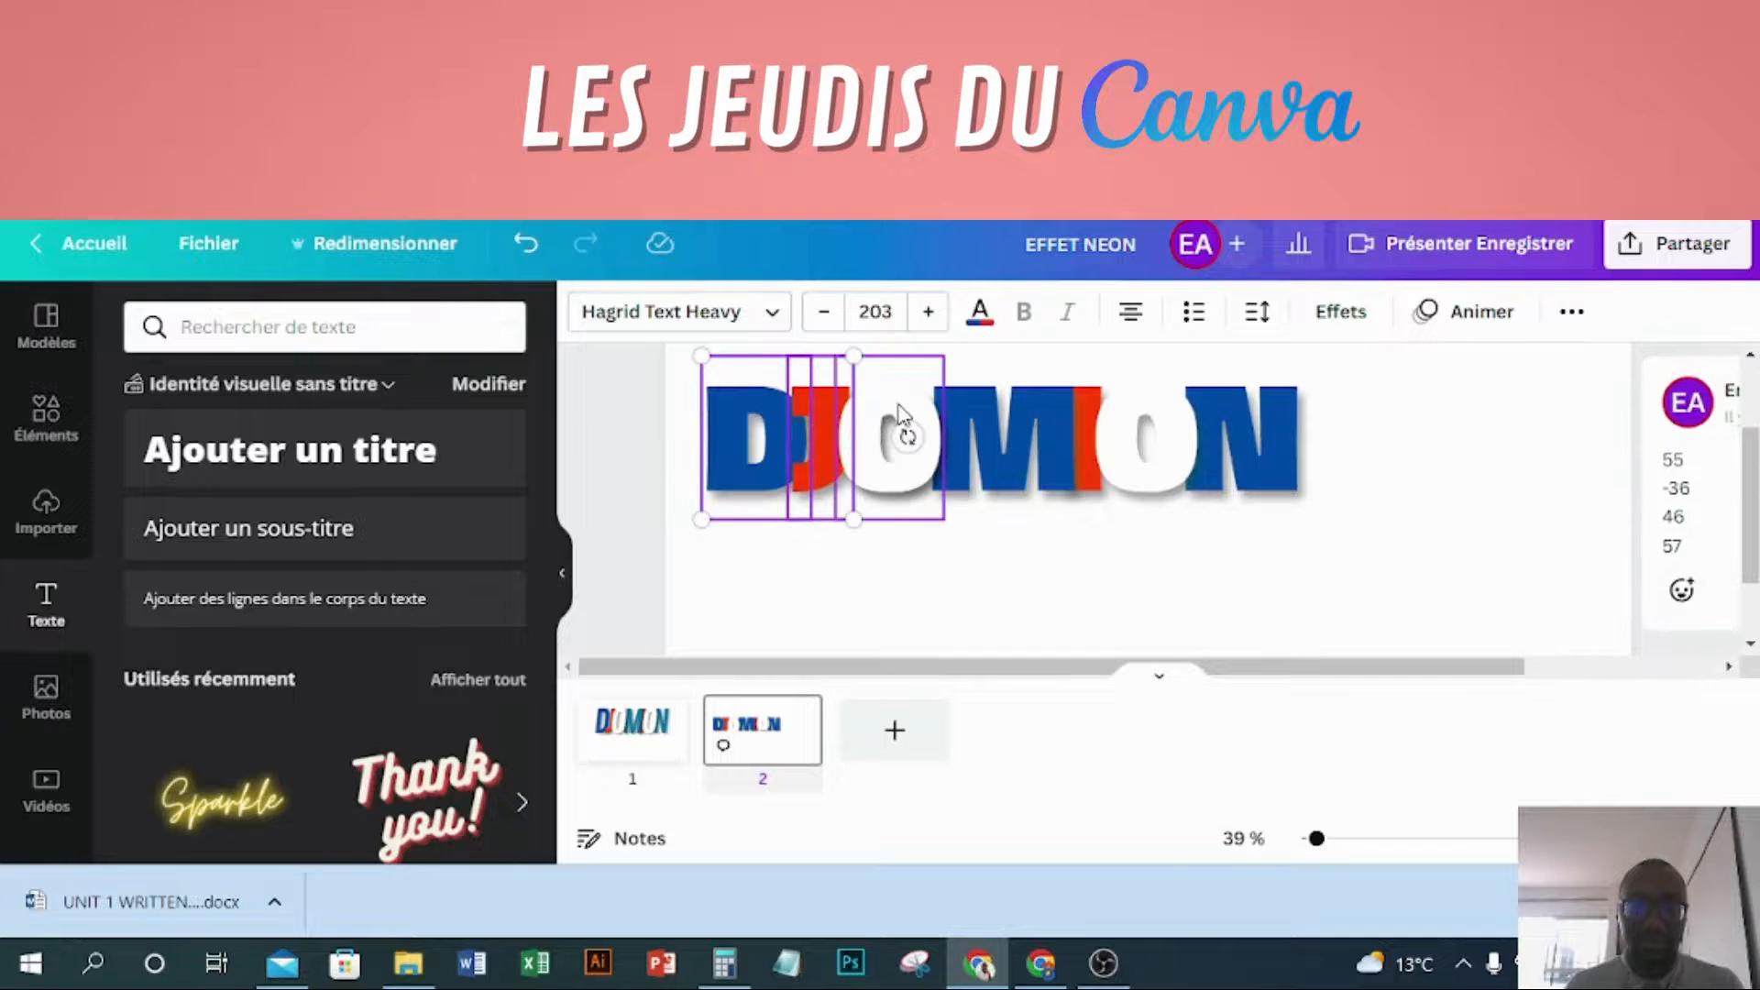
shift+click(899, 422)
shift+click(981, 417)
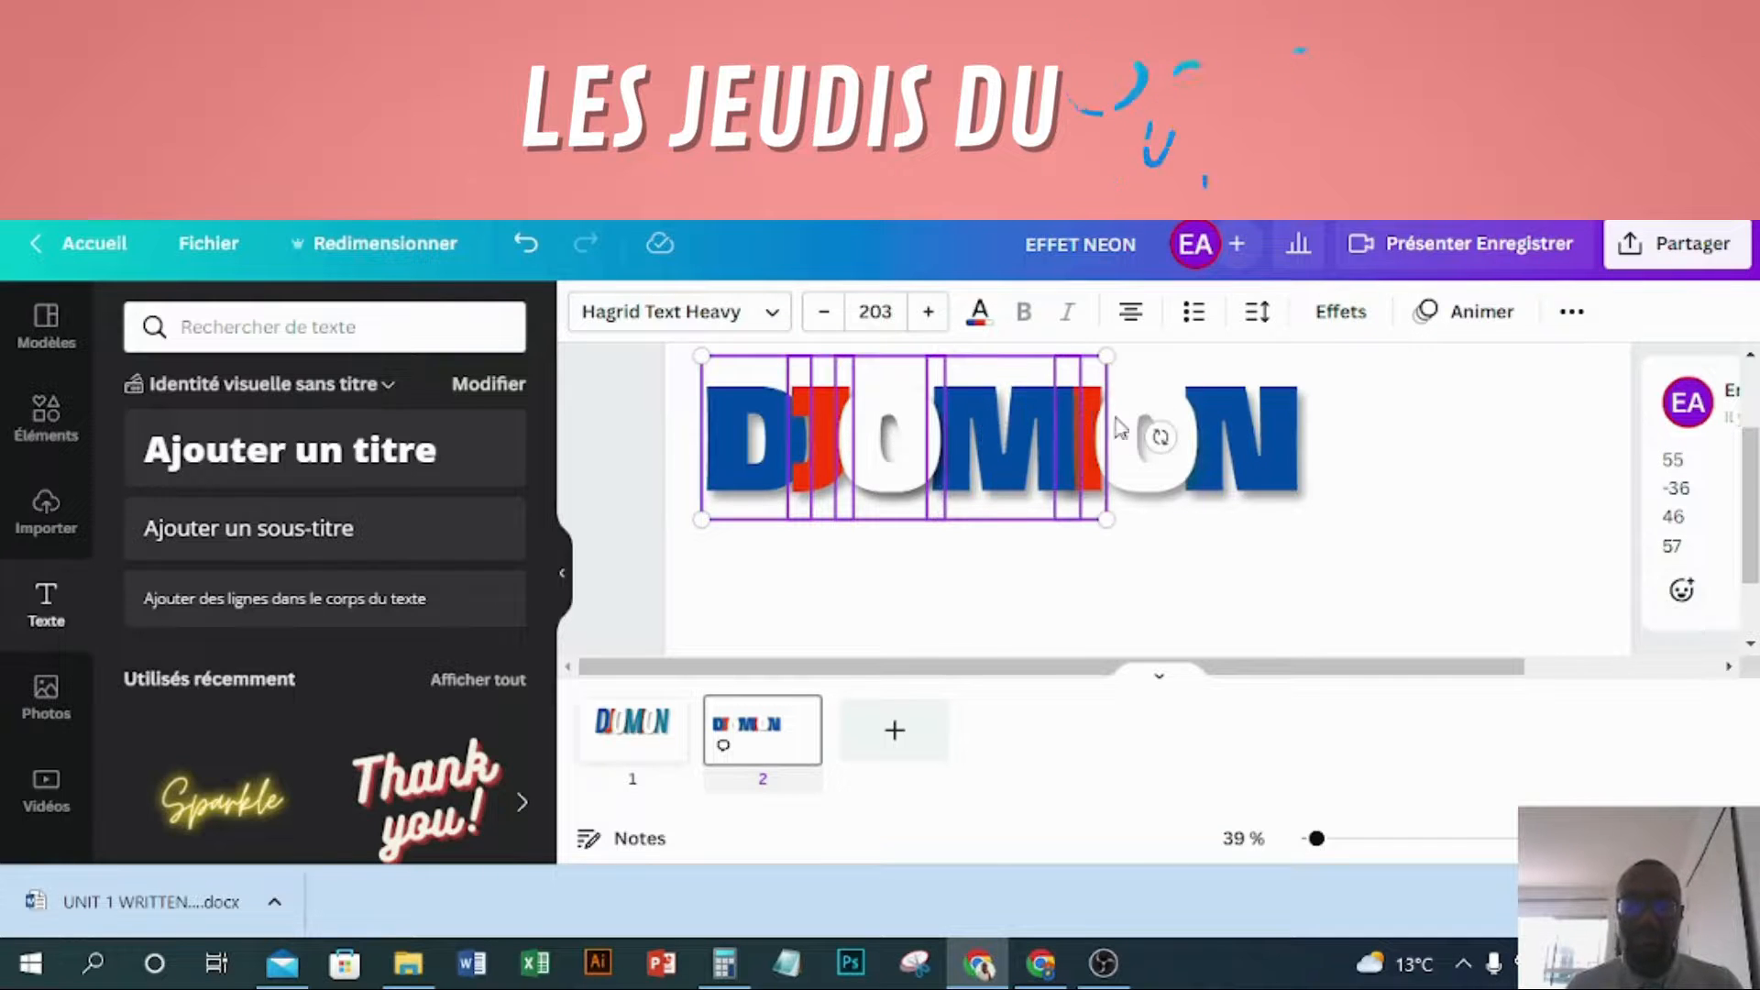
shift+click(1144, 417)
shift+click(1233, 406)
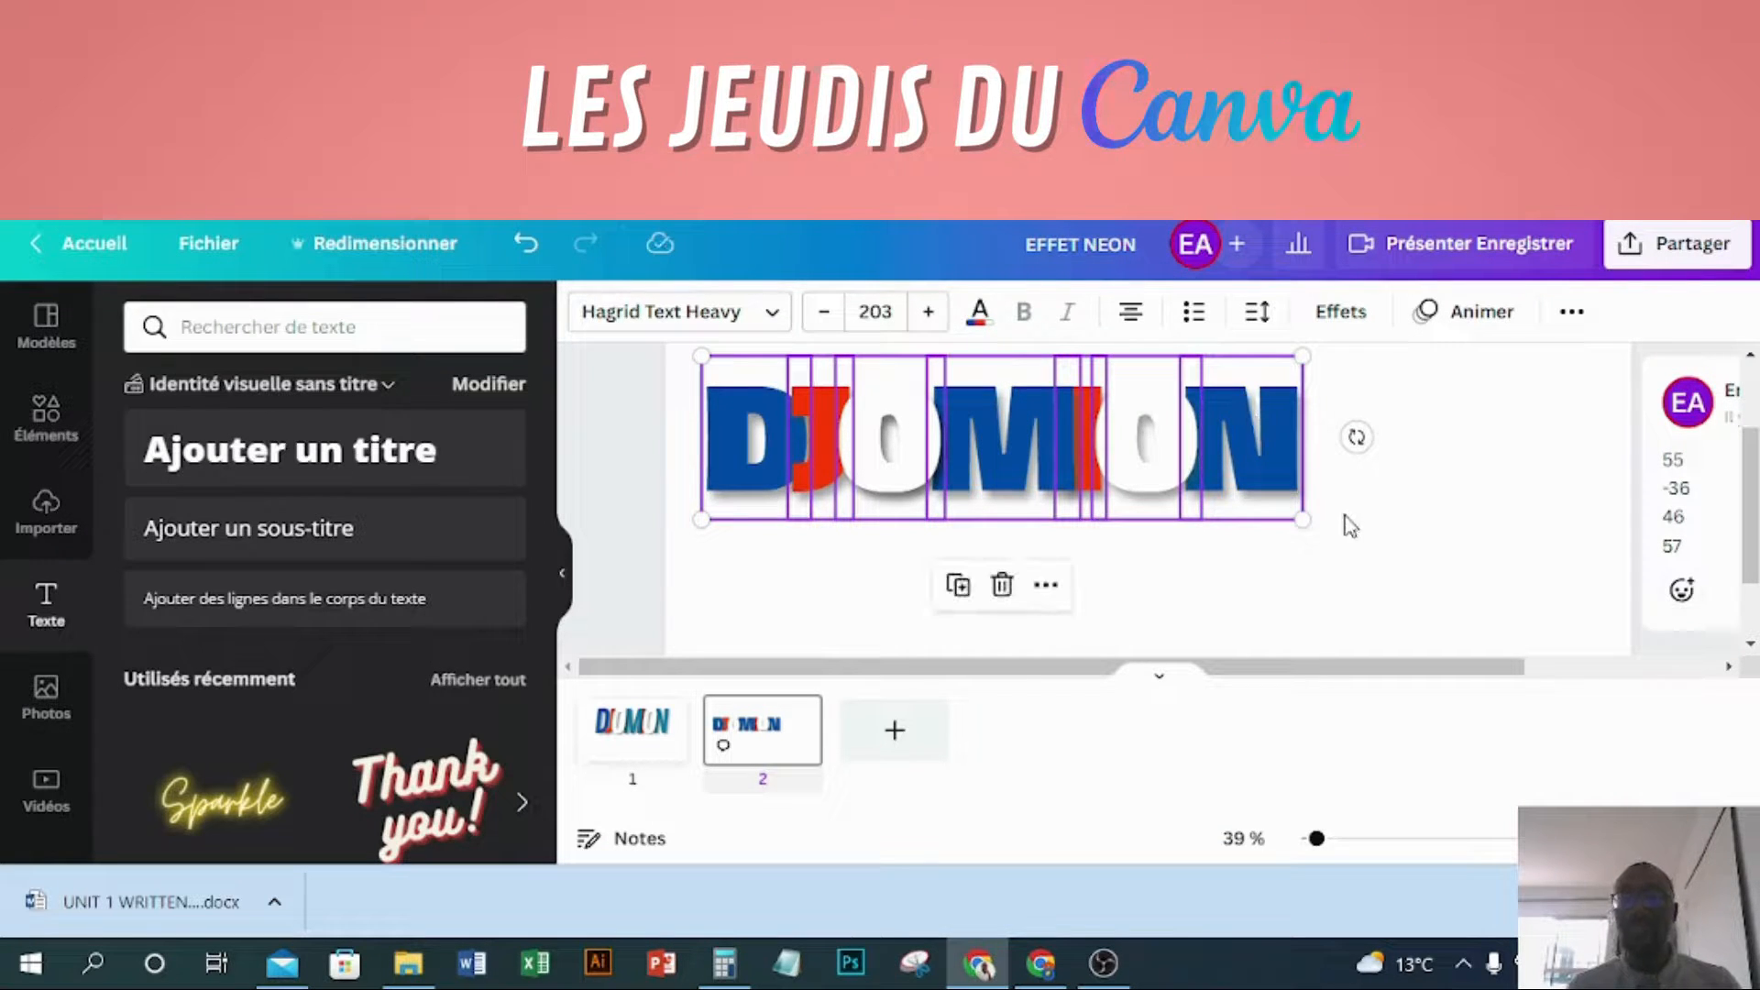
drag(1304, 515, 1603, 583)
drag(1597, 596, 1595, 594)
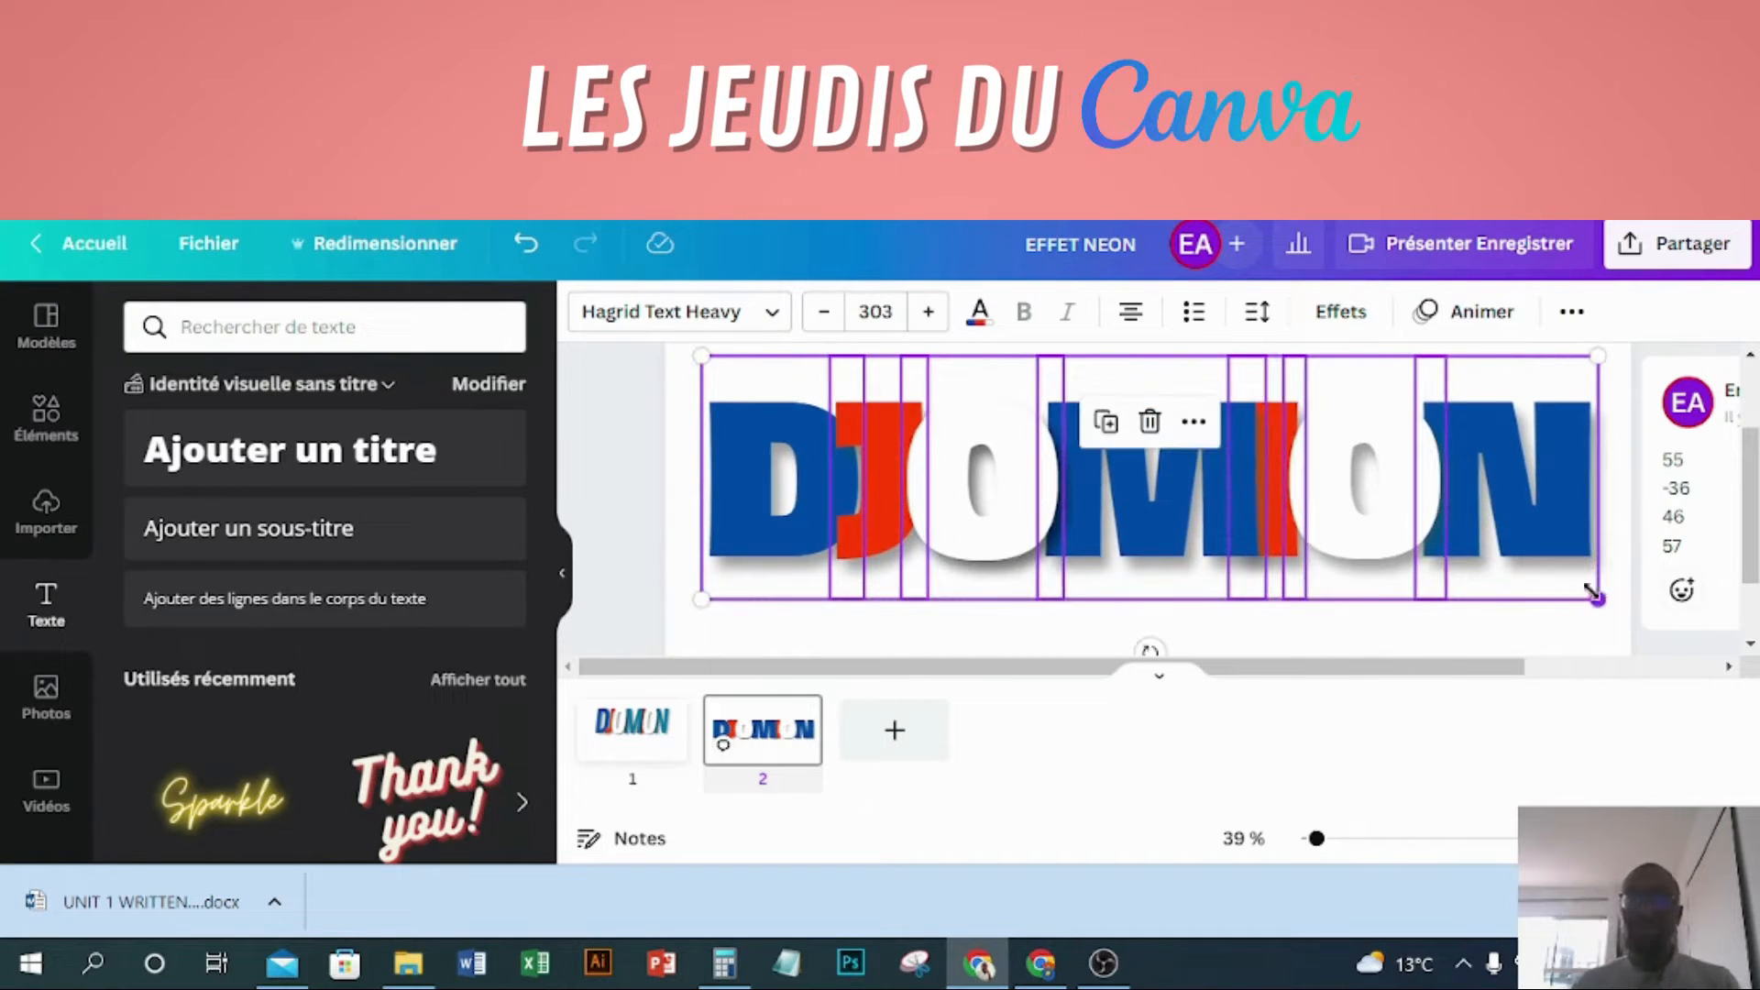
- Group the seven enlarged letters into a single object and show the whole page
click(1571, 316)
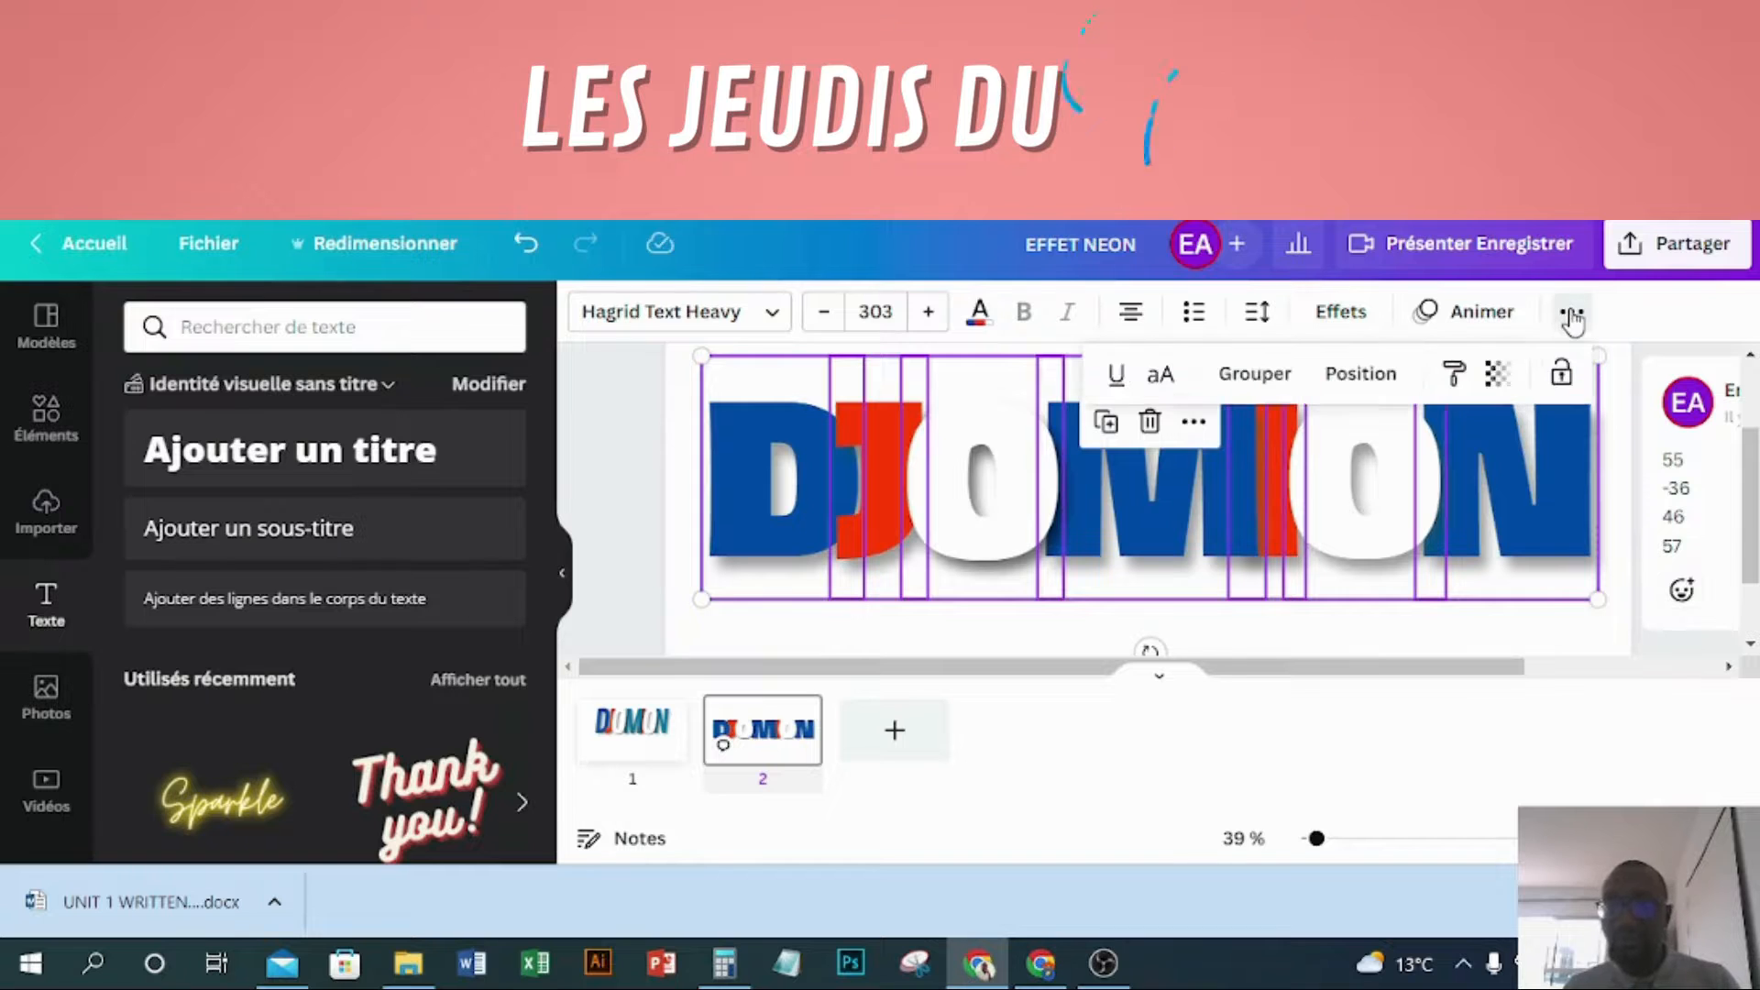
click(1272, 377)
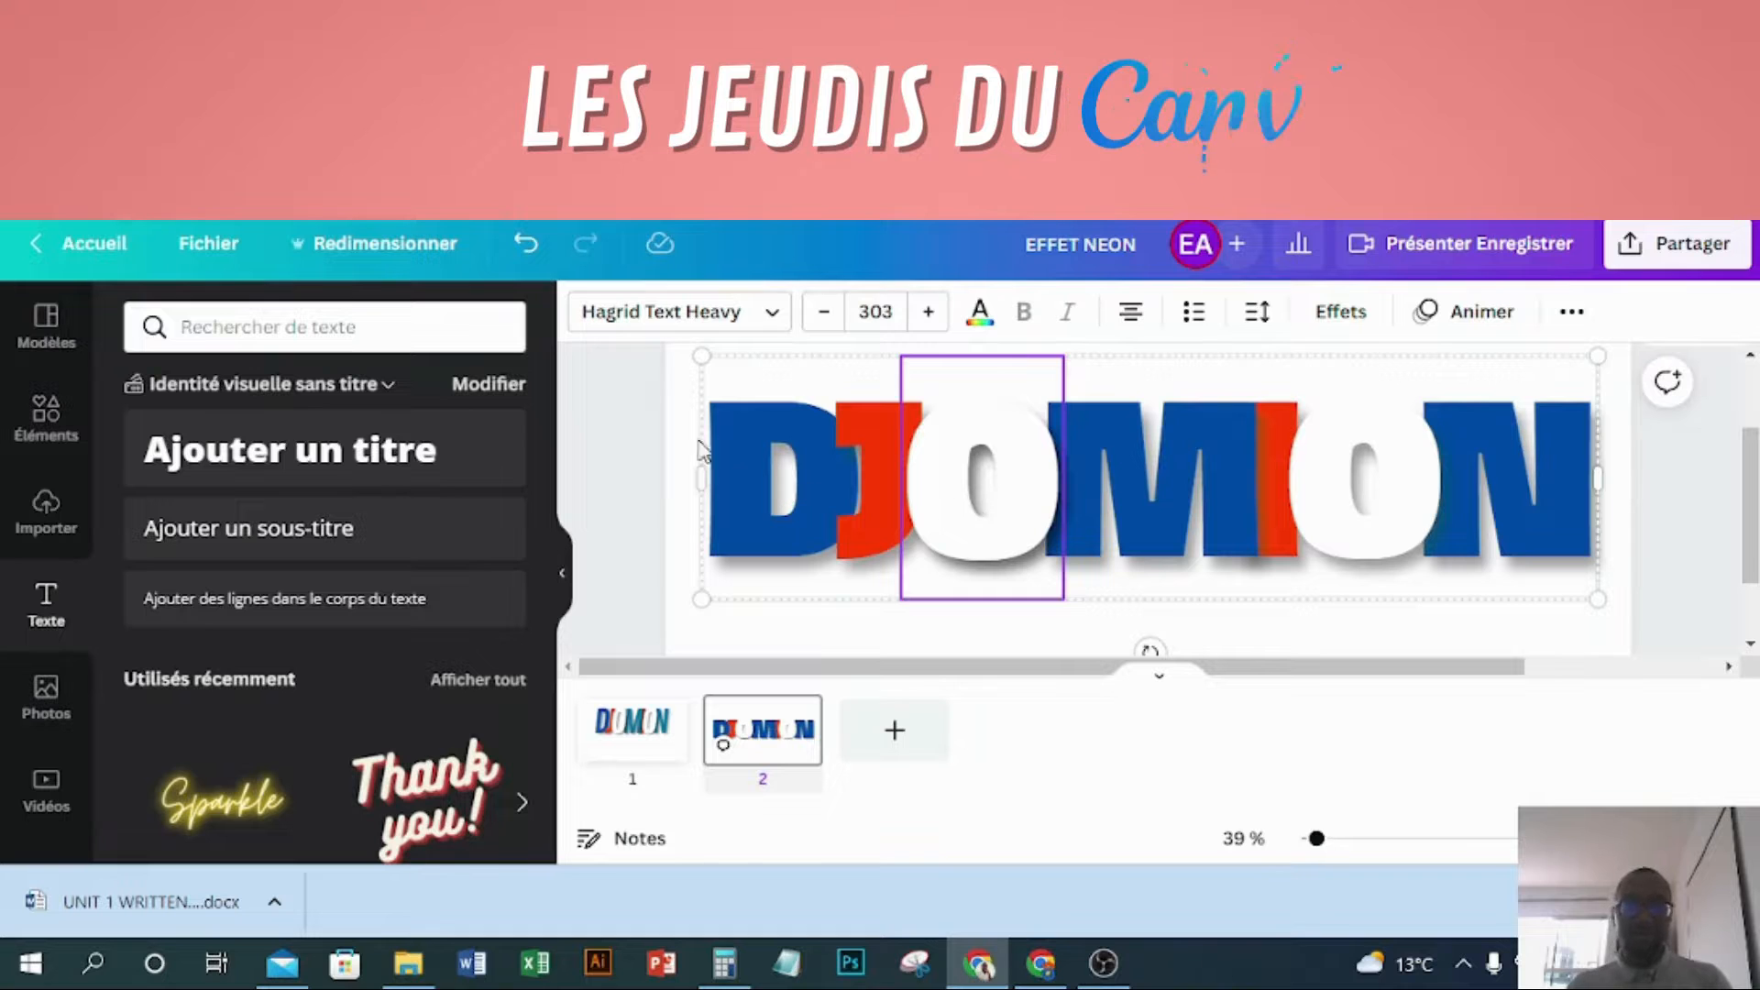
click(706, 360)
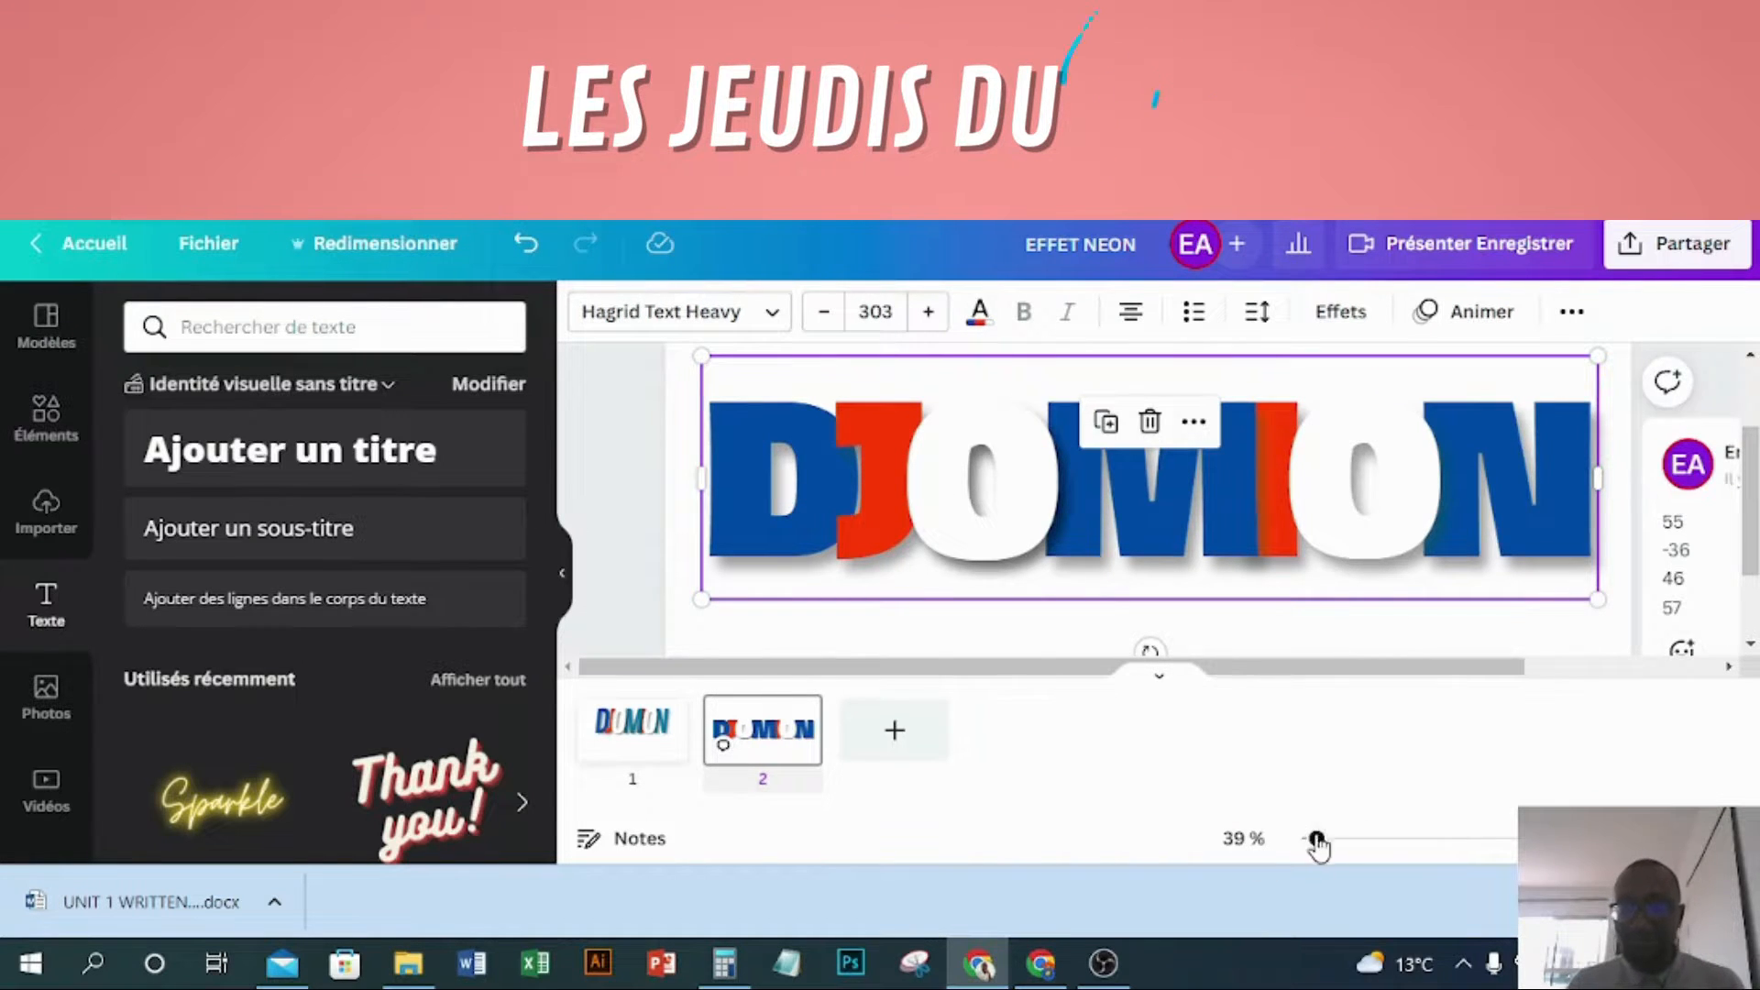
drag(1316, 838, 1306, 838)
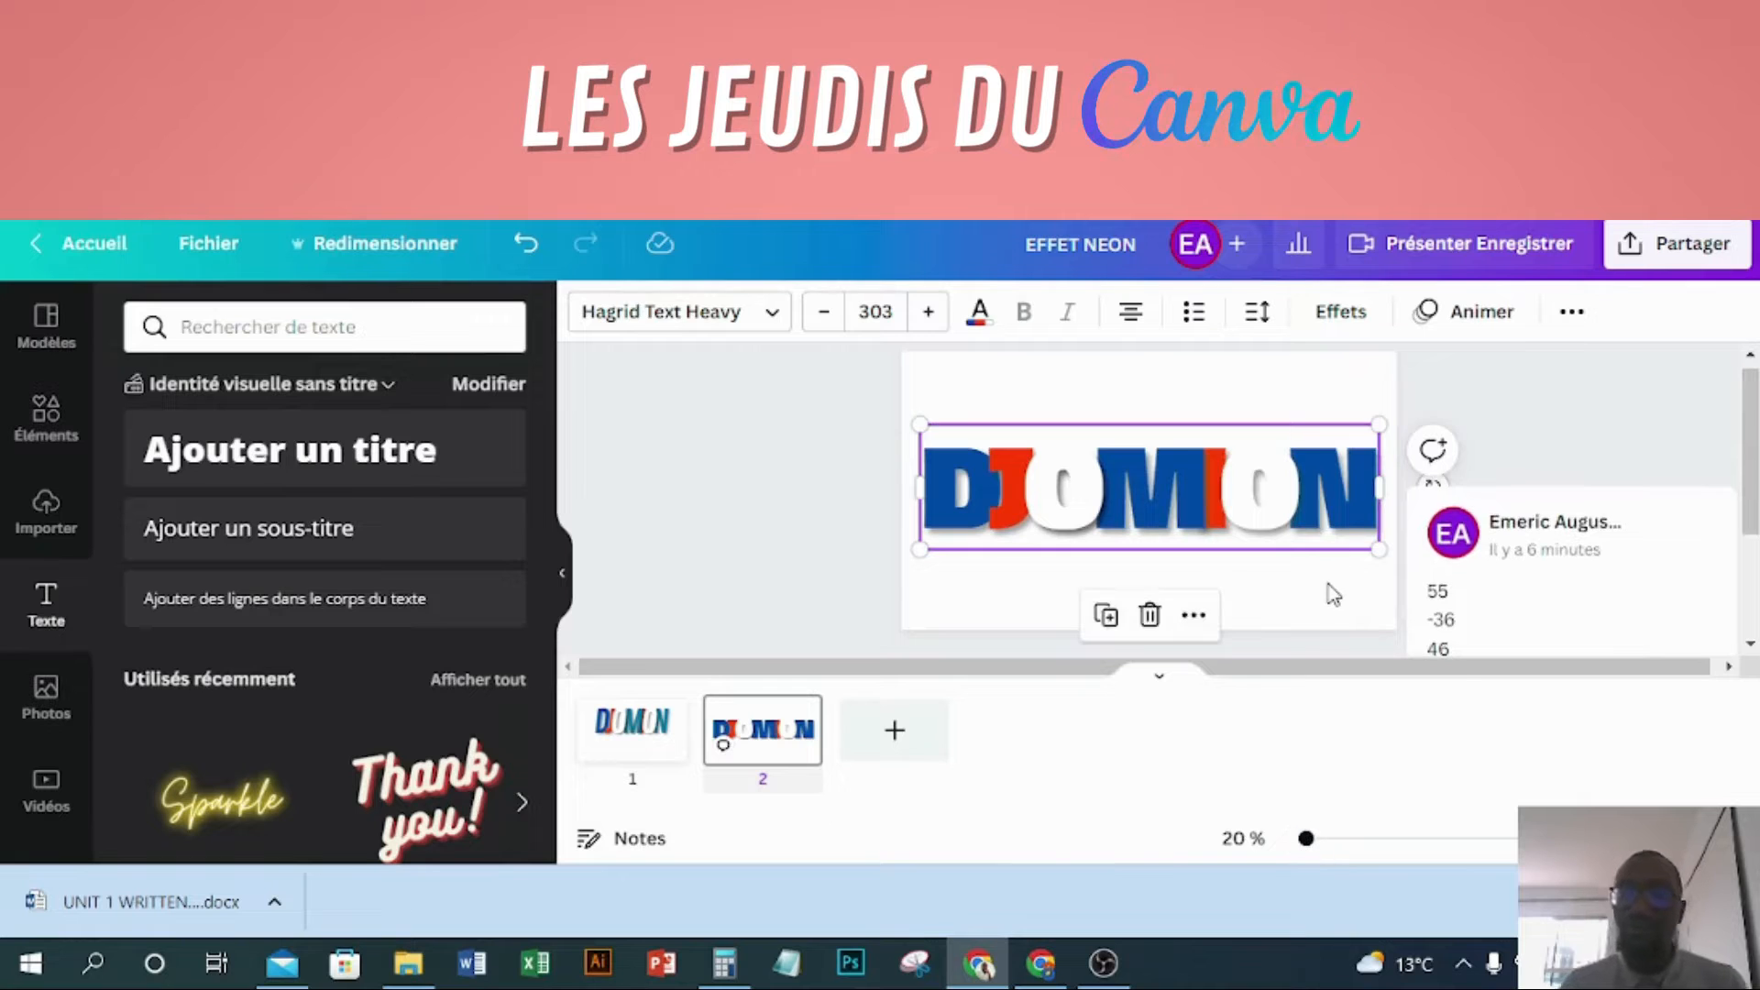